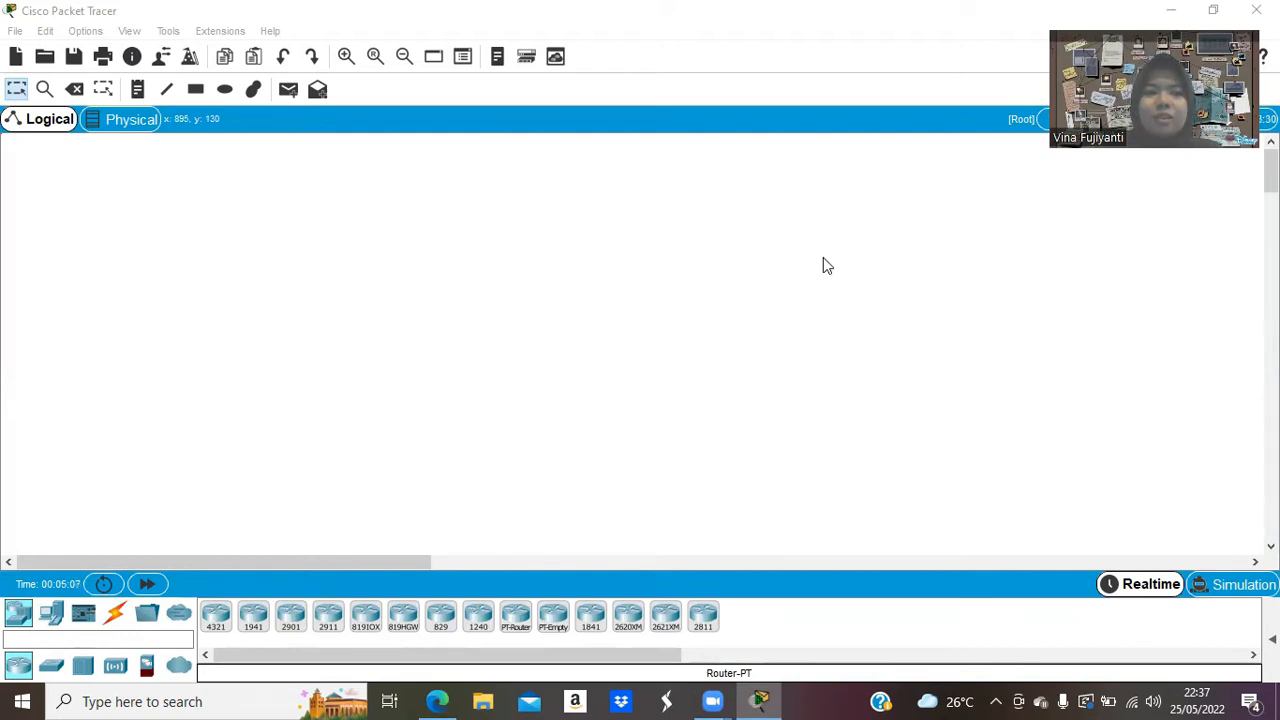
Check the assignment PDF, then place a Router-PT at the top centre of the workspace.
{"action": "left_click", "coordinate": [430, 700]}
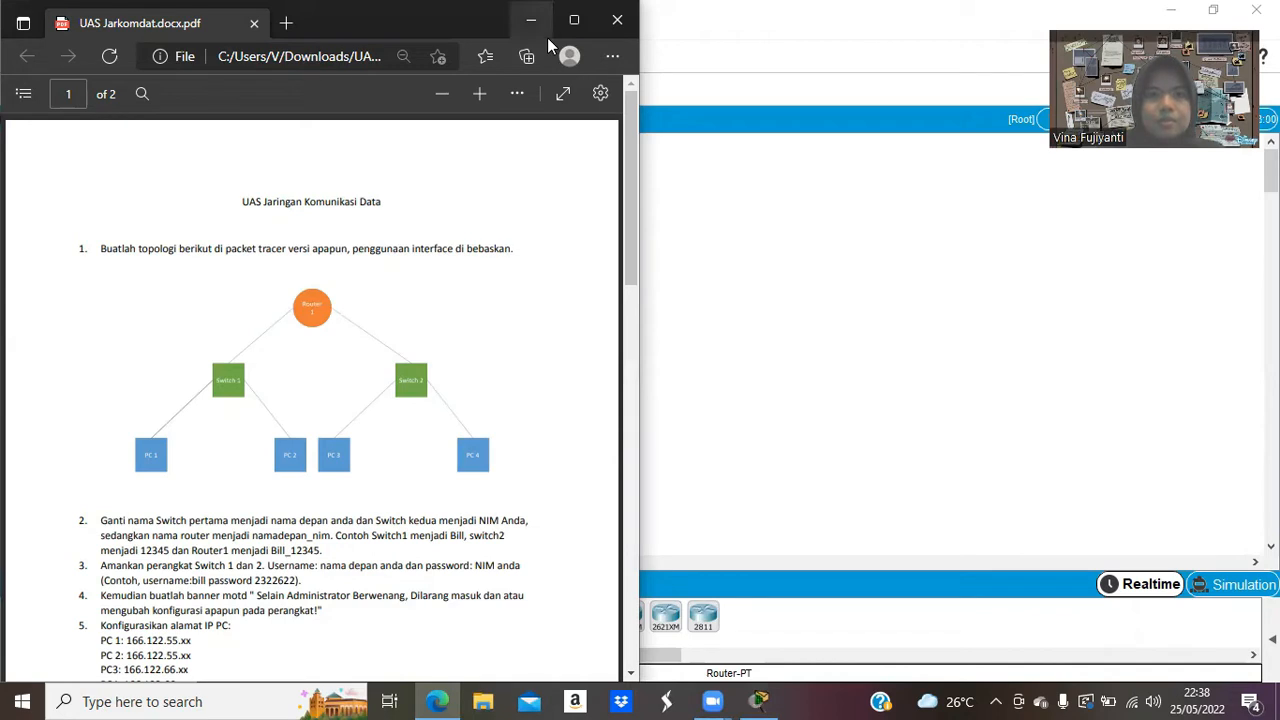
{"action": "key", "text": "alt+Tab"}
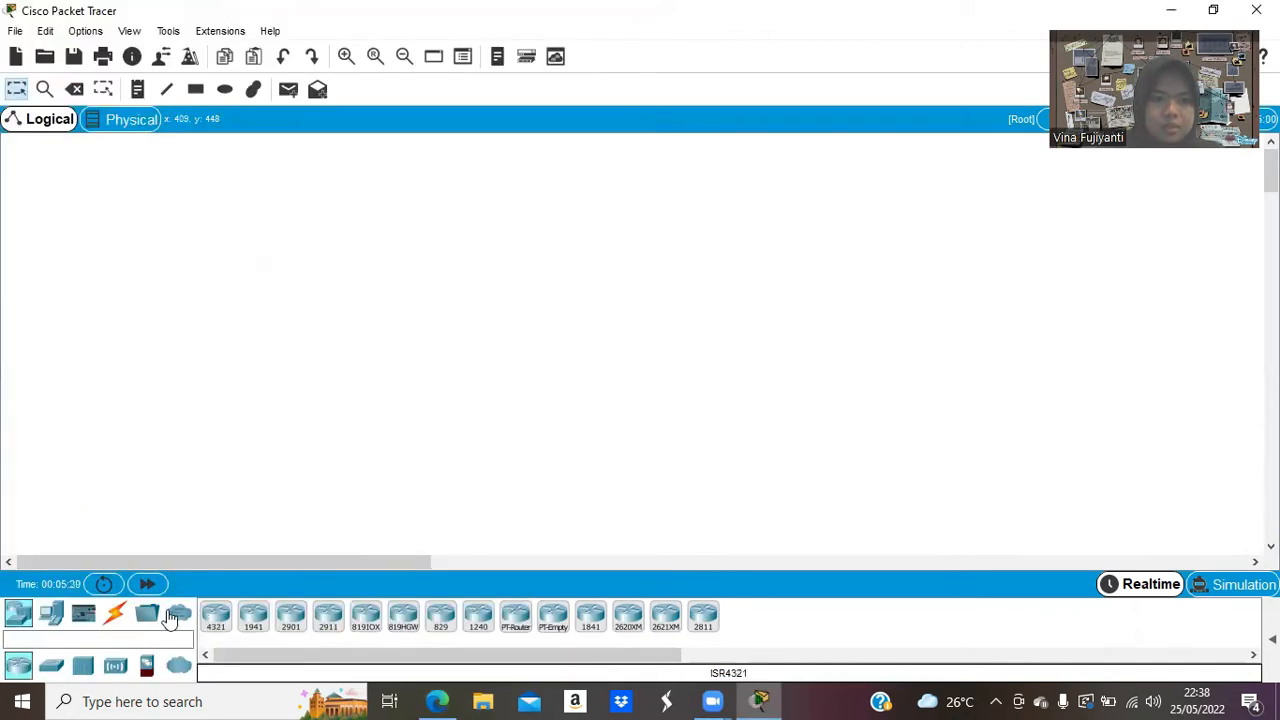
{"action": "left_click", "coordinate": [516, 622]}
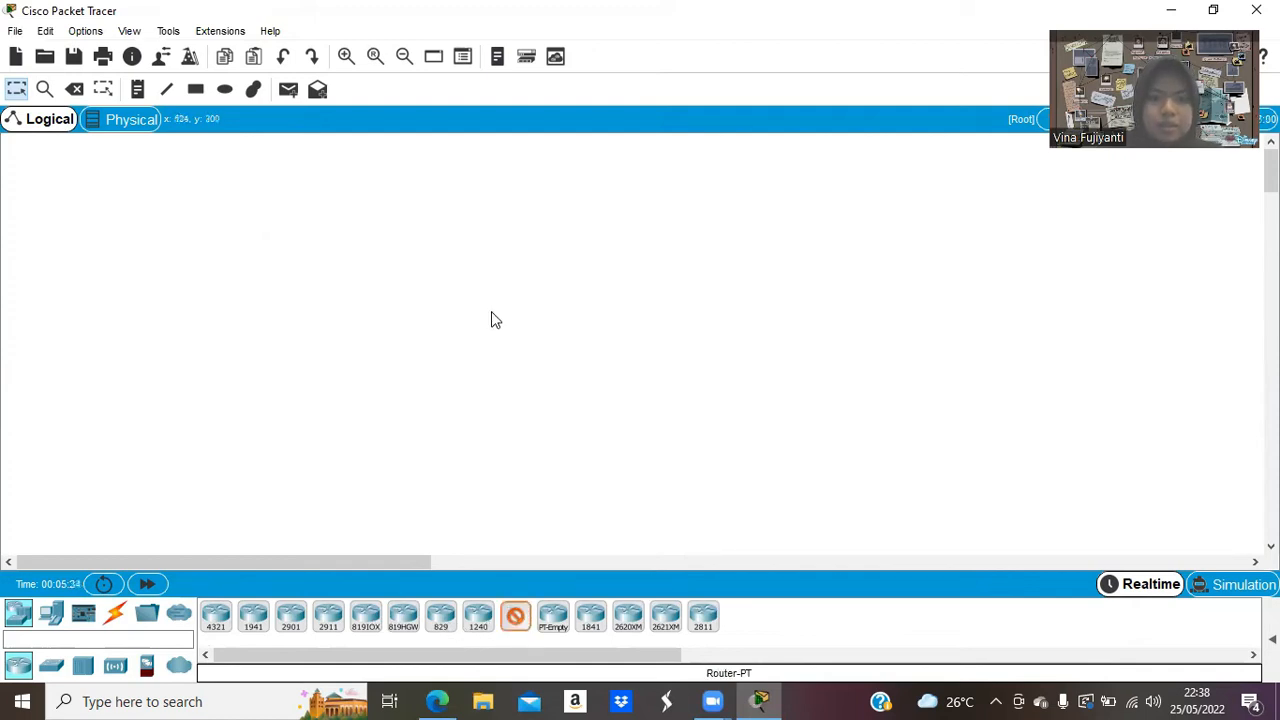
{"action": "left_click", "coordinate": [491, 237]}
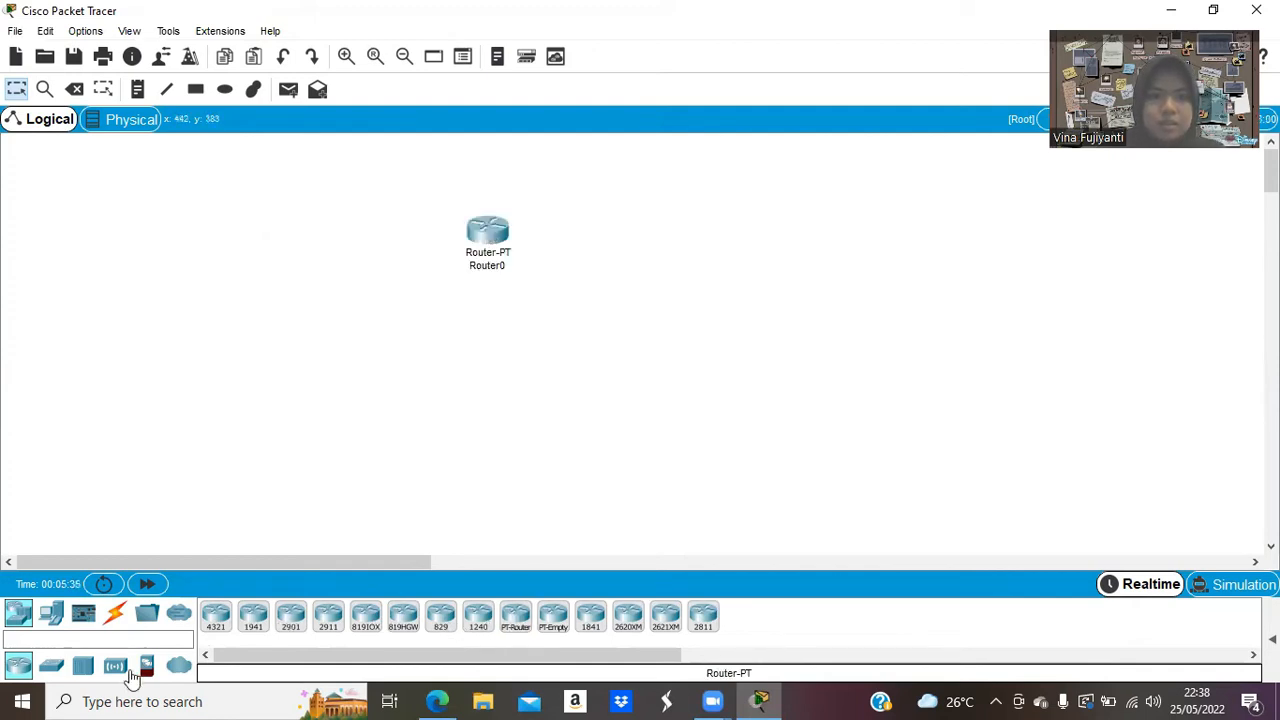
Add two 2960 switches side by side below the router.
{"action": "left_click", "coordinate": [51, 665]}
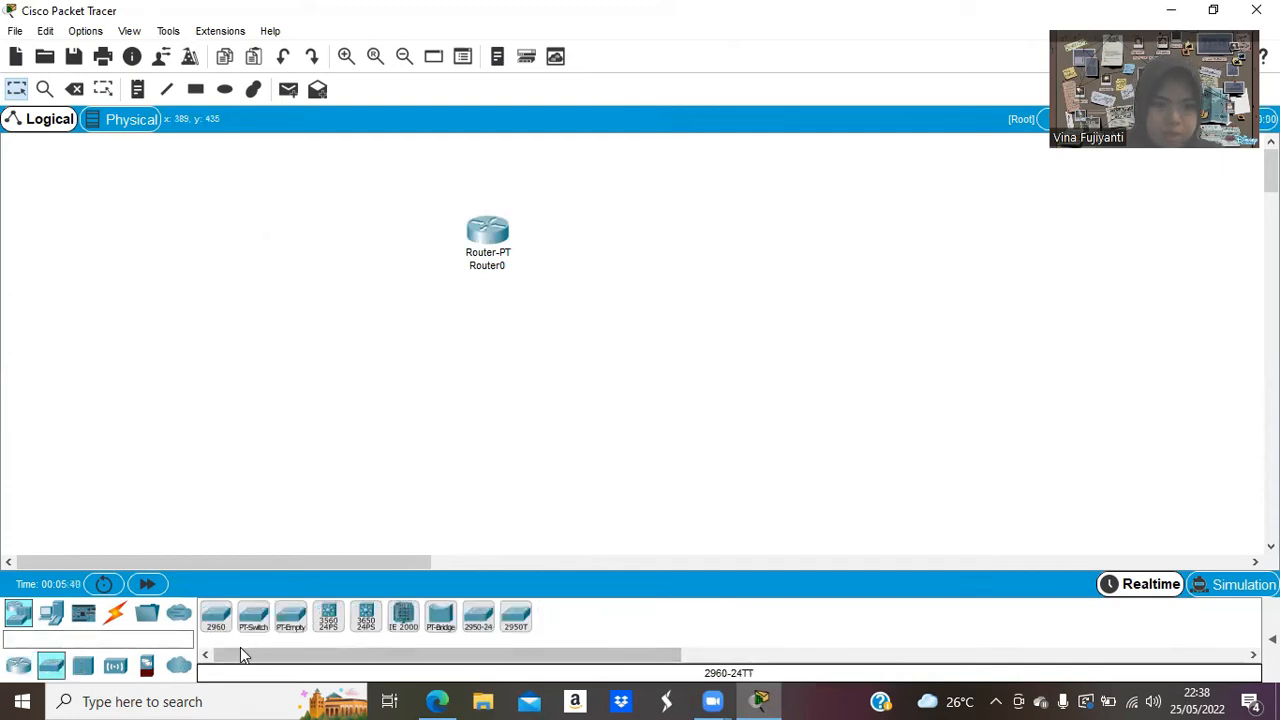
{"action": "left_click", "coordinate": [216, 622]}
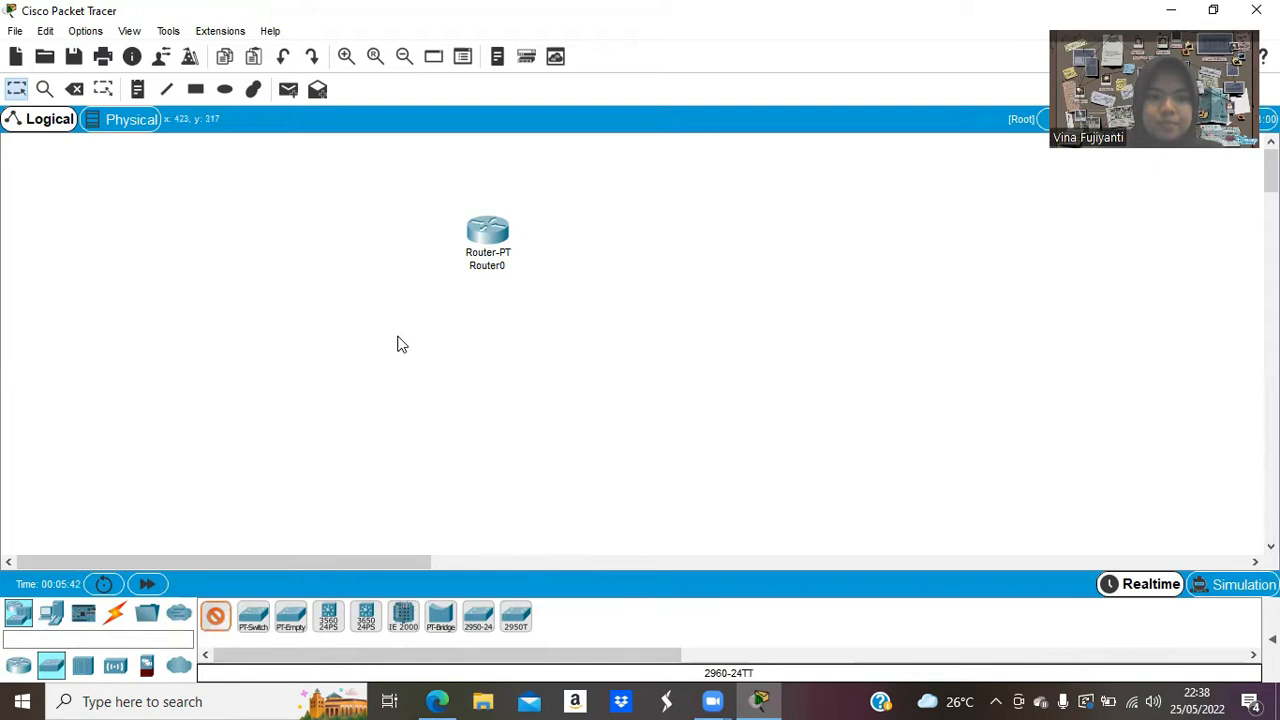
{"action": "left_click", "coordinate": [398, 342]}
{"action": "left_click", "coordinate": [215, 620]}
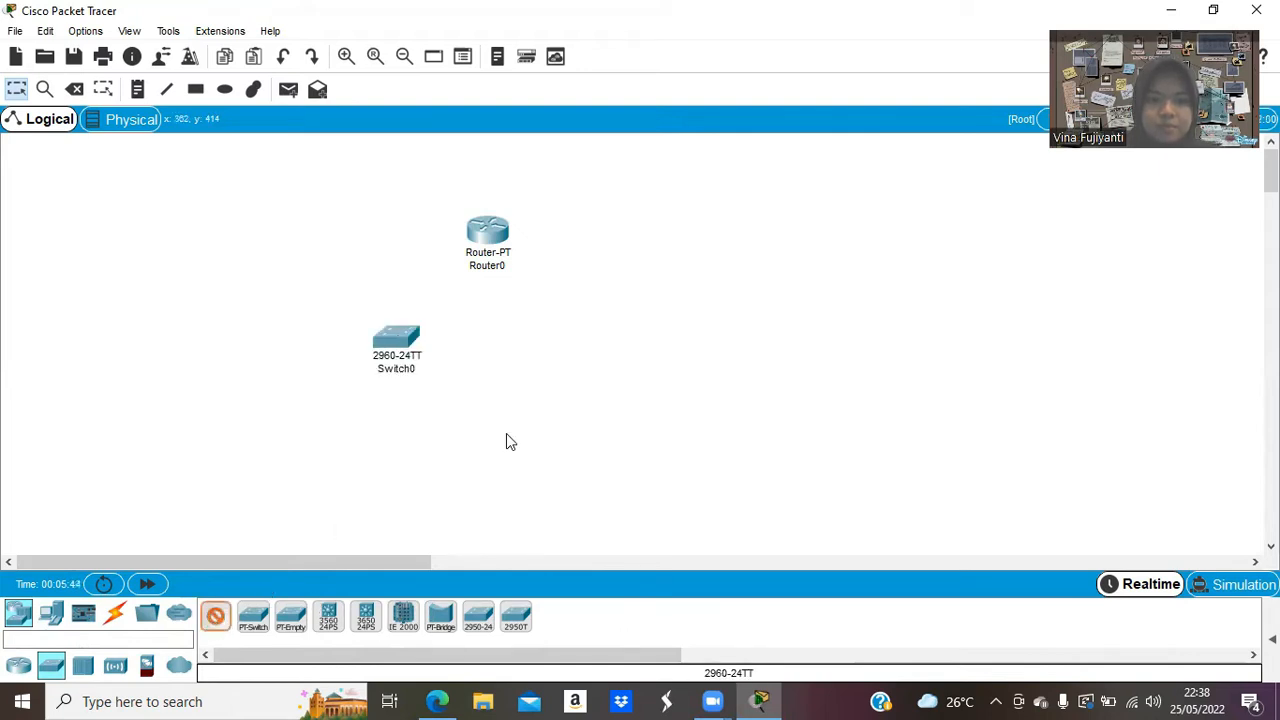
{"action": "left_click", "coordinate": [575, 342]}
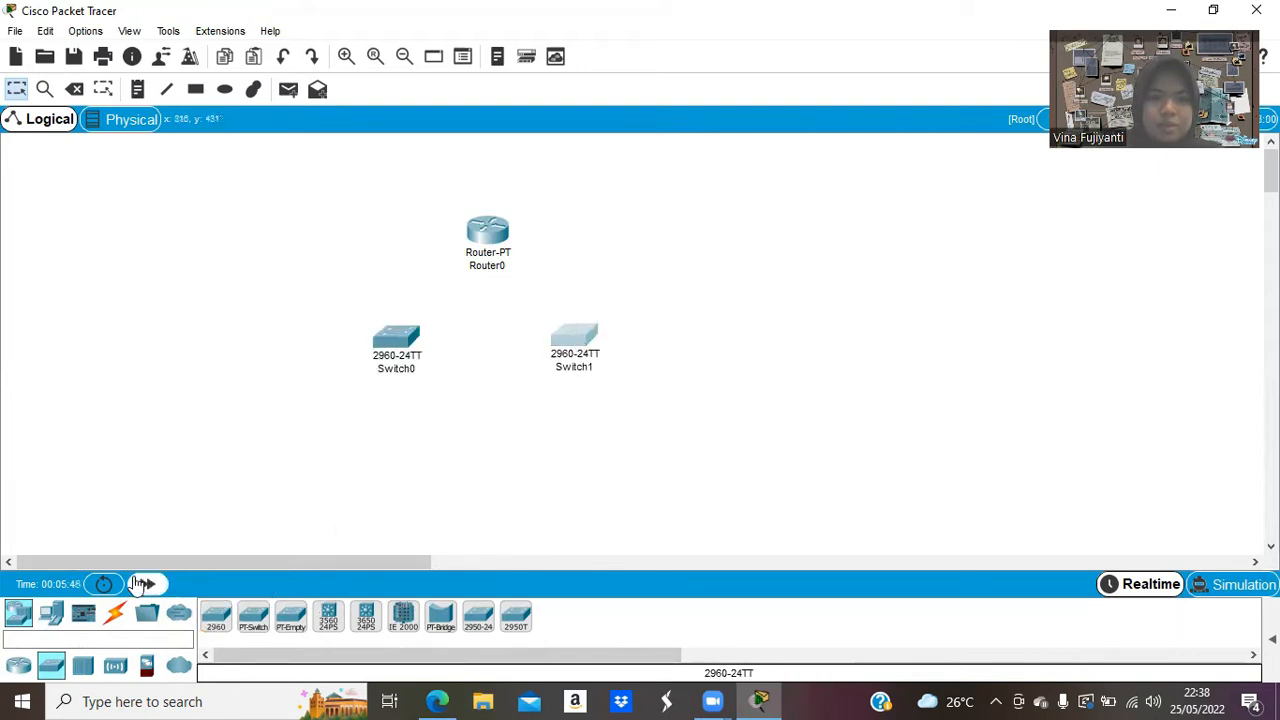
Add four generic PCs in a row beneath the switches.
{"action": "left_click", "coordinate": [51, 612]}
{"action": "left_click", "coordinate": [218, 626]}
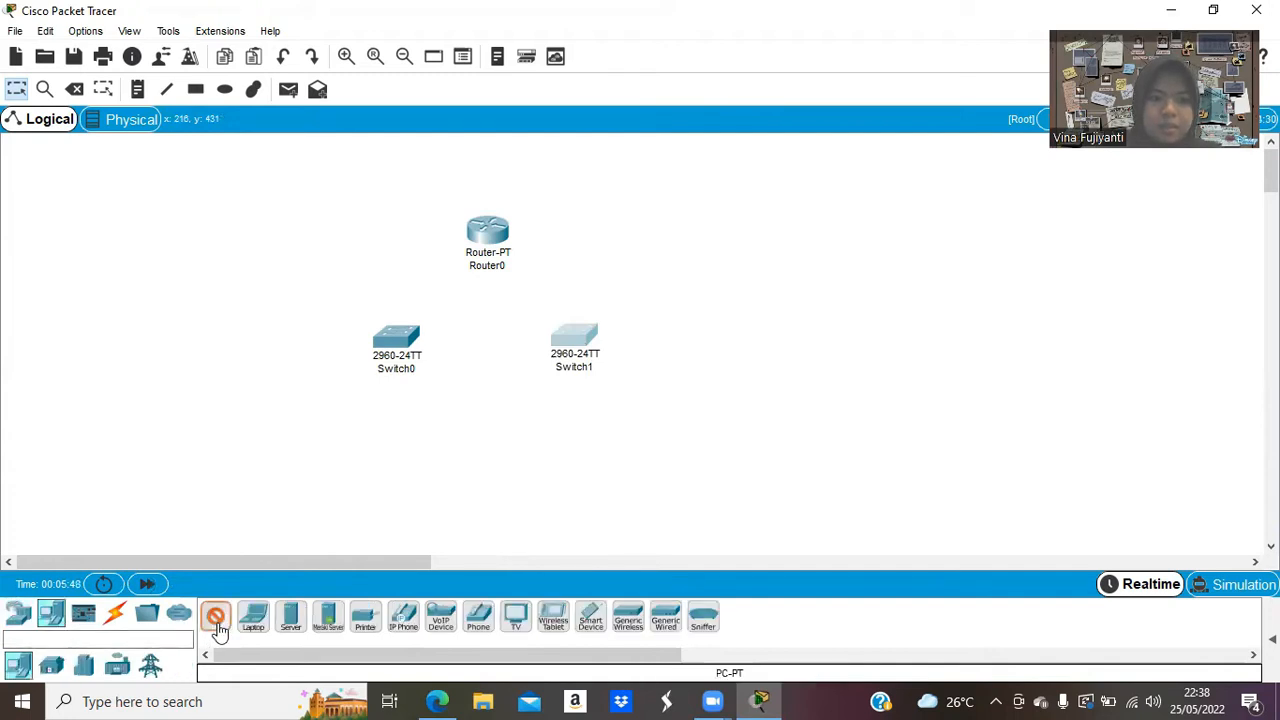
{"action": "left_click", "coordinate": [291, 446]}
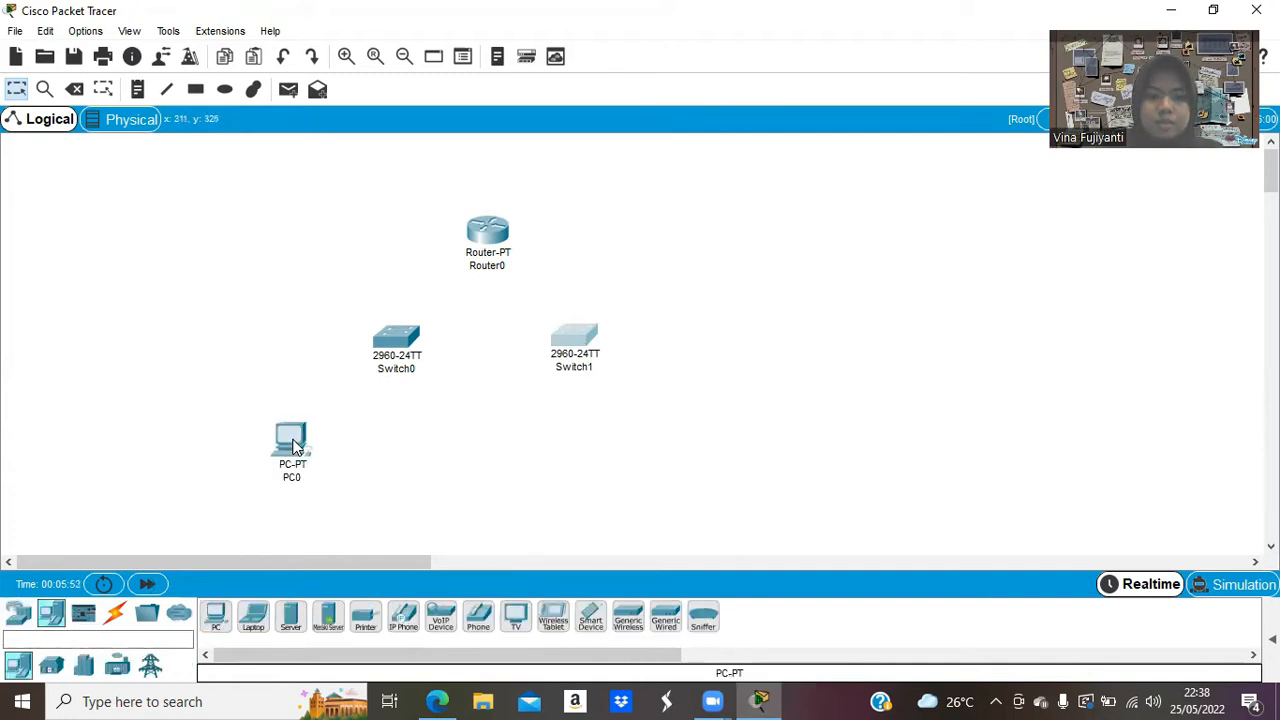
{"action": "left_click", "coordinate": [214, 618]}
{"action": "left_click", "coordinate": [474, 444]}
{"action": "left_click_drag", "start_coordinate": [474, 444], "coordinate": [458, 446]}
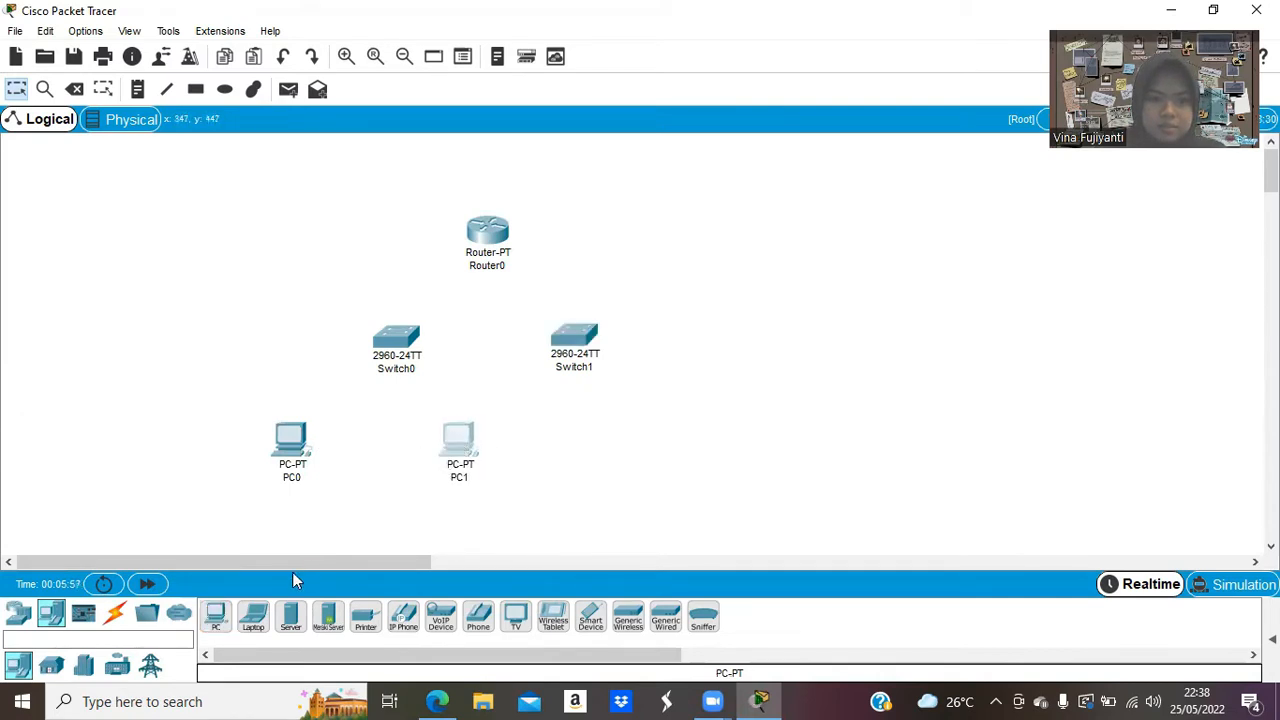
{"action": "left_click", "coordinate": [214, 616]}
{"action": "left_click", "coordinate": [555, 439]}
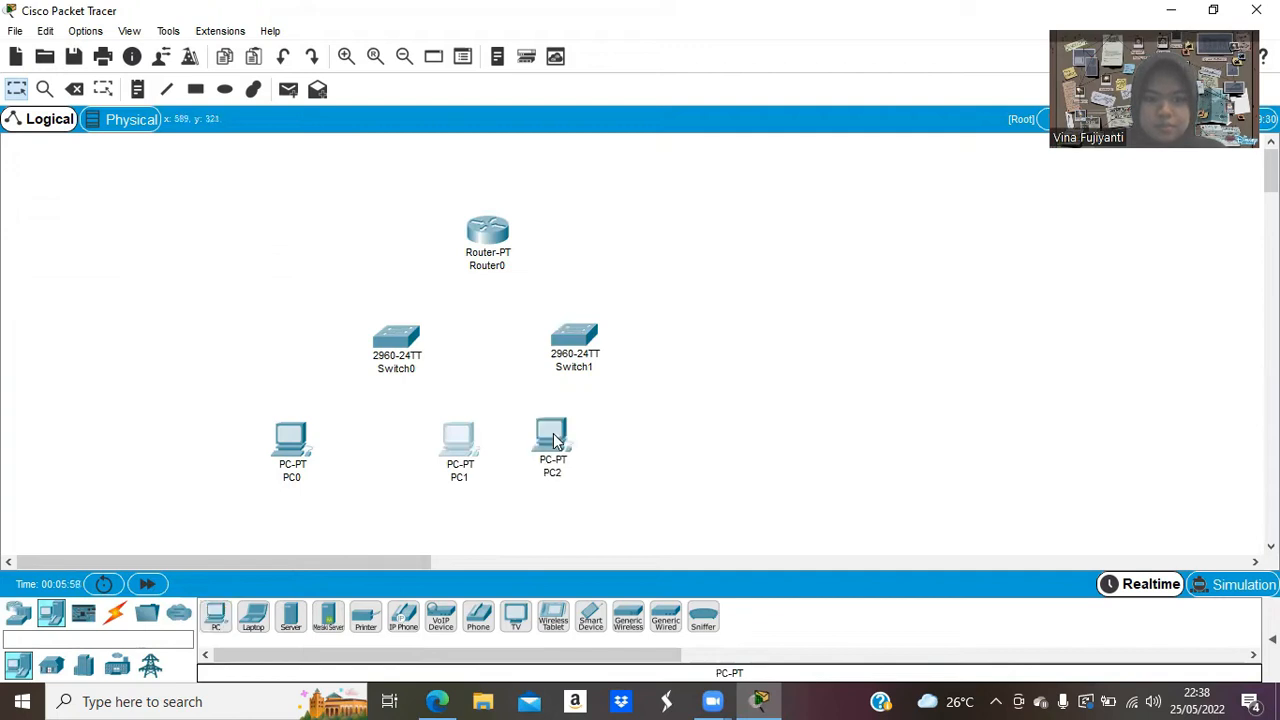
{"action": "left_click", "coordinate": [553, 439]}
{"action": "left_click", "coordinate": [215, 617]}
{"action": "left_click", "coordinate": [685, 441]}
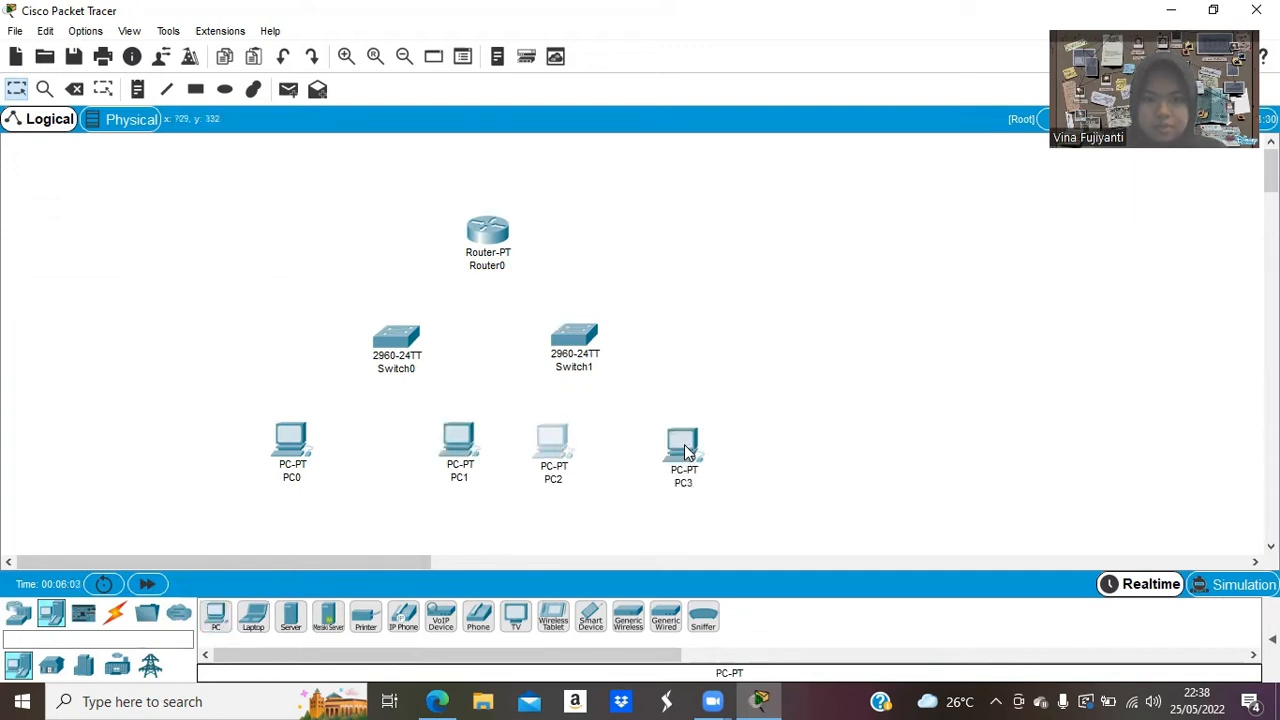
{"action": "left_click", "coordinate": [685, 441]}
Nudge the router, switches and PCs into a neat tree layout.
{"action": "left_click_drag", "start_coordinate": [580, 345], "coordinate": [622, 340]}
{"action": "left_click_drag", "start_coordinate": [405, 340], "coordinate": [381, 335]}
{"action": "left_click_drag", "start_coordinate": [500, 245], "coordinate": [504, 231]}
{"action": "left_click_drag", "start_coordinate": [381, 331], "coordinate": [380, 320]}
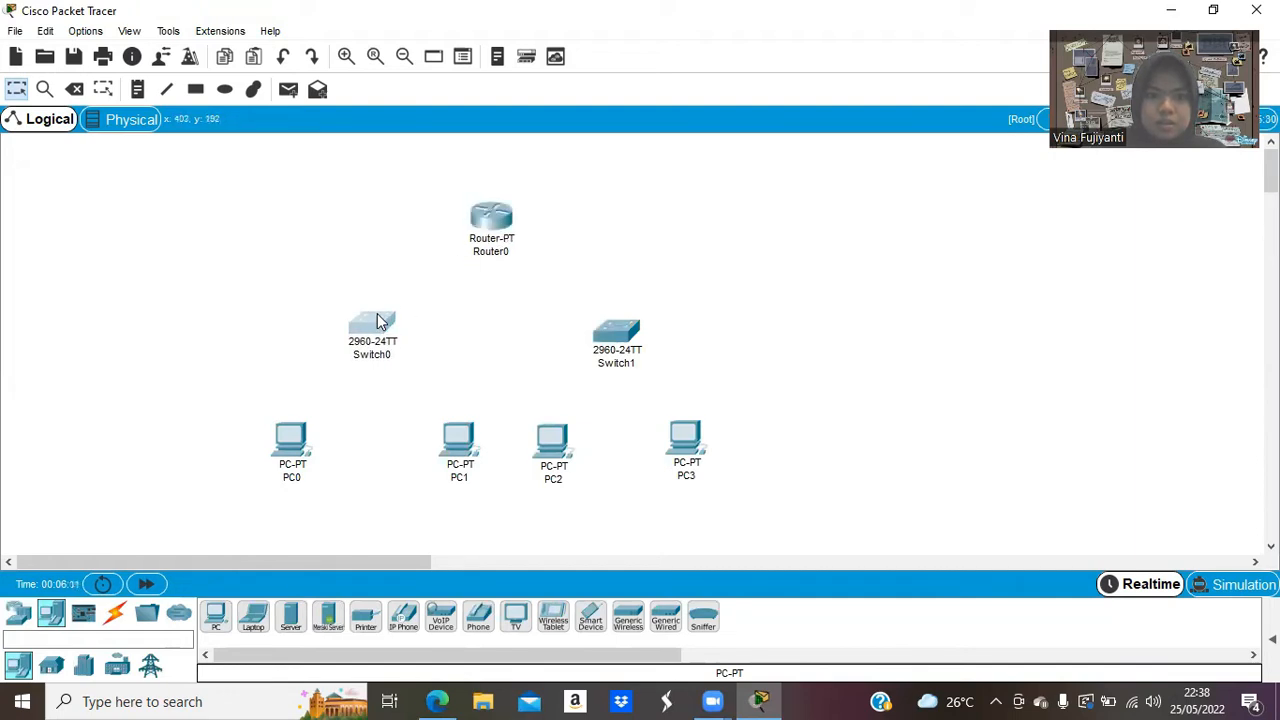
{"action": "left_click_drag", "start_coordinate": [450, 428], "coordinate": [444, 430]}
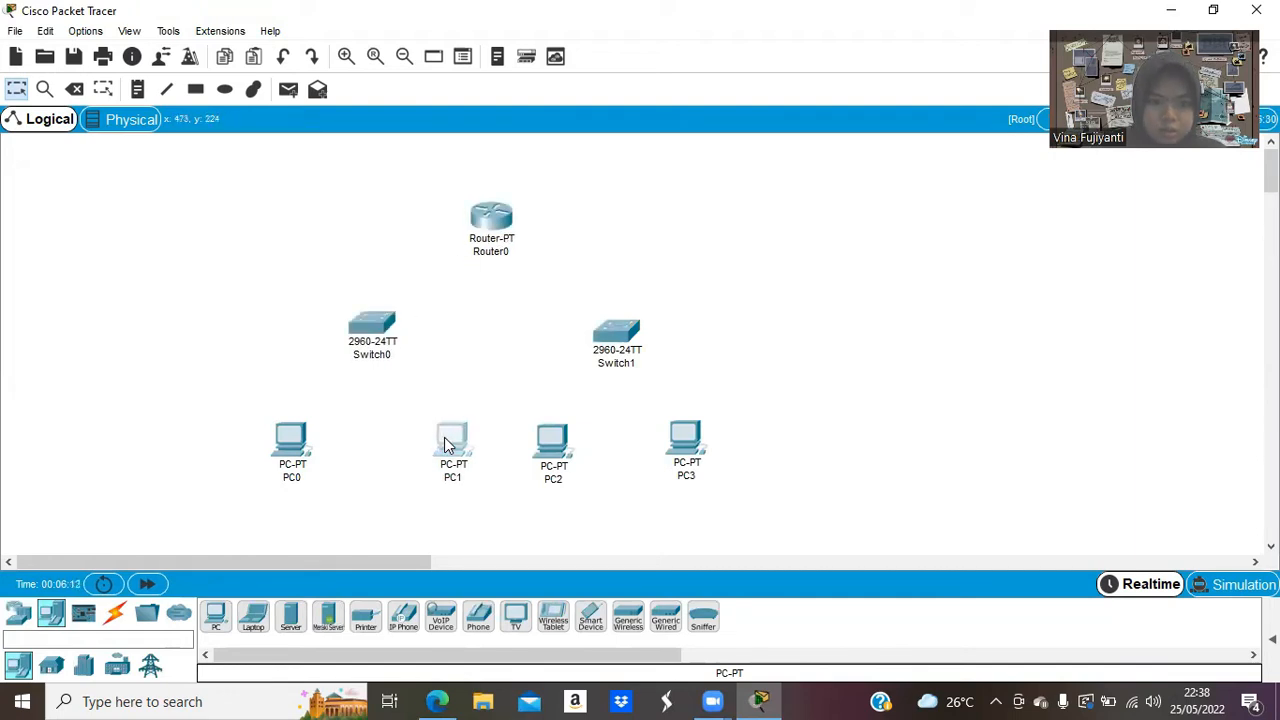
{"action": "left_click_drag", "start_coordinate": [607, 330], "coordinate": [603, 326]}
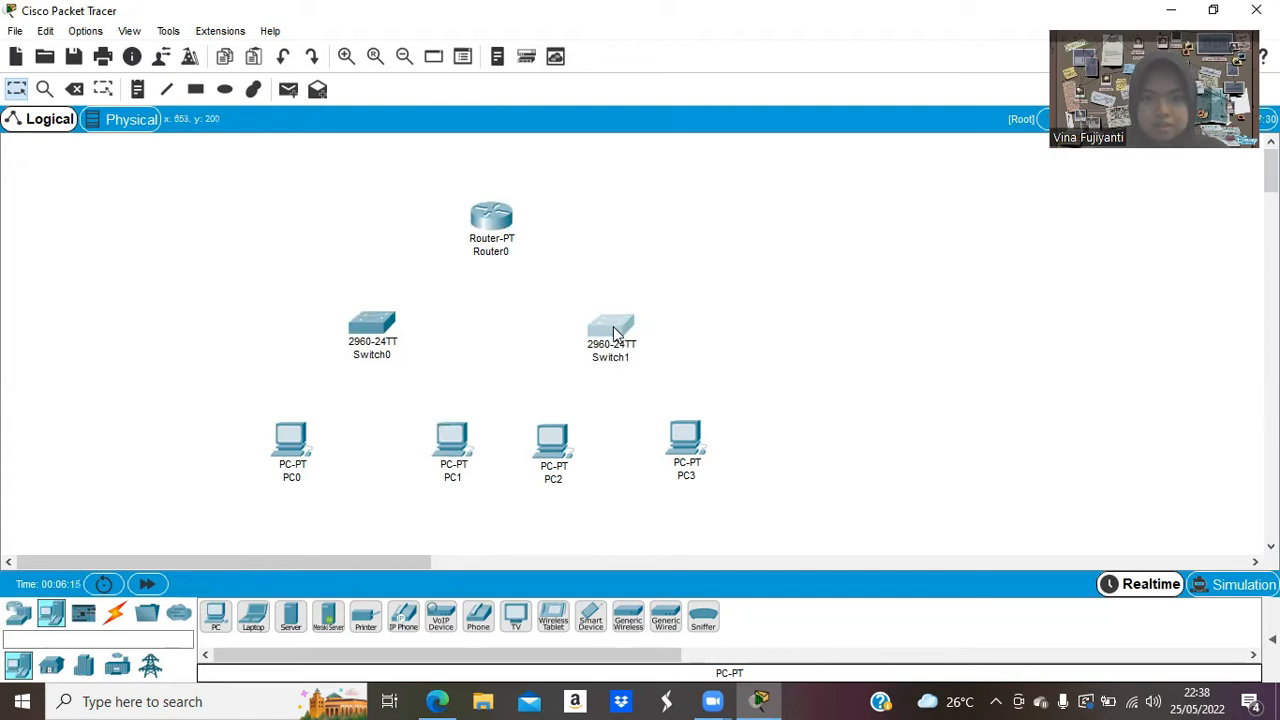
{"action": "left_click_drag", "start_coordinate": [677, 433], "coordinate": [686, 443]}
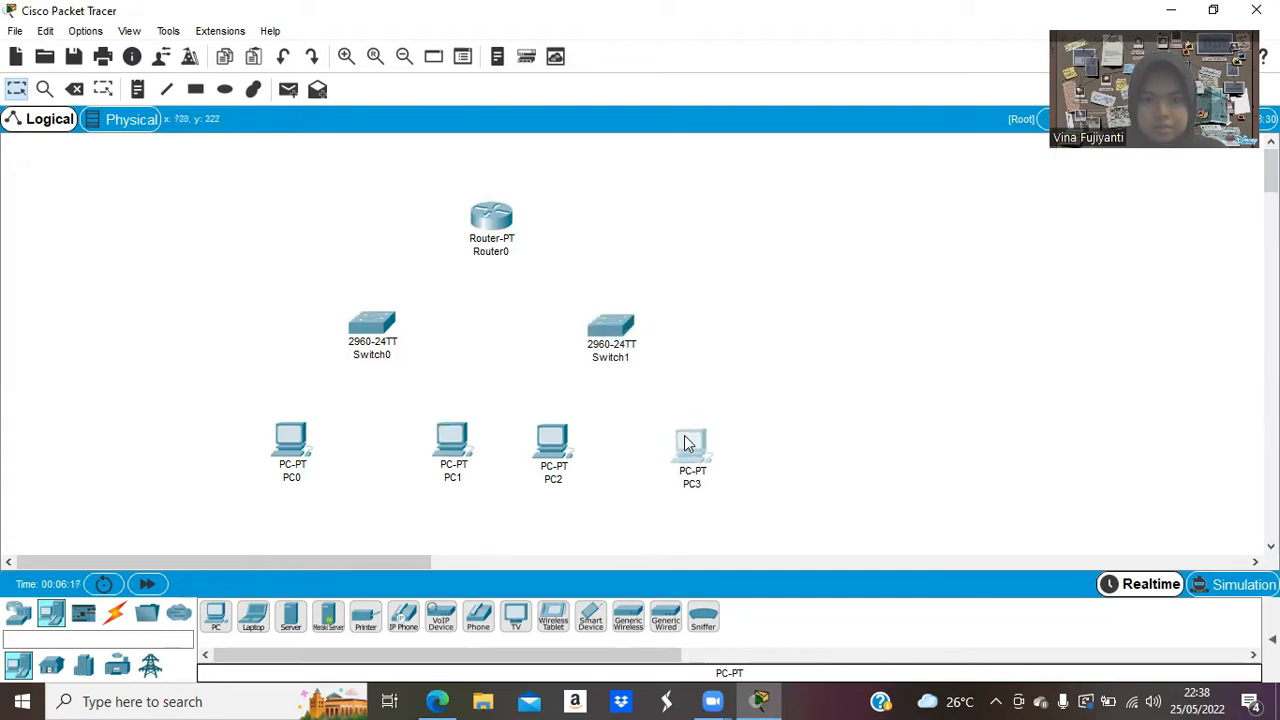
{"action": "left_click", "coordinate": [788, 410]}
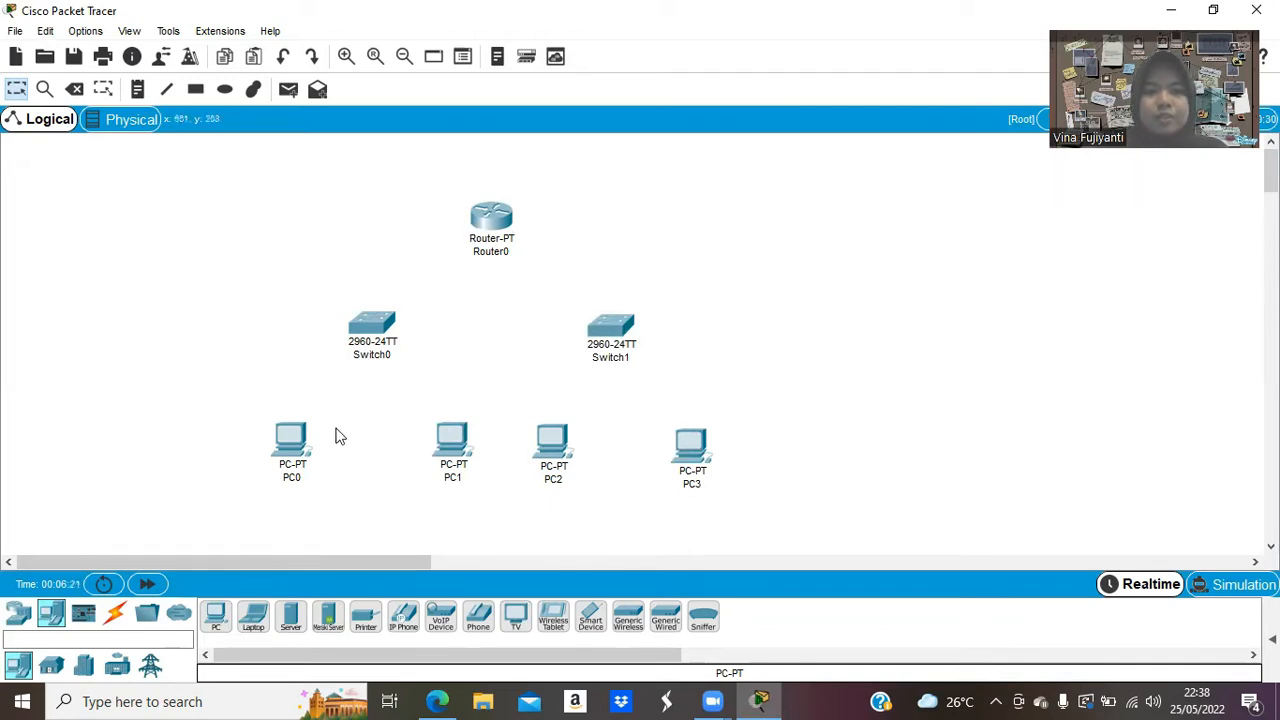
Cable Router0 Fa0/0 to Switch0 Fa0/1 and Router0 Fa1/0 to Switch1 Fa0/1 with straight-through copper.
{"action": "left_click", "coordinate": [114, 613]}
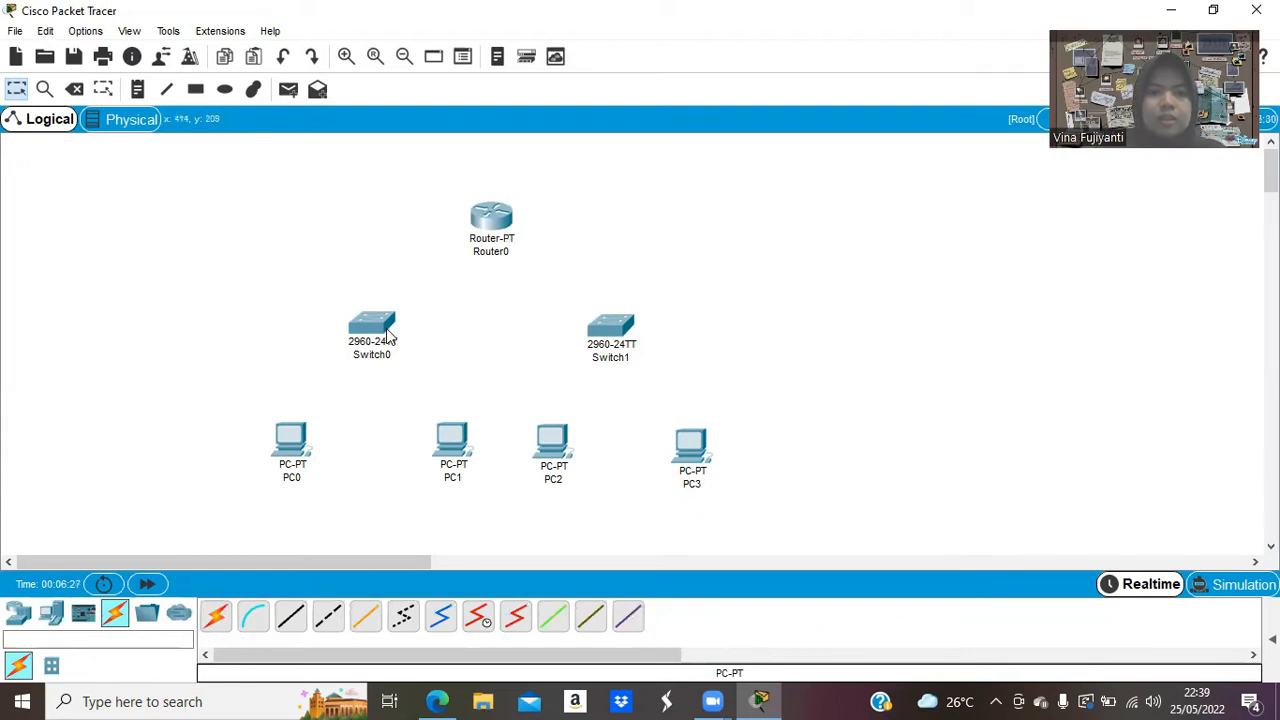
{"action": "left_click", "coordinate": [291, 617]}
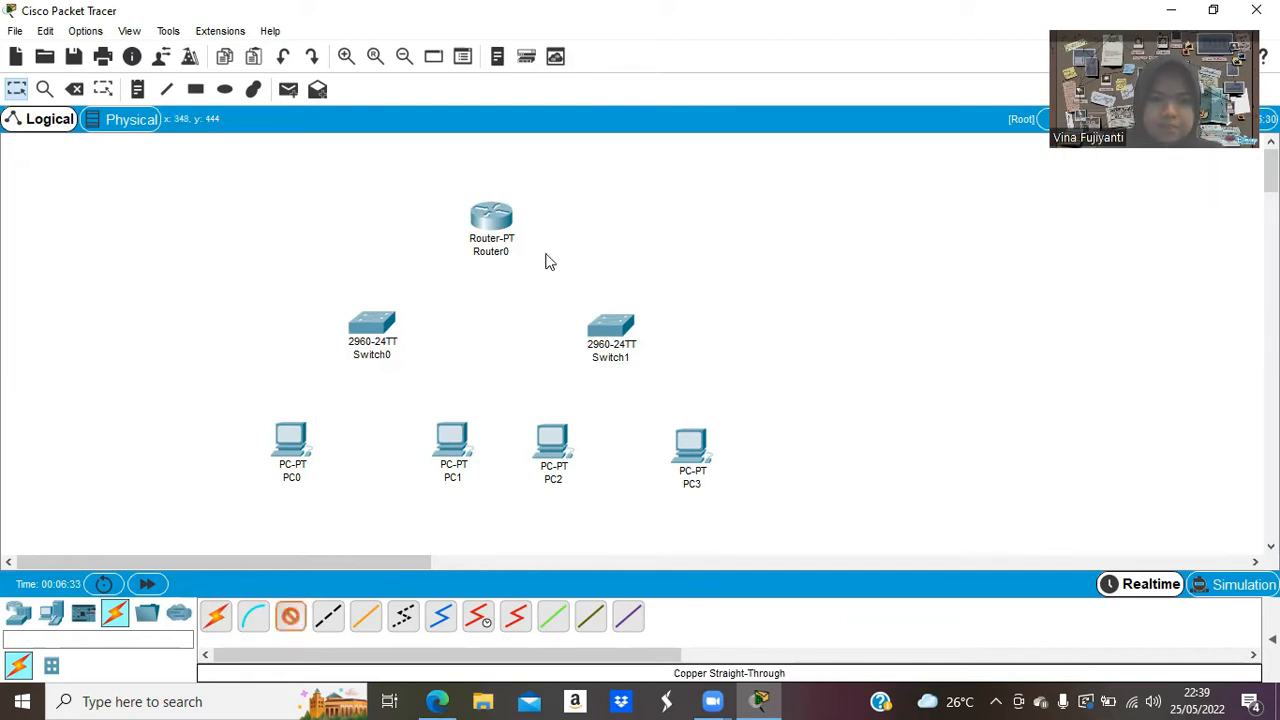
{"action": "left_click", "coordinate": [492, 232]}
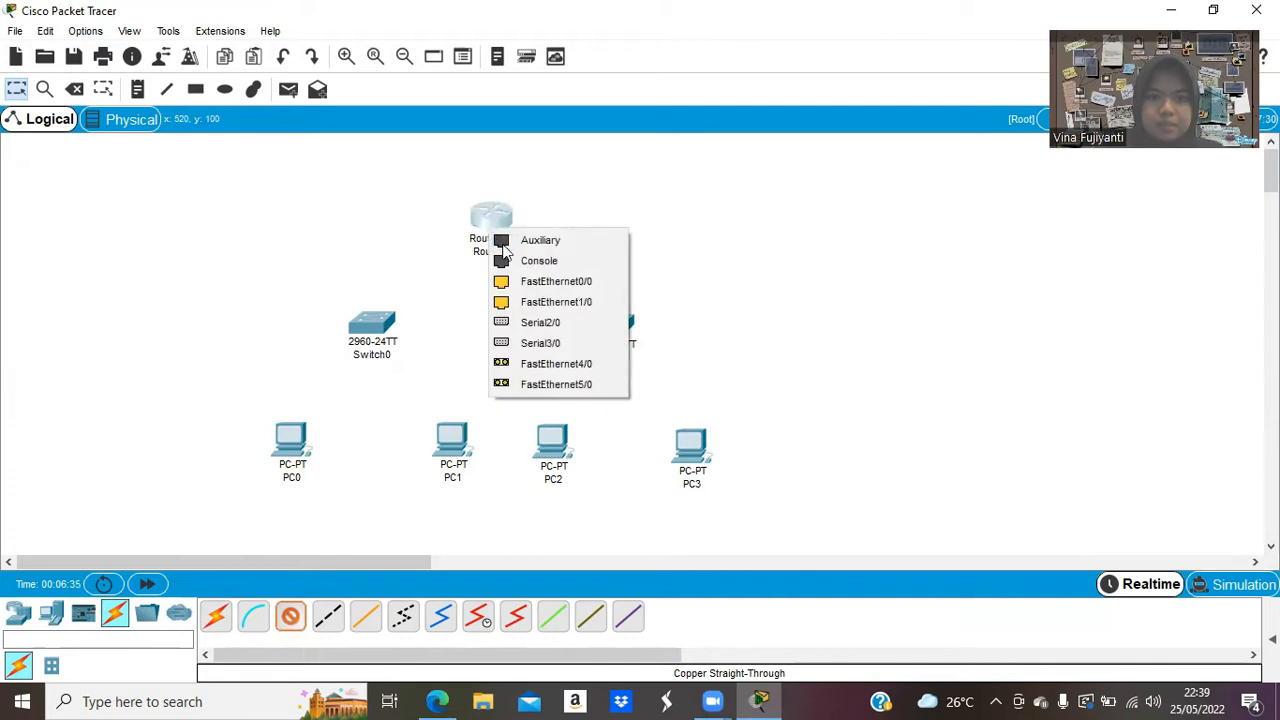
{"action": "left_click", "coordinate": [575, 288]}
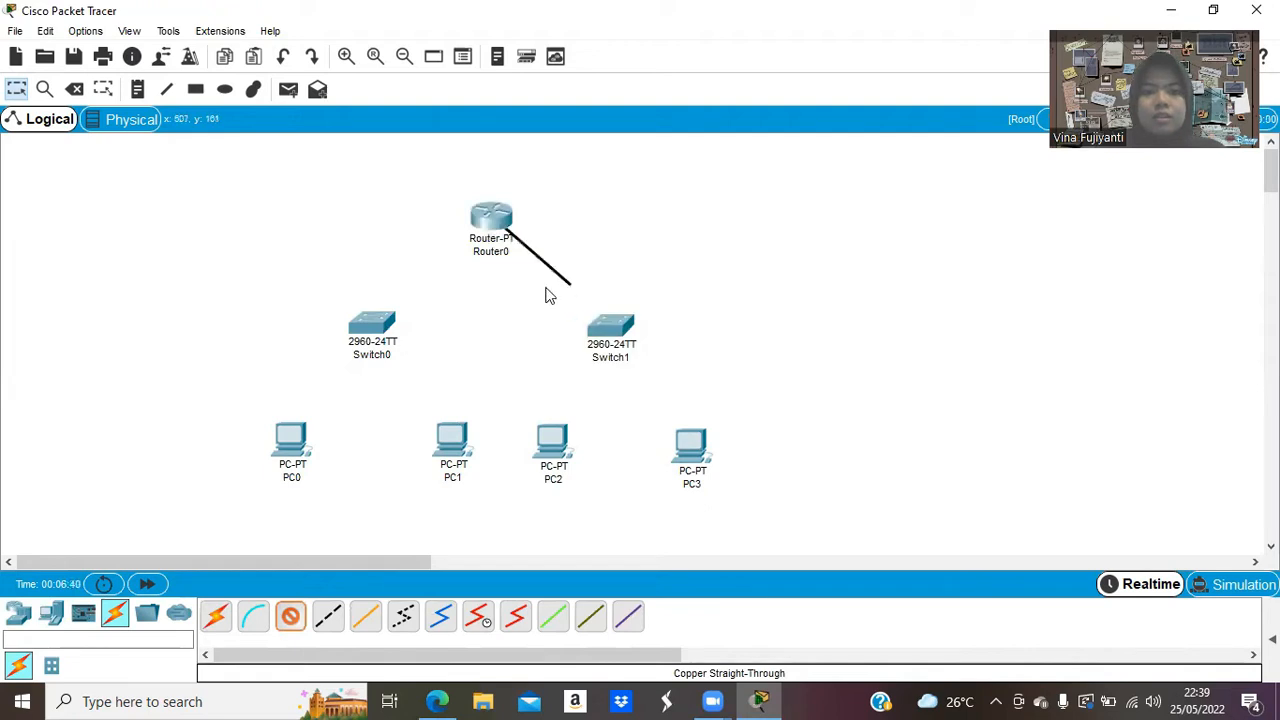
{"action": "left_click", "coordinate": [374, 322]}
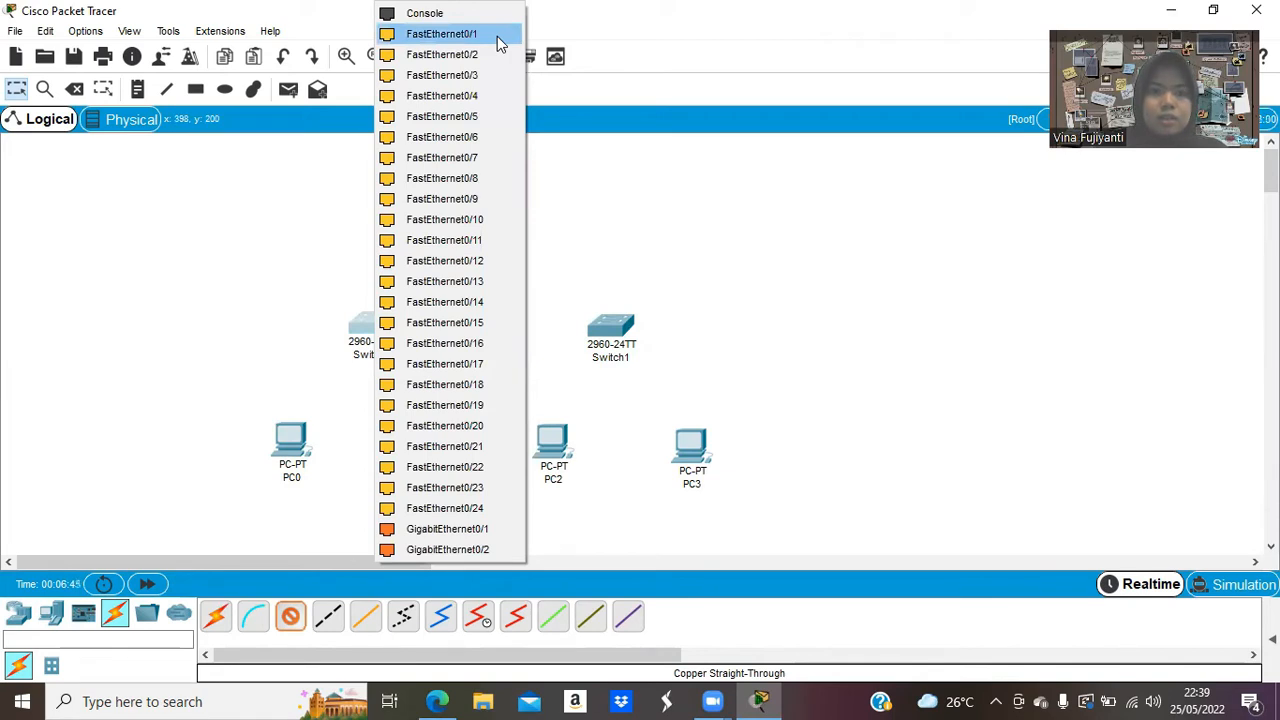
{"action": "left_click", "coordinate": [498, 42]}
{"action": "left_click", "coordinate": [290, 616]}
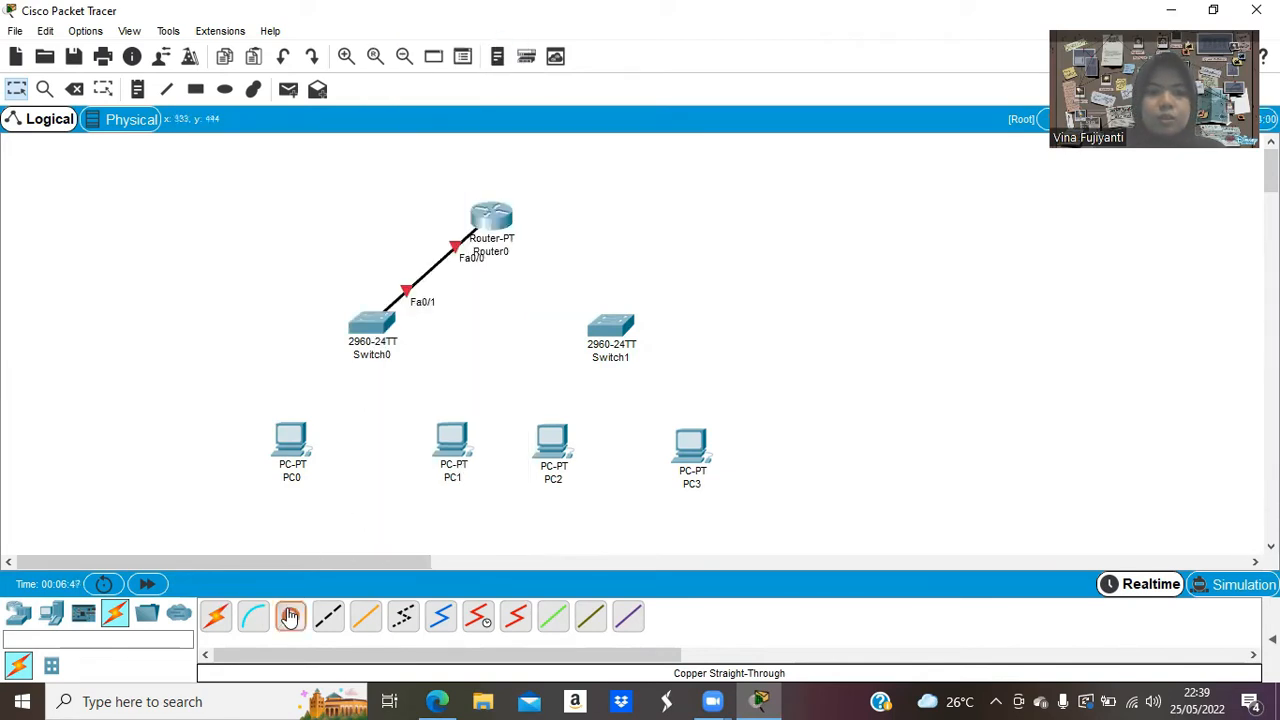
{"action": "left_click", "coordinate": [492, 218]}
{"action": "left_click", "coordinate": [556, 263]}
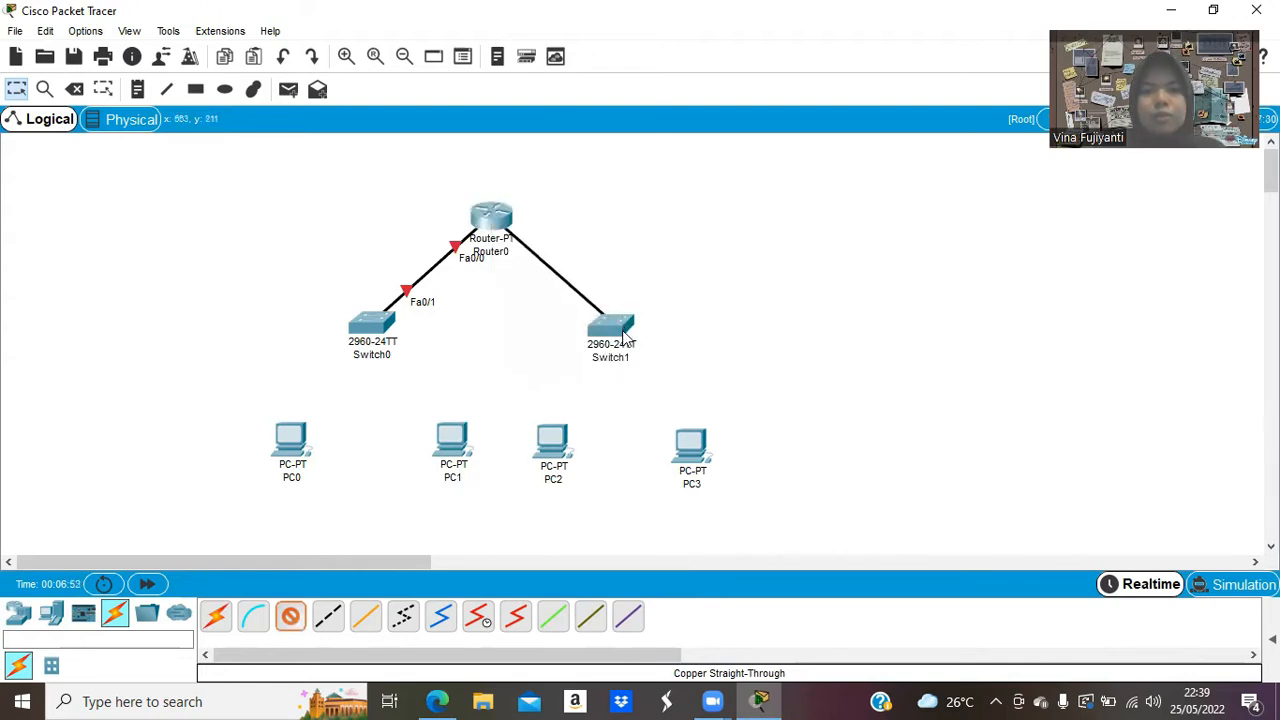
{"action": "mouse_move", "coordinate": [623, 338]}
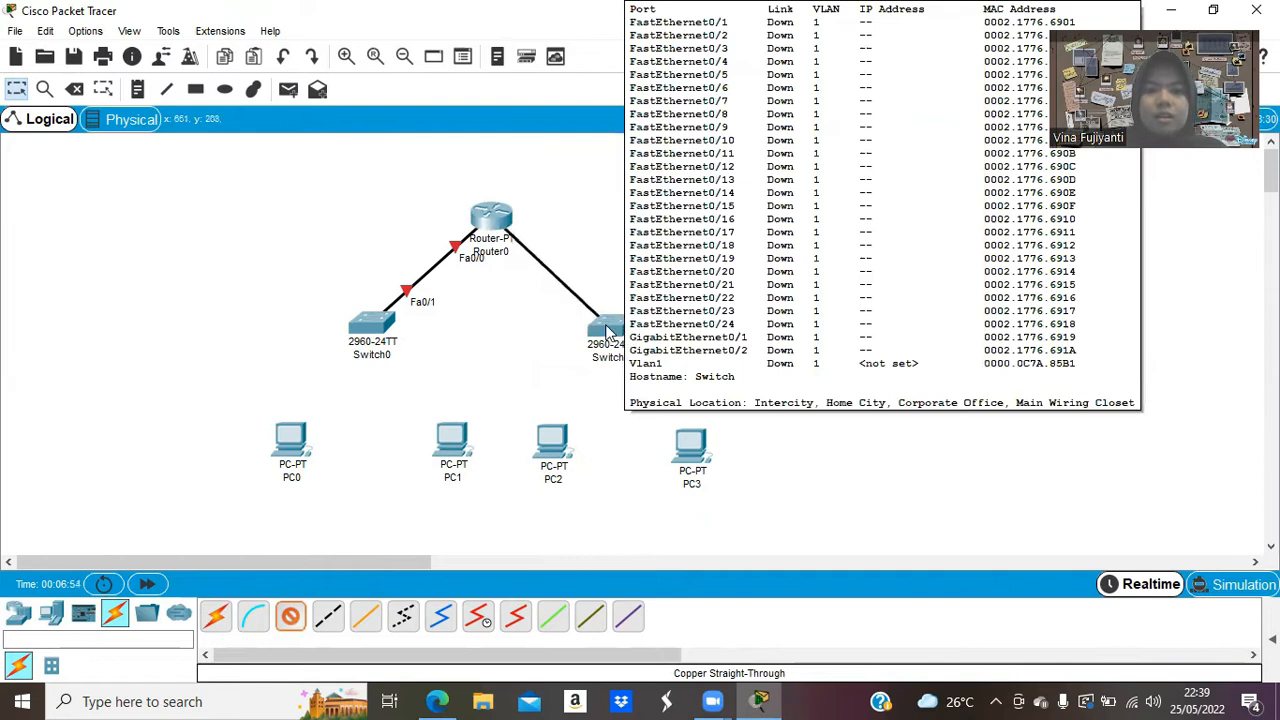
{"action": "left_click", "coordinate": [601, 331]}
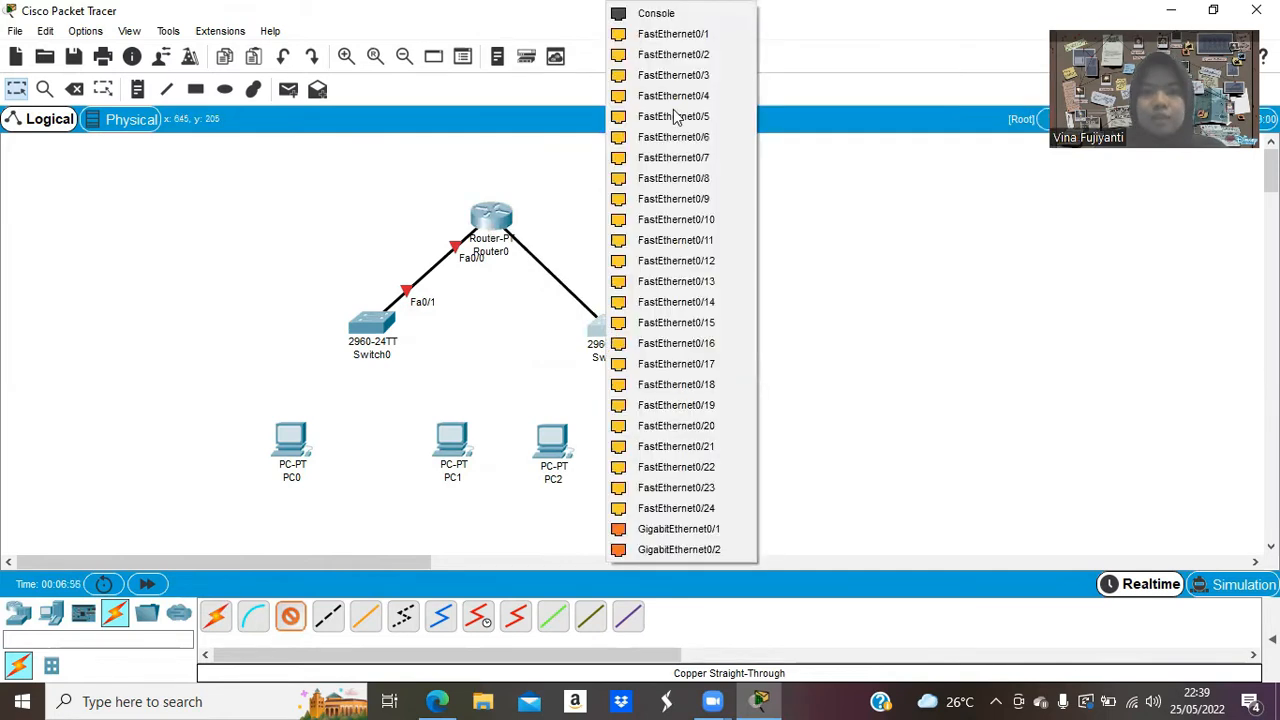
{"action": "left_click", "coordinate": [672, 34]}
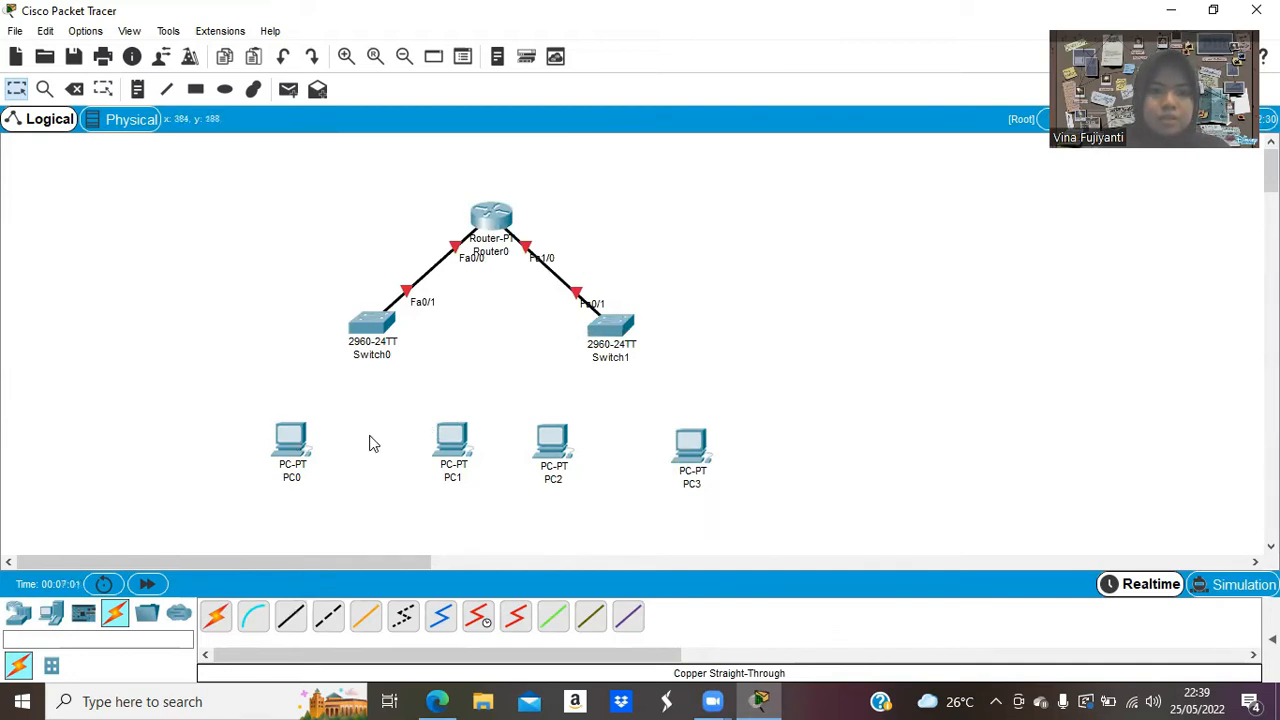
Connect Switch0 Fa0/2 to PC0 and Fa0/3 to PC1, each on FastEthernet0.
{"action": "left_click", "coordinate": [290, 618]}
{"action": "left_click", "coordinate": [372, 324]}
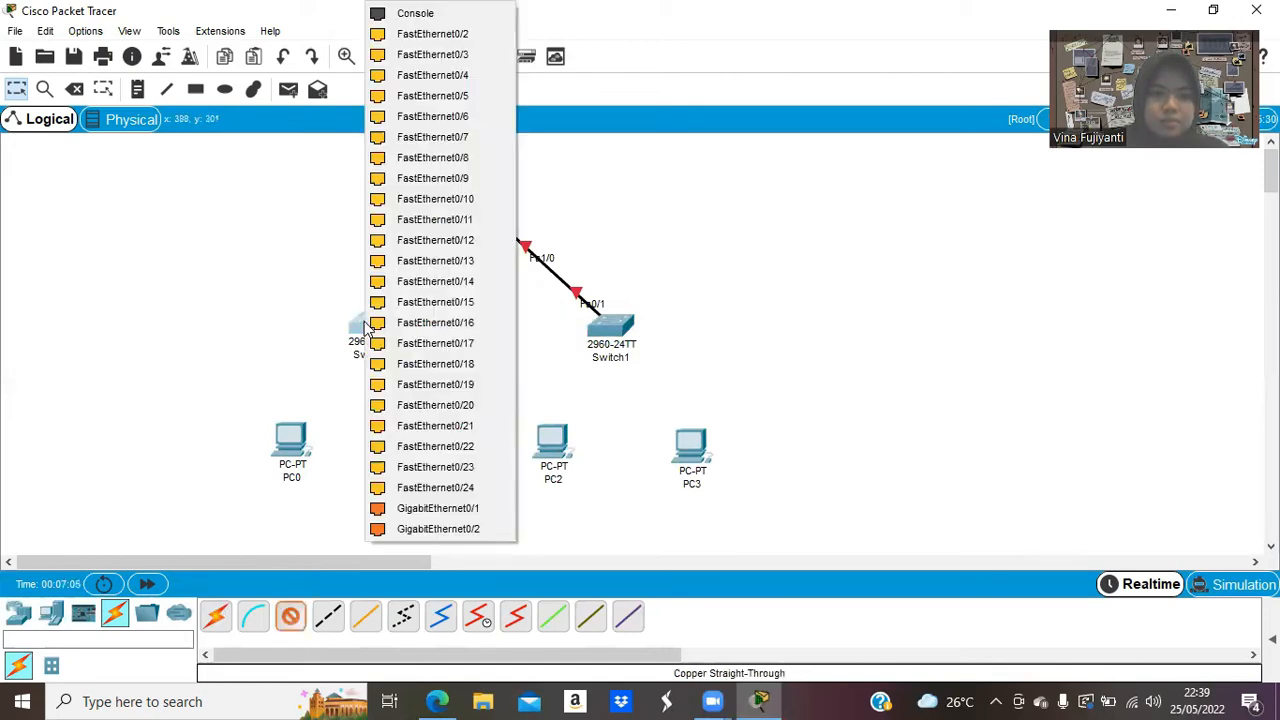
{"action": "left_click", "coordinate": [458, 37]}
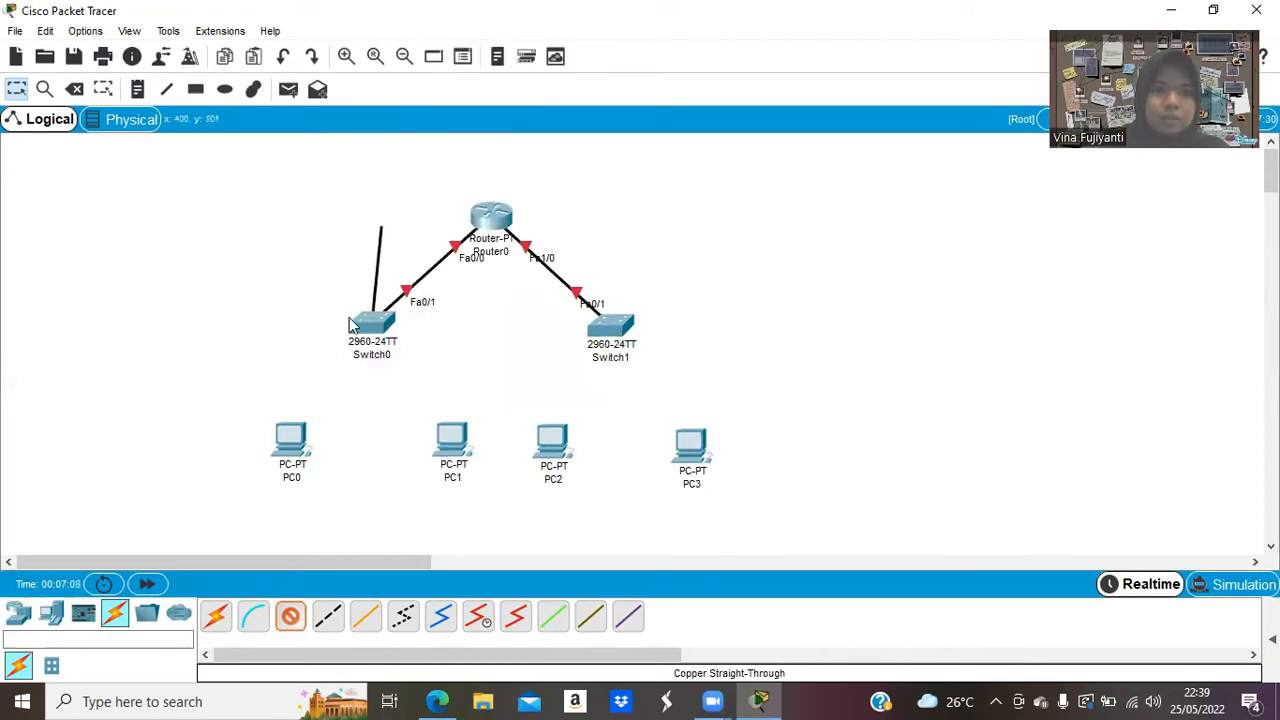
{"action": "left_click", "coordinate": [293, 443]}
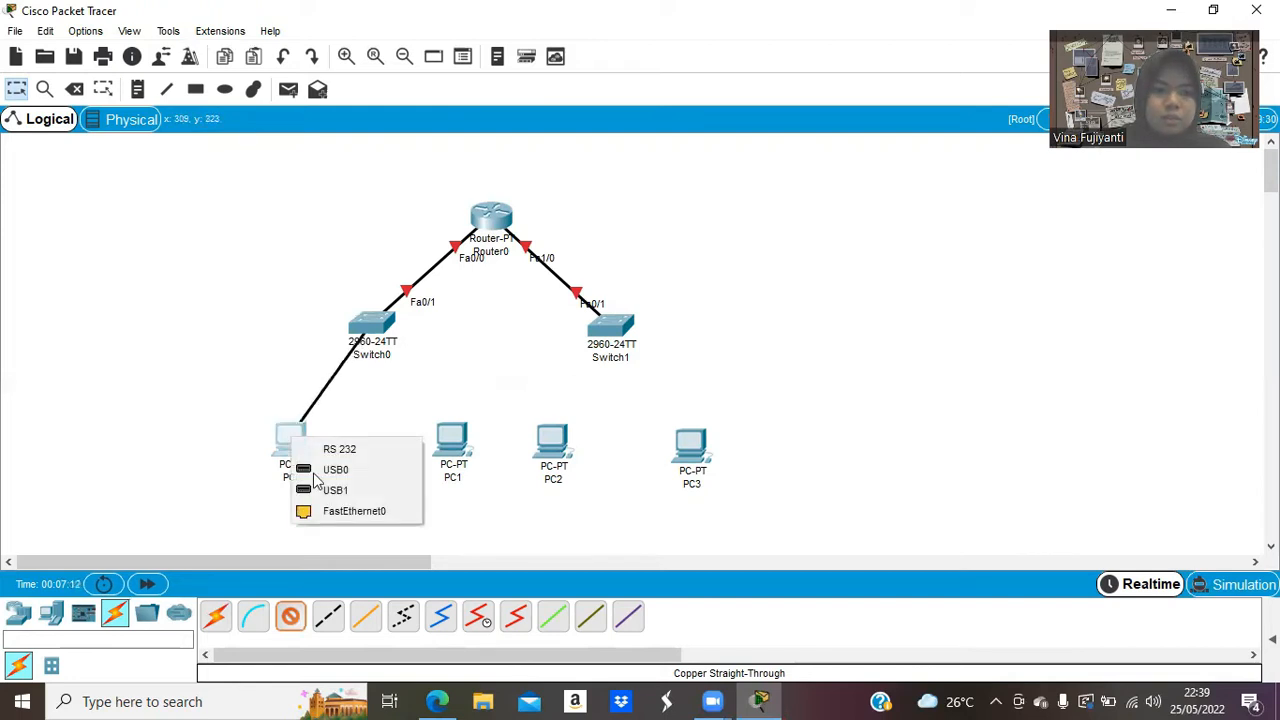
{"action": "left_click", "coordinate": [328, 512]}
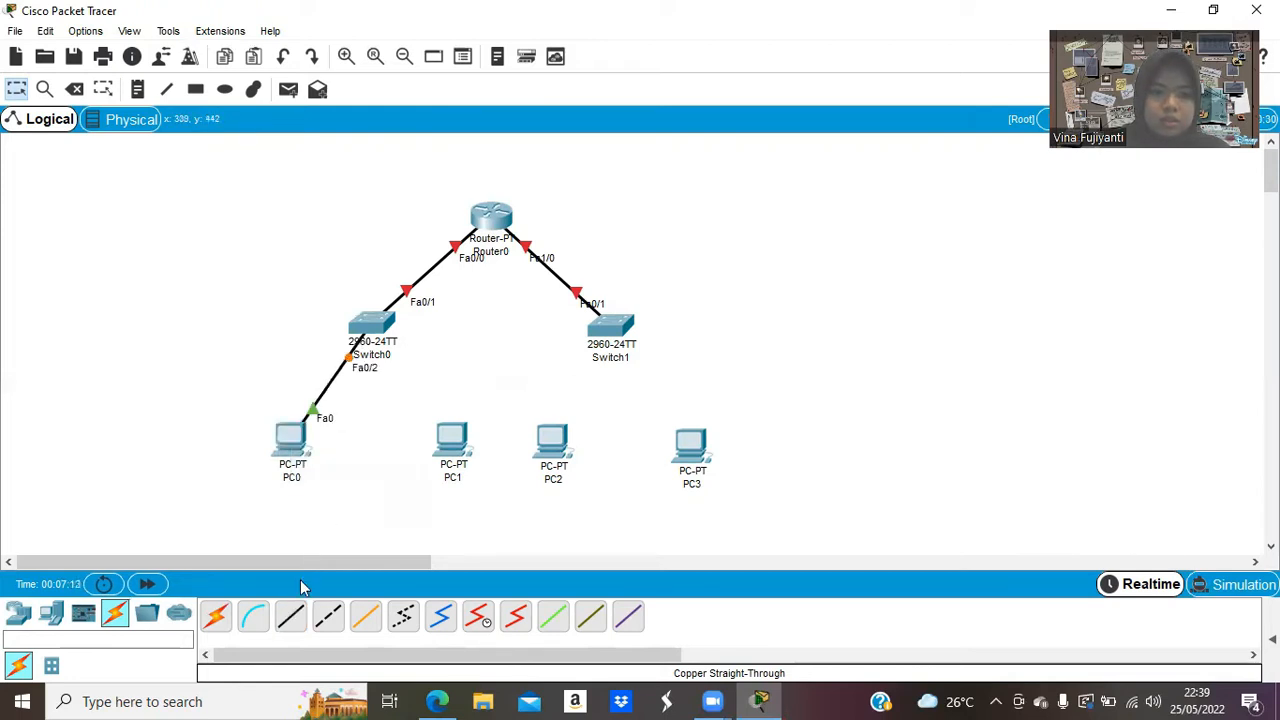
{"action": "left_click", "coordinate": [380, 328]}
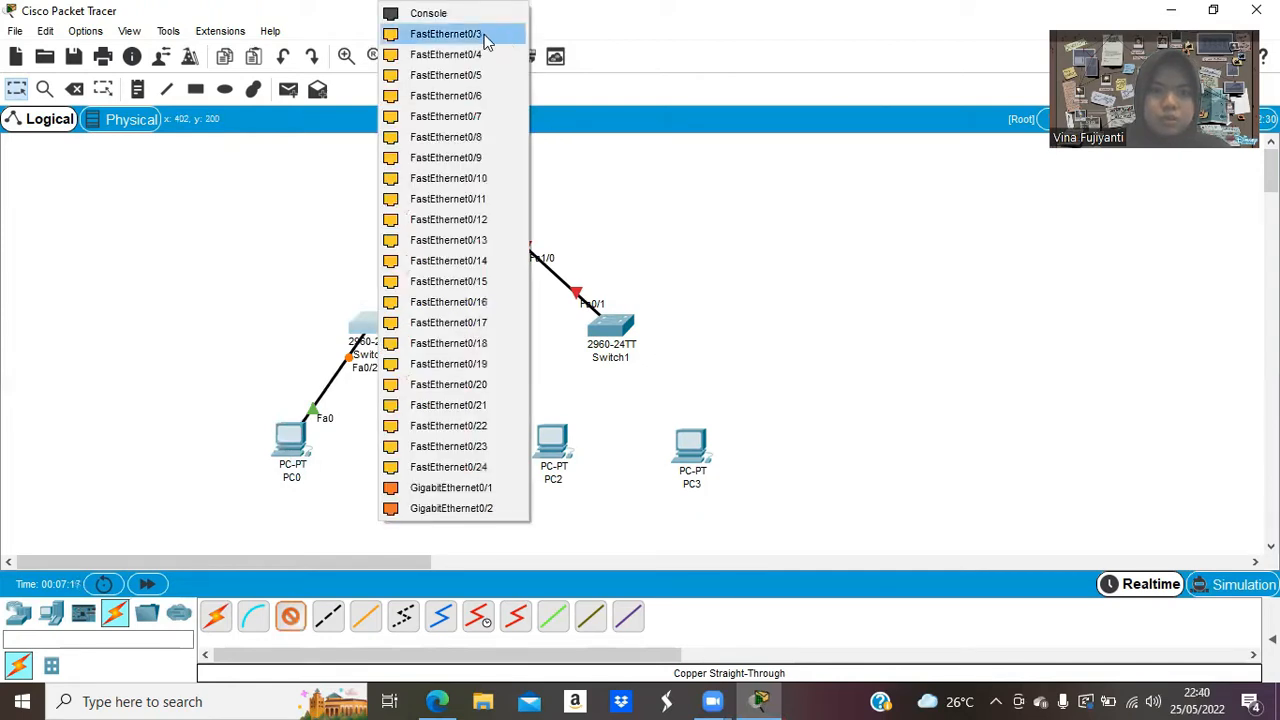
{"action": "left_click", "coordinate": [487, 40]}
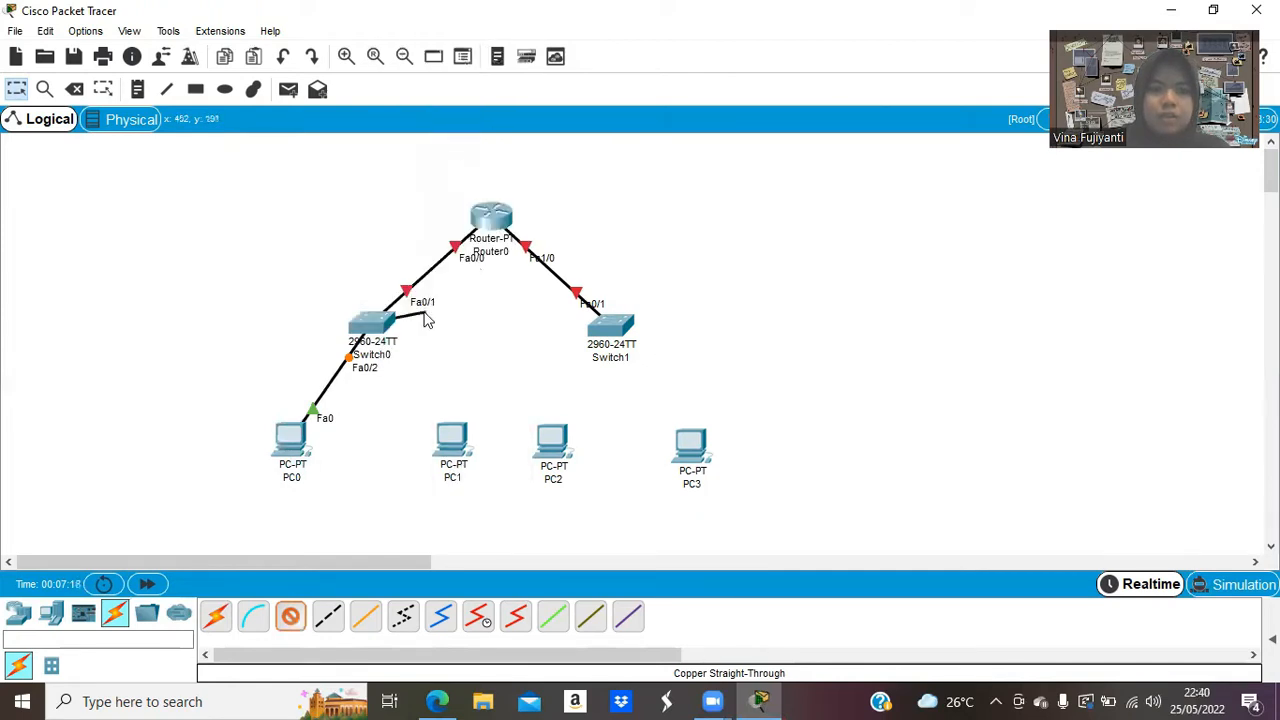
{"action": "left_click", "coordinate": [449, 443]}
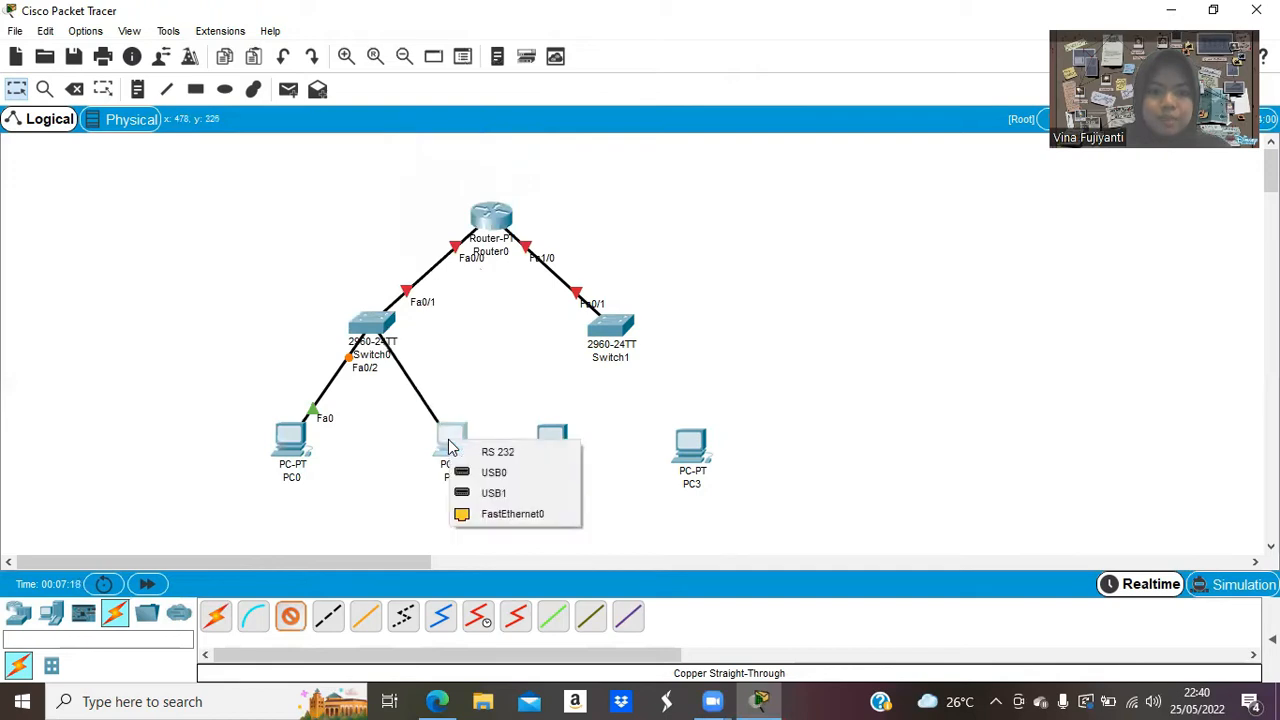
{"action": "left_click", "coordinate": [487, 515]}
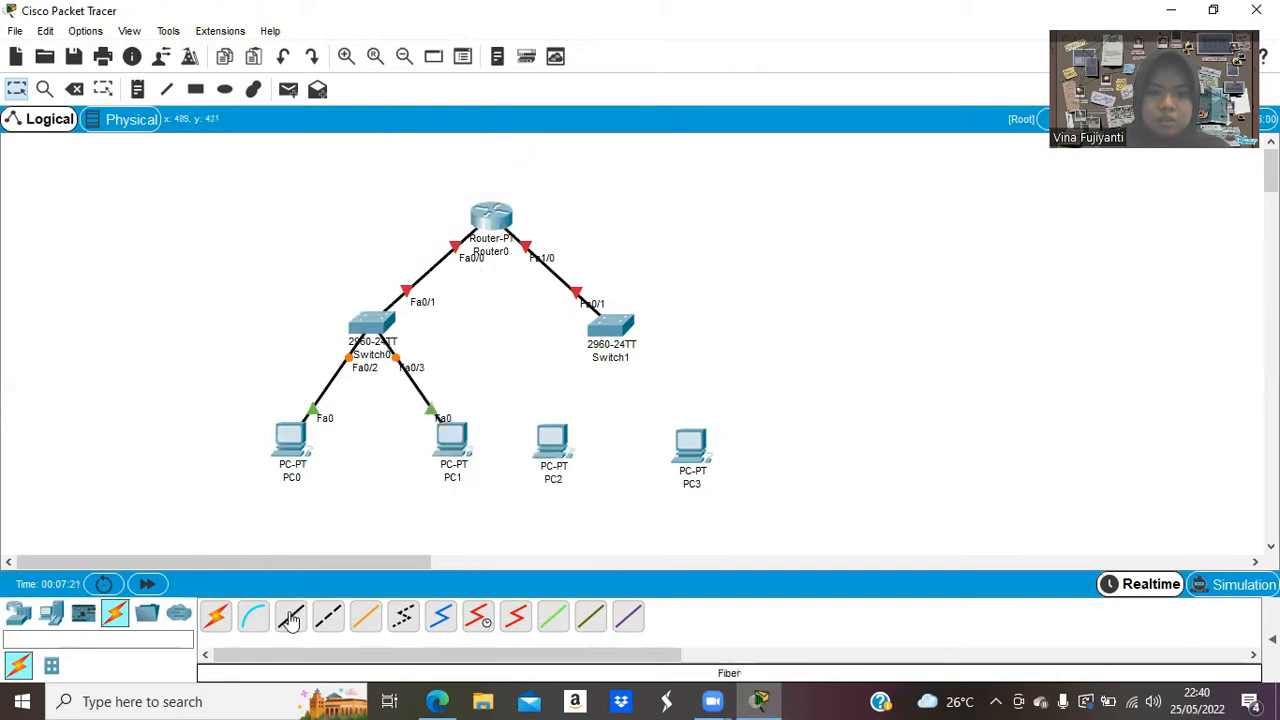
Connect Switch1 Fa0/2 to PC2 and Fa0/3 to PC3, each on FastEthernet0.
{"action": "left_click", "coordinate": [618, 330]}
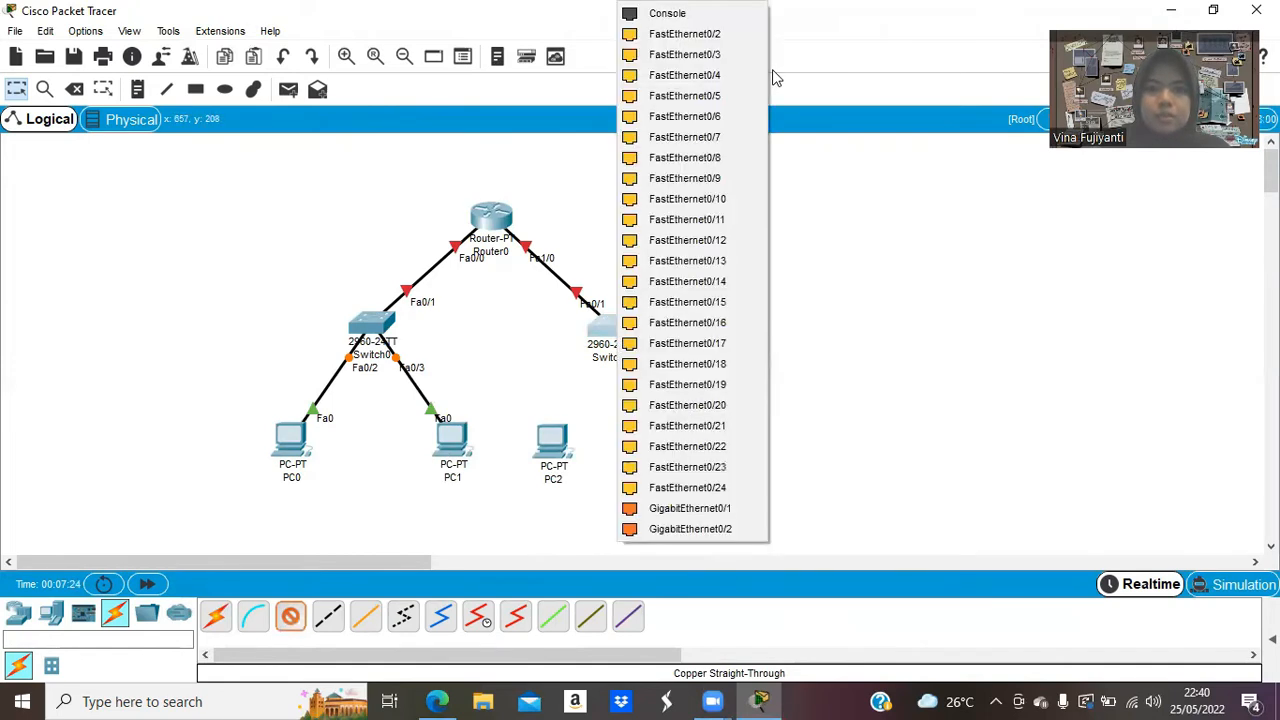
{"action": "left_click", "coordinate": [722, 38]}
{"action": "left_click", "coordinate": [553, 440]}
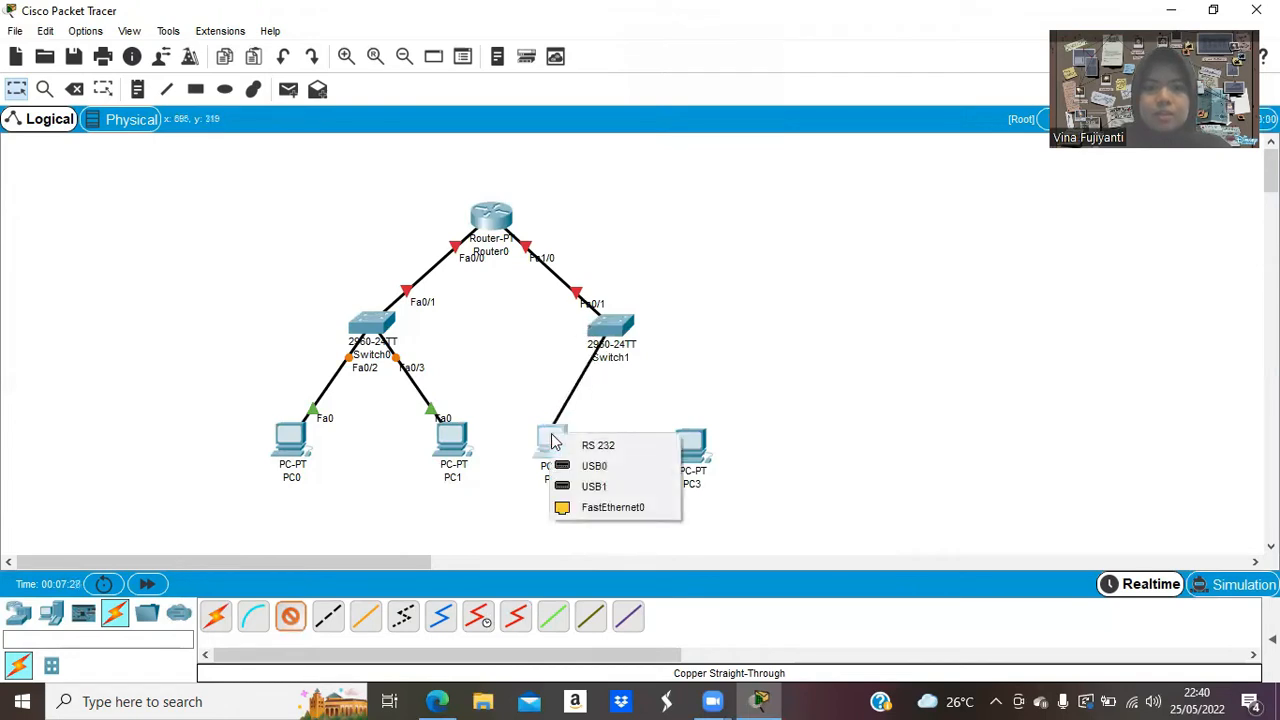
{"action": "left_click", "coordinate": [614, 507]}
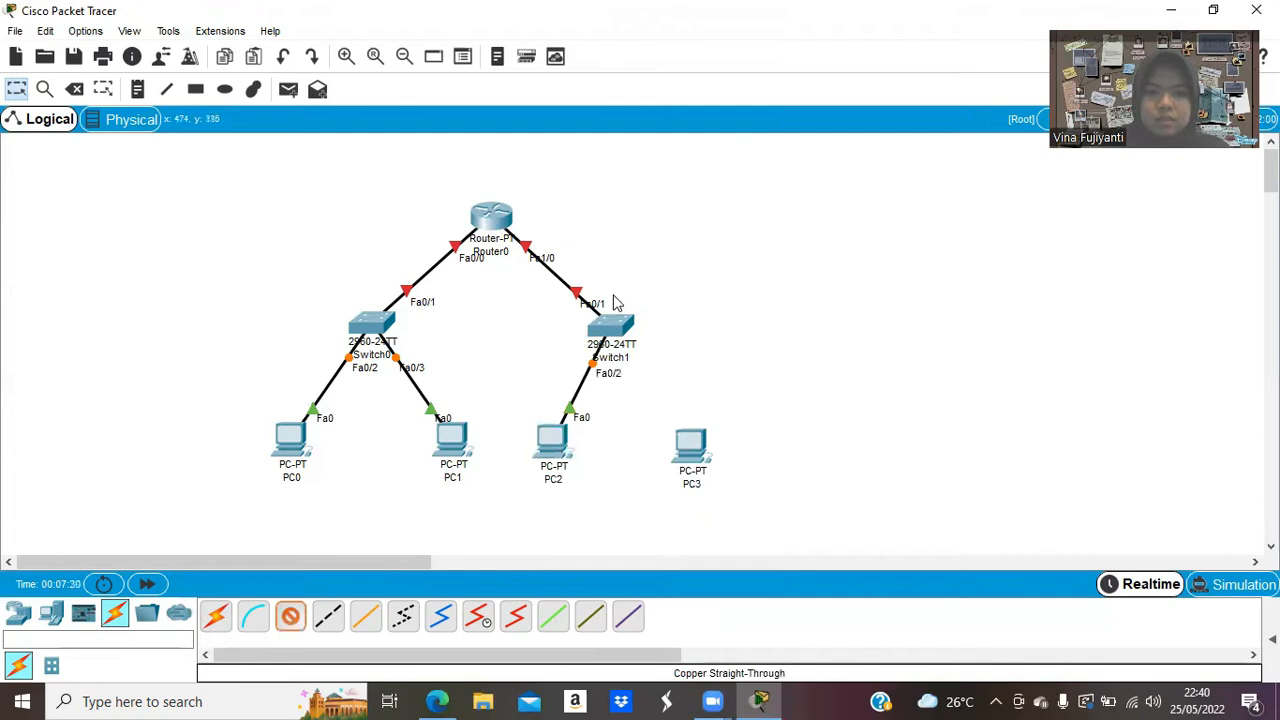
{"action": "left_click", "coordinate": [612, 325]}
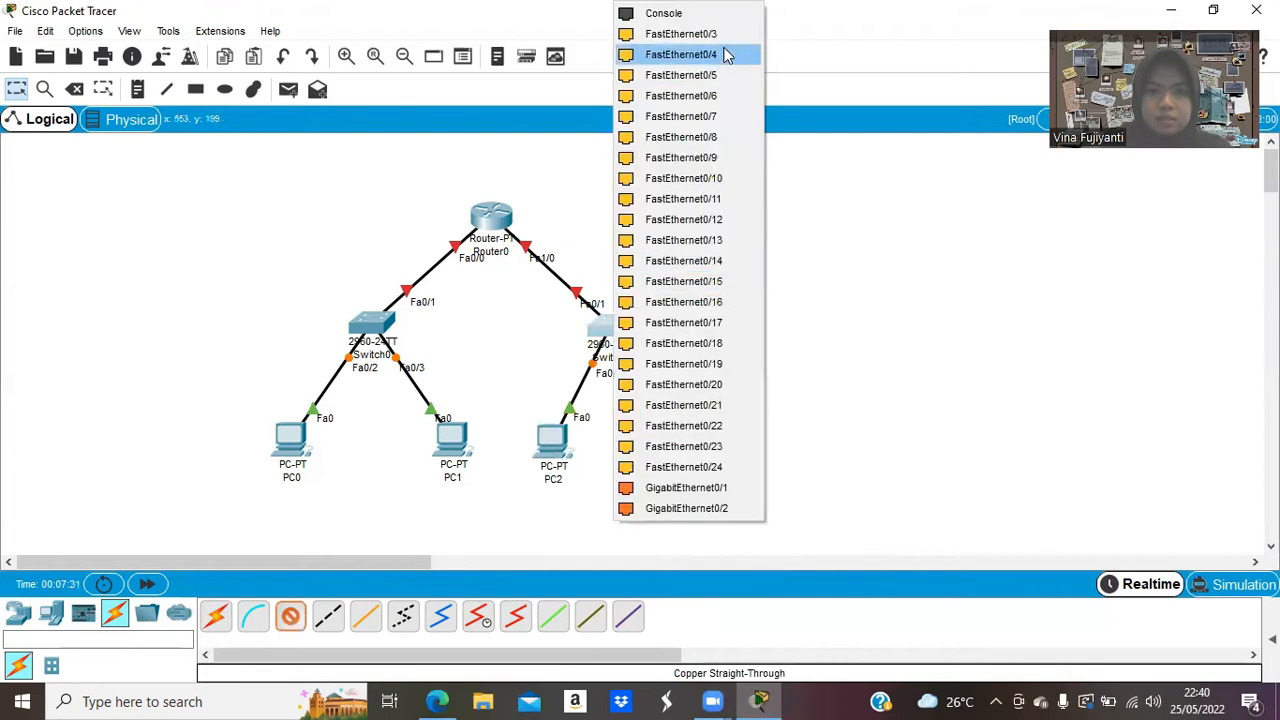
{"action": "left_click", "coordinate": [712, 35]}
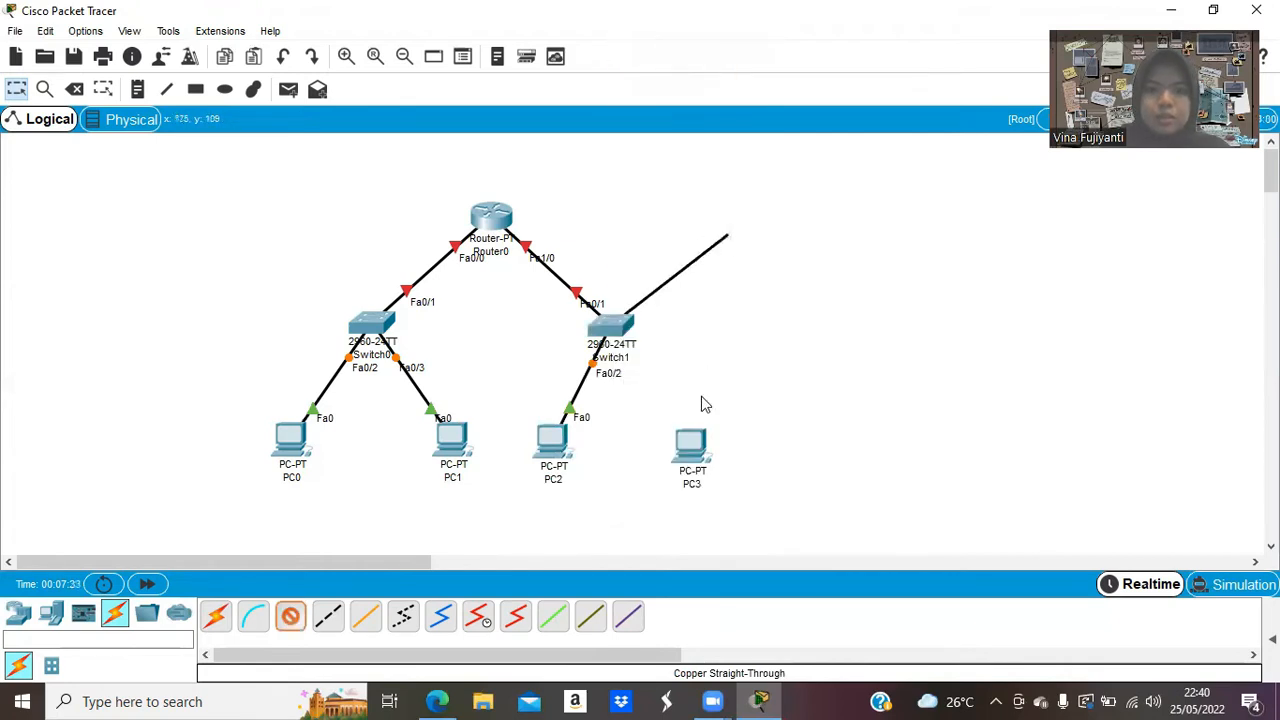
{"action": "left_click", "coordinate": [694, 446]}
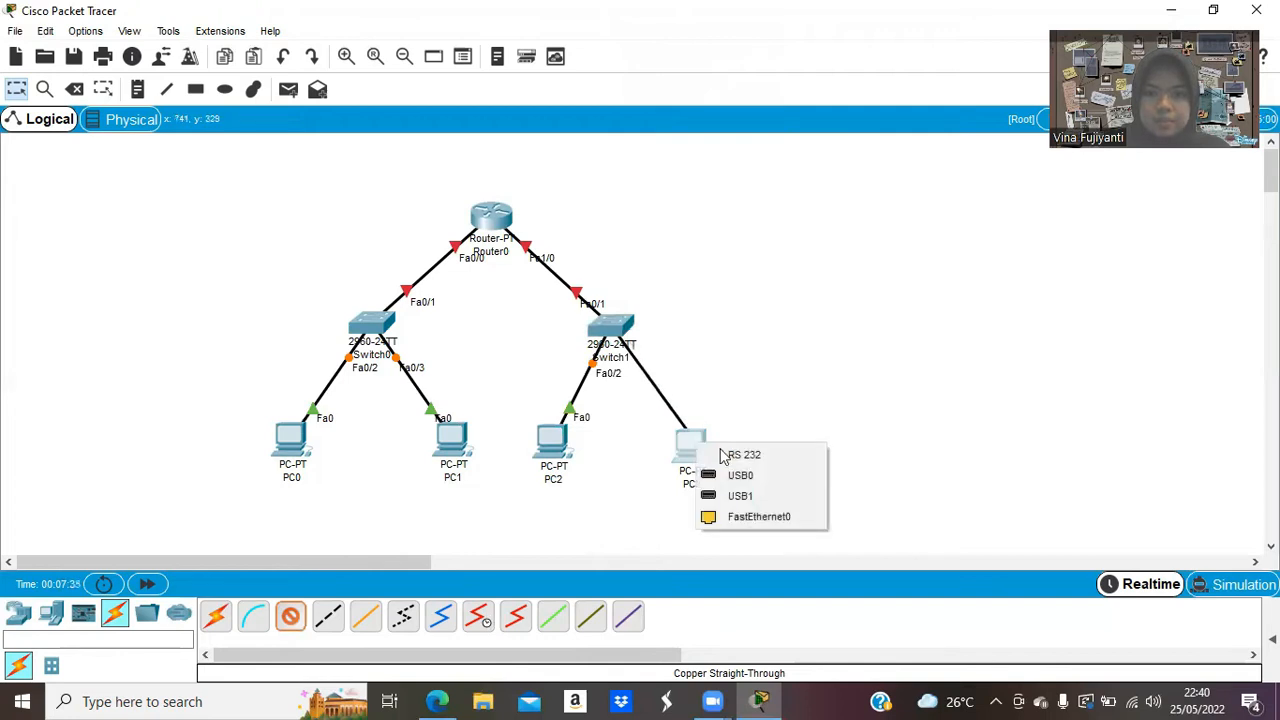
{"action": "left_click", "coordinate": [757, 518]}
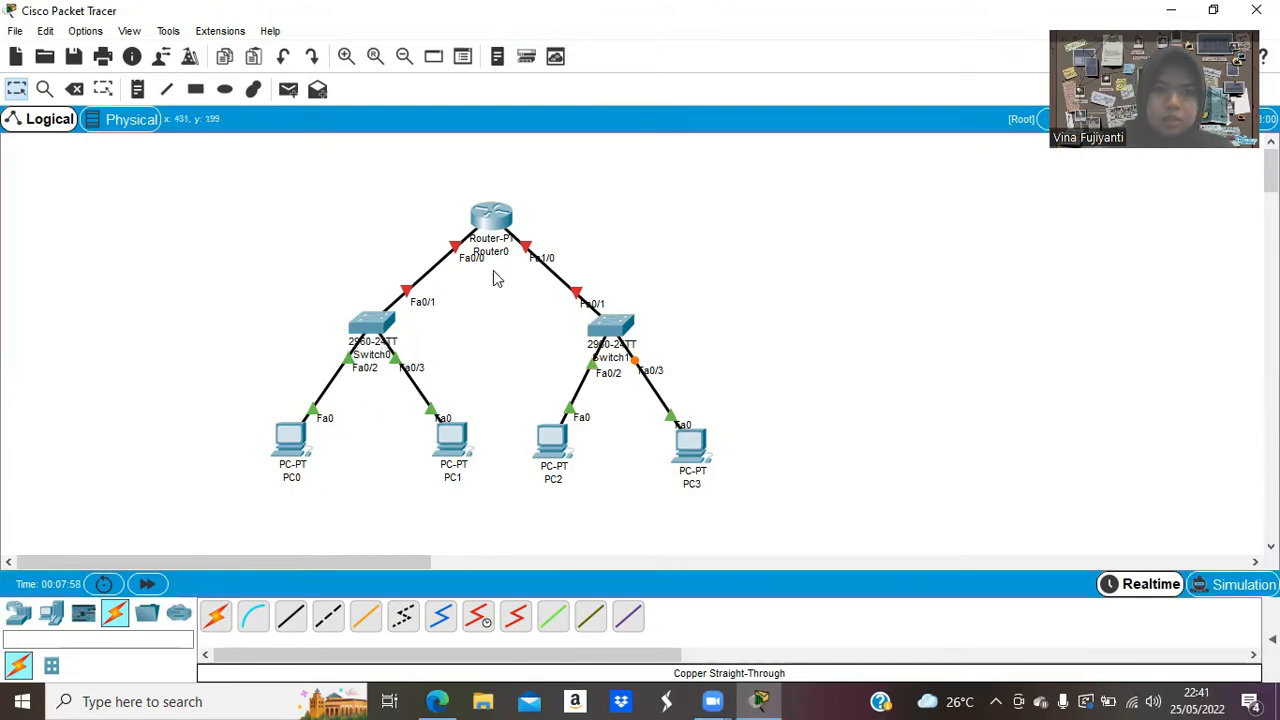
Start clearing Switch0's label, then bring up the assignment PDF to check naming rules.
{"action": "left_click", "coordinate": [398, 352]}
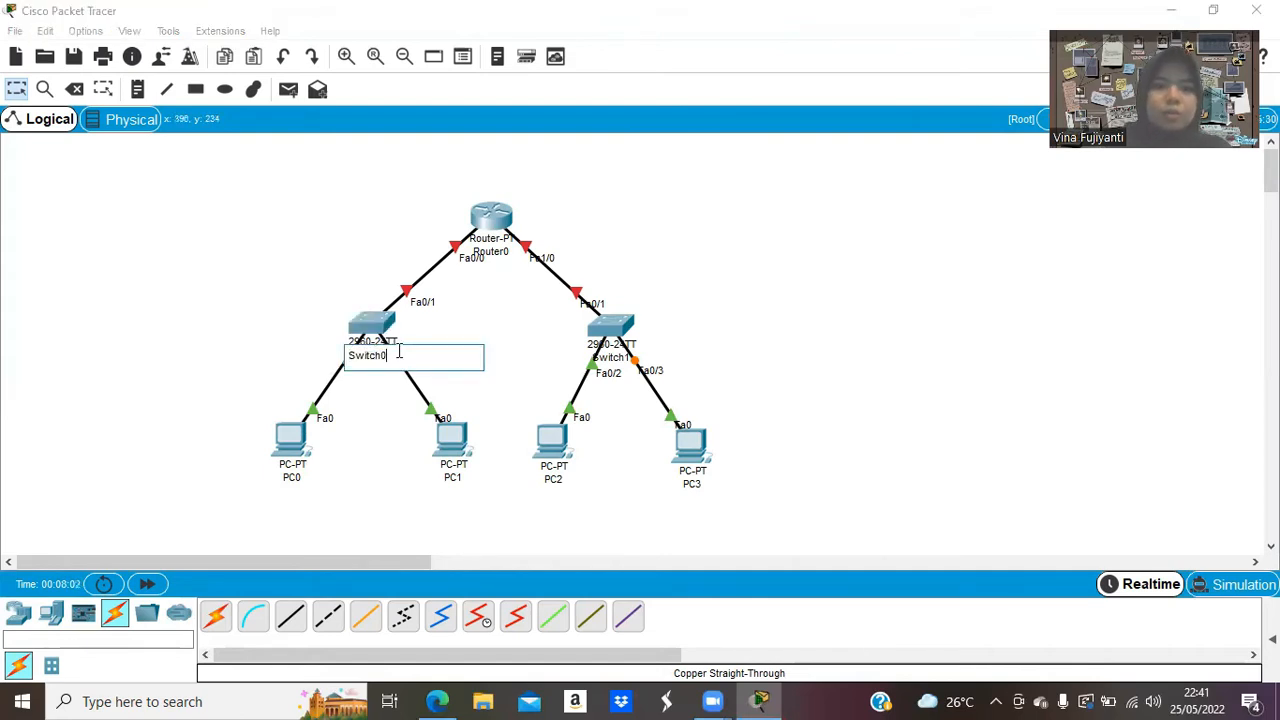
{"action": "key", "text": "BackSpace"}
{"action": "key", "text": "BackSpace"}
{"action": "key", "text": "BackSpace"}
{"action": "key", "text": "BackSpace"}
{"action": "key", "text": "BackSpace"}
{"action": "key", "text": "BackSpace"}
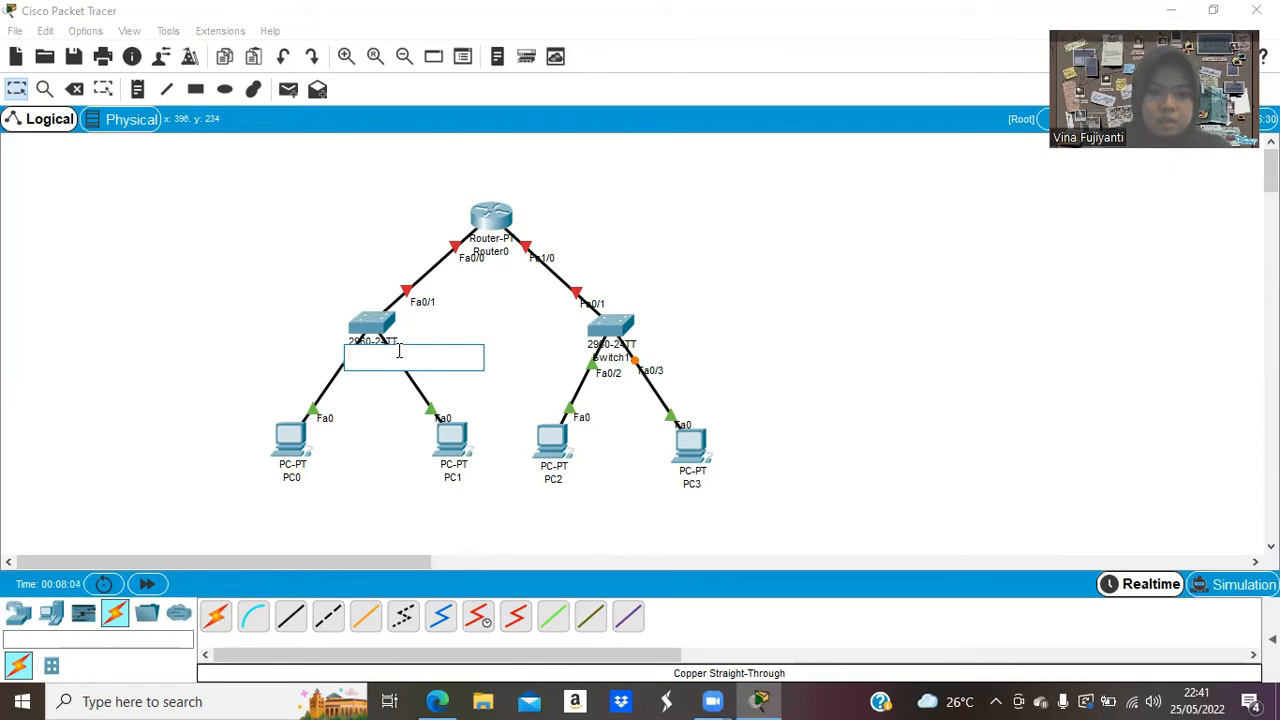
{"action": "left_click", "coordinate": [437, 701]}
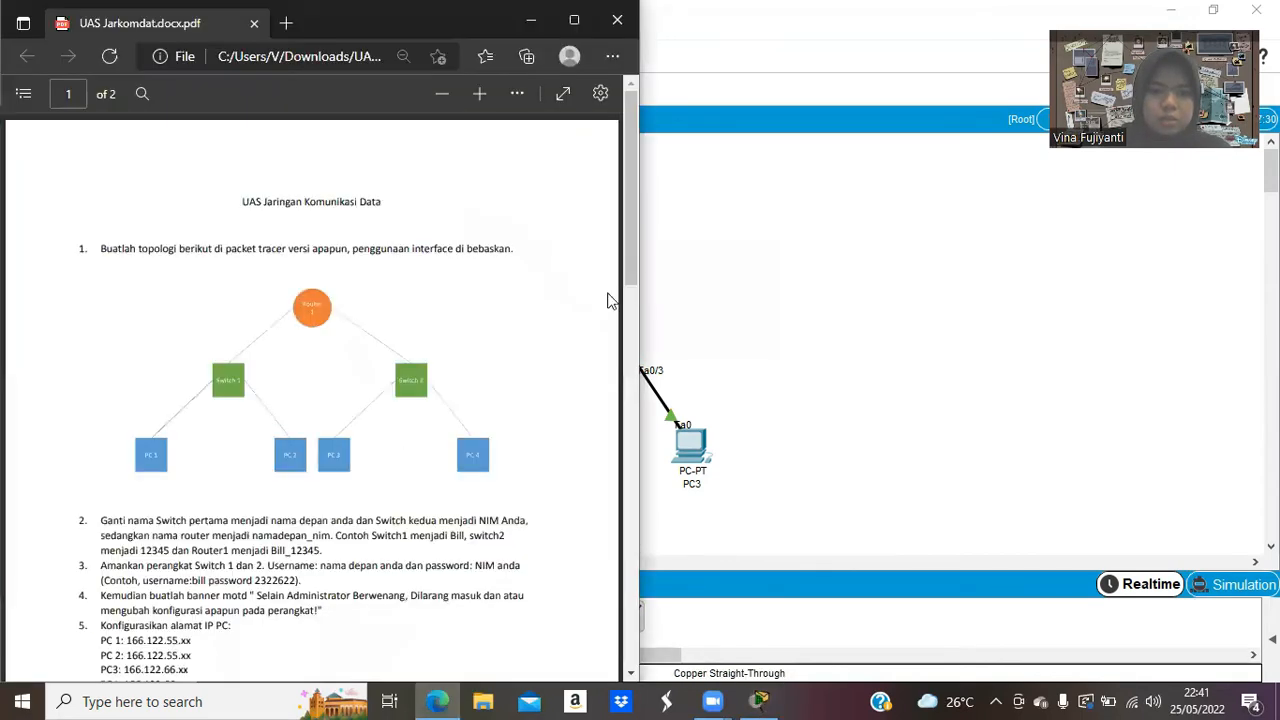
{"action": "scroll", "coordinate": [610, 312], "scroll_direction": "down", "scroll_amount": 2}
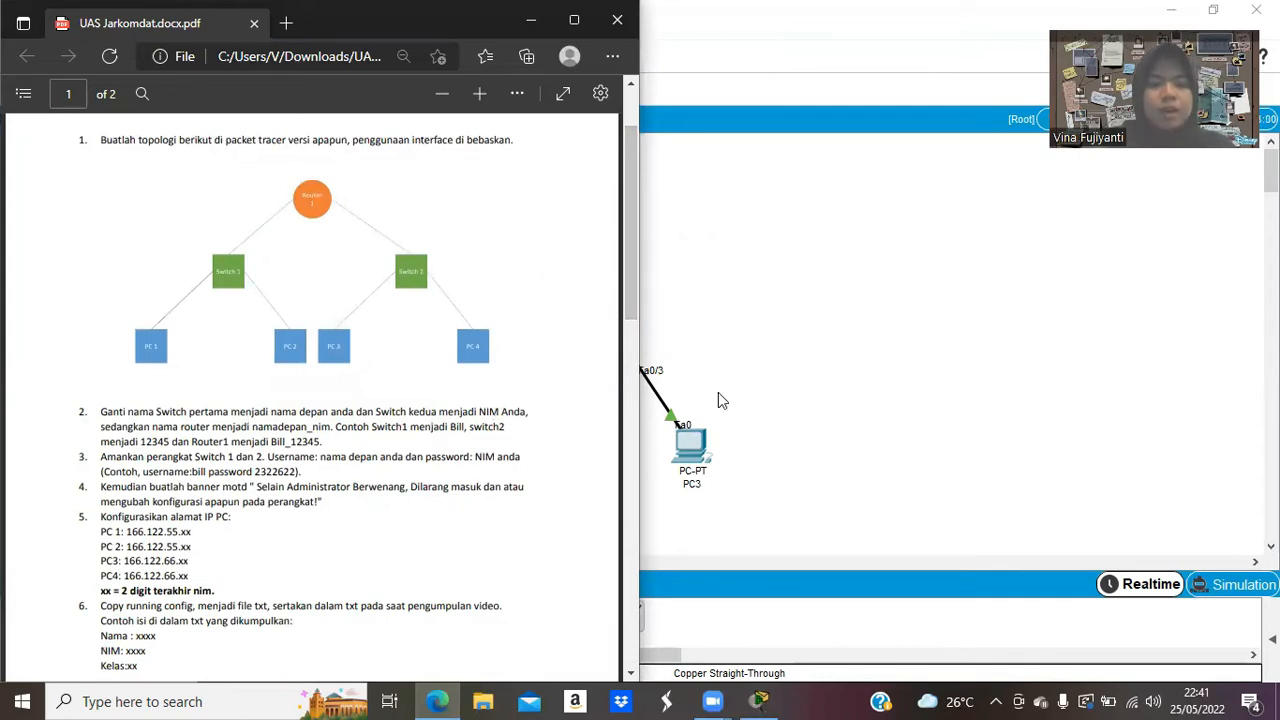
{"action": "left_click", "coordinate": [740, 370]}
Relabel Switch0 with the student's first name and Switch1 with the student ID.
{"action": "left_click", "coordinate": [380, 356]}
{"action": "left_click_drag", "start_coordinate": [423, 357], "coordinate": [325, 368]}
{"action": "type", "text": "Vina"}
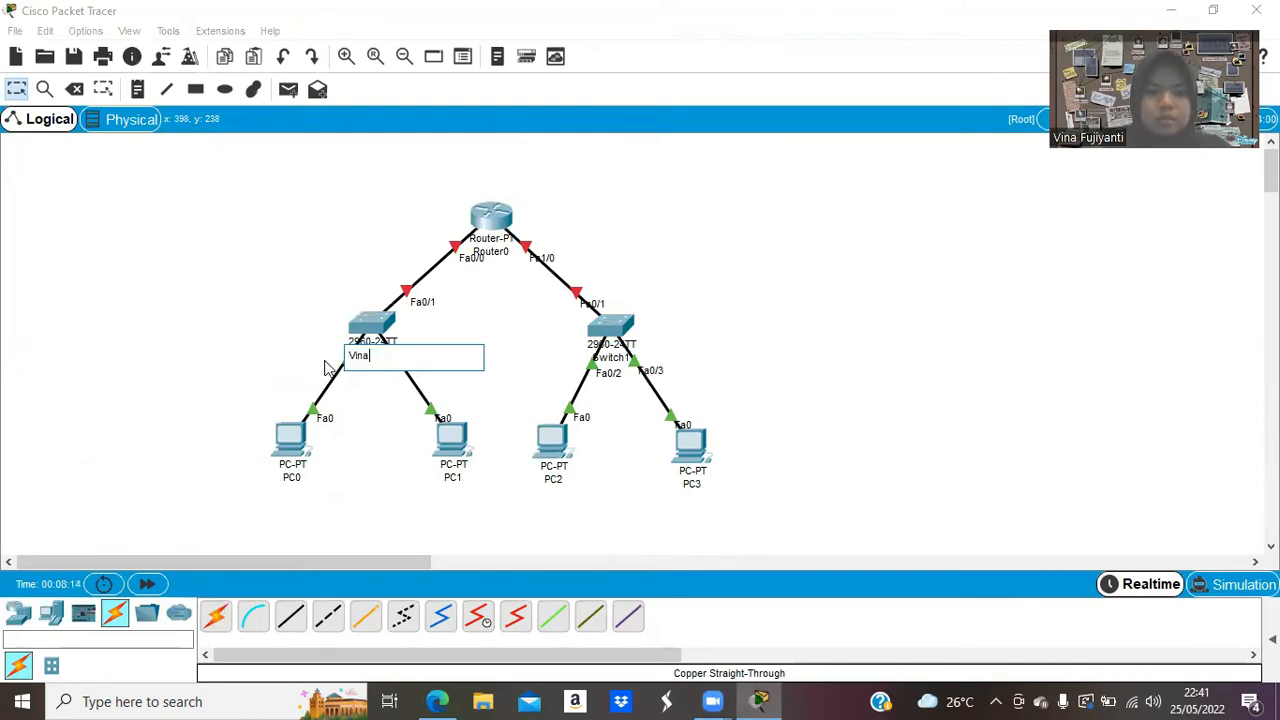
{"action": "left_click", "coordinate": [801, 288]}
{"action": "left_click", "coordinate": [619, 358]}
{"action": "left_click_drag", "start_coordinate": [660, 355], "coordinate": [563, 364]}
{"action": "type", "text": "2005751"}
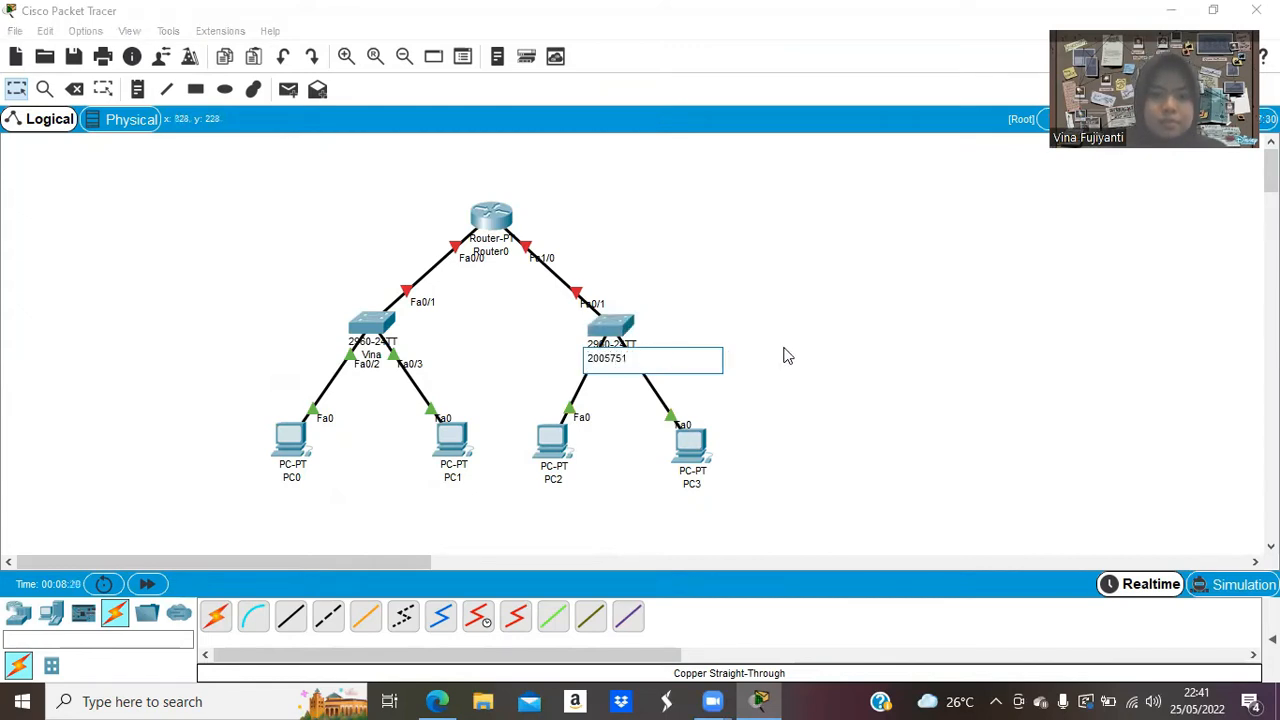
{"action": "left_click", "coordinate": [788, 356]}
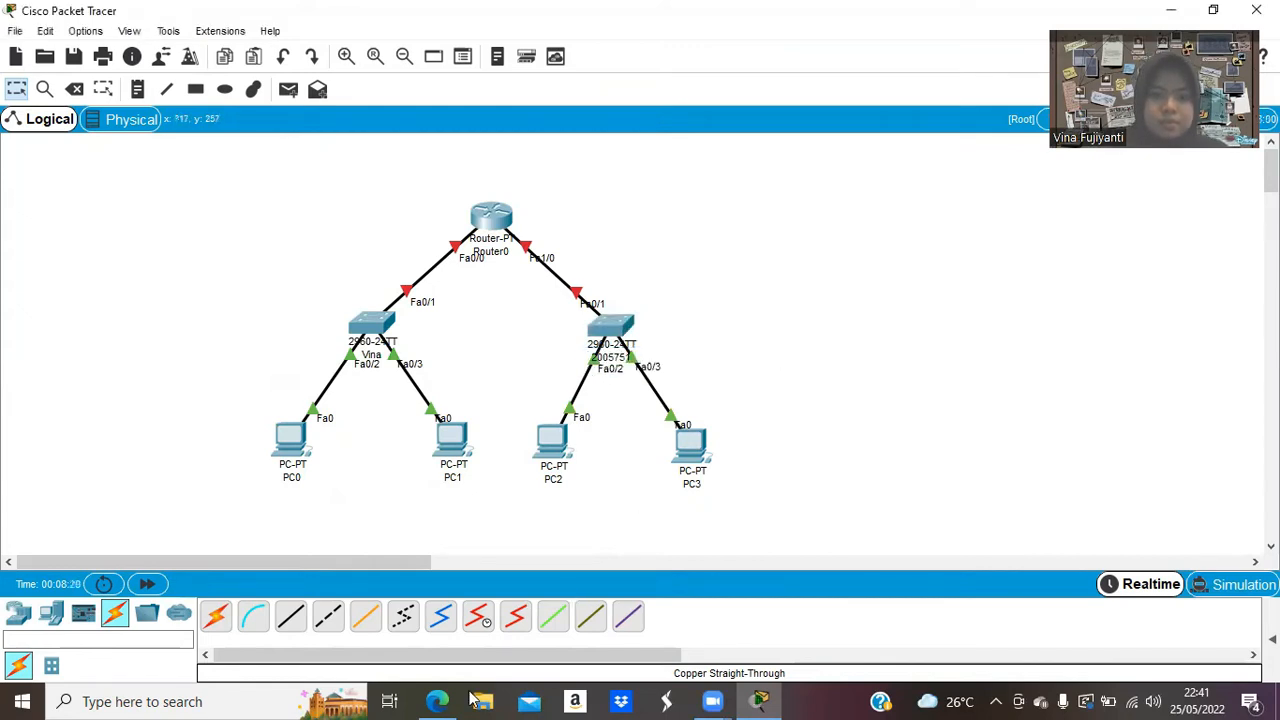
After rechecking the PDF, relabel the router as the student's firstname_ID.
{"action": "left_click", "coordinate": [438, 701]}
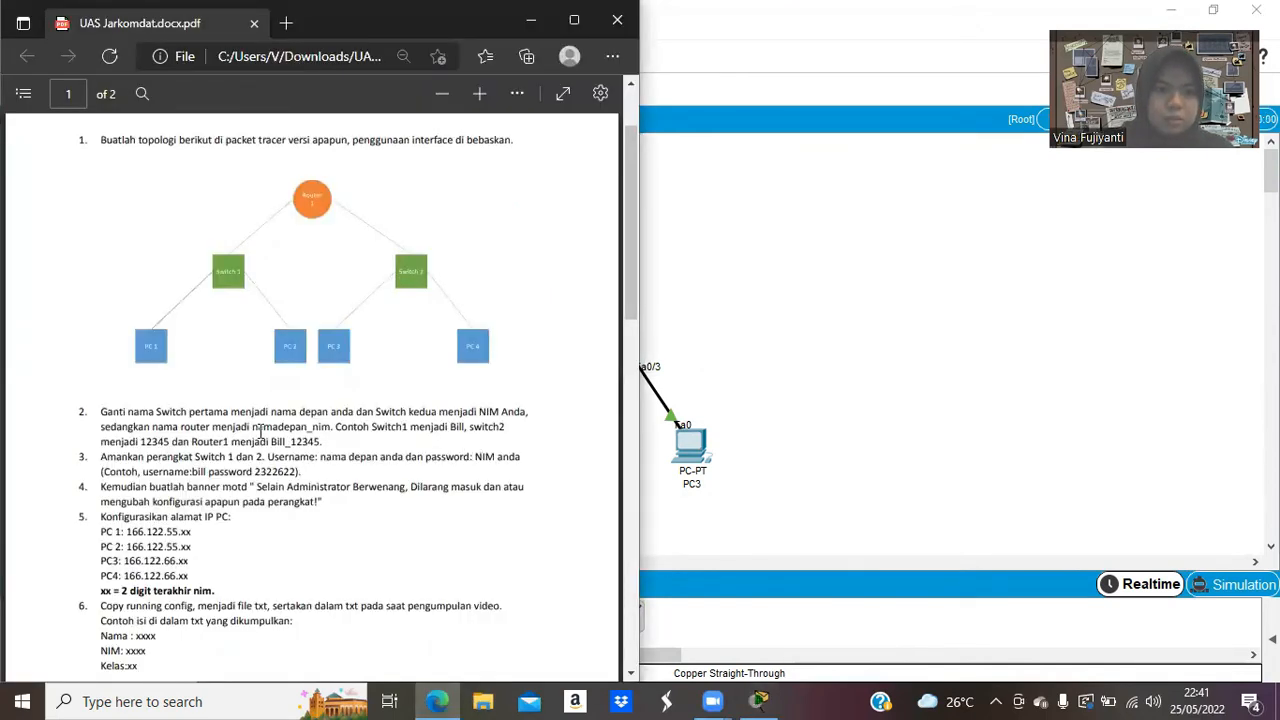
{"action": "left_click", "coordinate": [531, 20]}
{"action": "left_click", "coordinate": [530, 251]}
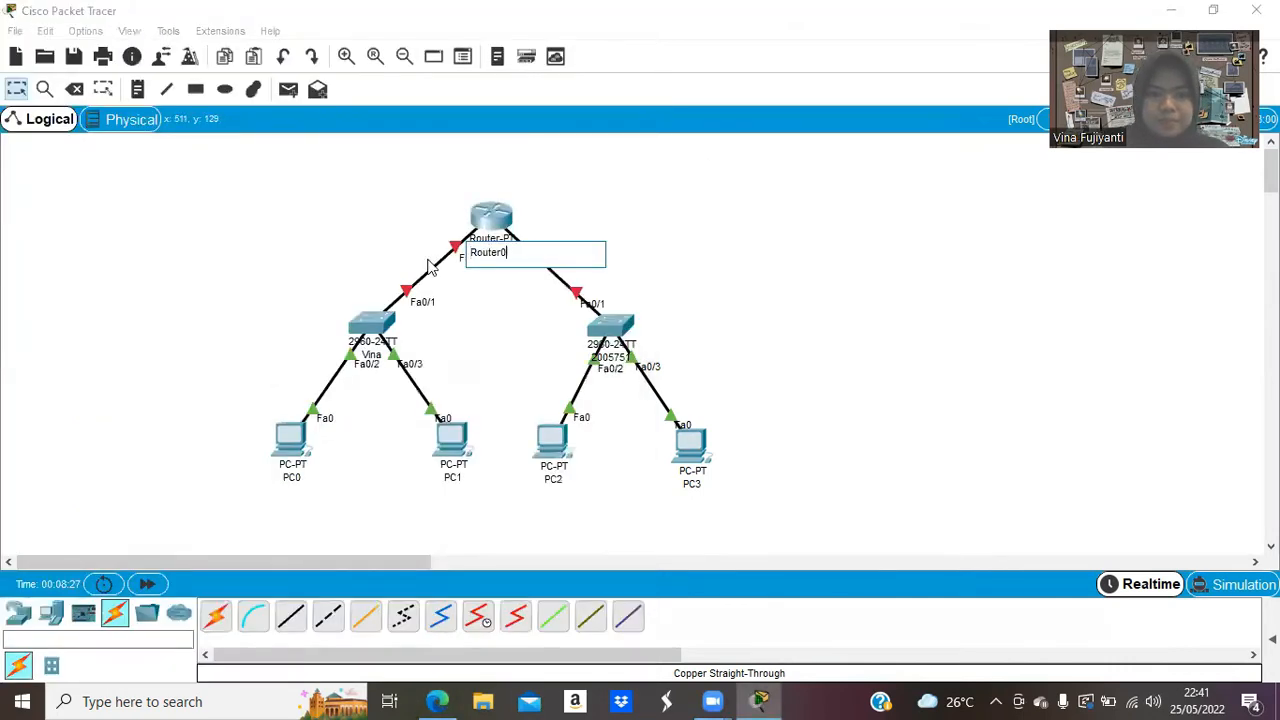
{"action": "key", "text": "ctrl+a"}
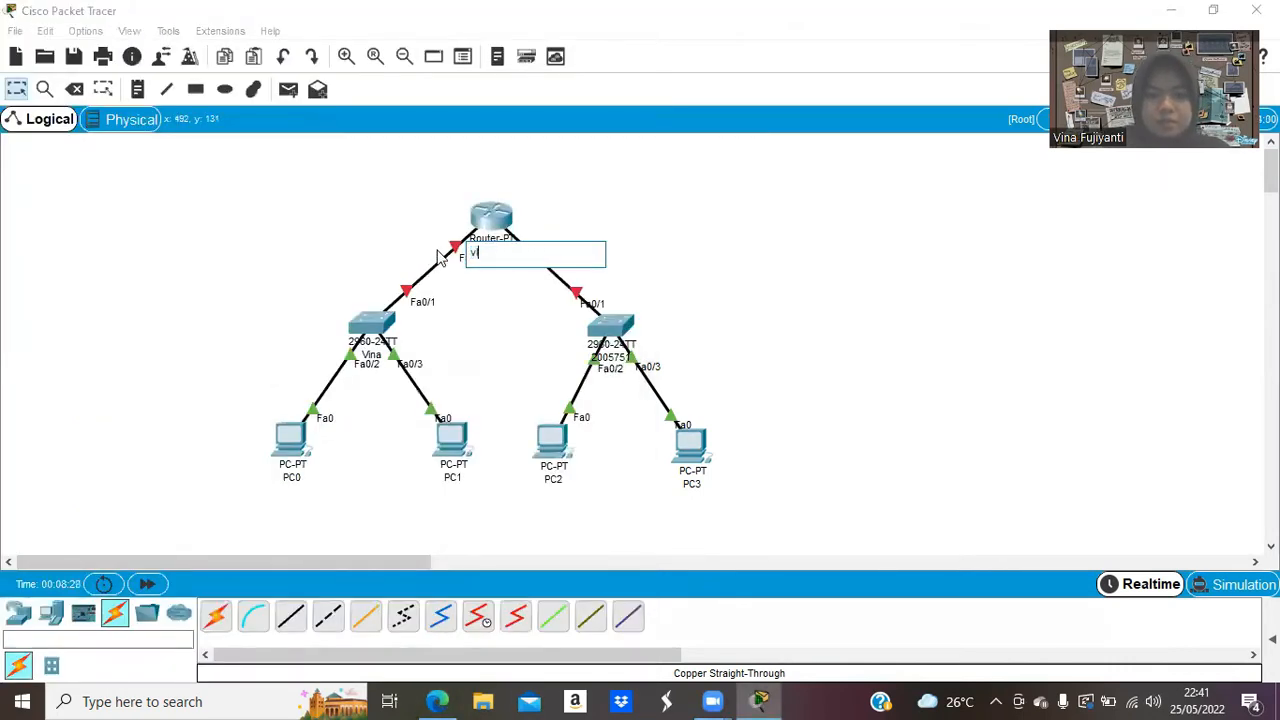
{"action": "key", "text": "BackSpace"}
{"action": "key", "text": "BackSpace"}
{"action": "key", "text": "BackSpace"}
{"action": "key", "text": "BackSpace"}
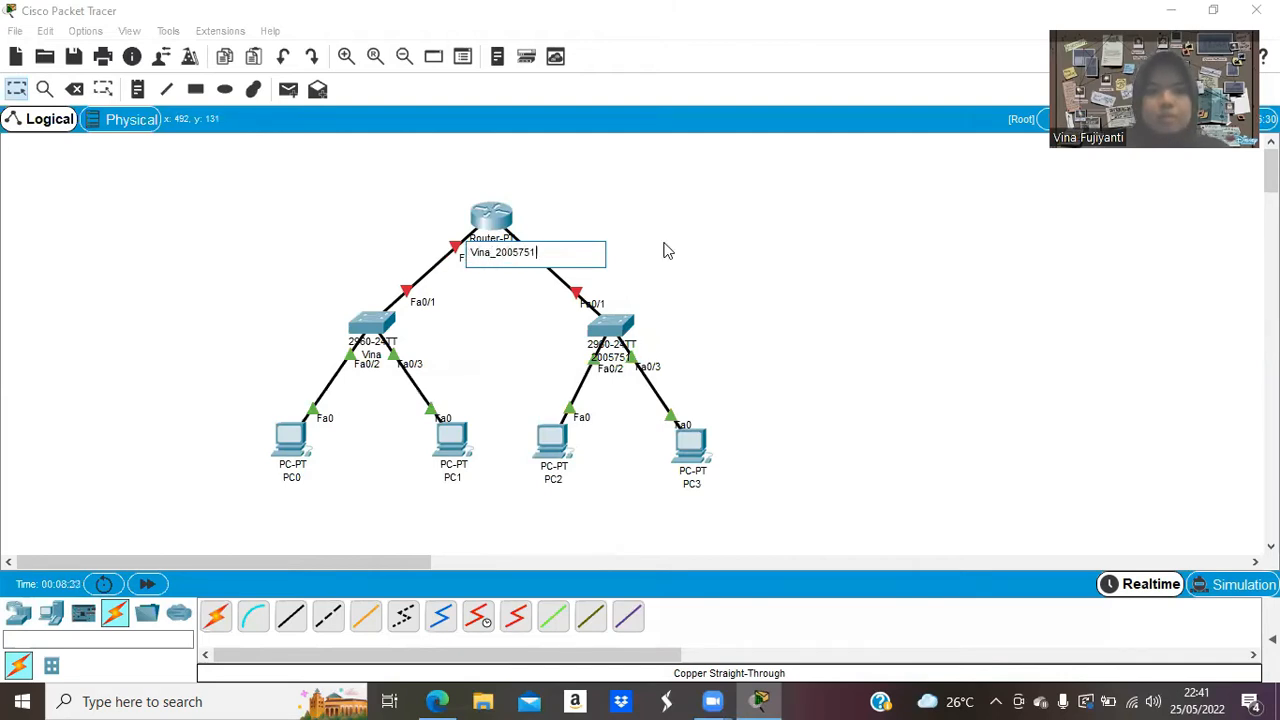
{"action": "left_click", "coordinate": [733, 260]}
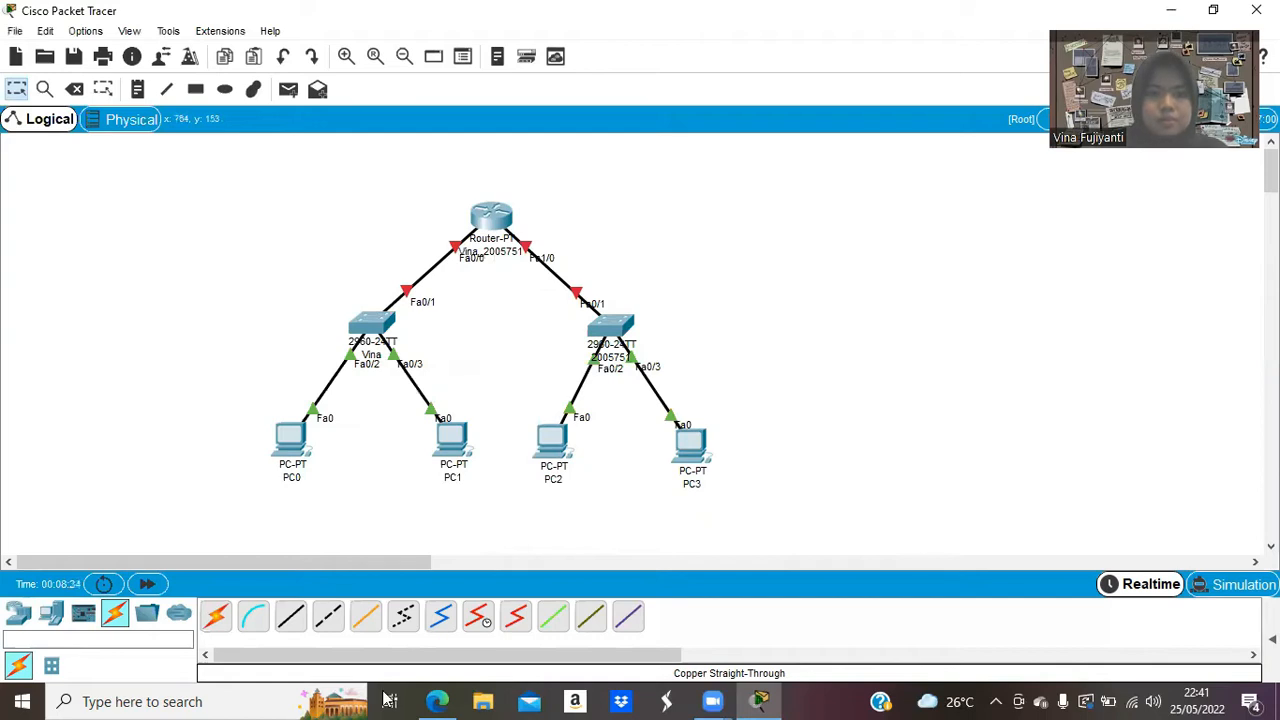
Relabel PC0–PC3 as PC 1, PC 2, PC 3 and PC 4, then bring the assignment PDF forward.
{"action": "left_click", "coordinate": [292, 480]}
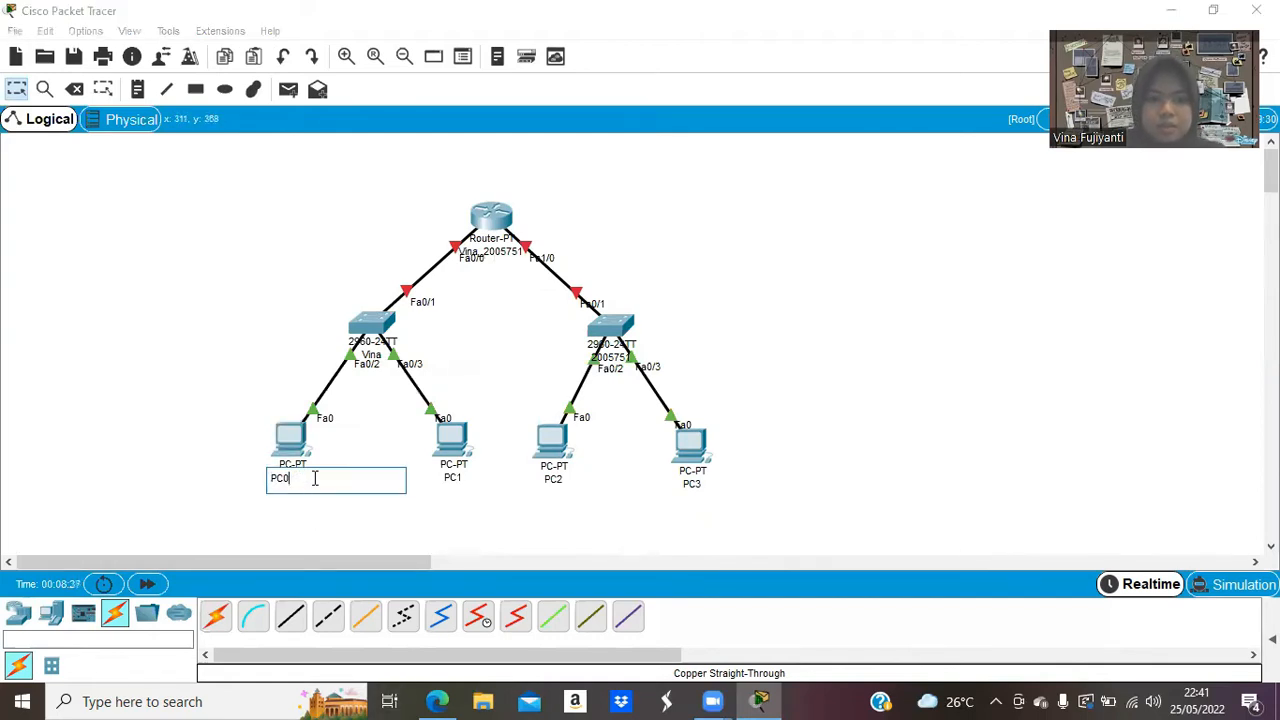
{"action": "left_click", "coordinate": [469, 494]}
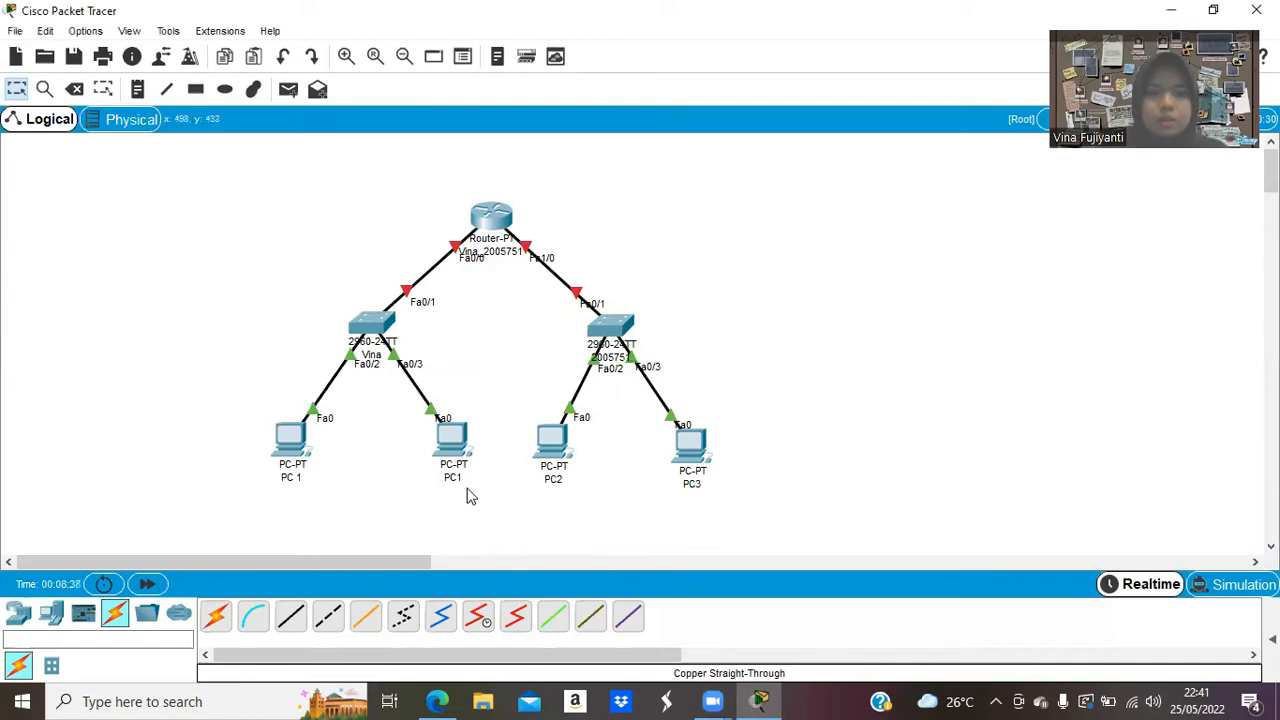
{"action": "left_click", "coordinate": [461, 479]}
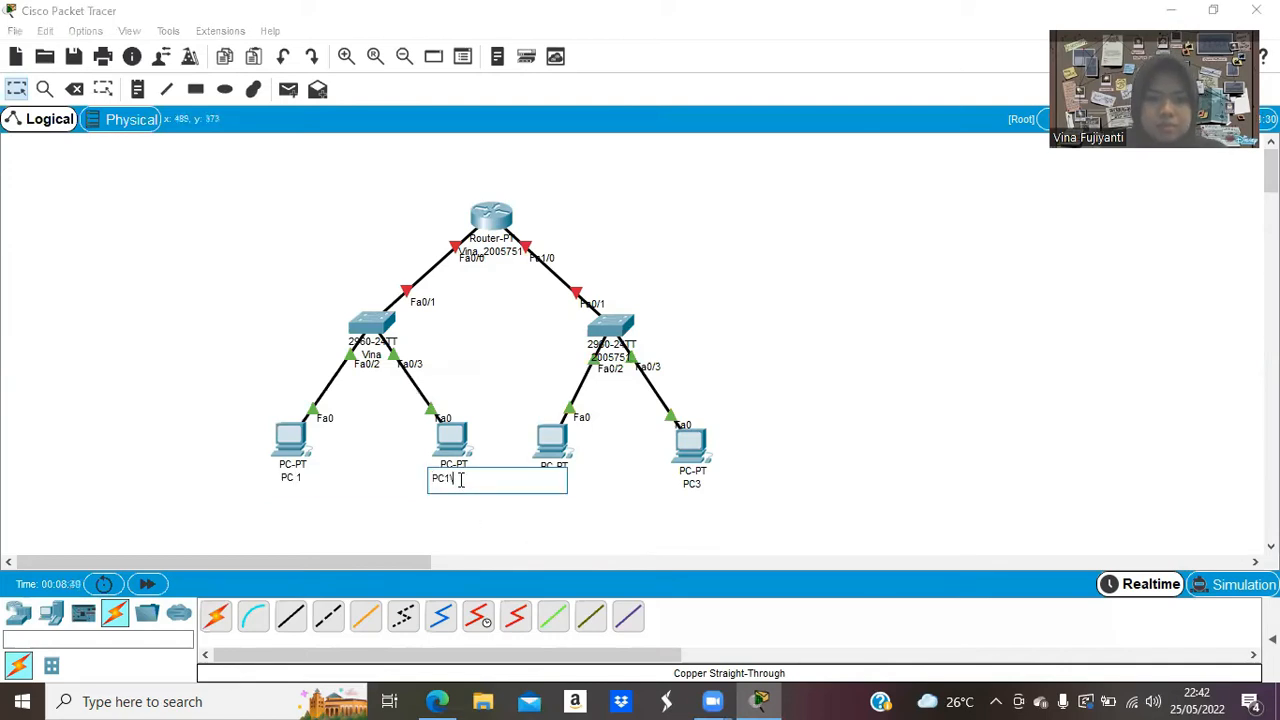
{"action": "left_click", "coordinate": [567, 481]}
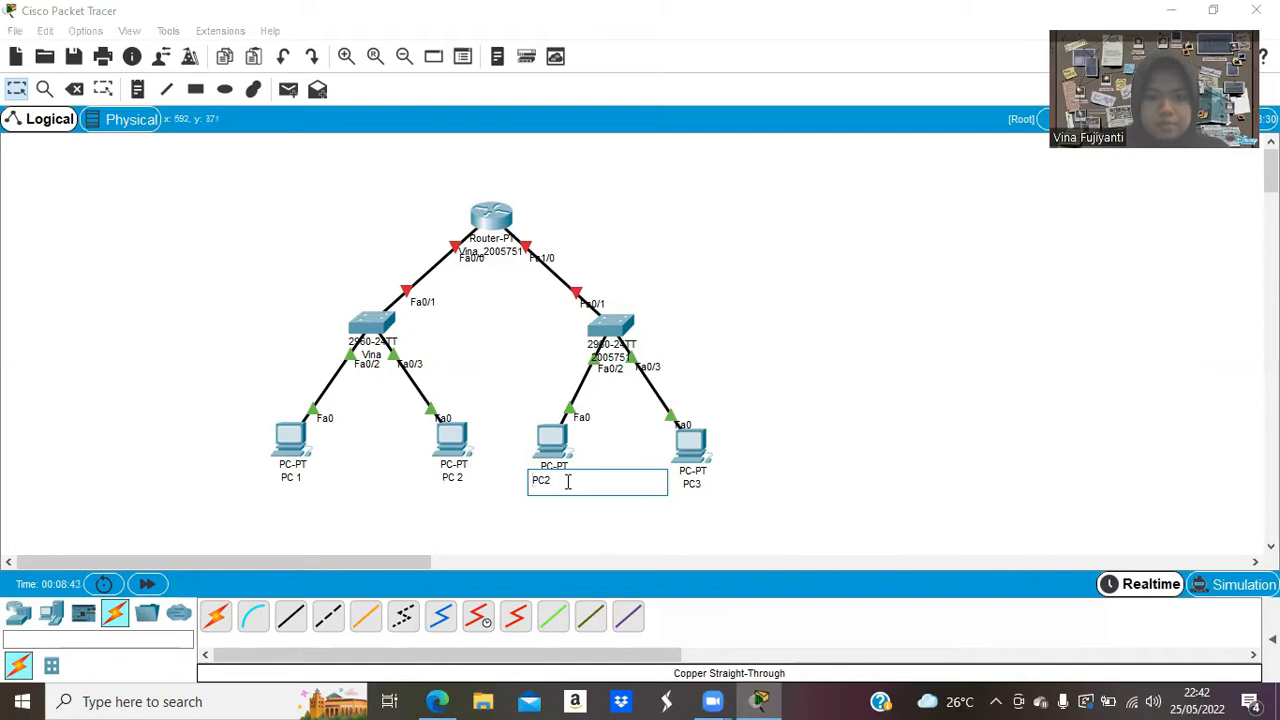
{"action": "type", "text": "3"}
{"action": "left_click", "coordinate": [692, 484]}
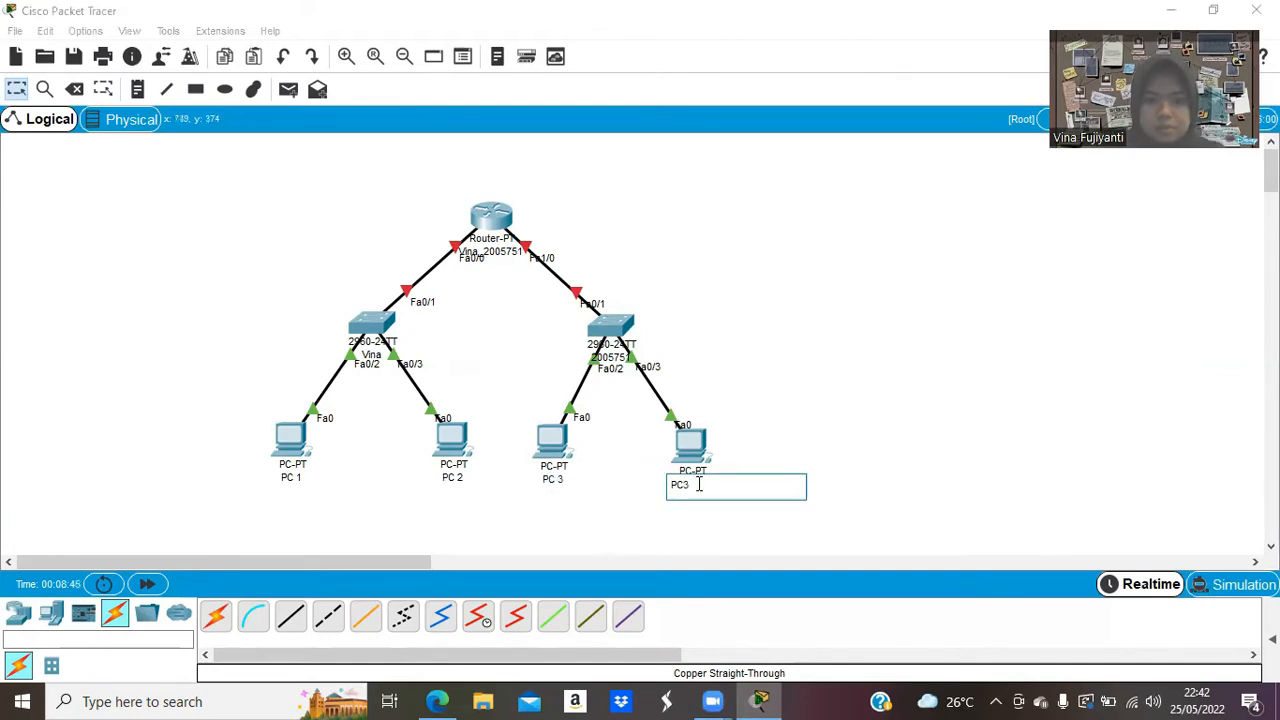
{"action": "left_click", "coordinate": [957, 438]}
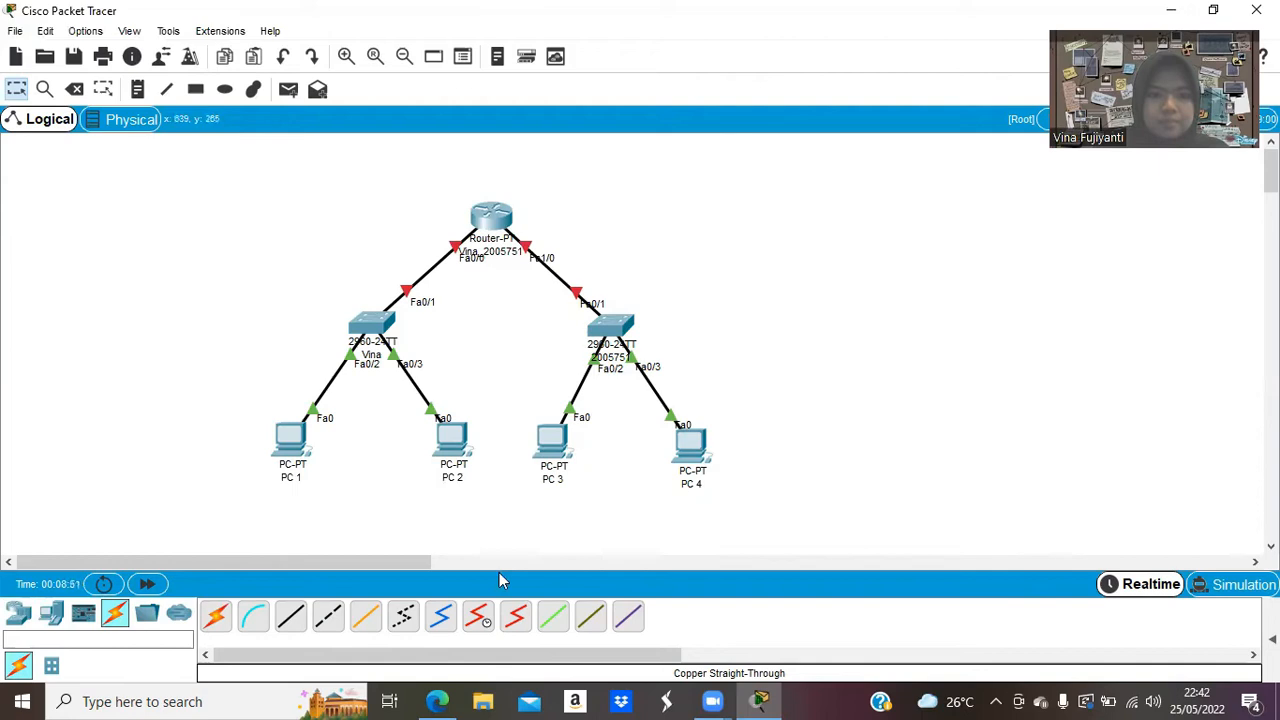
{"action": "left_click", "coordinate": [437, 701]}
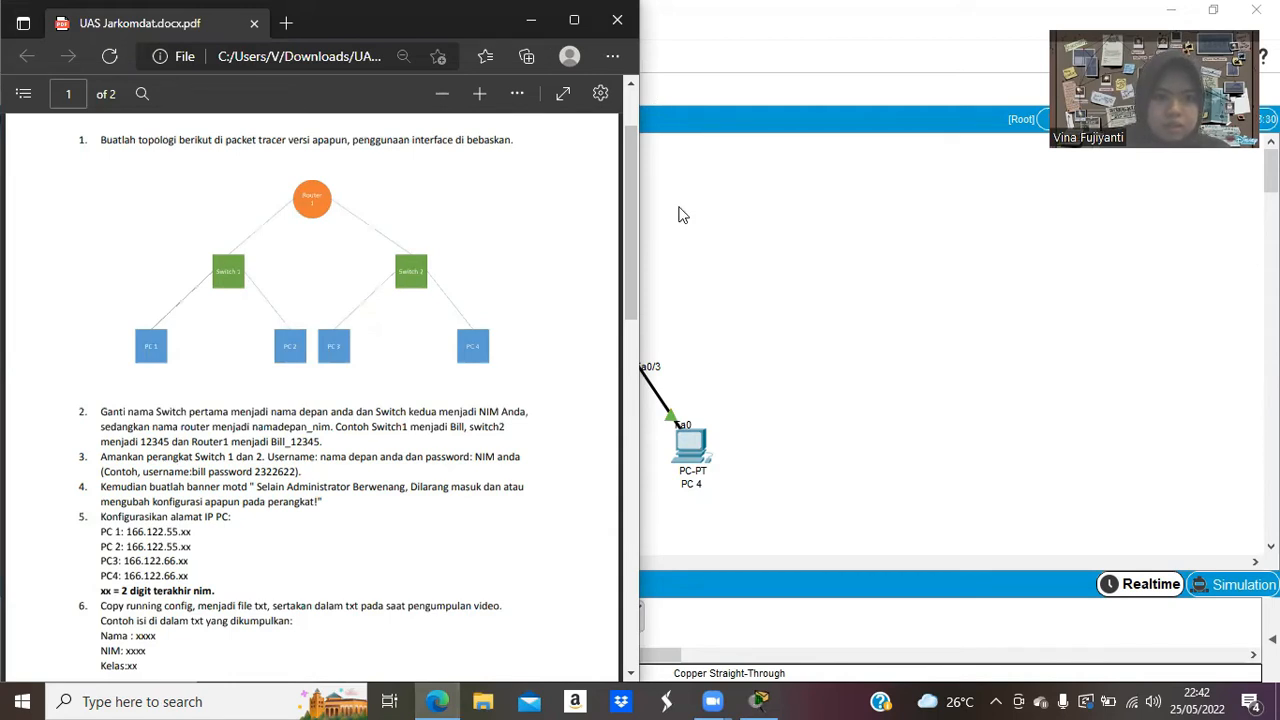
Bring the Packet Tracer window back in front of the assignment PDF.
{"action": "left_click", "coordinate": [679, 208]}
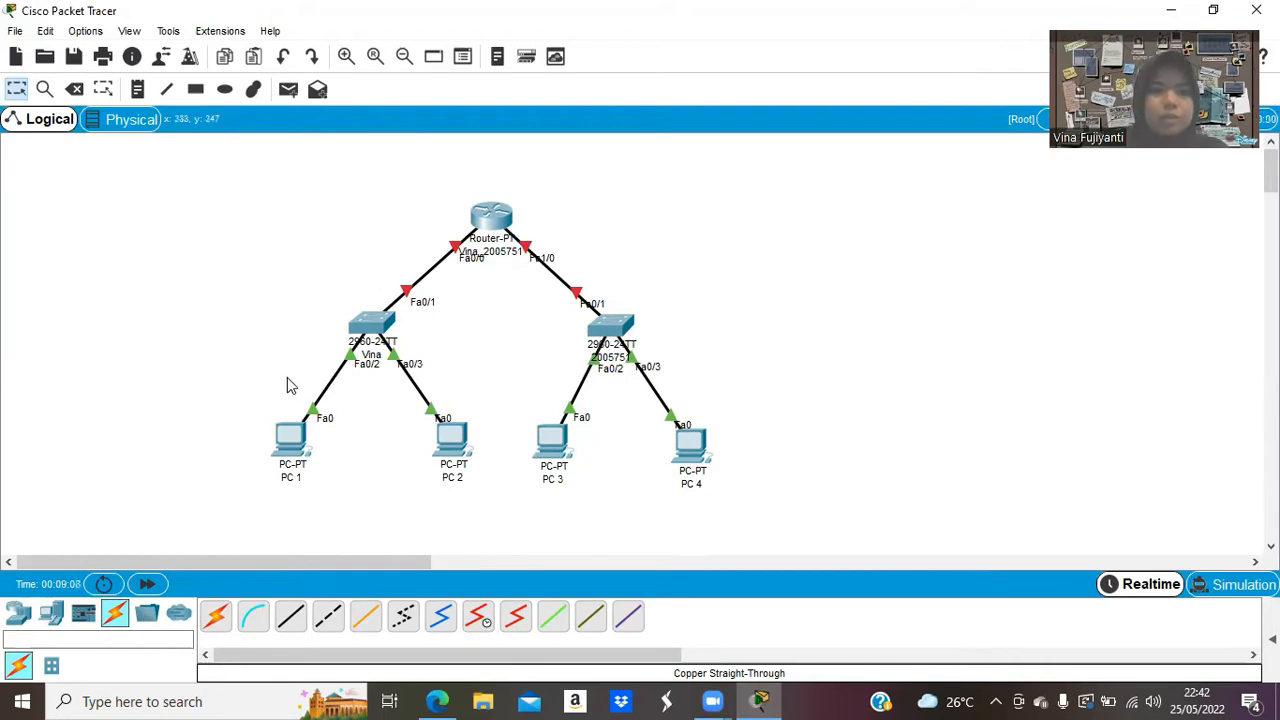
Run a console cable from the left switch's Console port to PC 1's RS 232 port.
{"action": "left_click", "coordinate": [255, 615]}
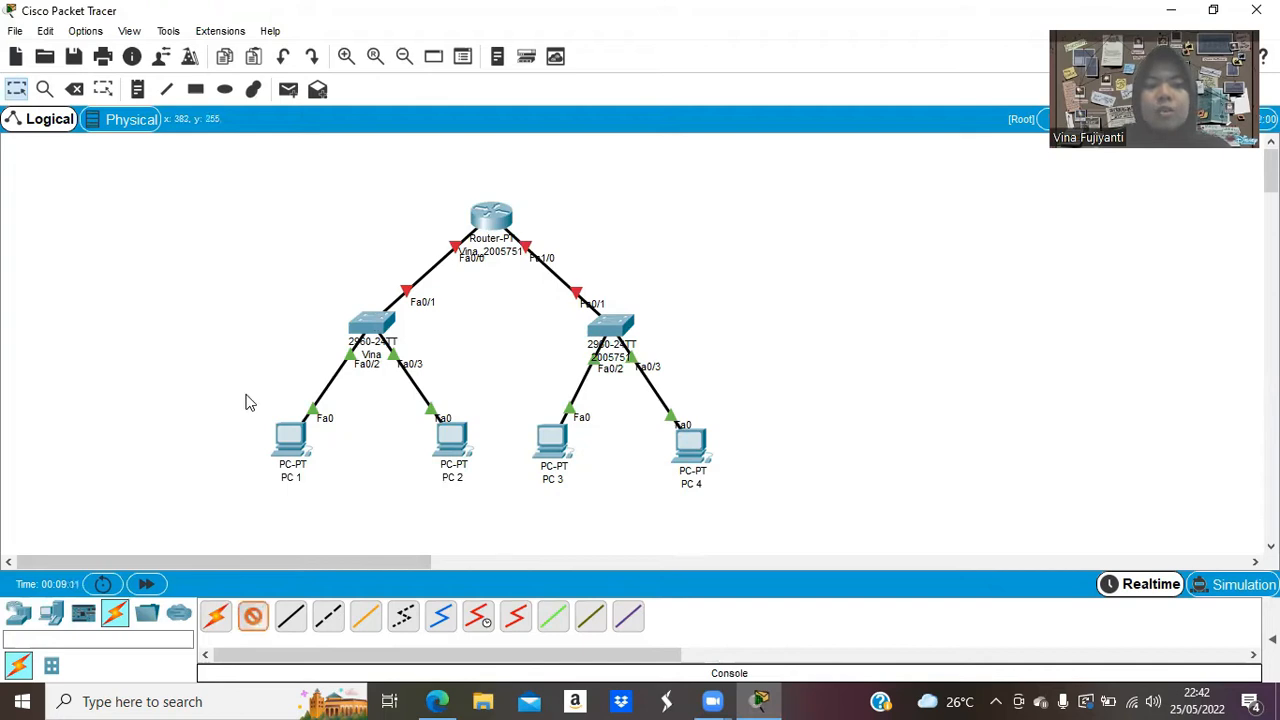
{"action": "left_click", "coordinate": [370, 326]}
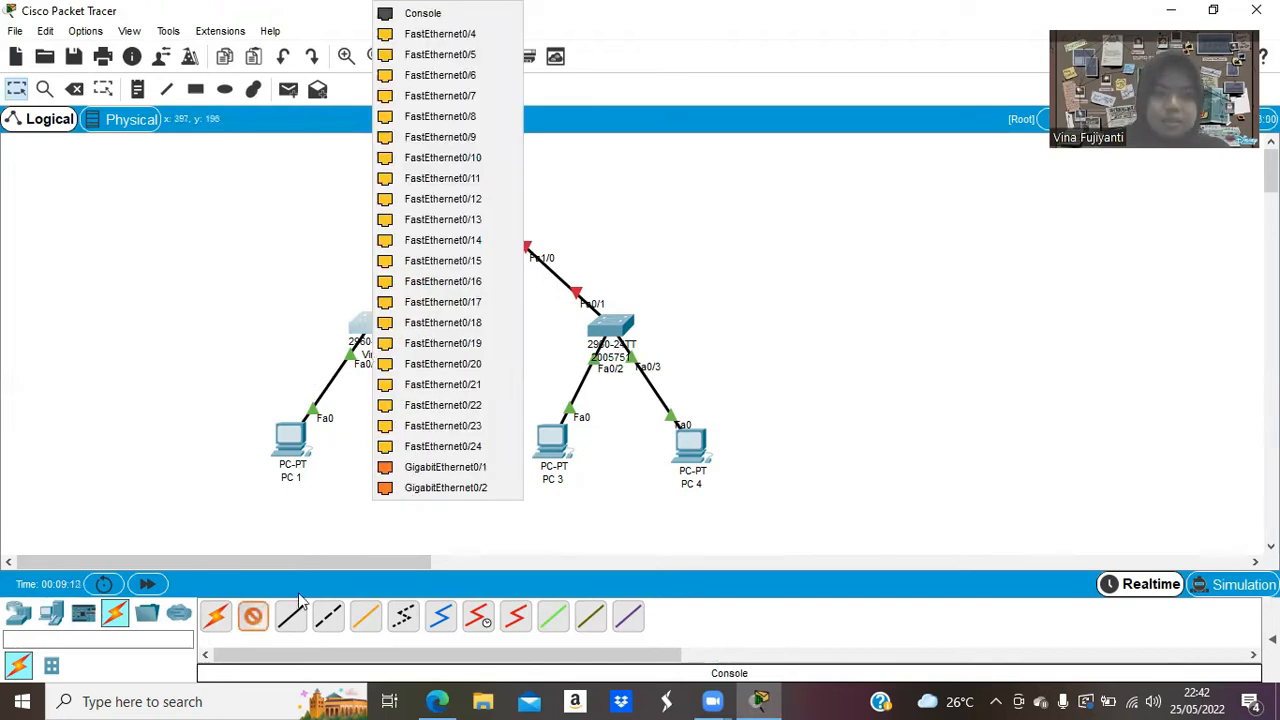
{"action": "left_click", "coordinate": [292, 626]}
{"action": "left_click", "coordinate": [370, 333]}
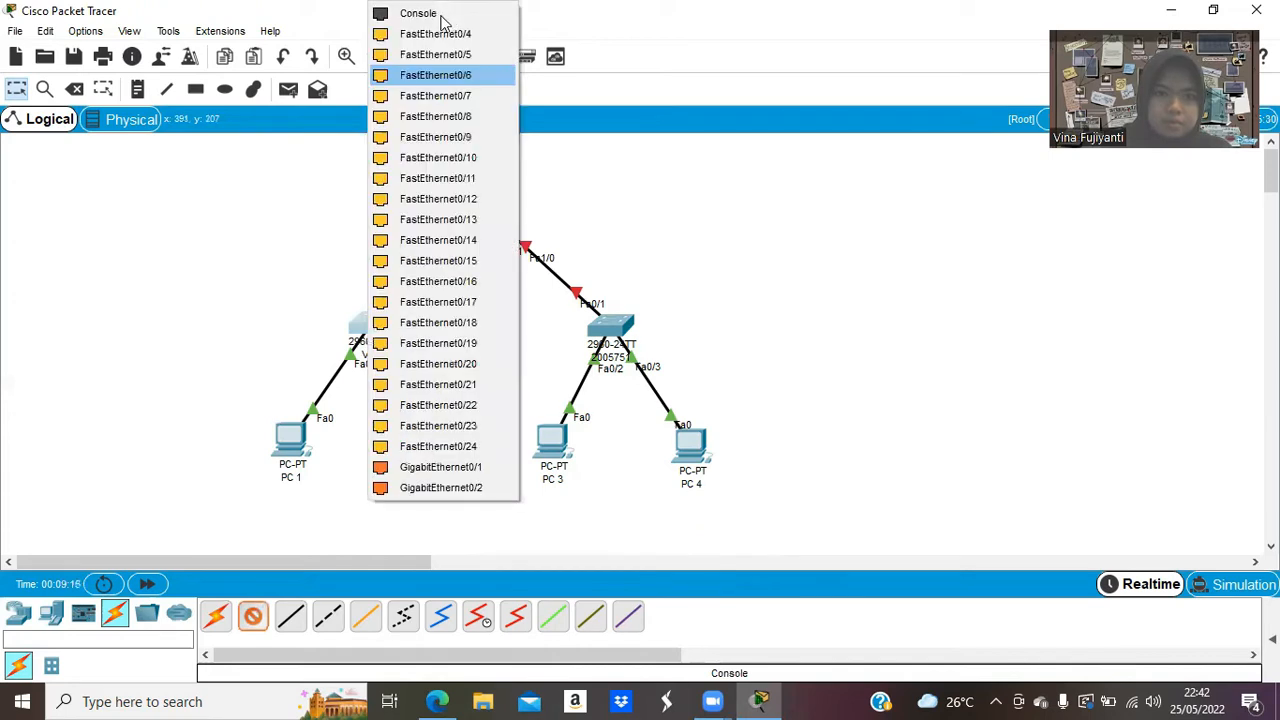
{"action": "left_click", "coordinate": [441, 16]}
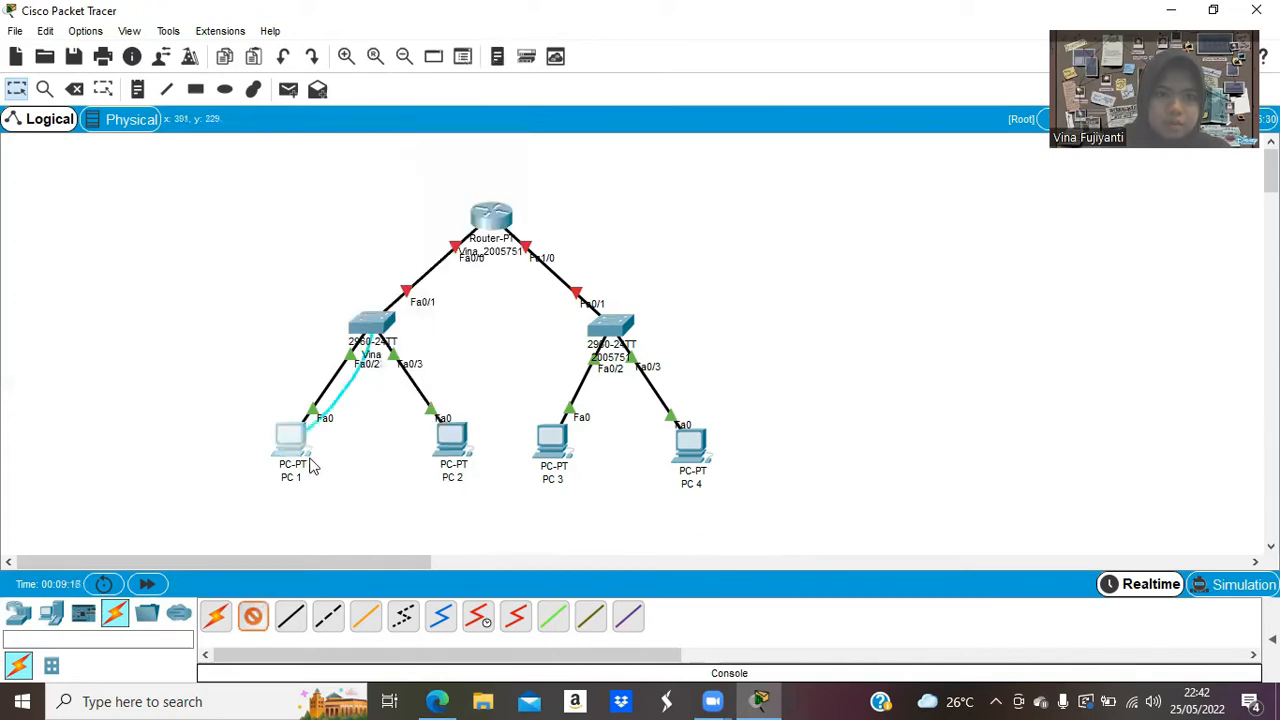
{"action": "left_click", "coordinate": [292, 443]}
{"action": "left_click", "coordinate": [312, 459]}
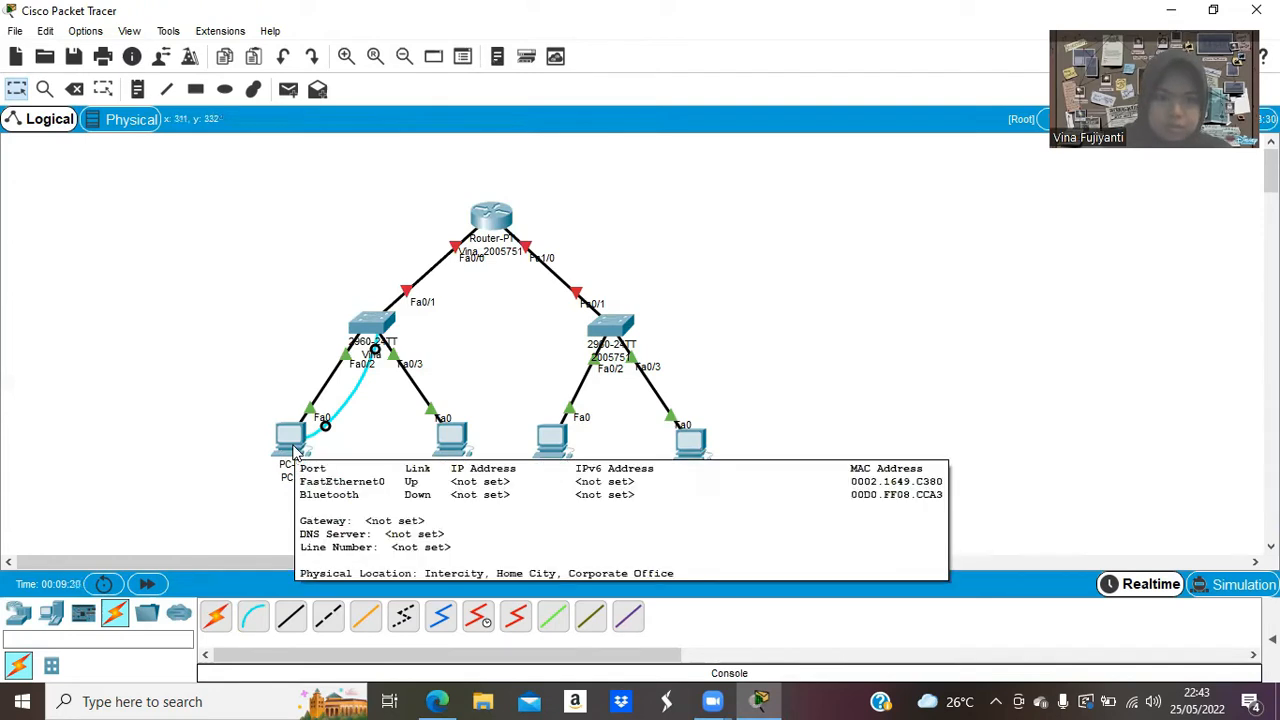
{"action": "left_click", "coordinate": [290, 440]}
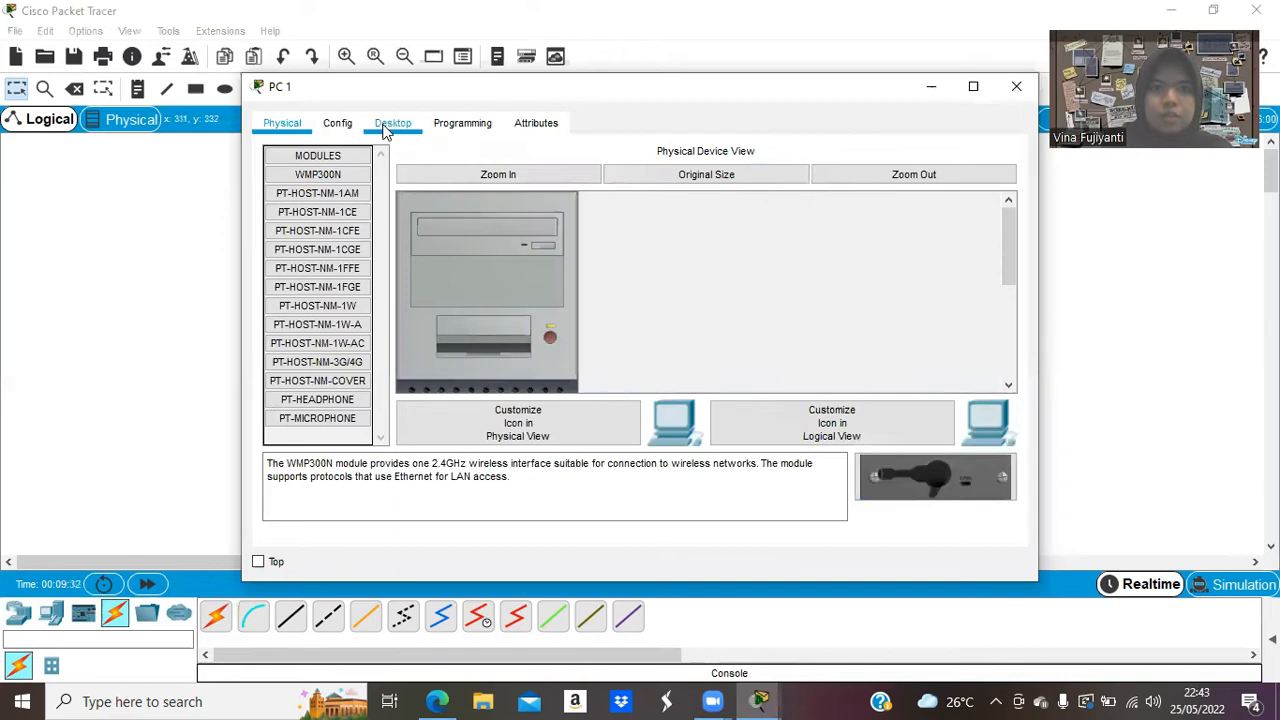
Launch PC 1's Terminal from the Desktop tab with default port settings.
{"action": "left_click", "coordinate": [388, 126]}
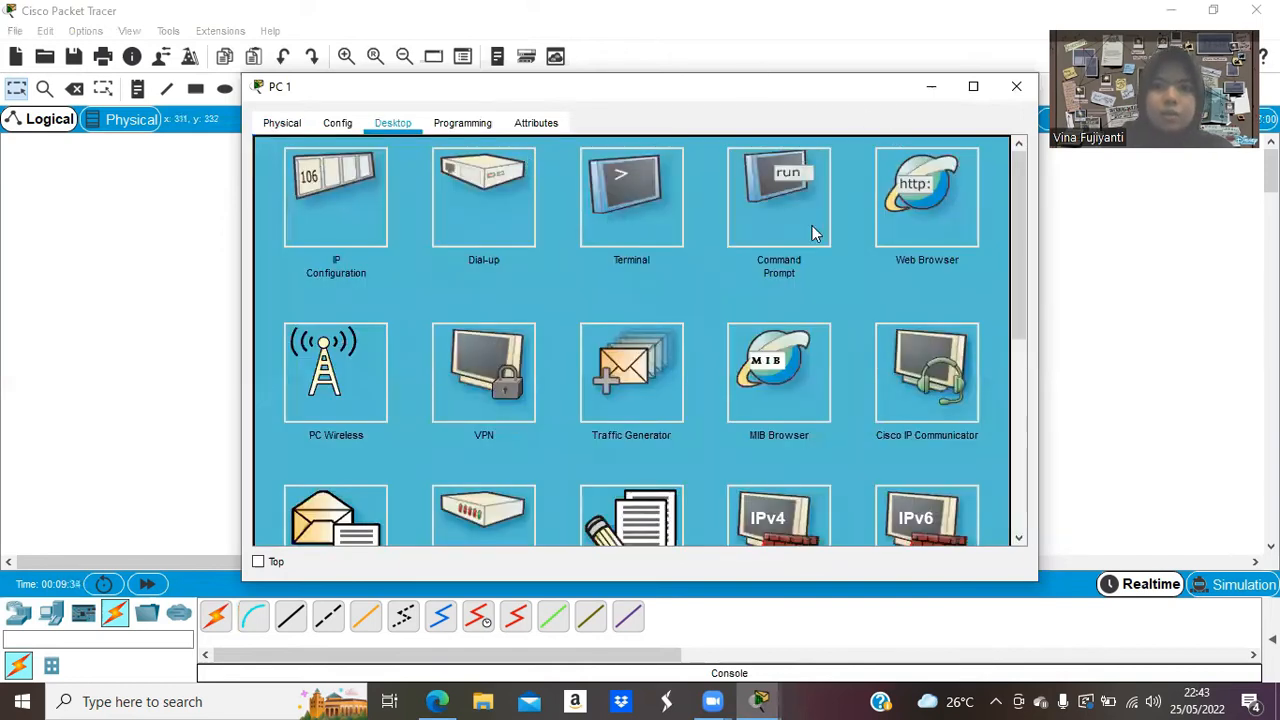
{"action": "left_click", "coordinate": [1016, 86]}
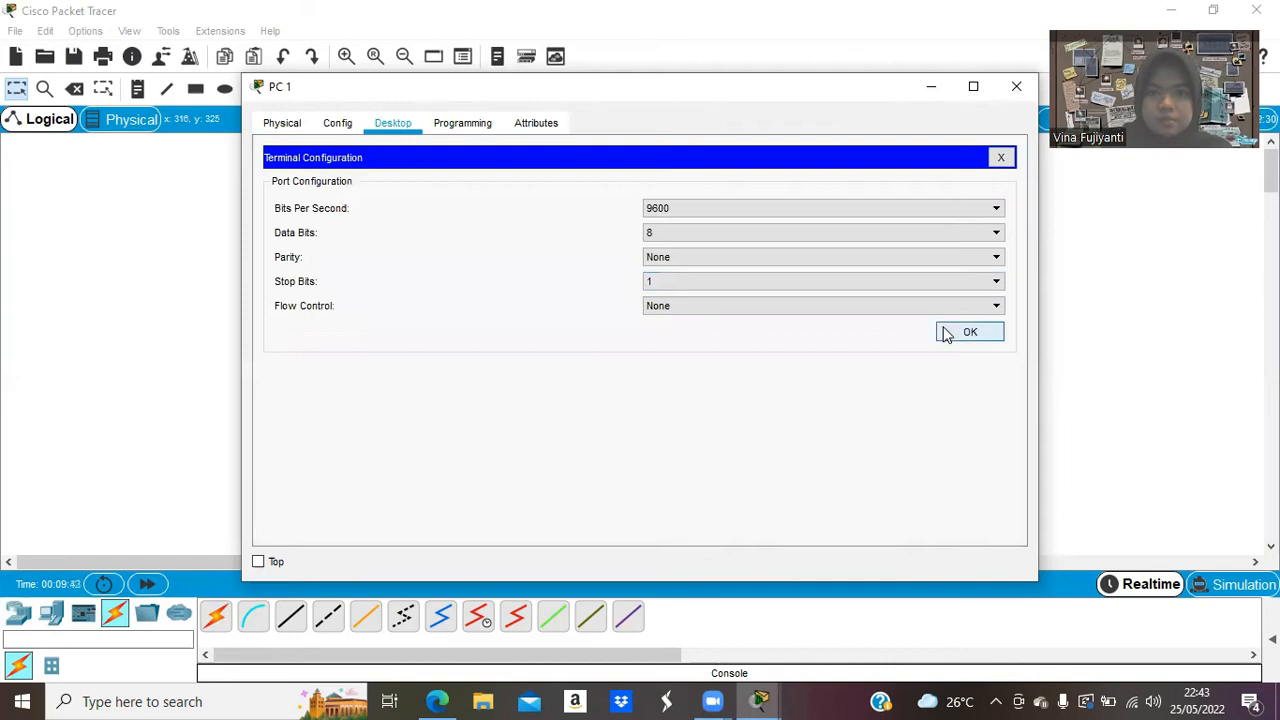
{"action": "left_click", "coordinate": [944, 334]}
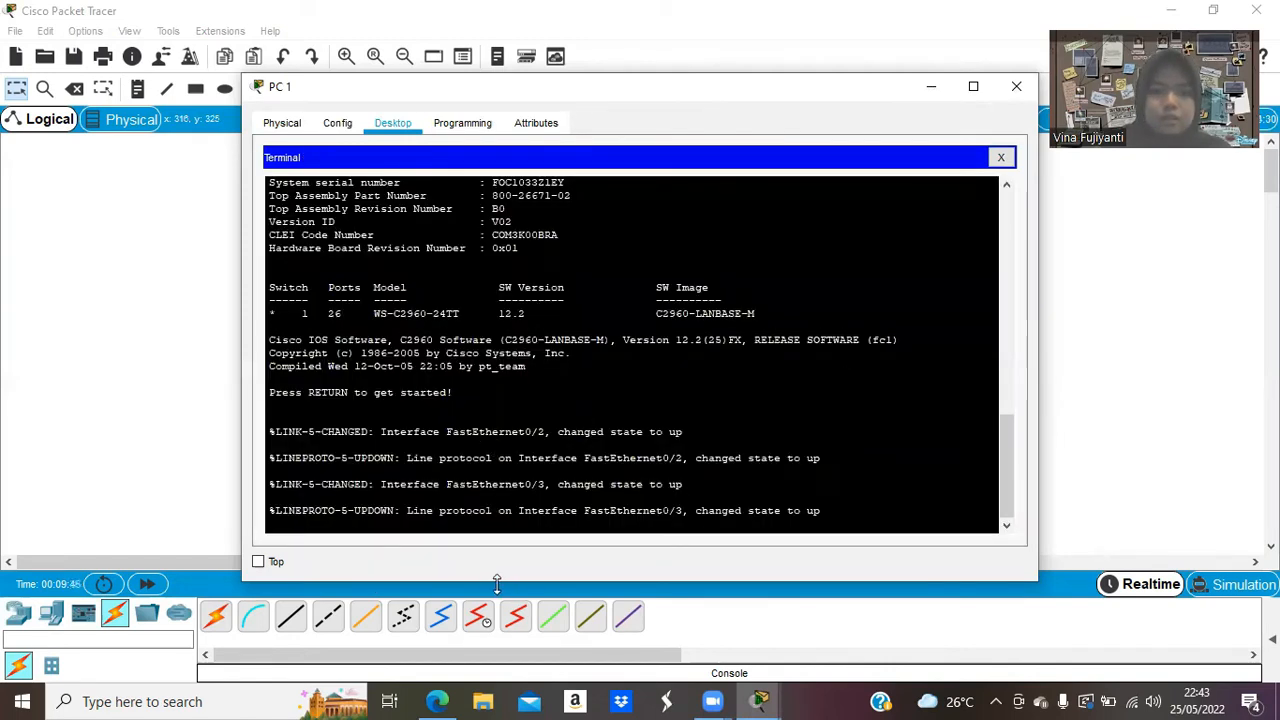
Run enable and configure terminal, then set the switch hostname to the student's first name.
{"action": "key", "text": "Return"}
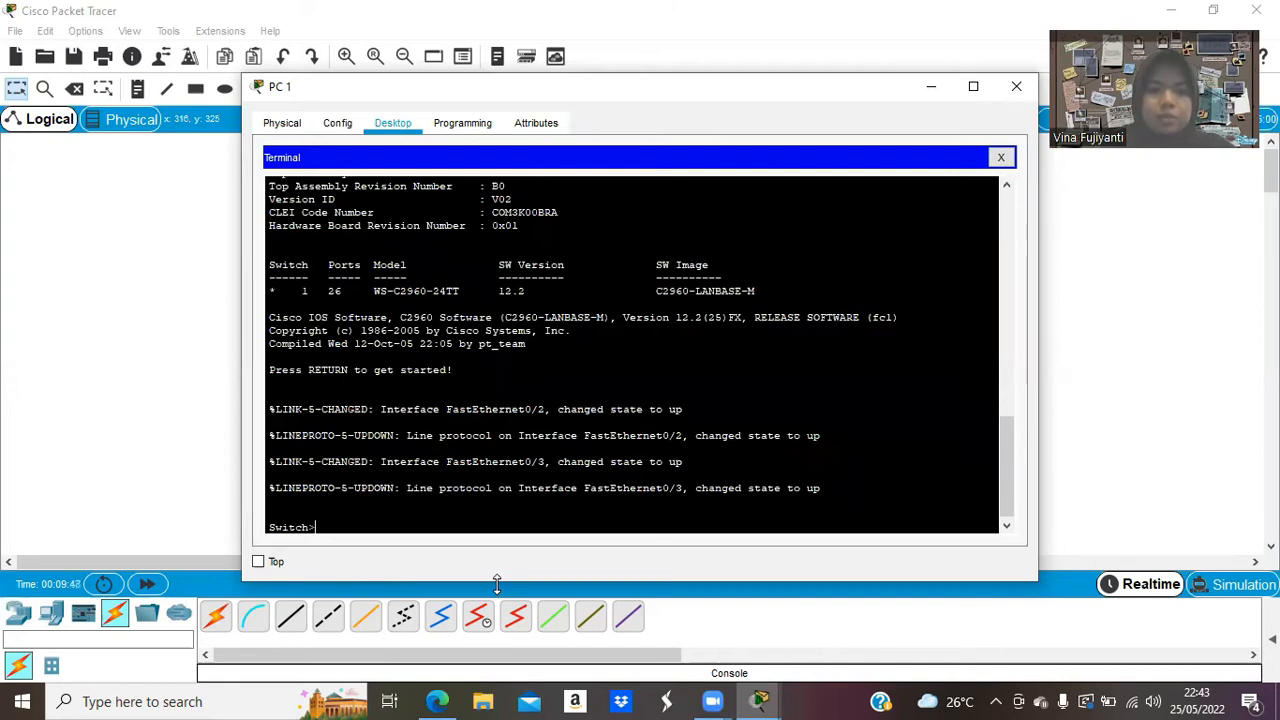
{"action": "type", "text": "enable"}
{"action": "key", "text": "Return"}
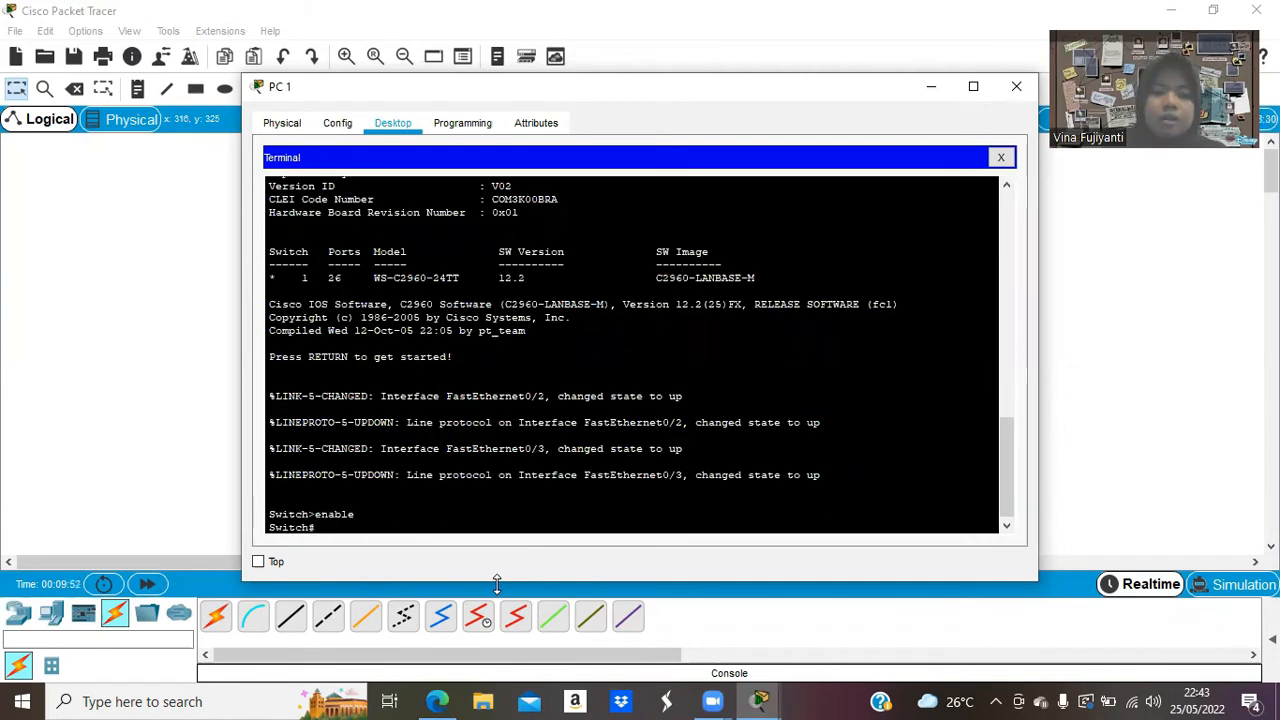
{"action": "type", "text": "configure termine"}
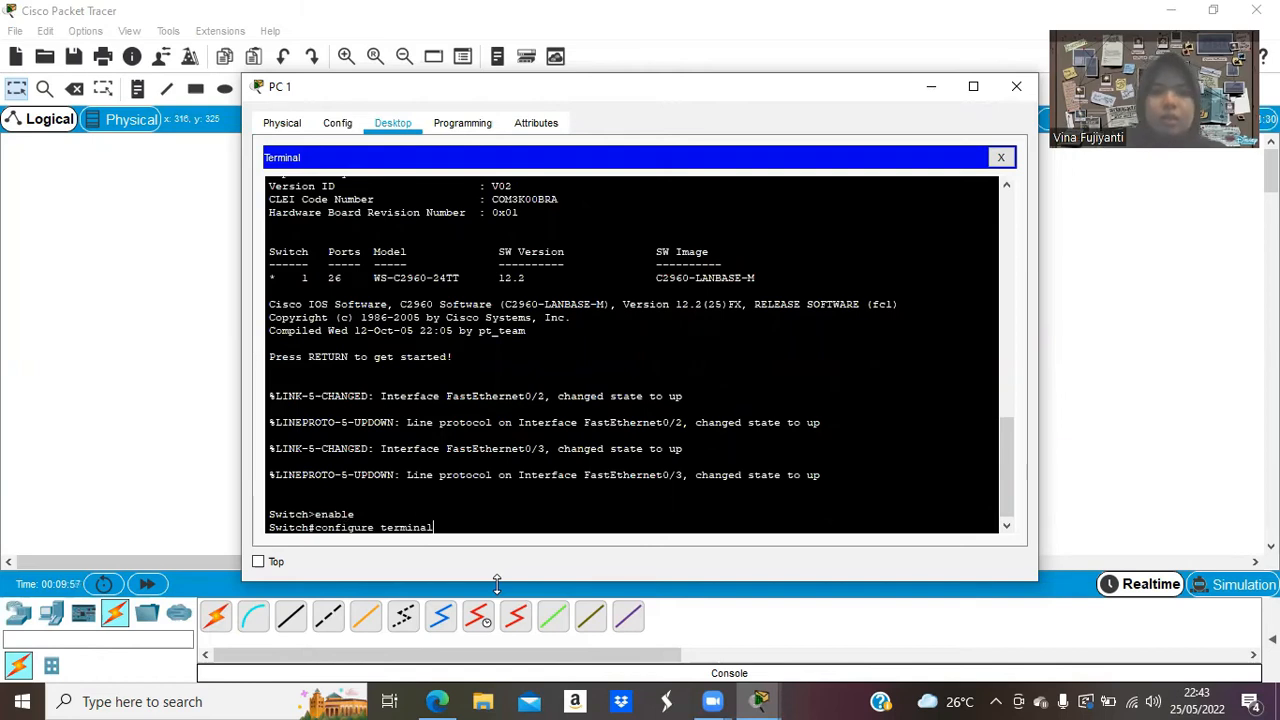
{"action": "type", "text": "l"}
{"action": "key", "text": "Return"}
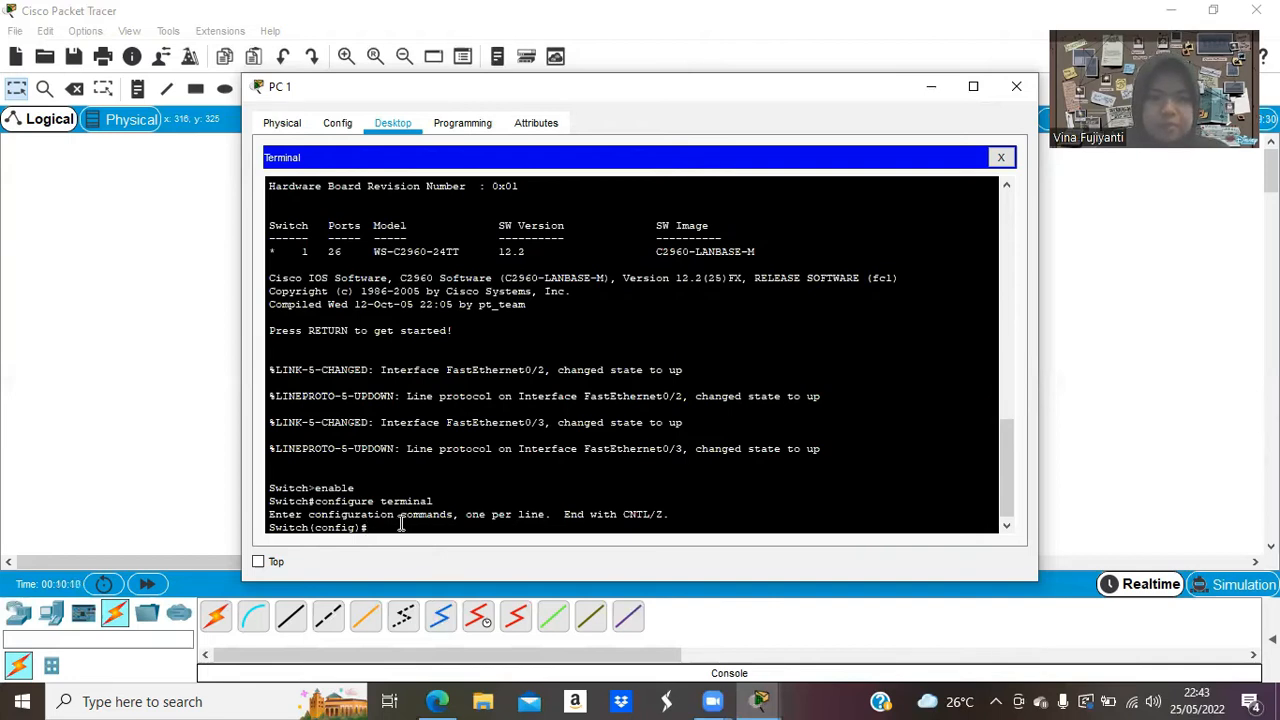
{"action": "type", "text": "host"}
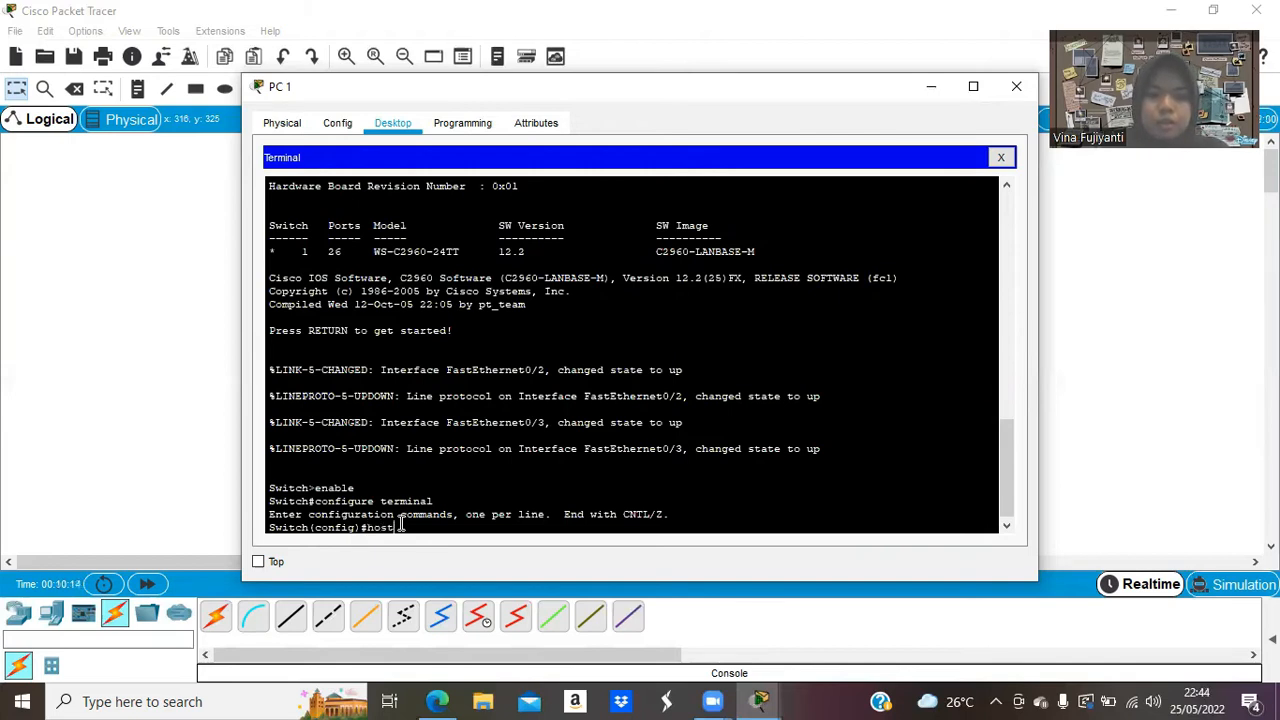
{"action": "type", "text": "name vin"}
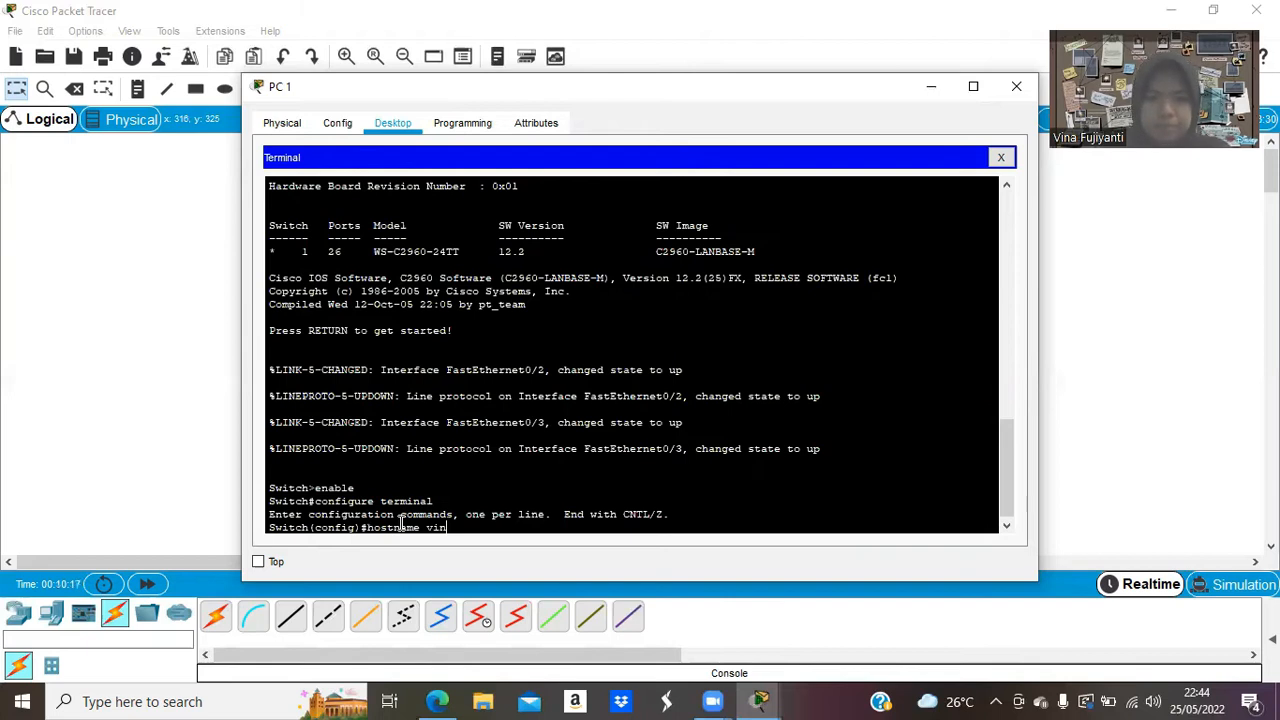
{"action": "type", "text": "a"}
{"action": "key", "text": "Return"}
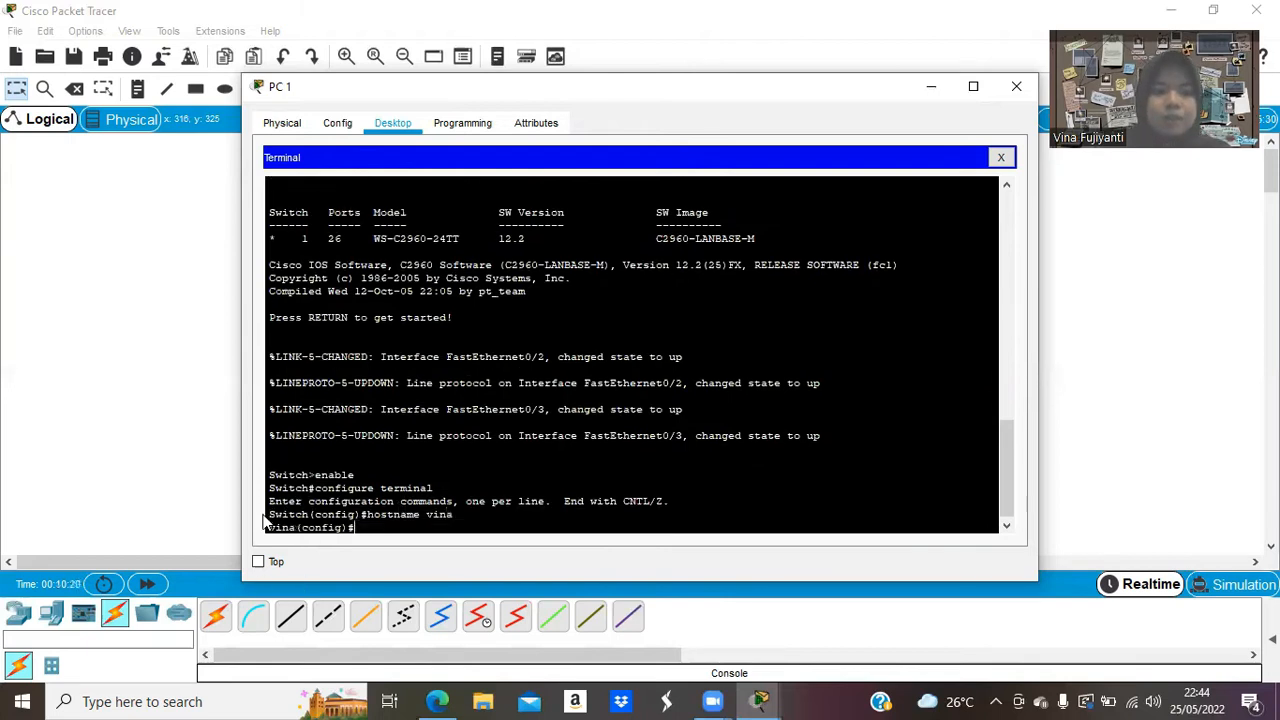
{"action": "left_click_drag", "start_coordinate": [296, 527], "coordinate": [268, 528]}
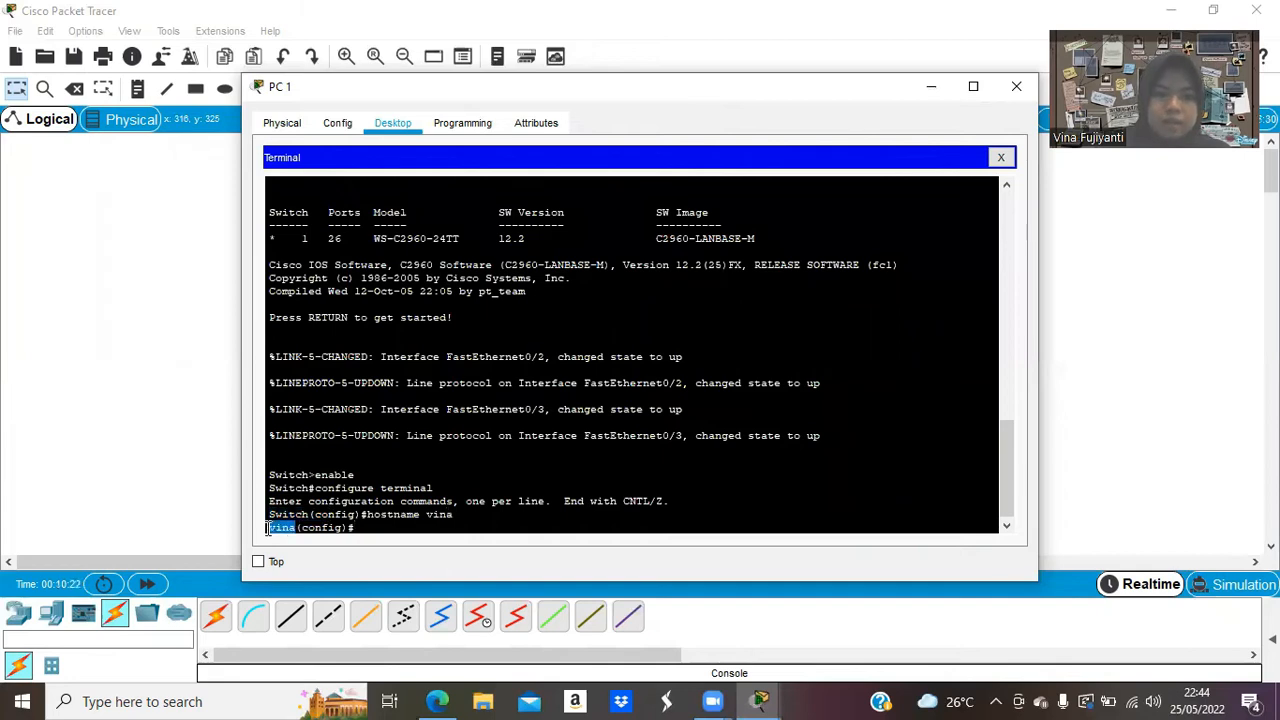
{"action": "left_click", "coordinate": [381, 530]}
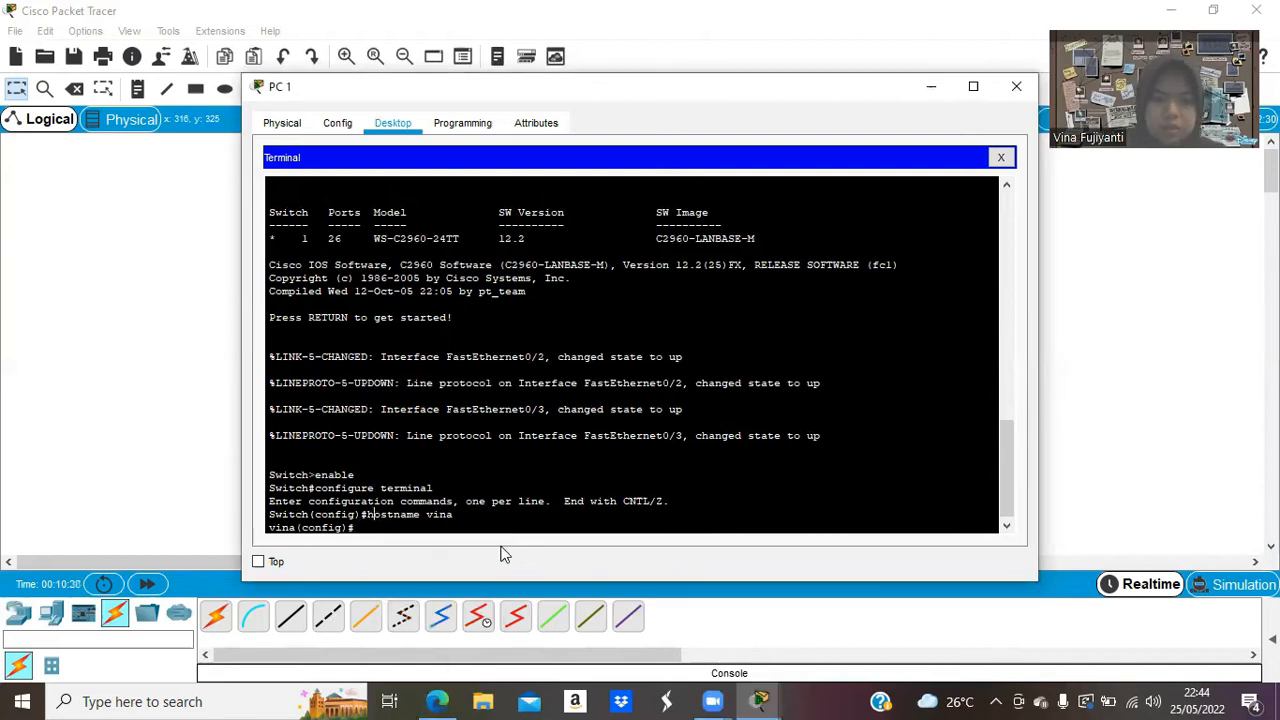
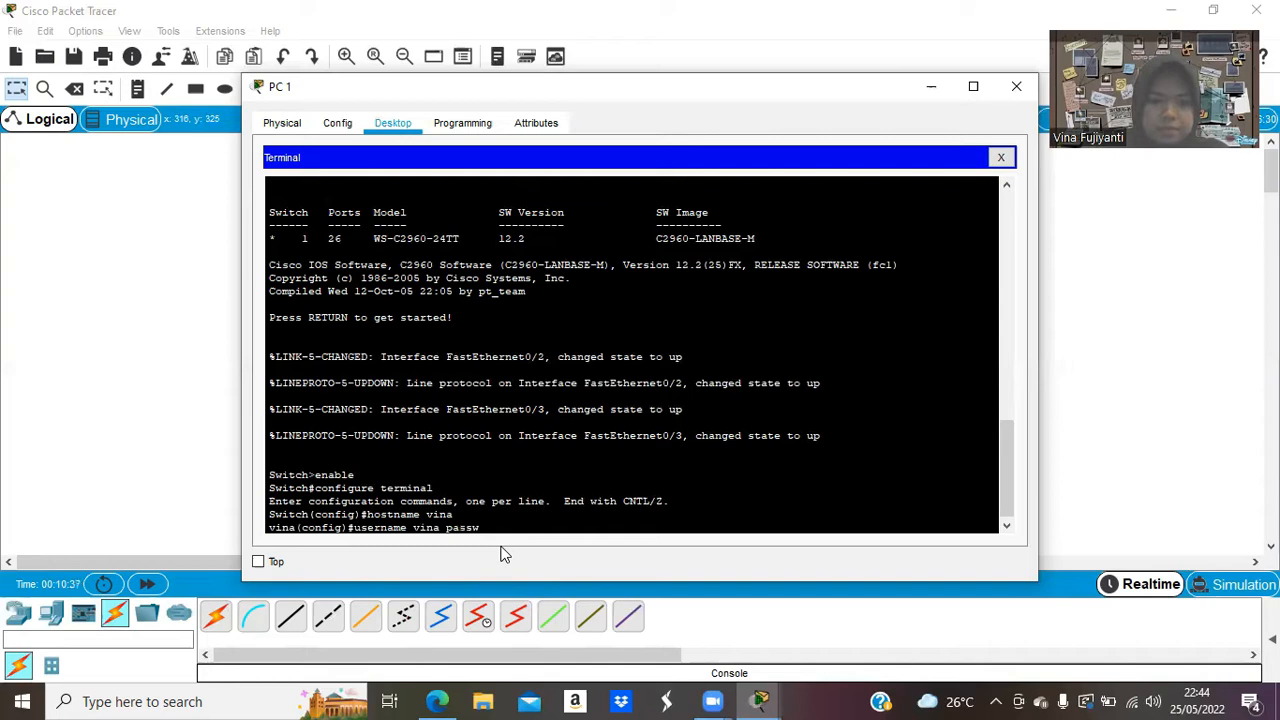
Create a local switch user with the student's name and a password.
{"action": "key", "text": "Return"}
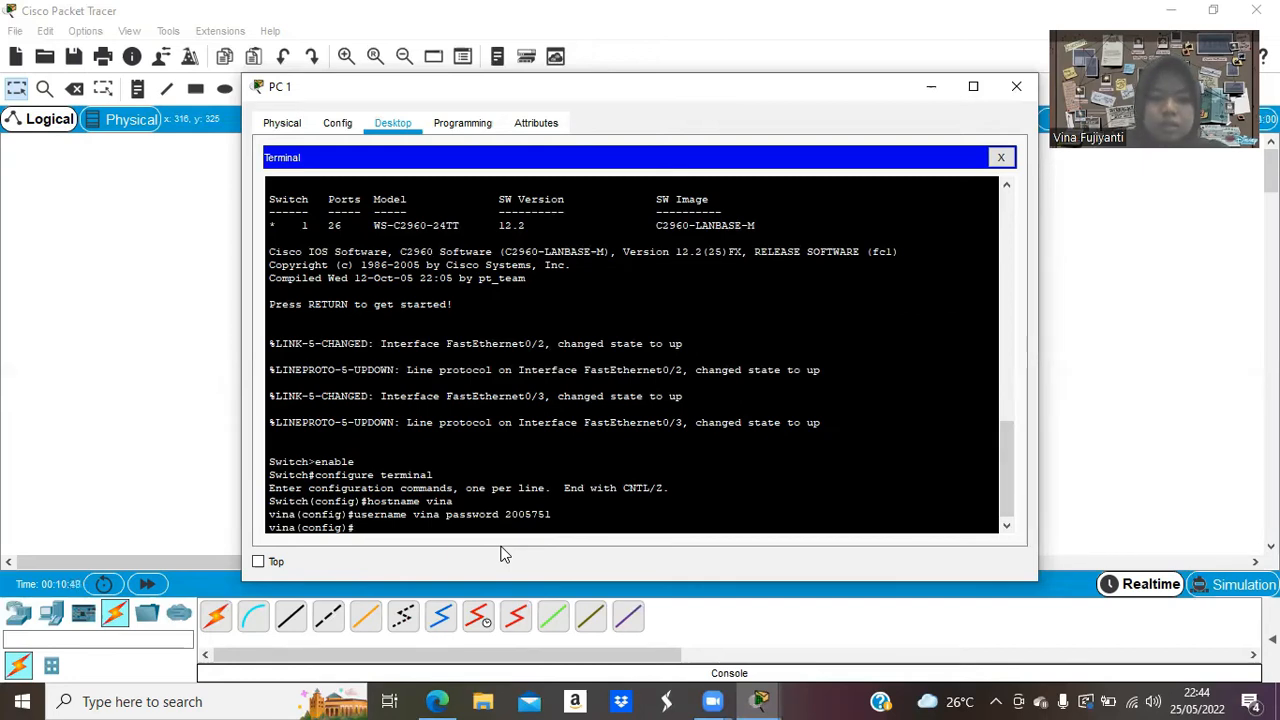
Set console line 0 to login local, exit, and bring the assignment PDF forward.
{"action": "type", "text": "line"}
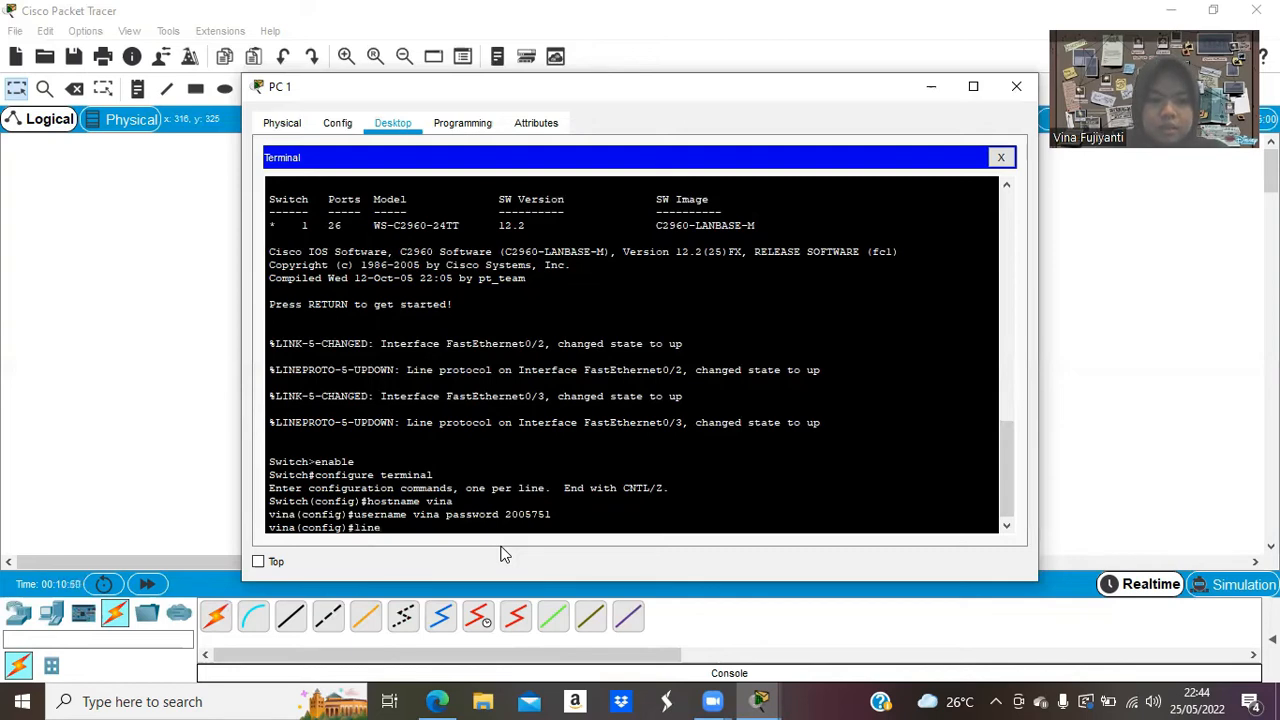
{"action": "type", "text": " cons"}
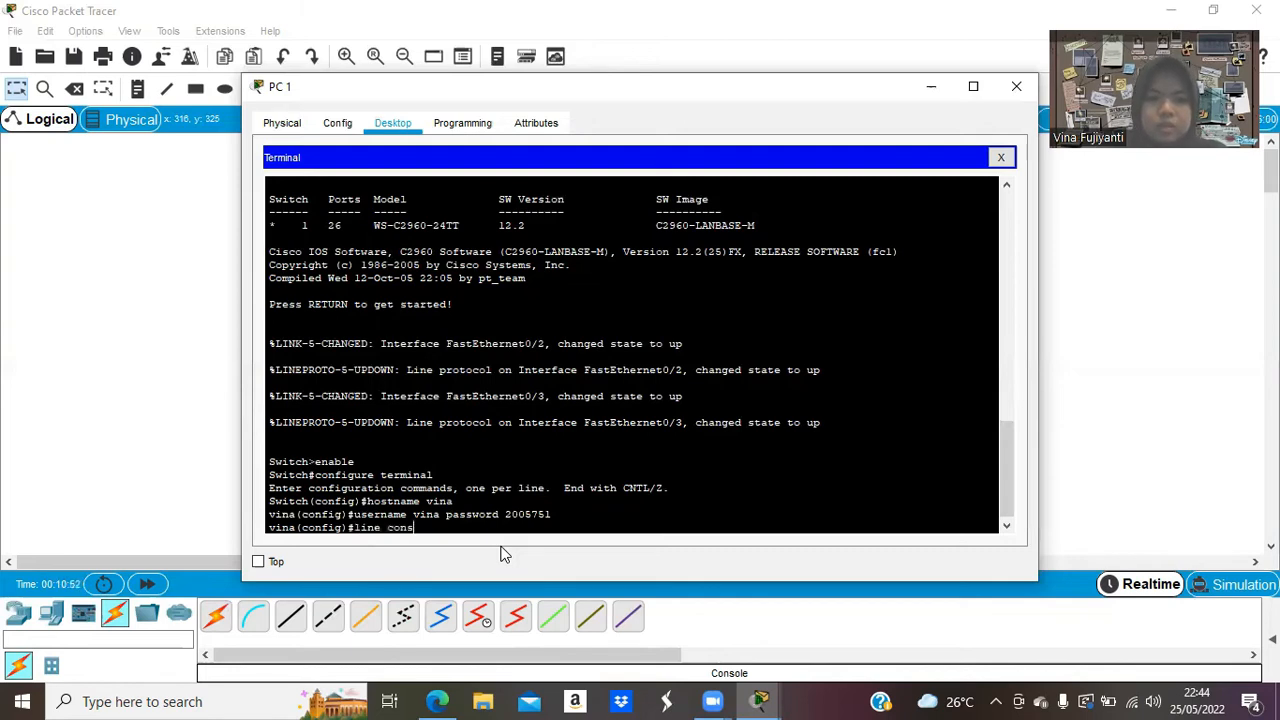
{"action": "type", "text": "ole 0"}
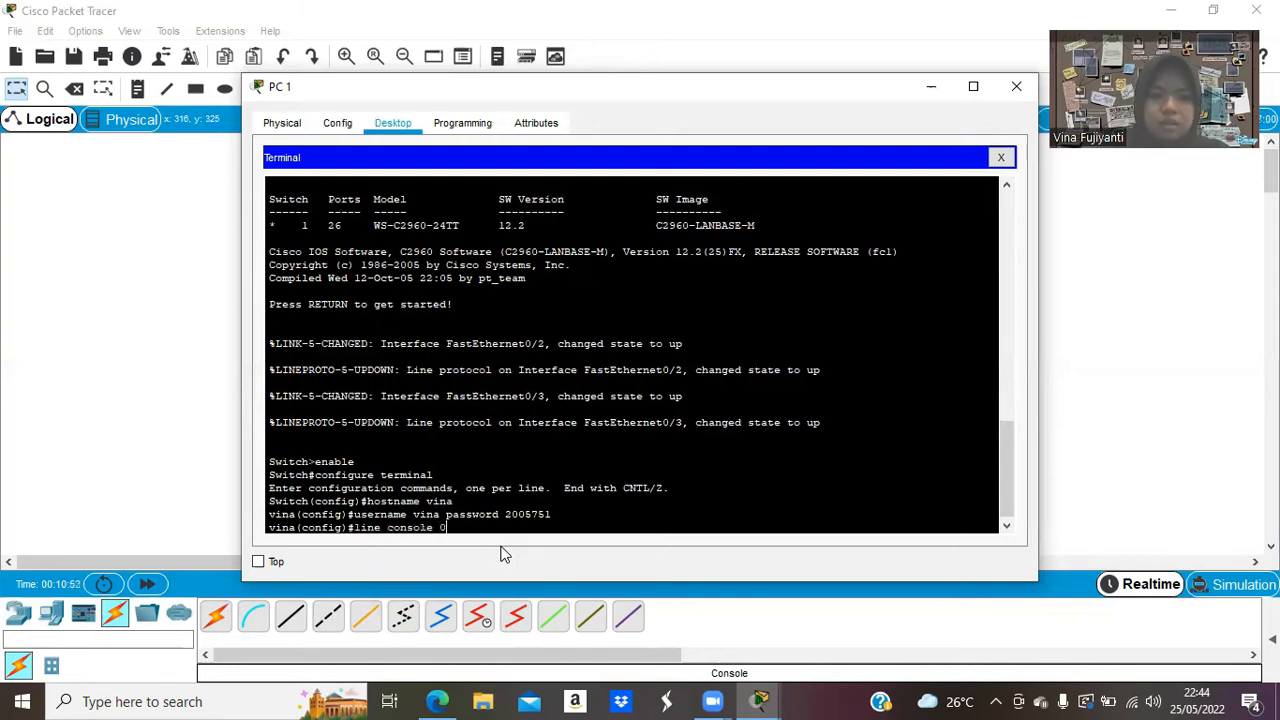
{"action": "key", "text": "Return"}
{"action": "type", "text": "login local"}
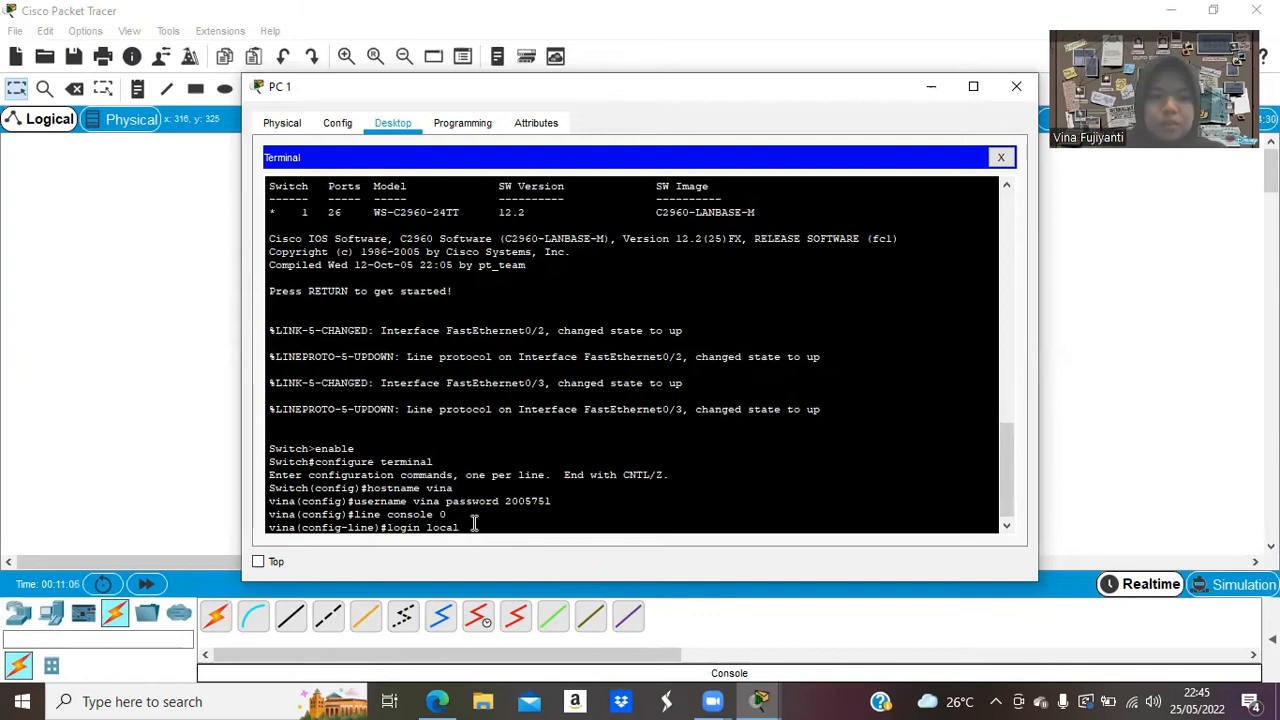
{"action": "key", "text": "Return"}
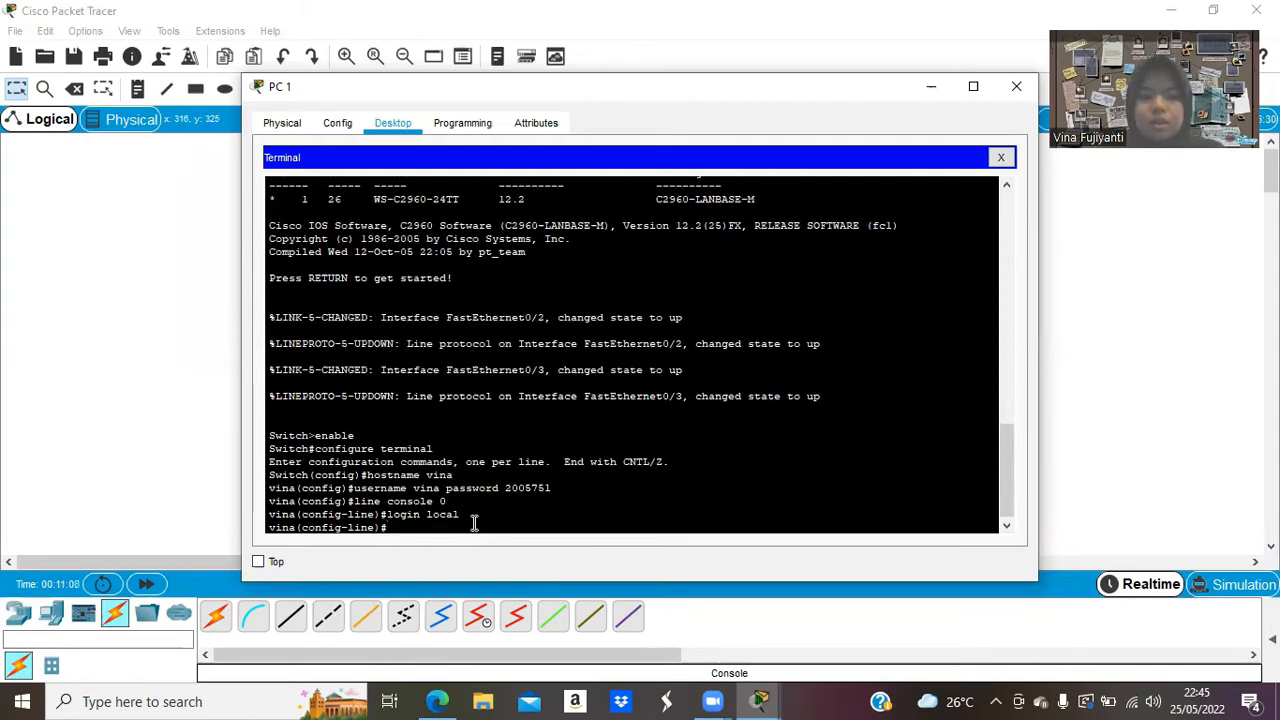
{"action": "type", "text": "exit"}
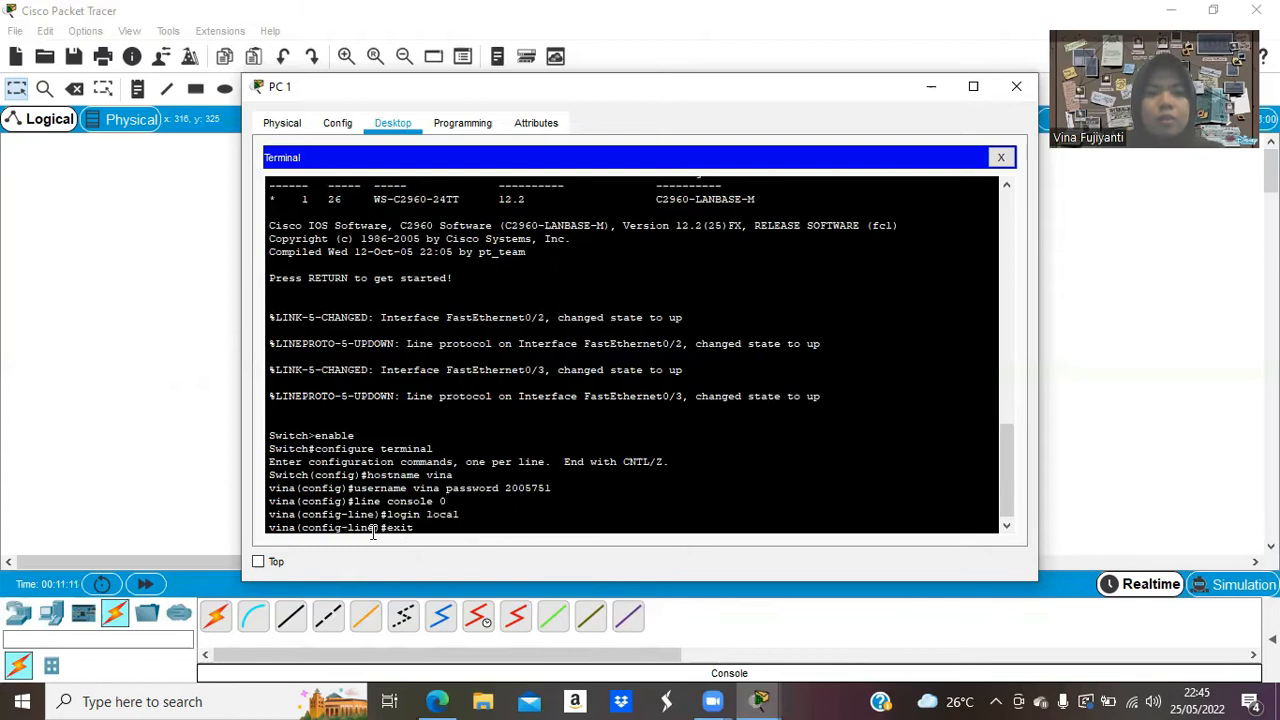
{"action": "key", "text": "Return"}
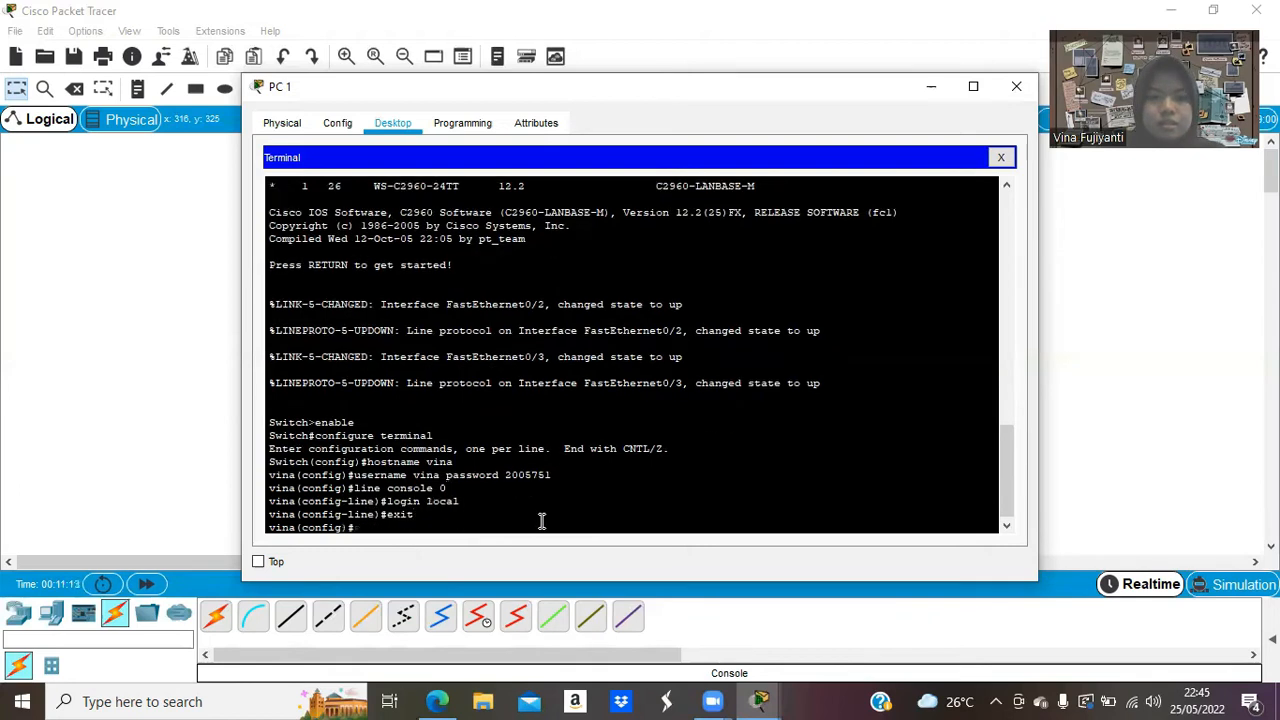
{"action": "left_click", "coordinate": [440, 701]}
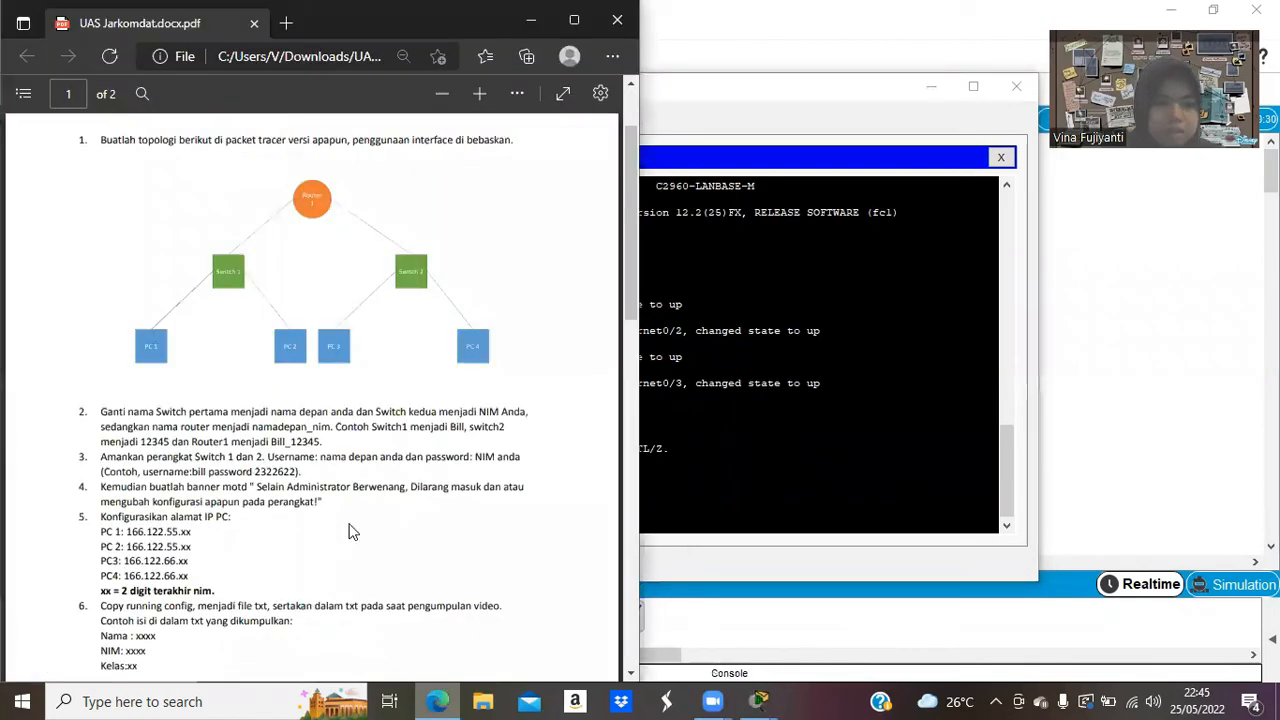
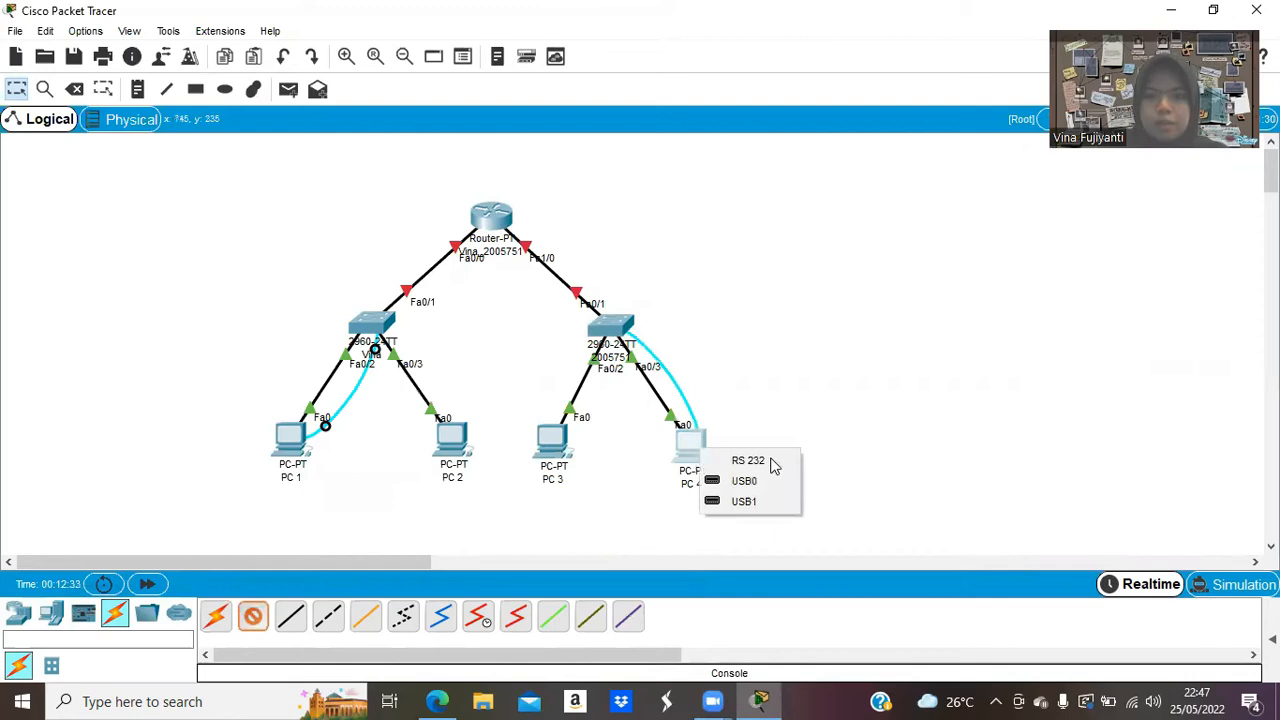
Connect the console cable to PC 4's RS 232 port and open its terminal to reach the switch prompt.
{"action": "left_click", "coordinate": [771, 463]}
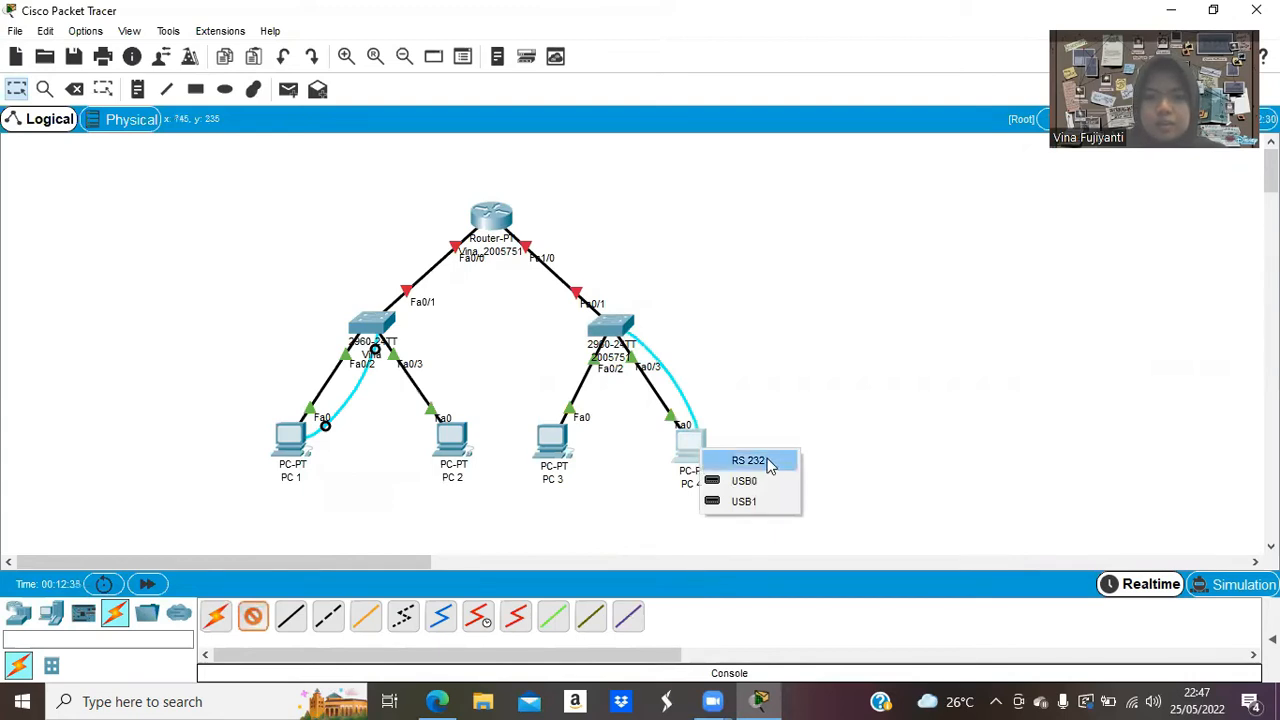
{"action": "left_click", "coordinate": [686, 457]}
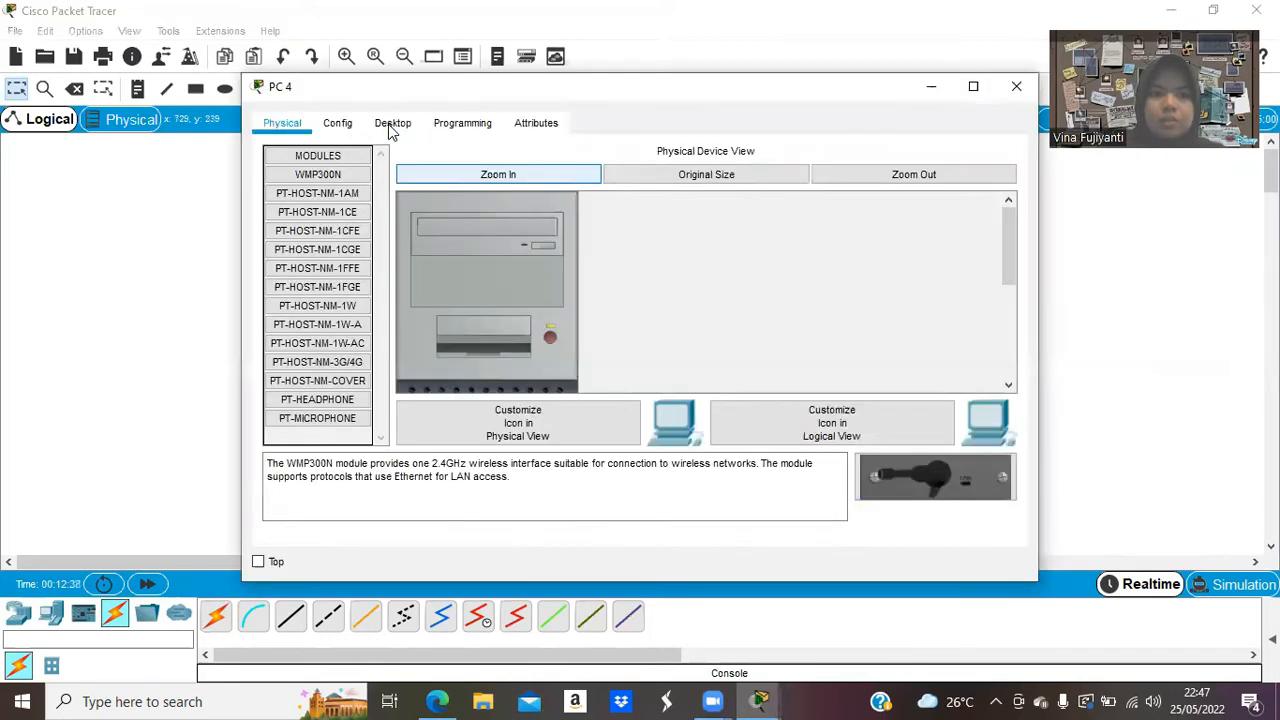
{"action": "left_click", "coordinate": [392, 123]}
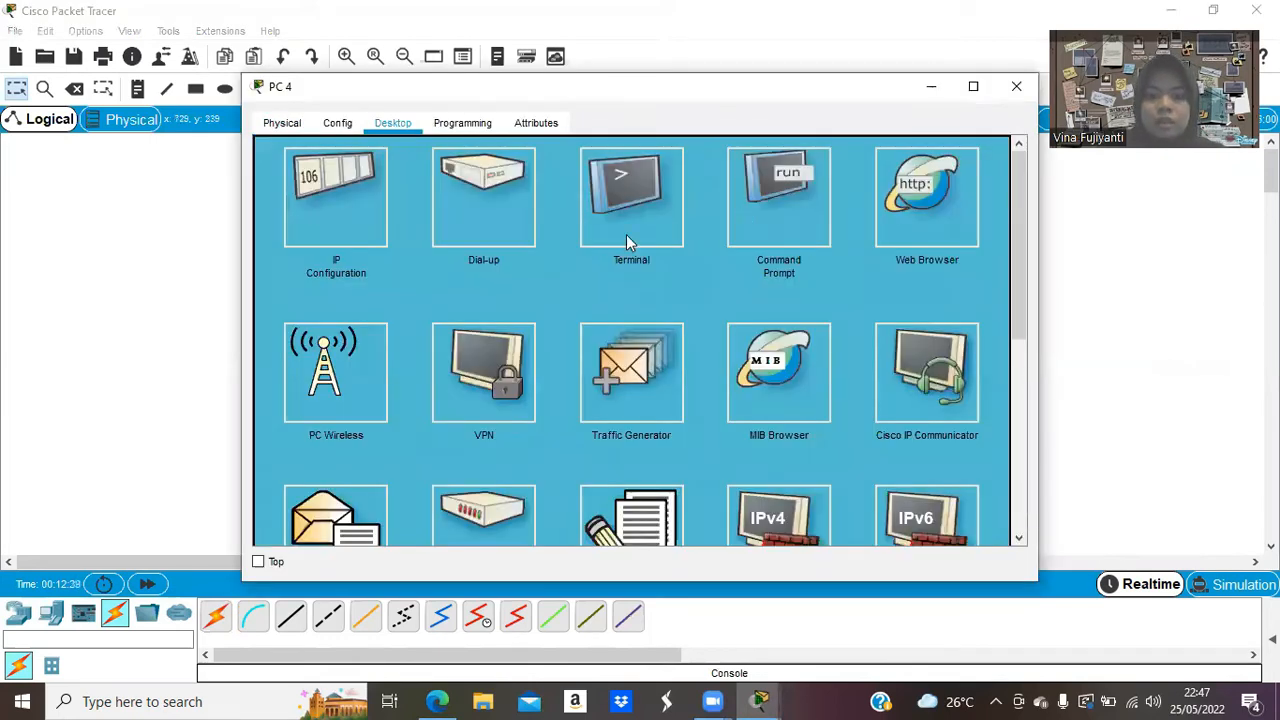
{"action": "left_click", "coordinate": [648, 226]}
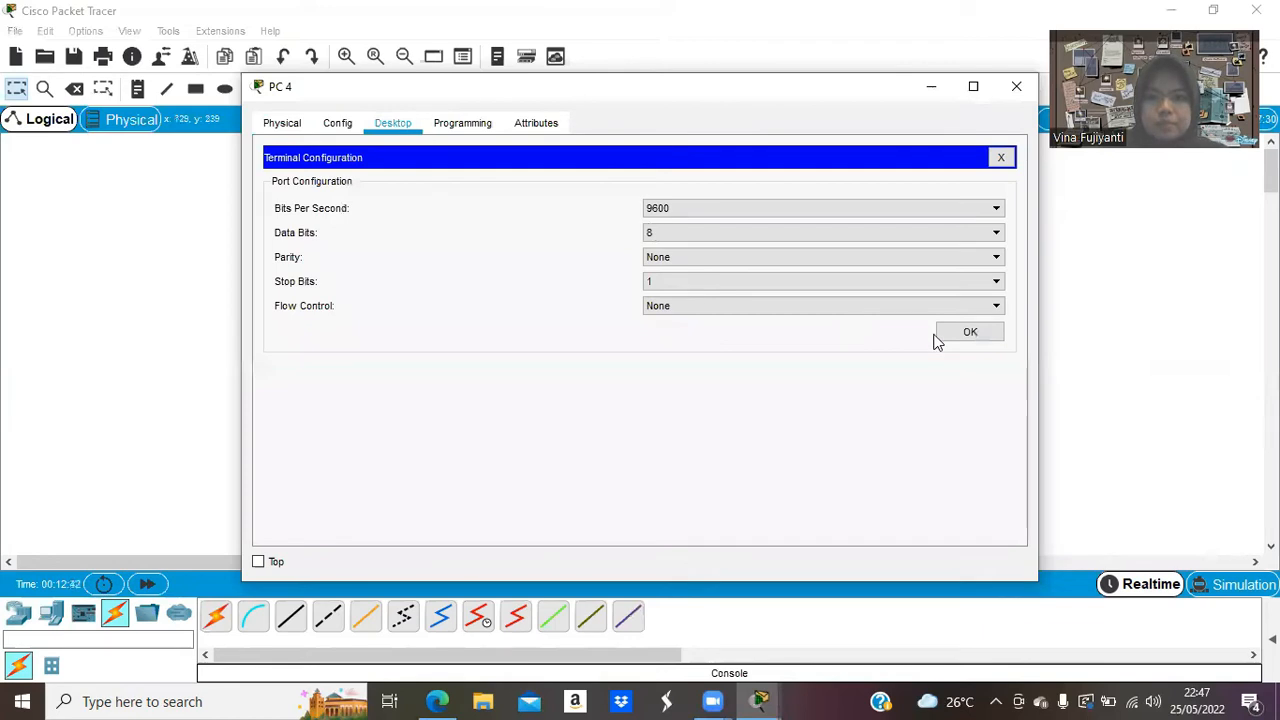
{"action": "left_click", "coordinate": [966, 338]}
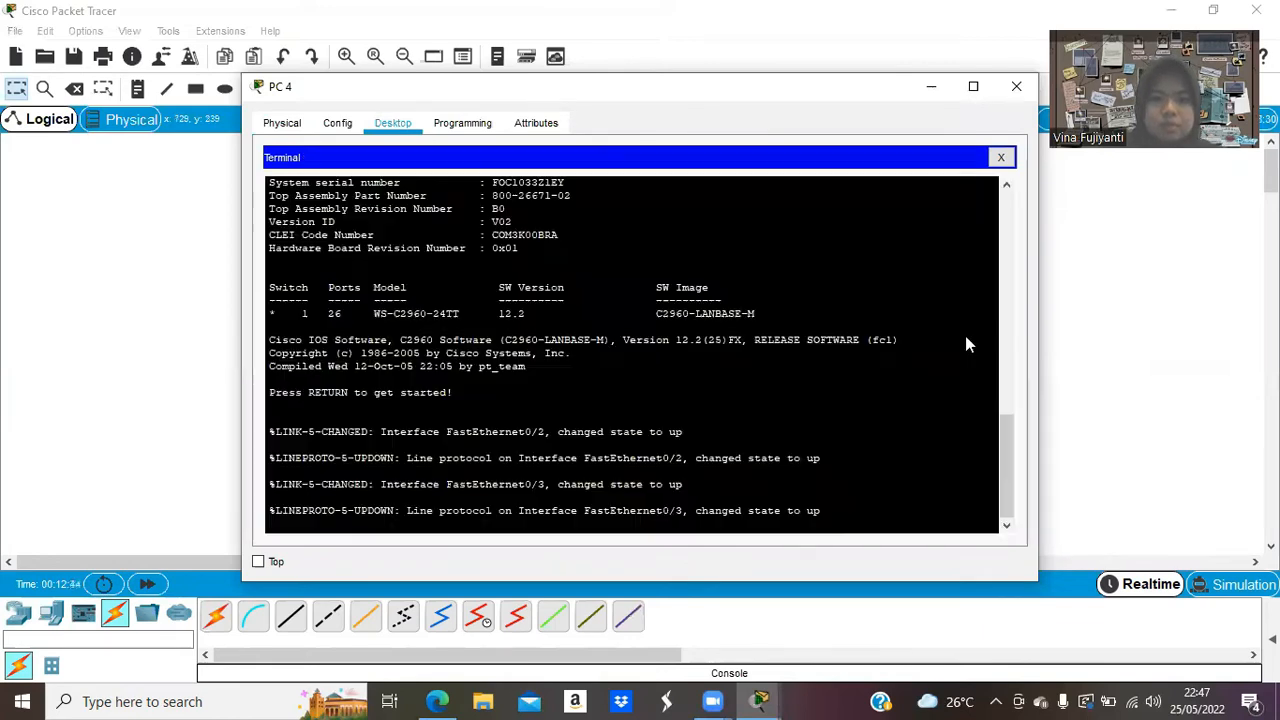
{"action": "key", "text": "Return"}
Enter privileged and global configuration mode, then set the switch hostname to the student number.
{"action": "type", "text": "en"}
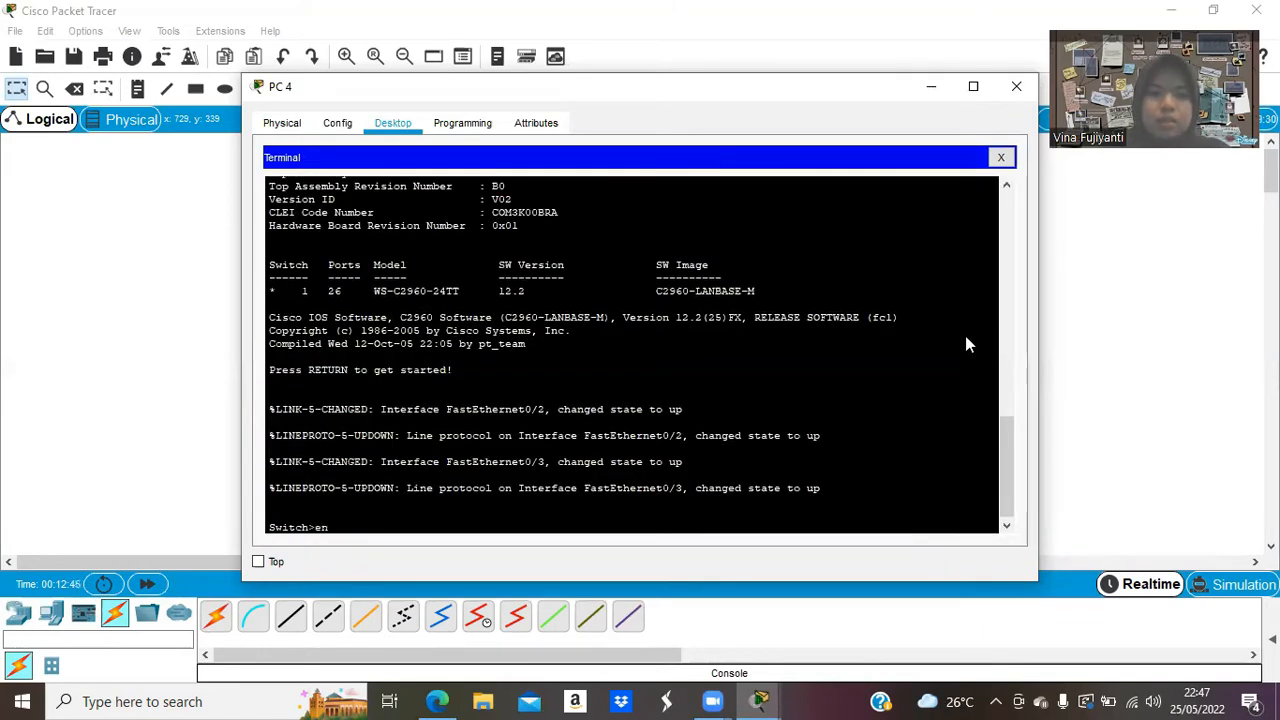
{"action": "type", "text": "able"}
{"action": "key", "text": "Return"}
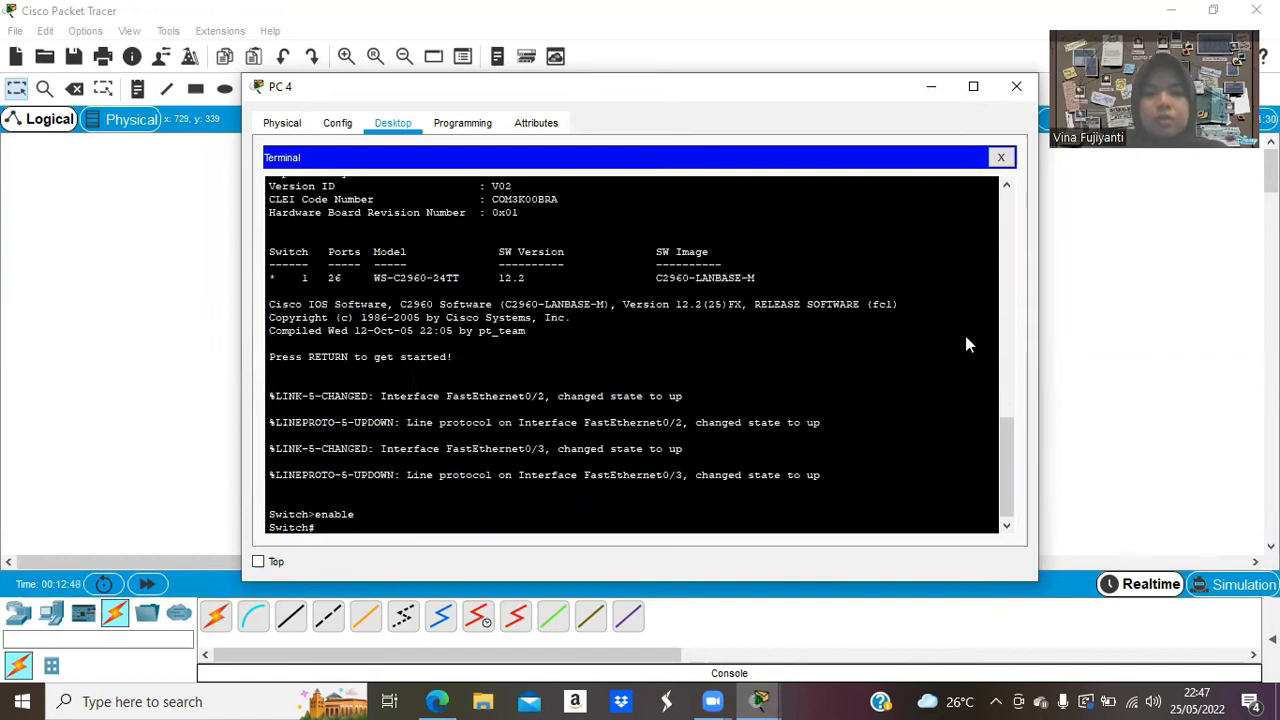
{"action": "type", "text": "con"}
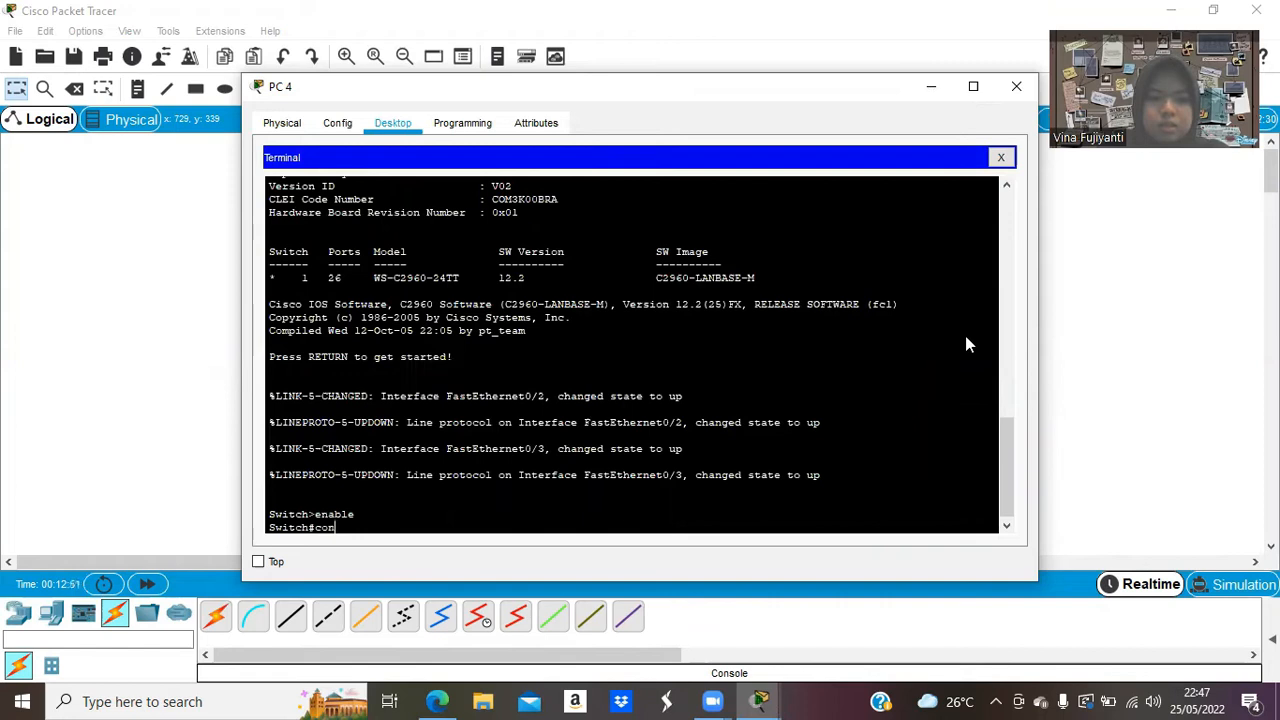
{"action": "type", "text": "figure terminal"}
{"action": "key", "text": "Return"}
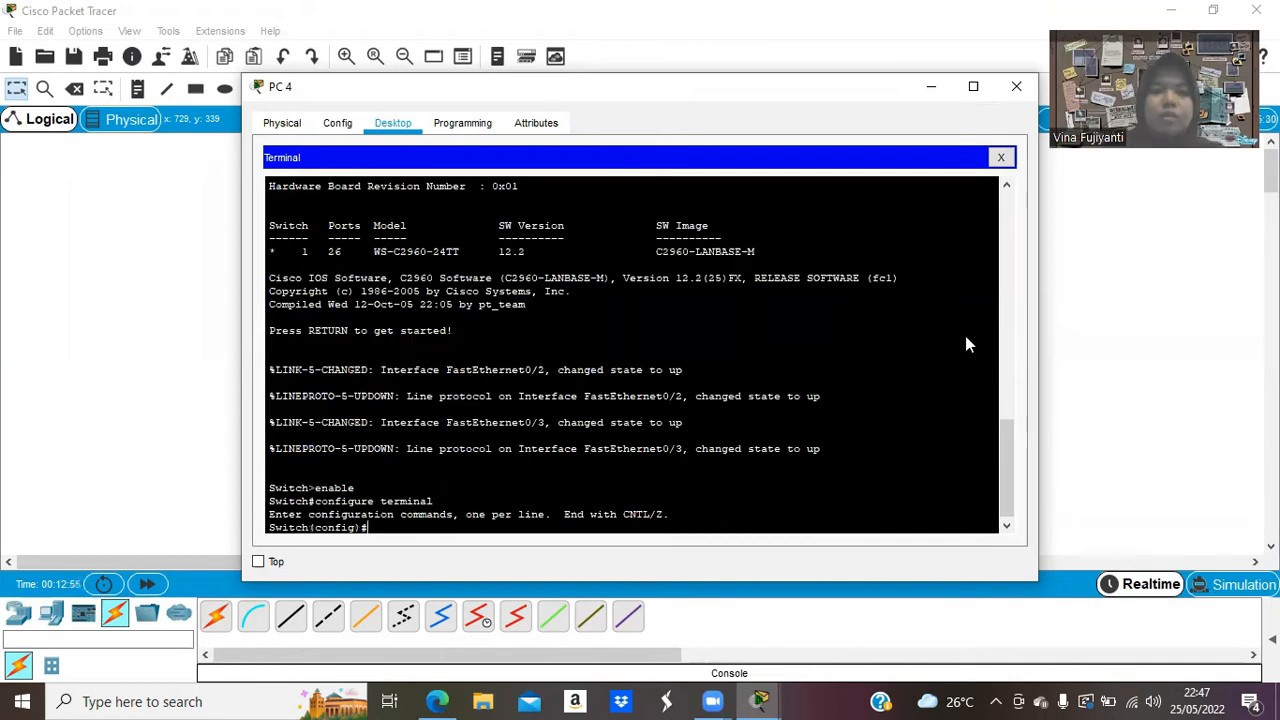
{"action": "type", "text": "hostname 2005751"}
{"action": "key", "text": "Return"}
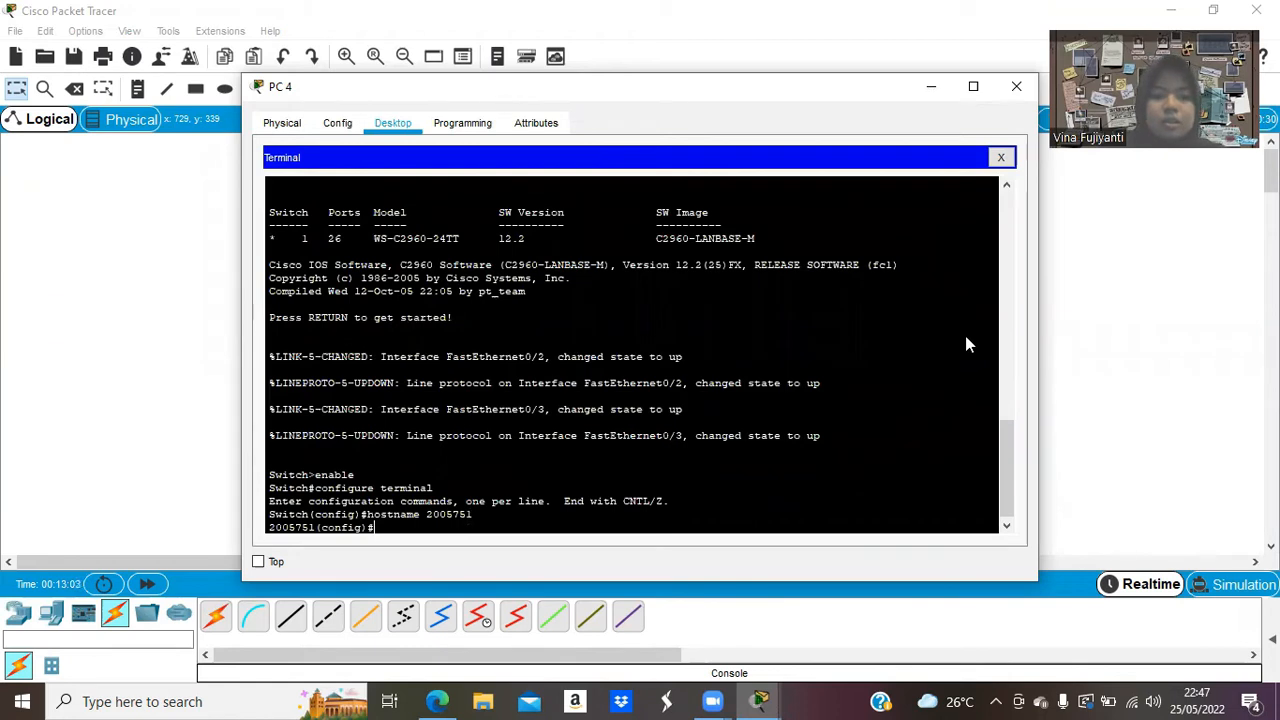
{"action": "left_click", "coordinate": [435, 701]}
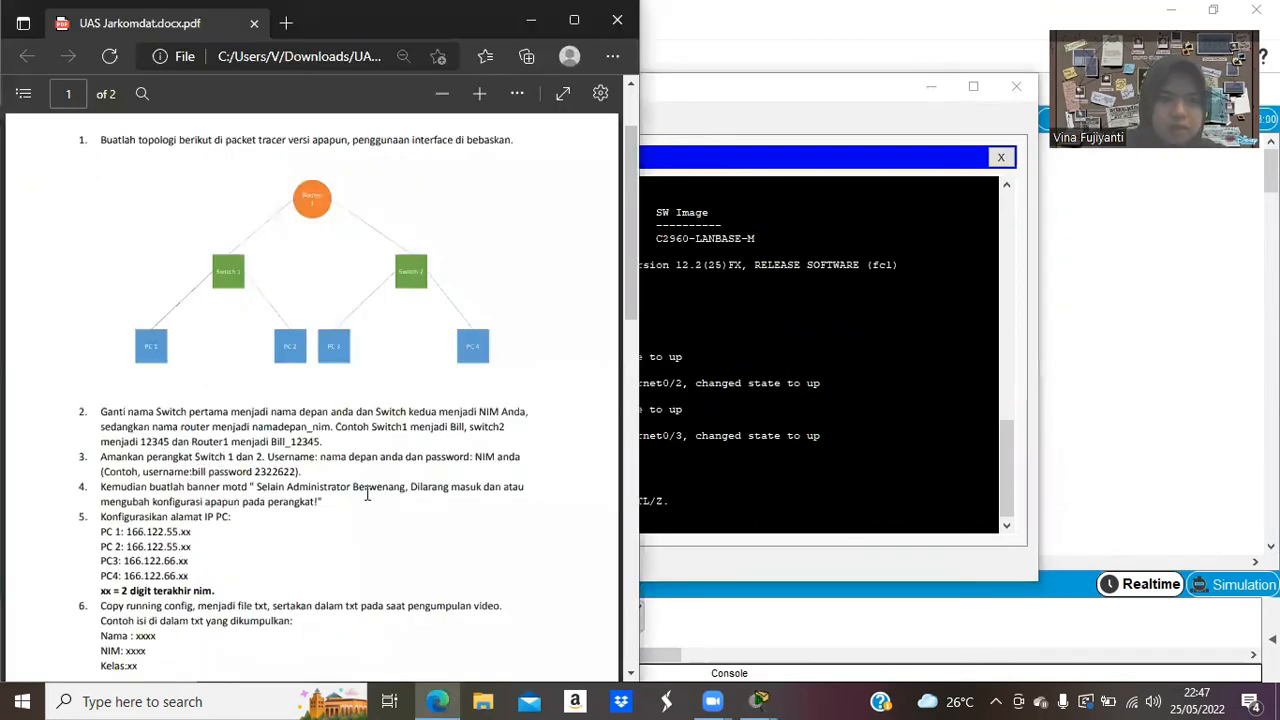
Create a local switch user with the student's name and the student number as password.
{"action": "left_click", "coordinate": [675, 516]}
{"action": "type", "text": "usernam"}
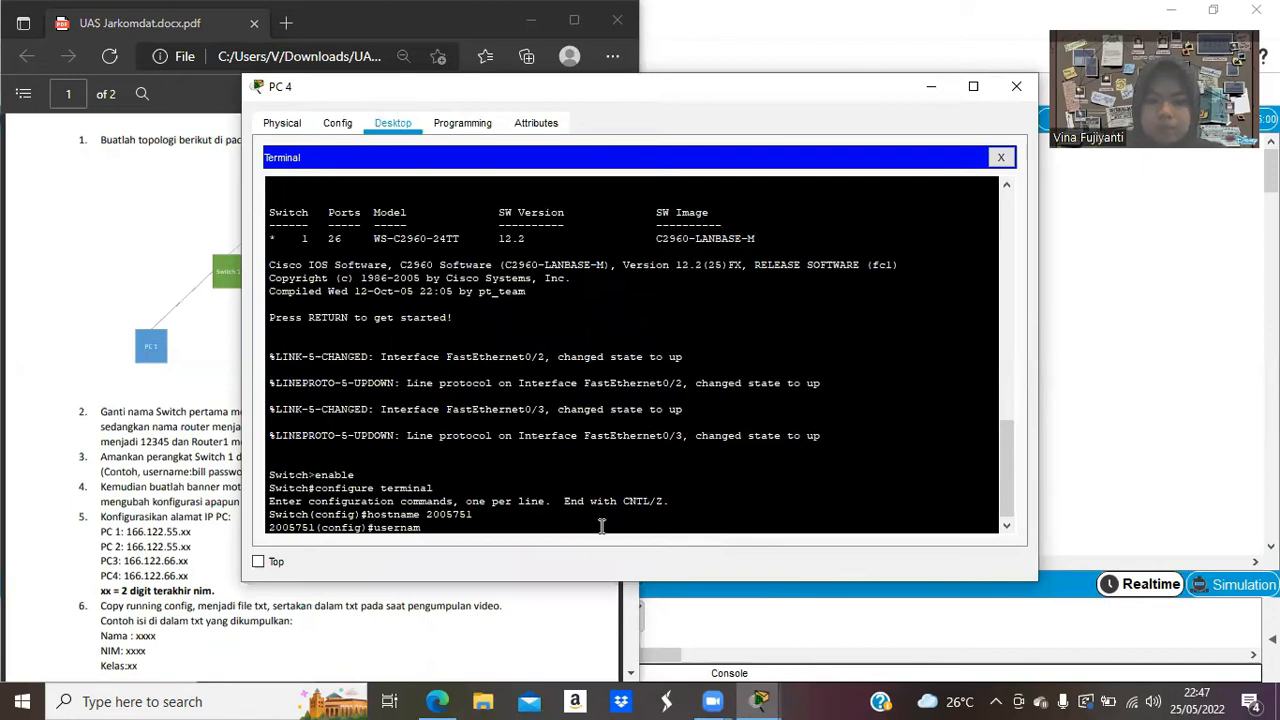
{"action": "type", "text": "e vina "}
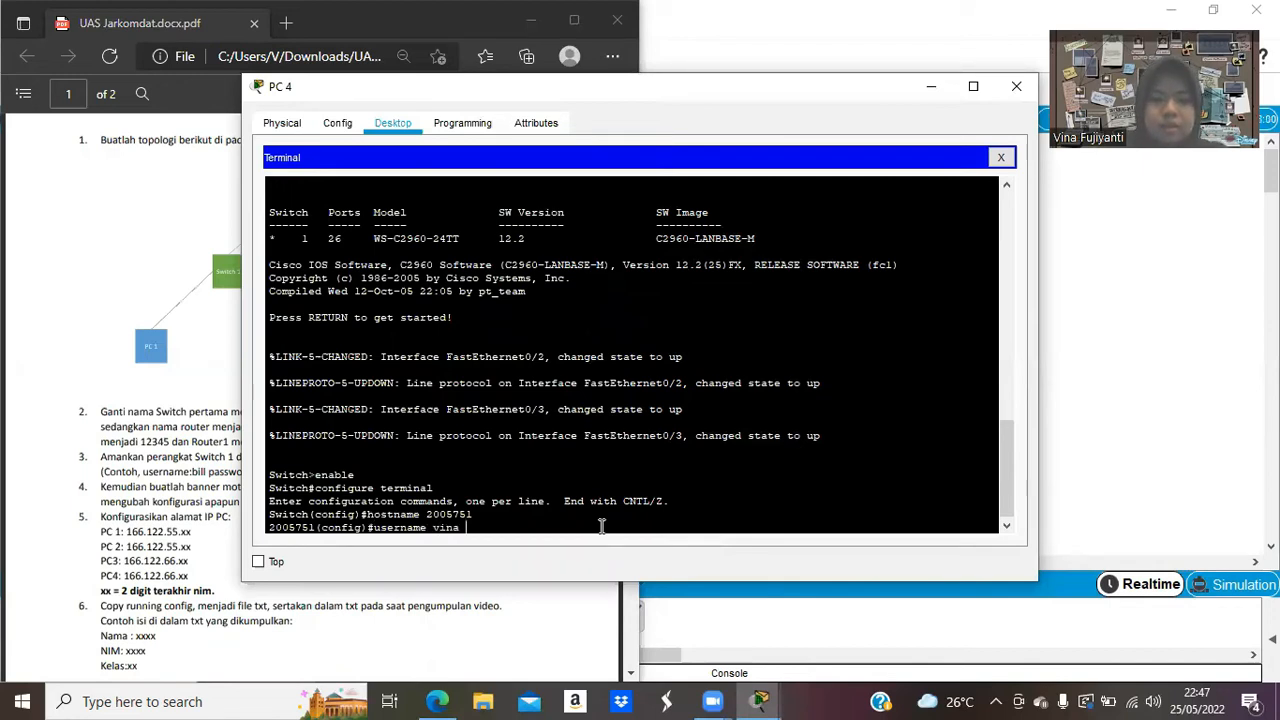
{"action": "type", "text": "password 2005751"}
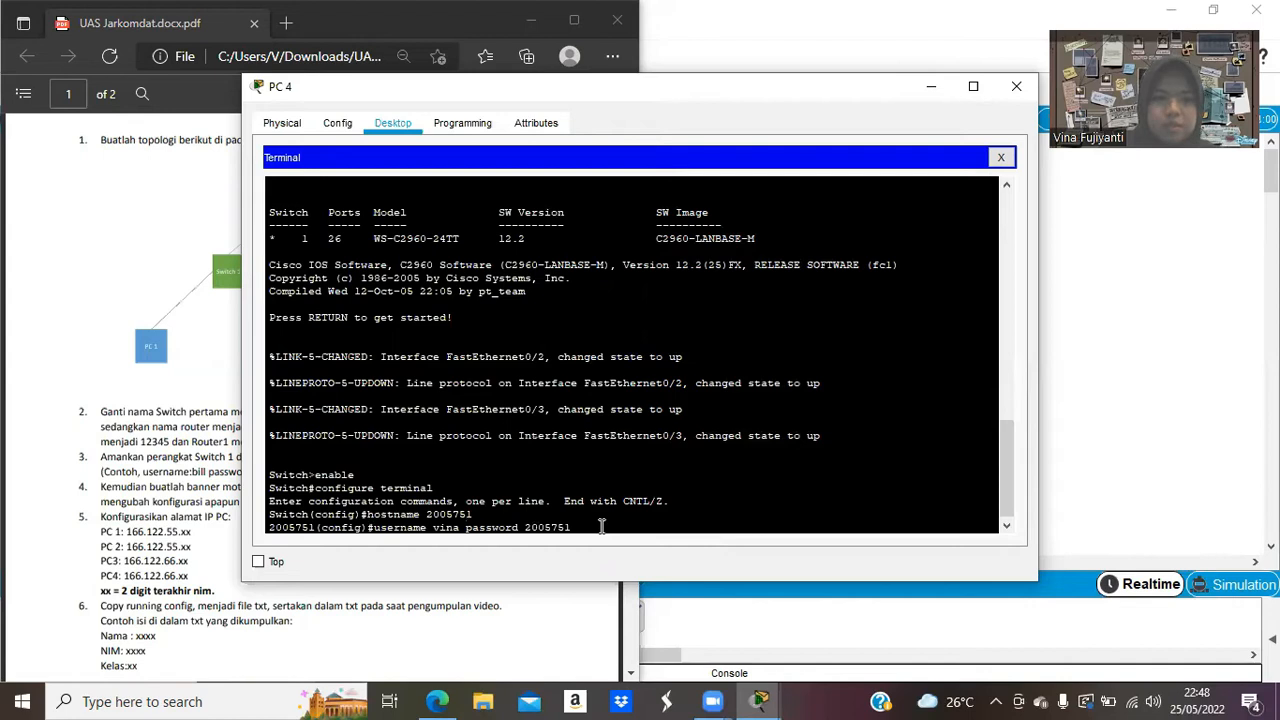
{"action": "key", "text": "Return"}
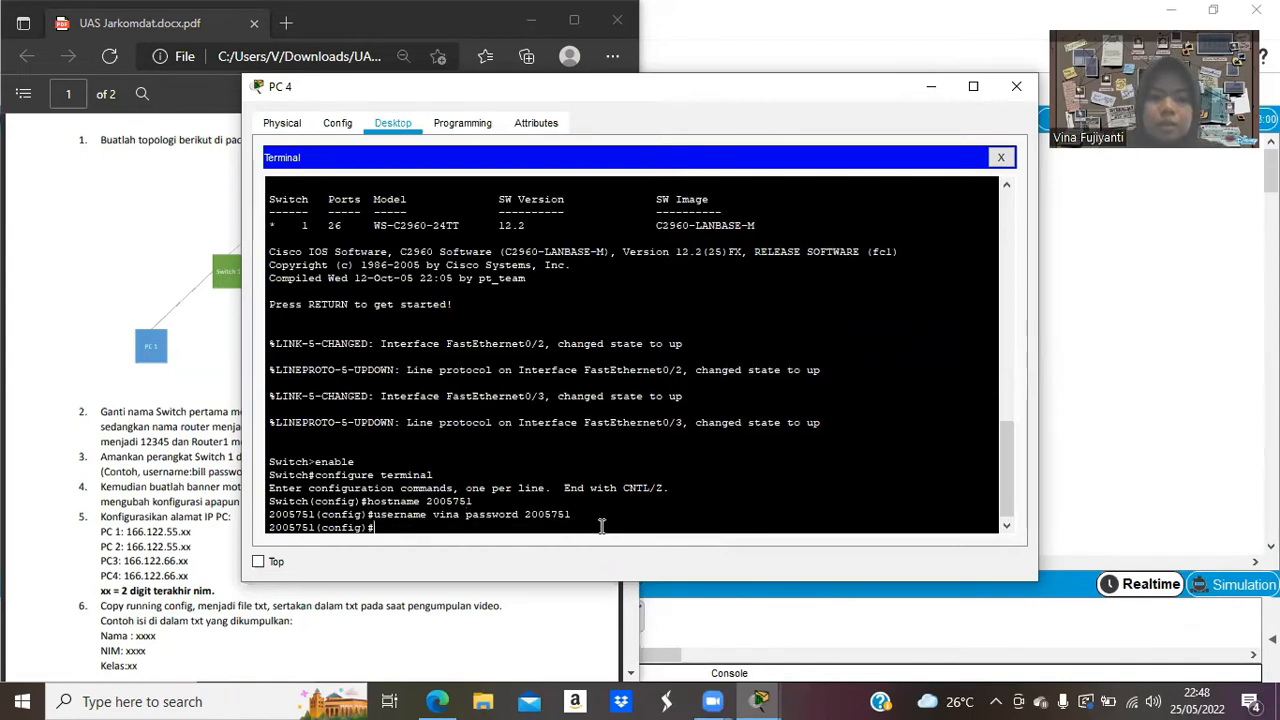
Set console line 0 to login local, exit back to global mode, and check the PDF.
{"action": "type", "text": "line console 0"}
{"action": "key", "text": "Return"}
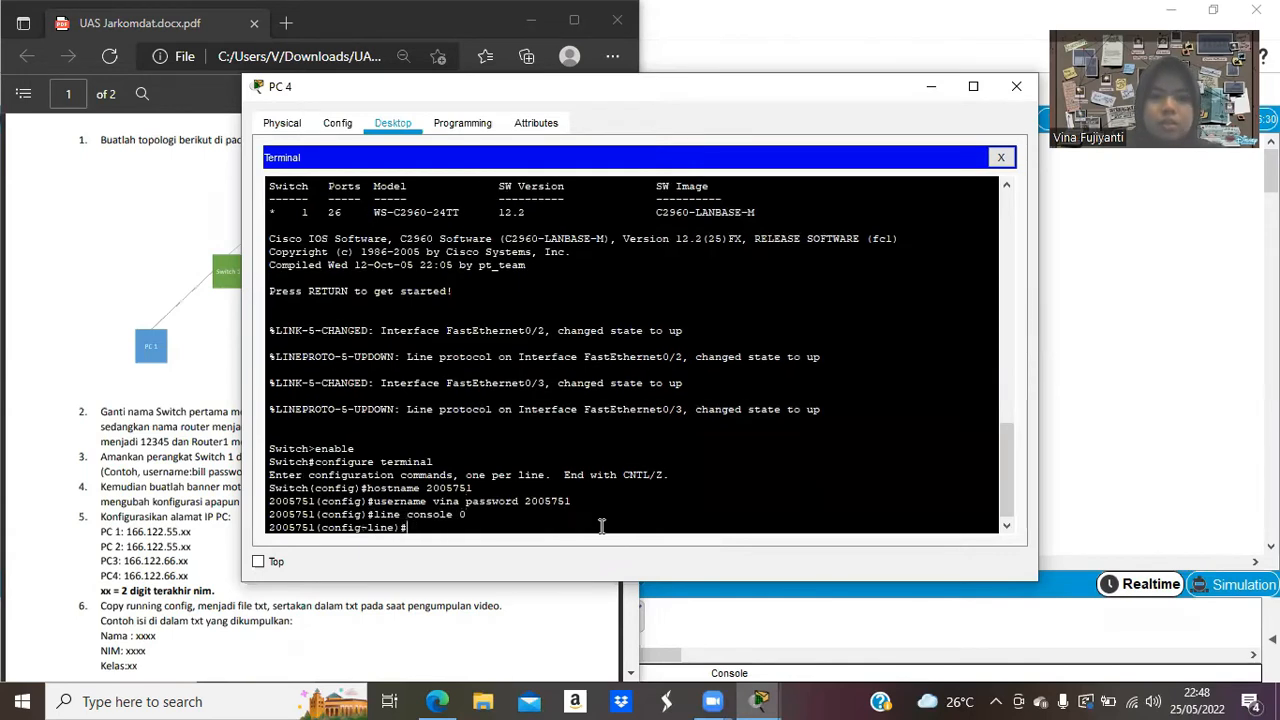
{"action": "type", "text": "login"}
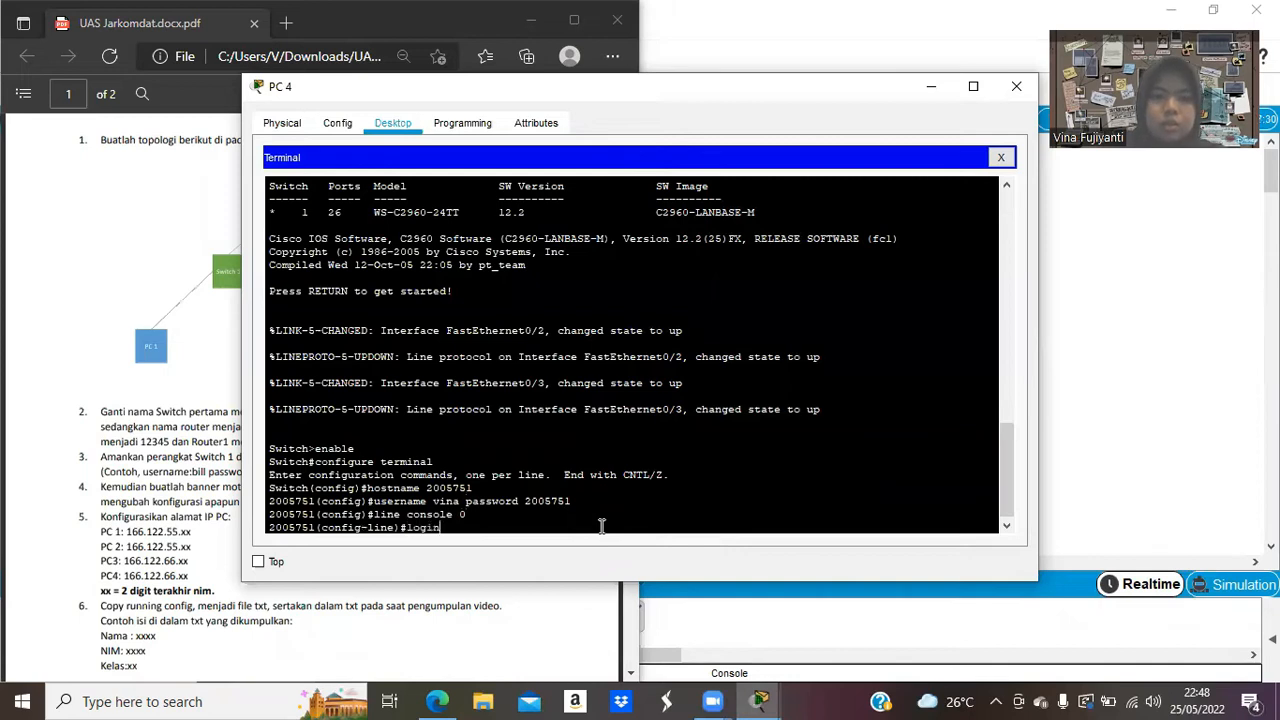
{"action": "type", "text": " local"}
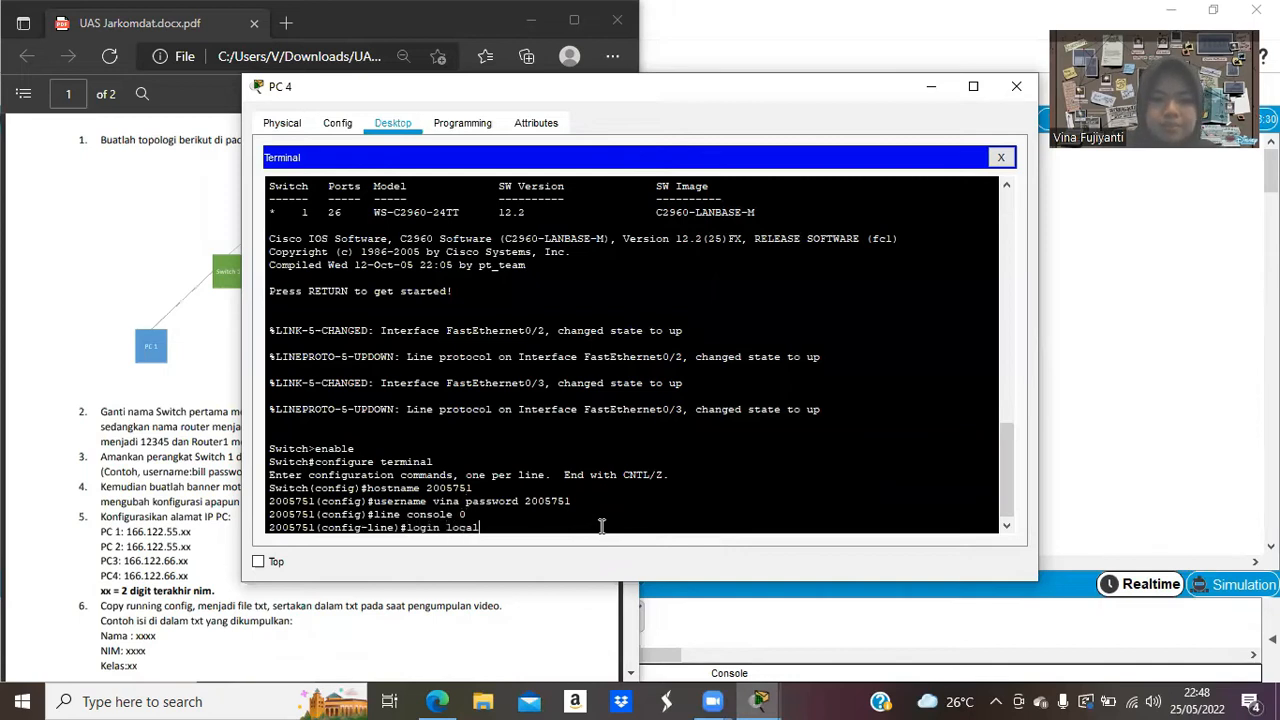
{"action": "key", "text": "Return"}
{"action": "type", "text": "exit"}
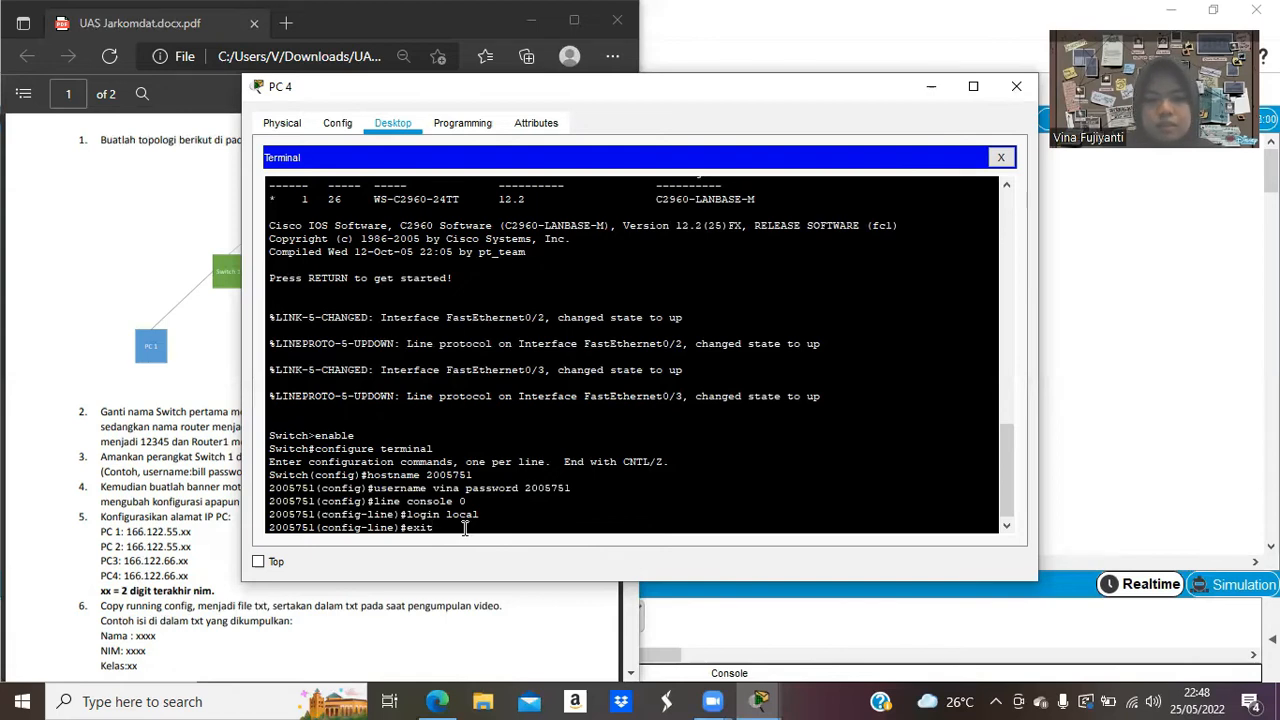
{"action": "key", "text": "Return"}
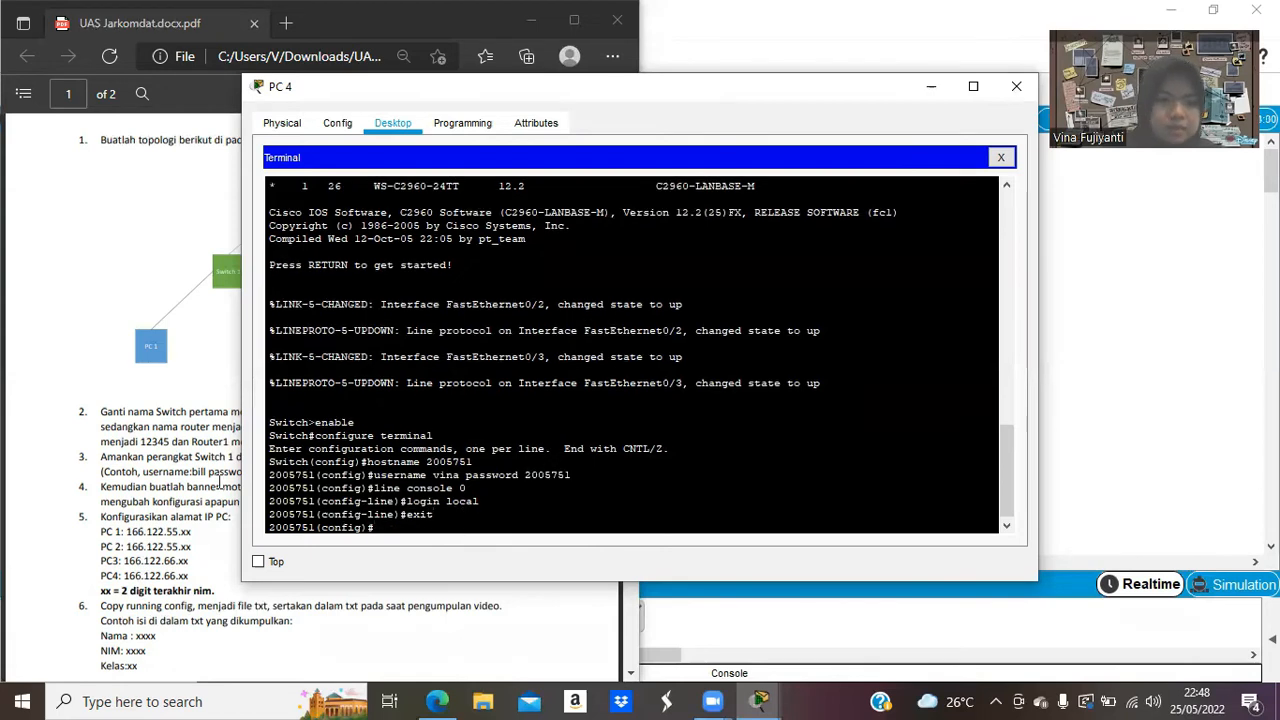
{"action": "left_click", "coordinate": [89, 490]}
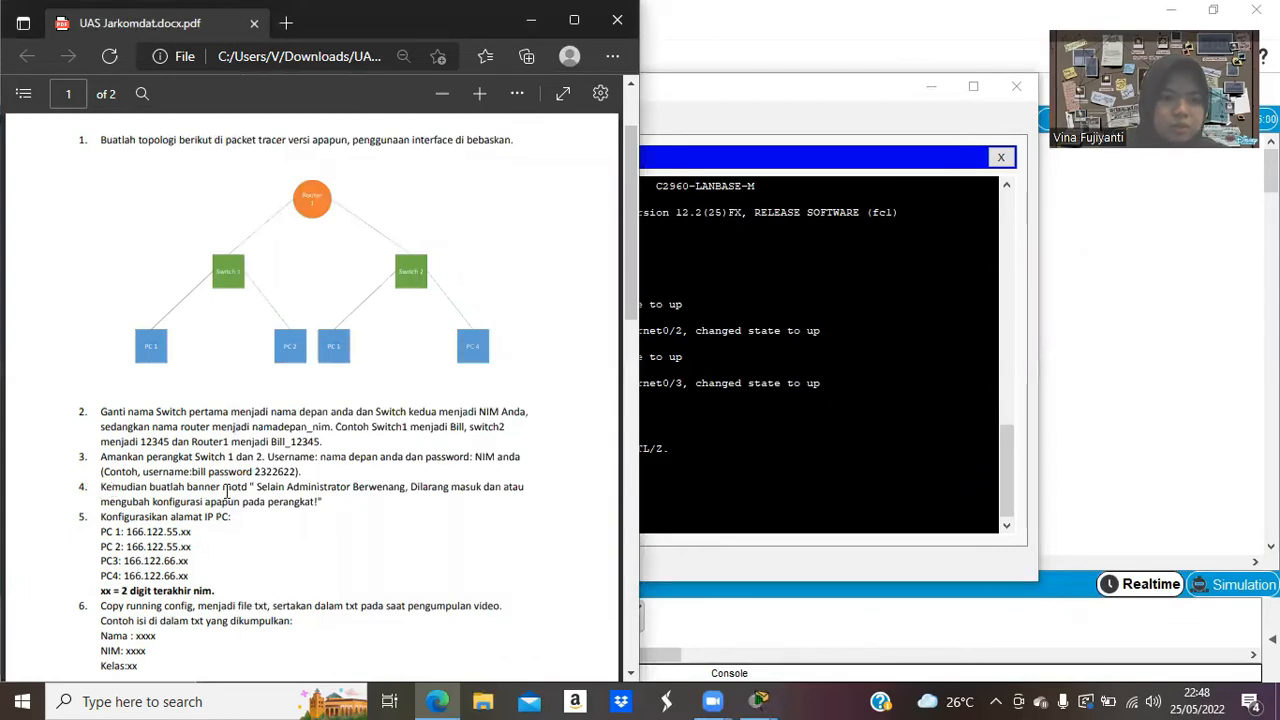
Add MOTD banner 'Selain Administrator Berwenang, Dilarang masuk dan atau mengubah konfigurasi apapun' and exit configuration.
{"action": "left_click", "coordinate": [695, 526]}
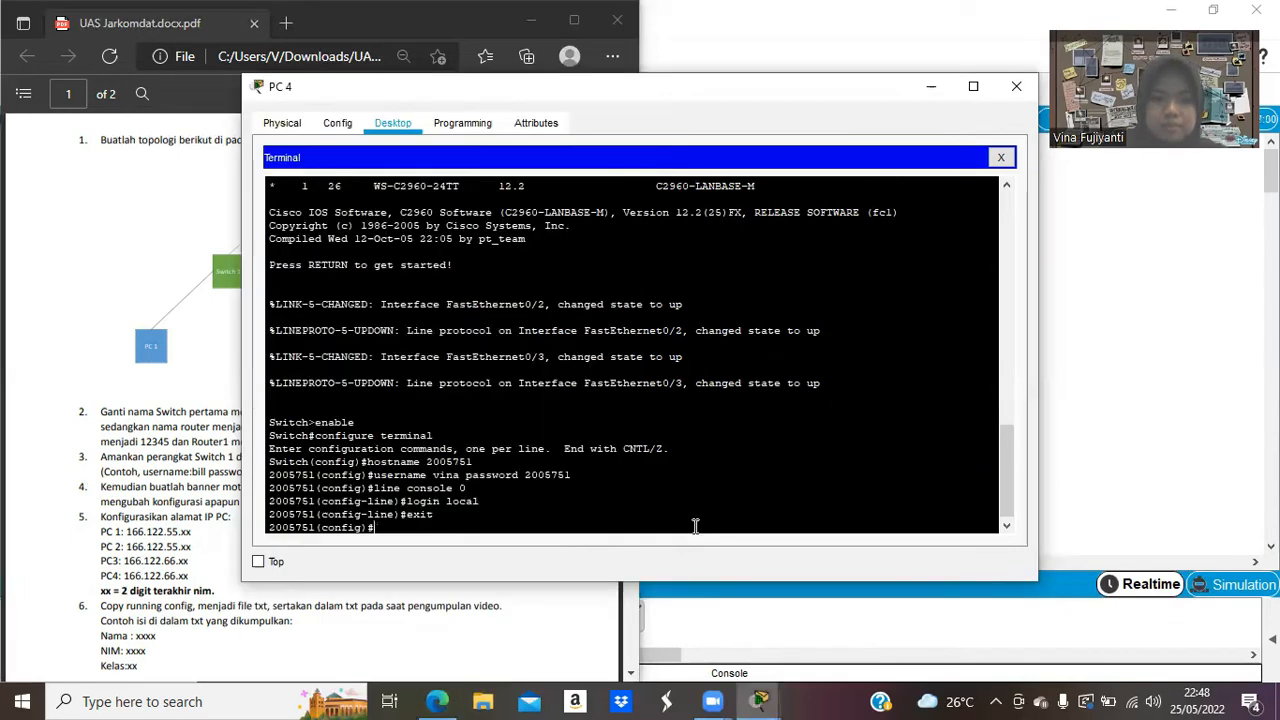
{"action": "type", "text": "bann"}
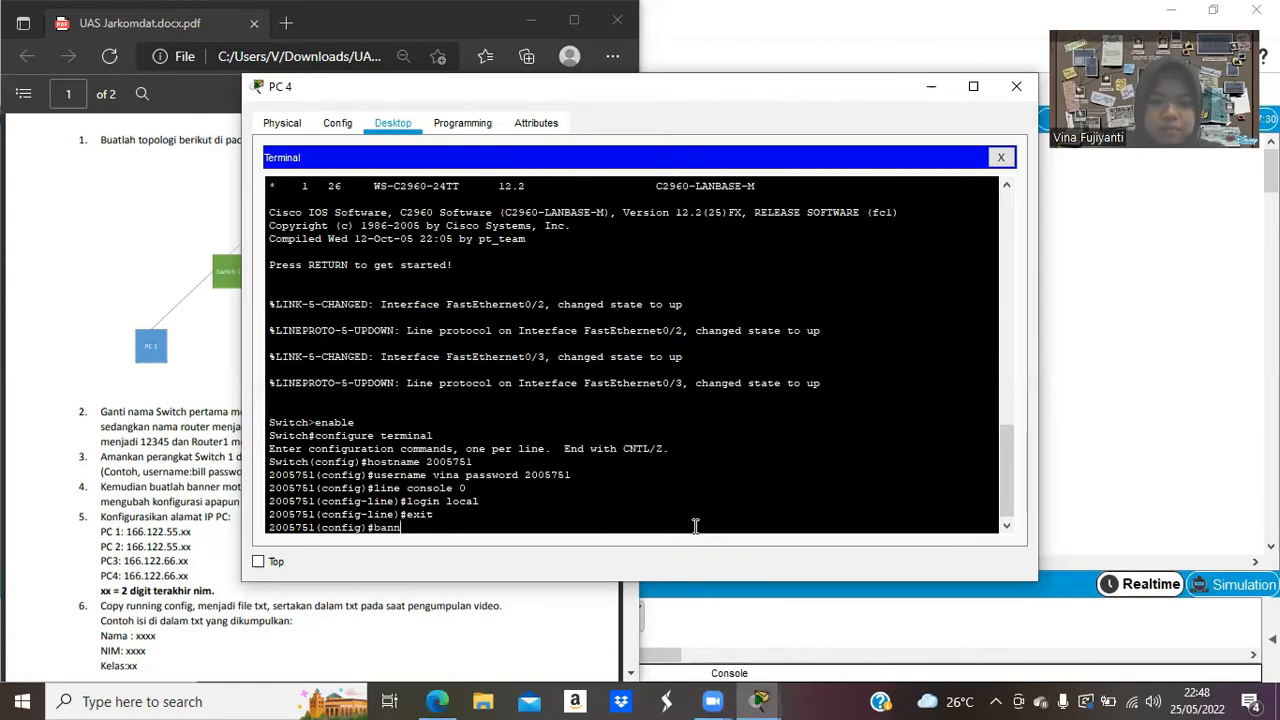
{"action": "type", "text": "er mor"}
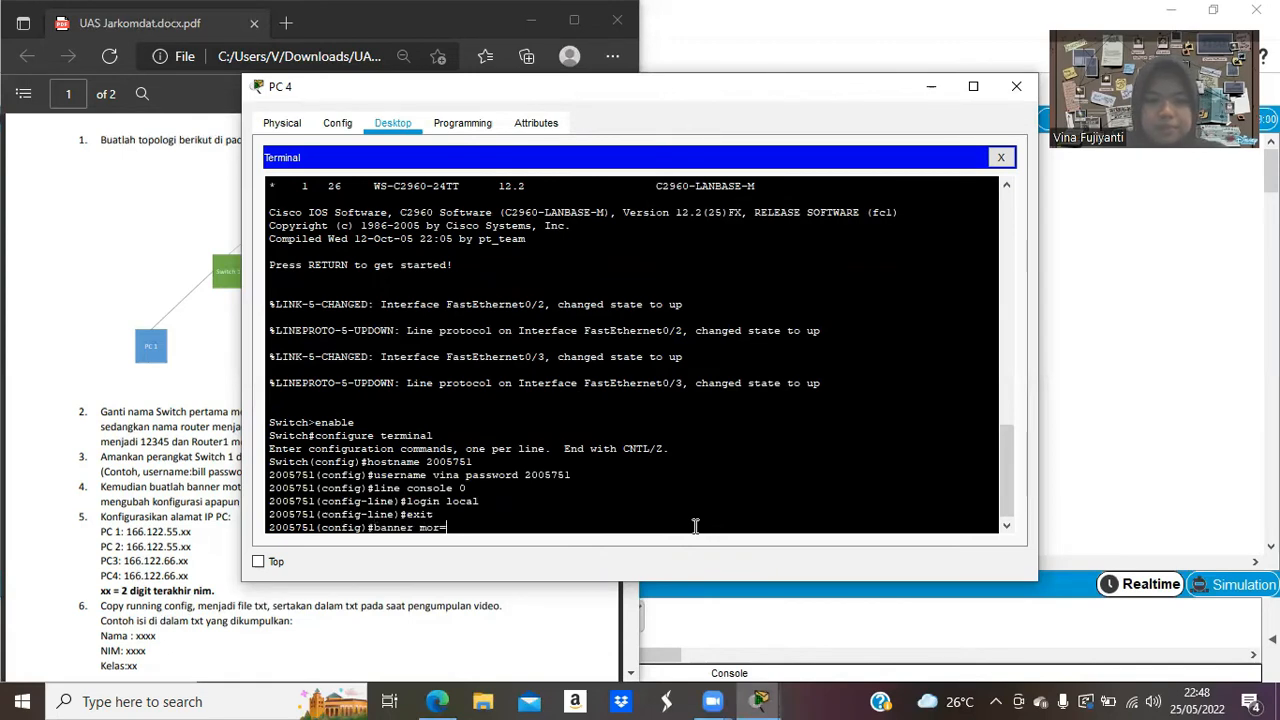
{"action": "type", "text": "td"}
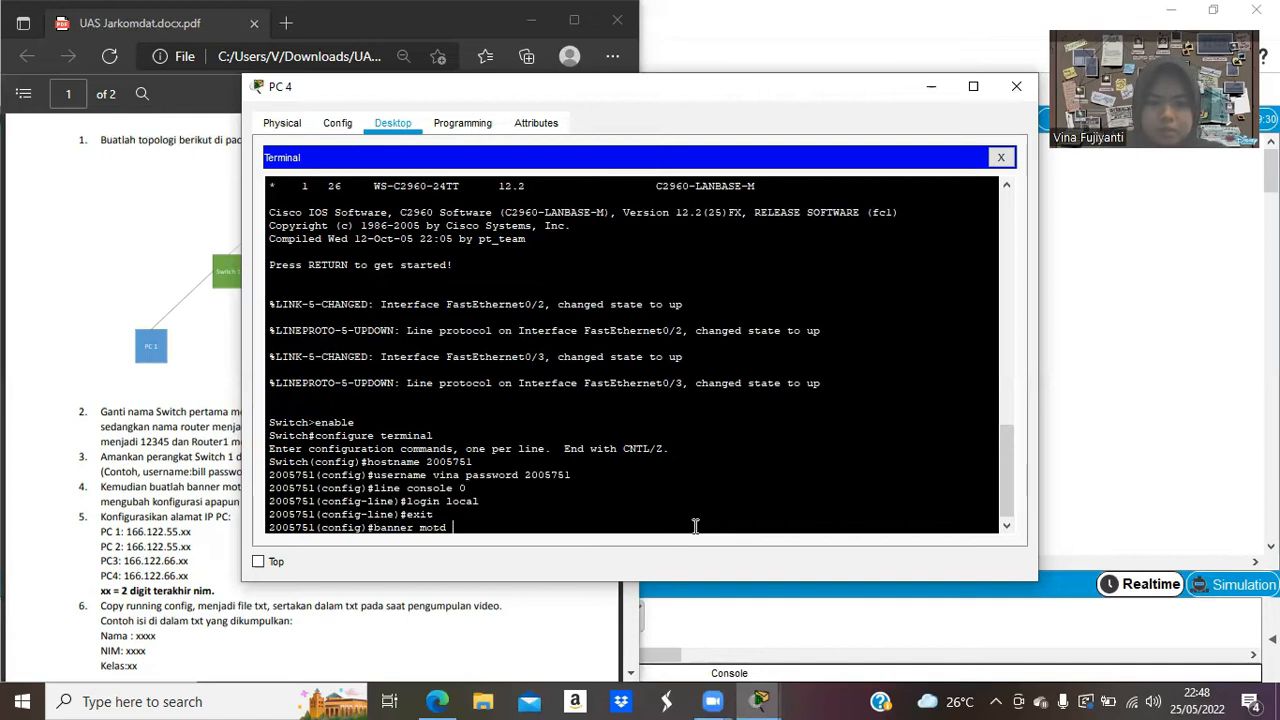
{"action": "type", "text": " #Selain A"}
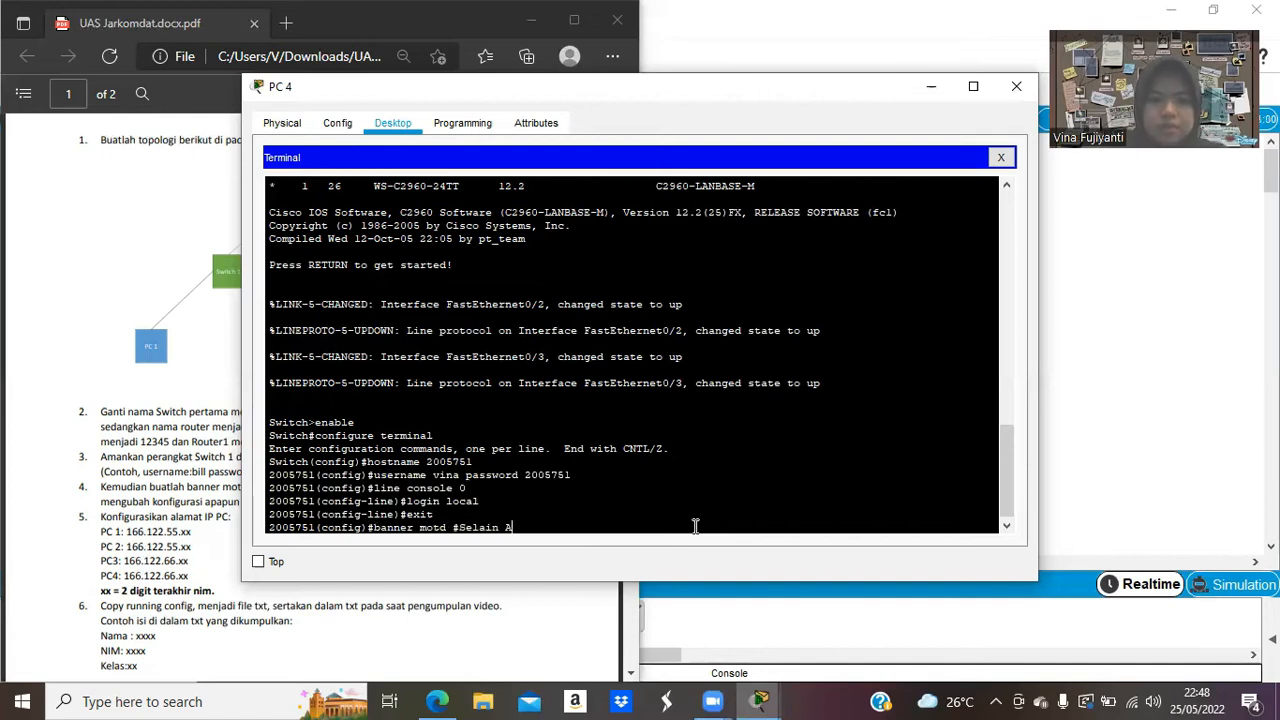
{"action": "type", "text": "dminist"}
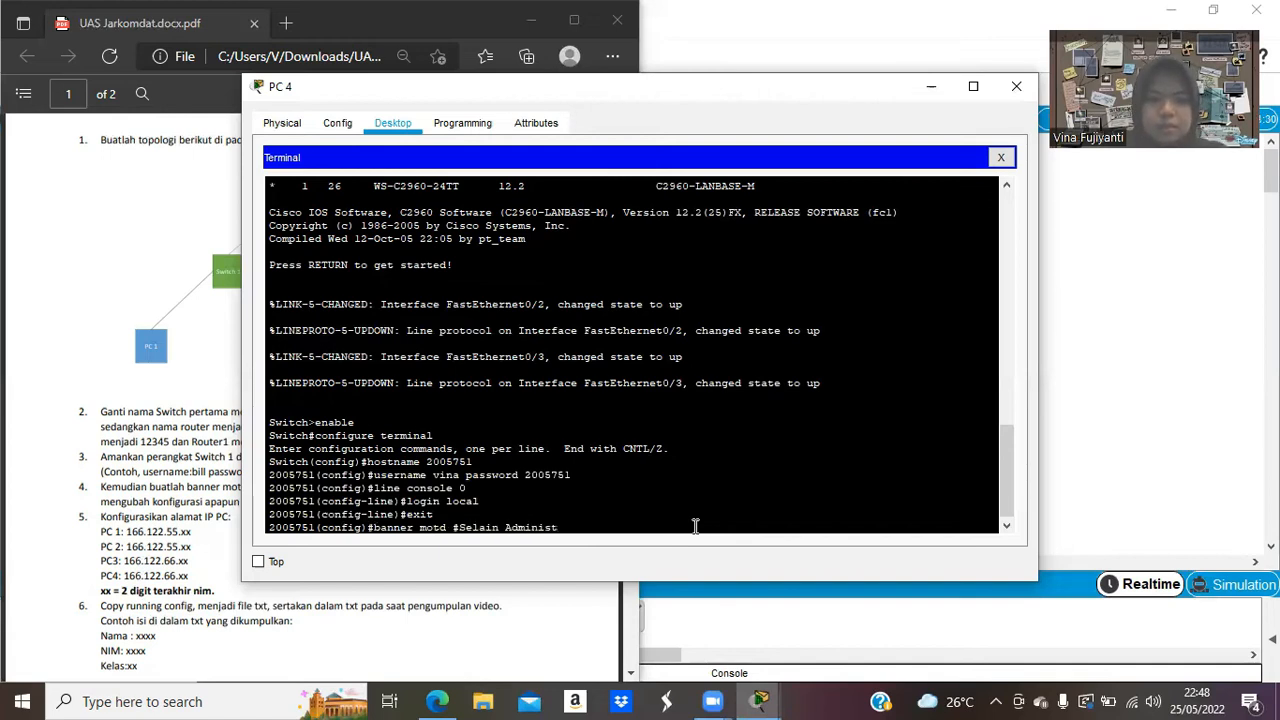
{"action": "type", "text": "rator Berwenang,"}
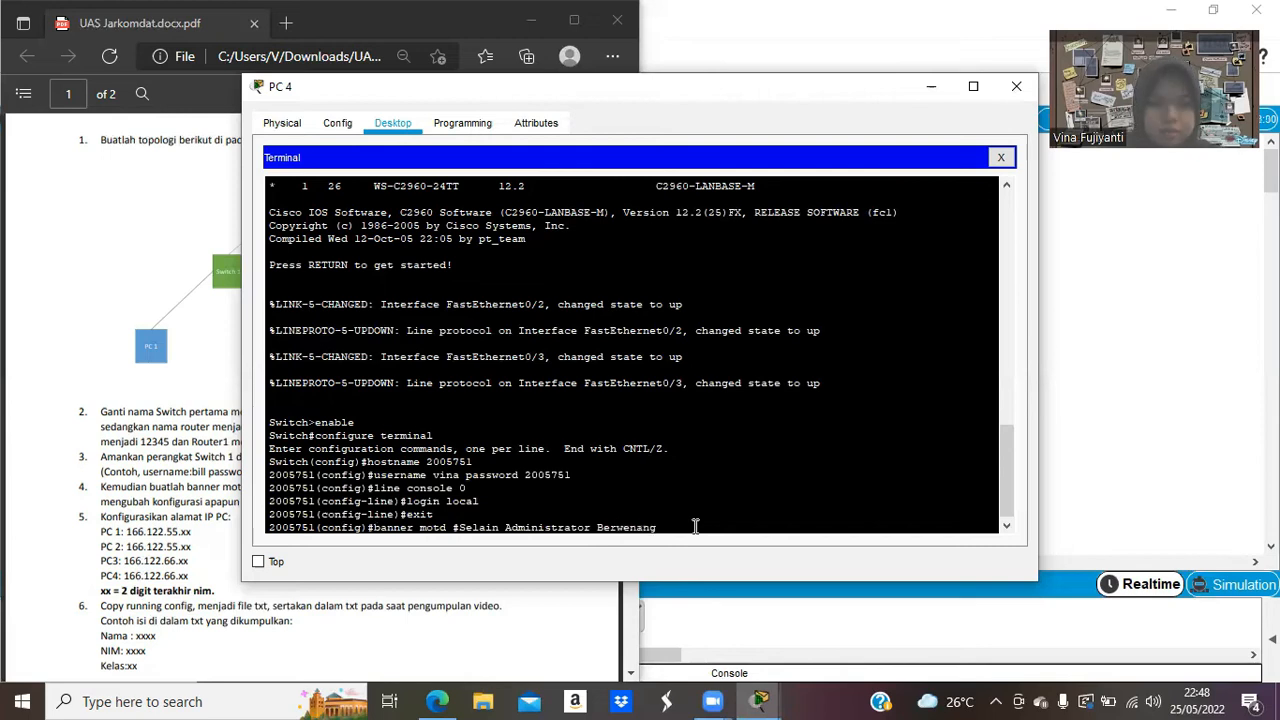
{"action": "left_click", "coordinate": [185, 488]}
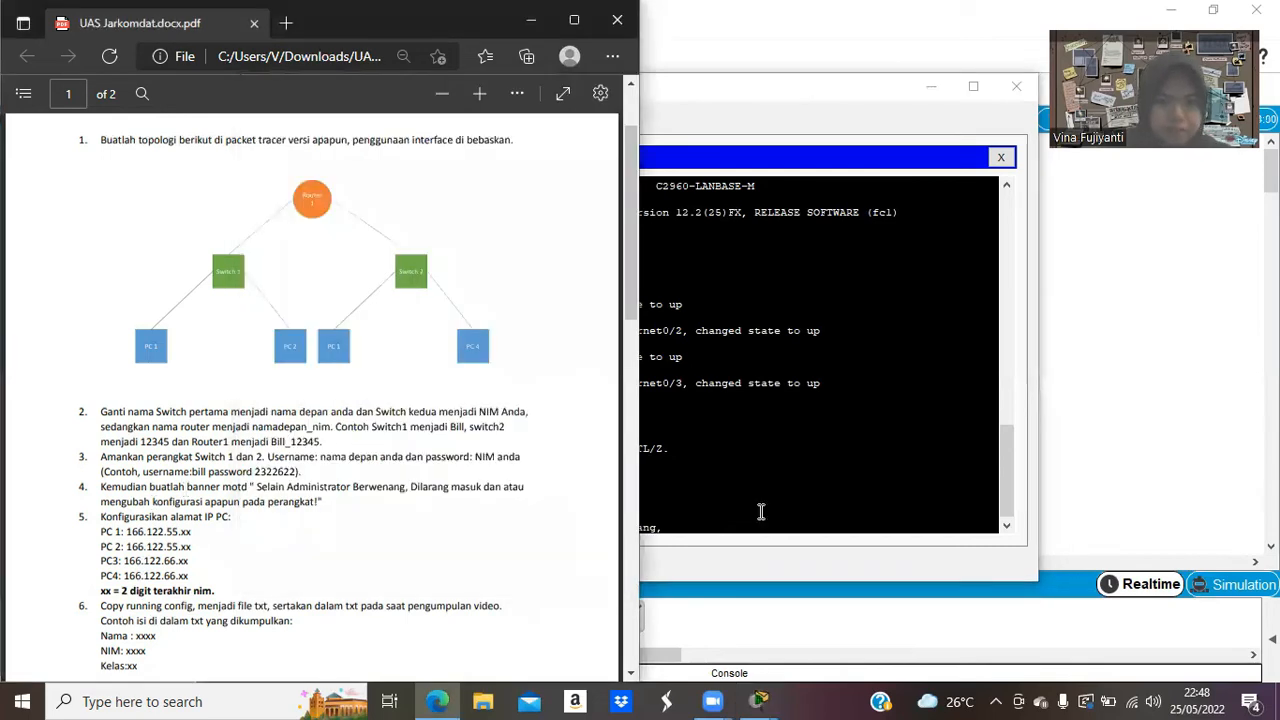
{"action": "left_click", "coordinate": [716, 521]}
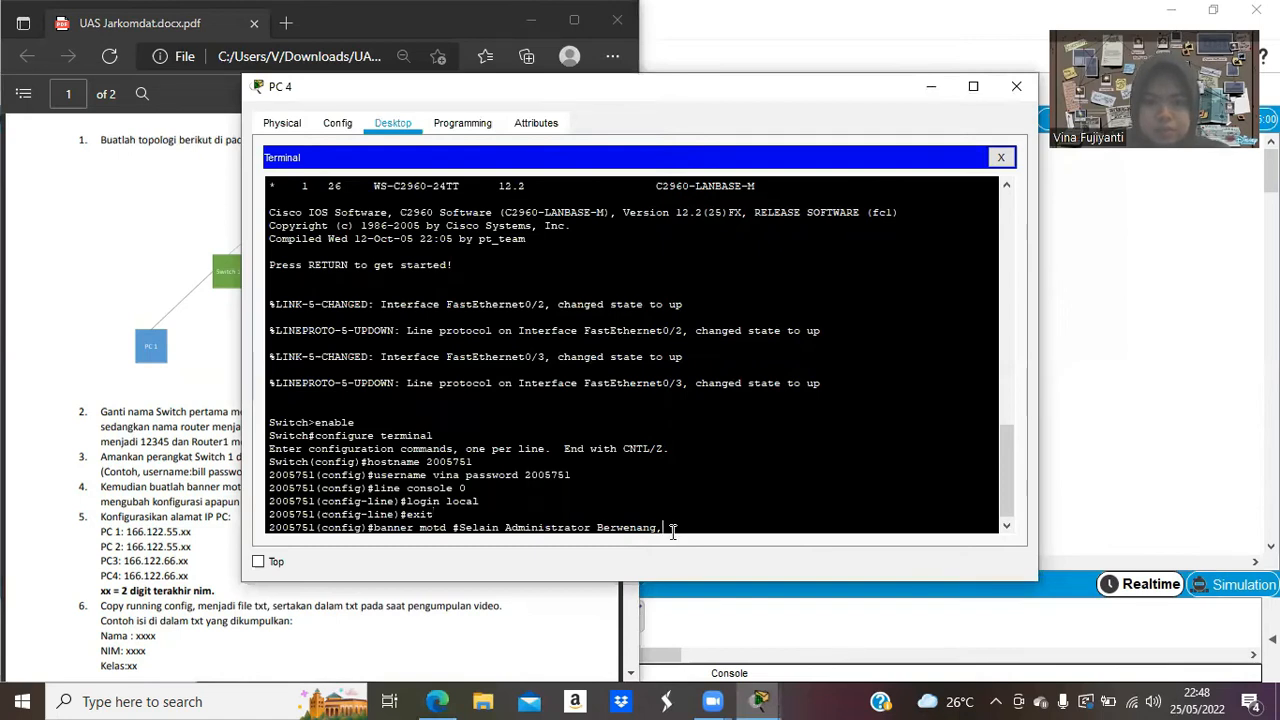
{"action": "type", "text": "#Selain Administrator Berwenang, Dilarang masuk dan atau mengubah konfigurasi"}
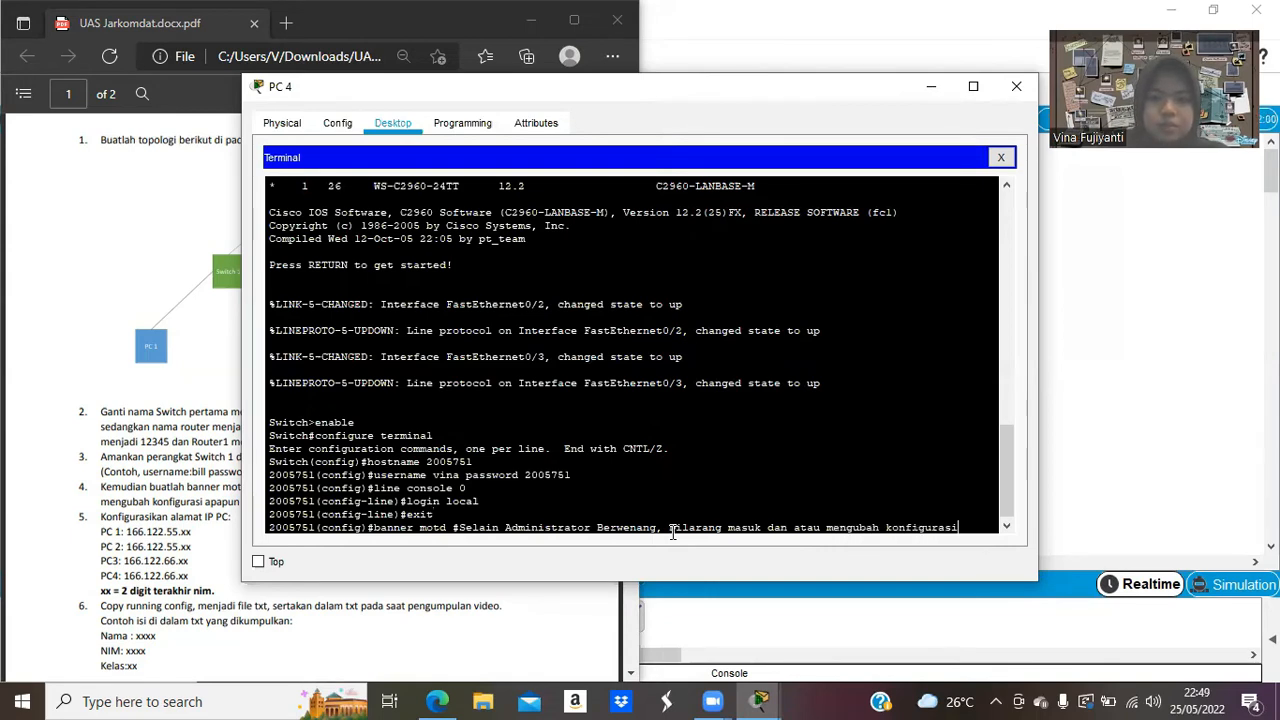
{"action": "type", "text": " apapun pada perangkat!#"}
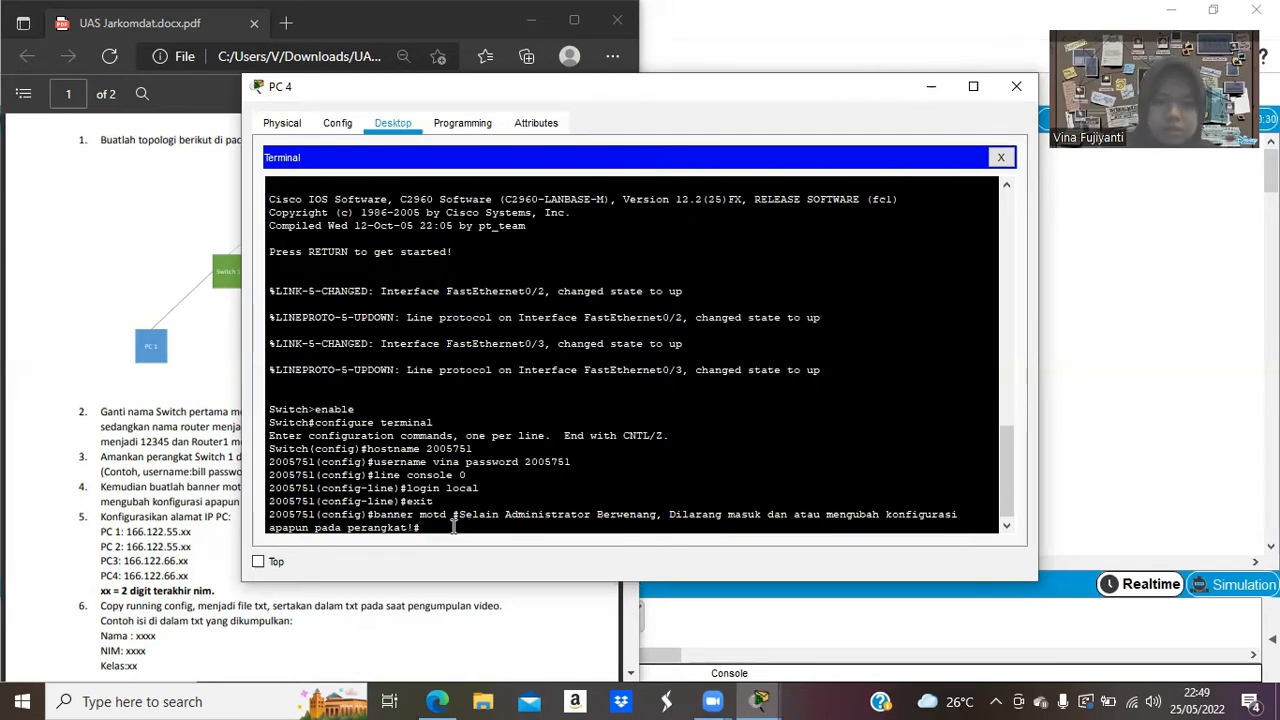
{"action": "key", "text": "Return"}
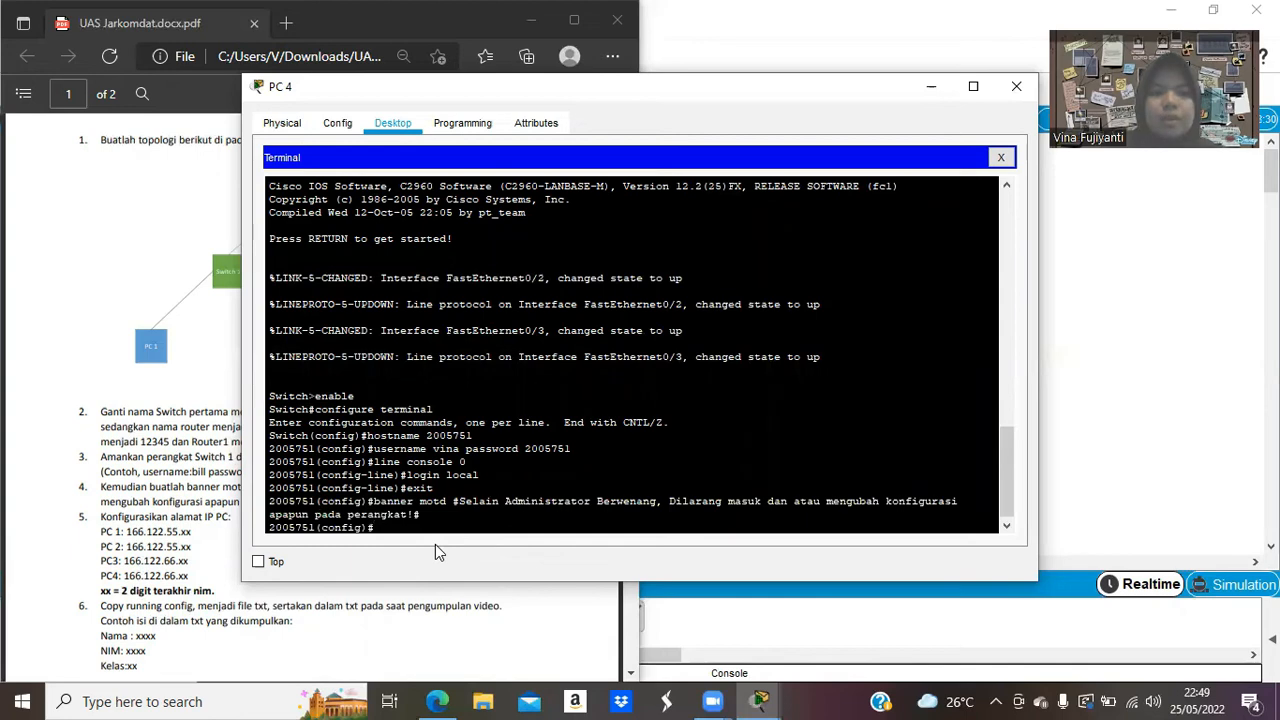
{"action": "type", "text": "exit"}
{"action": "key", "text": "Return"}
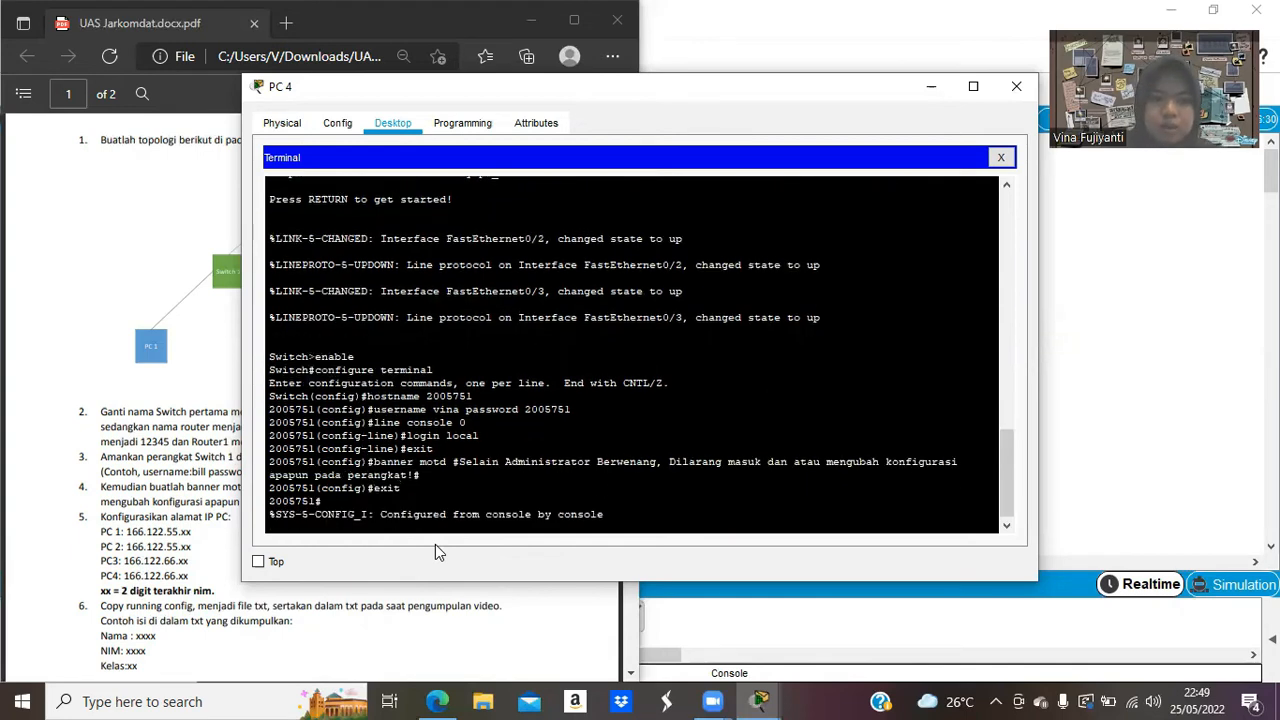
End the console session and log back in with the local username and password.
{"action": "key", "text": "Return"}
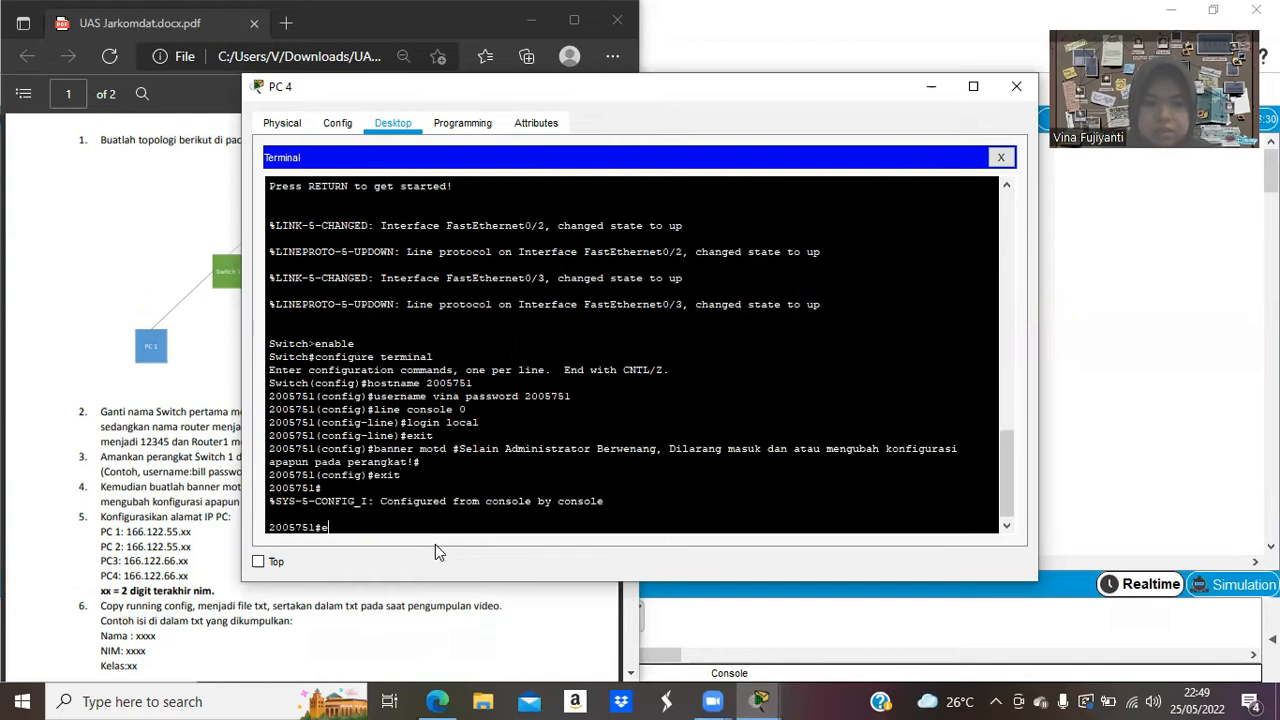
{"action": "type", "text": "exit"}
{"action": "key", "text": "Return"}
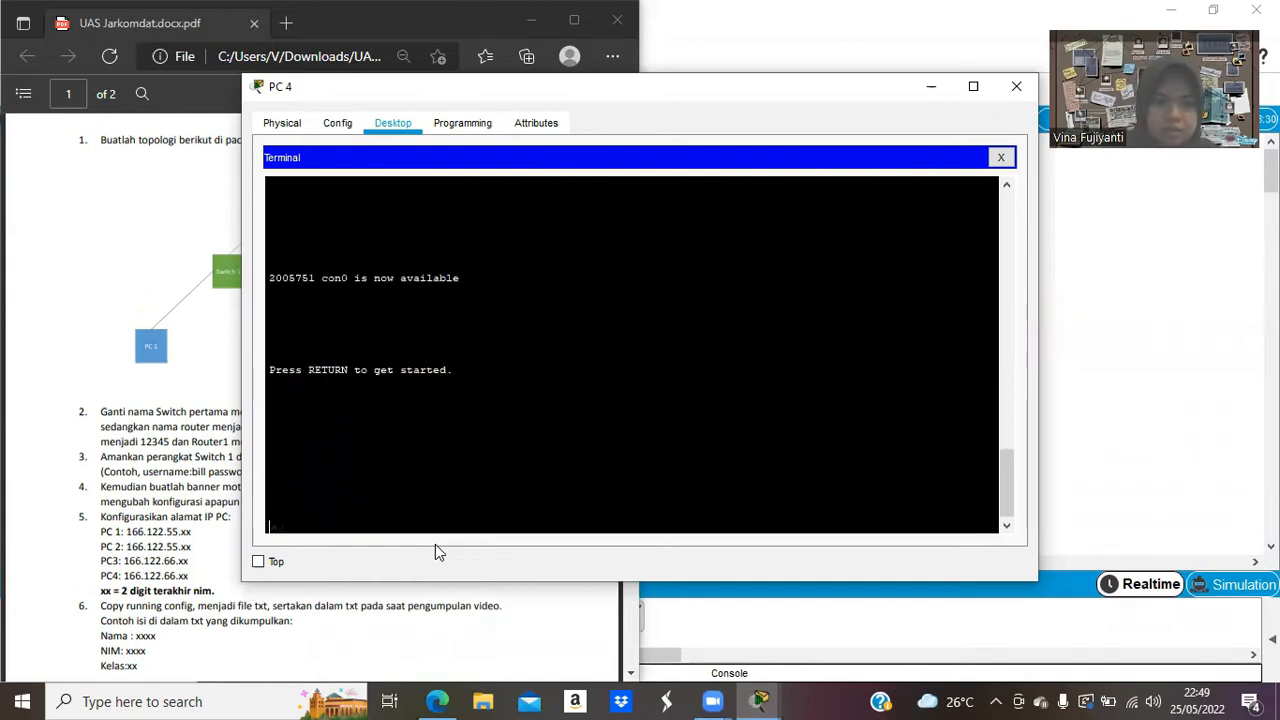
{"action": "key", "text": "Return"}
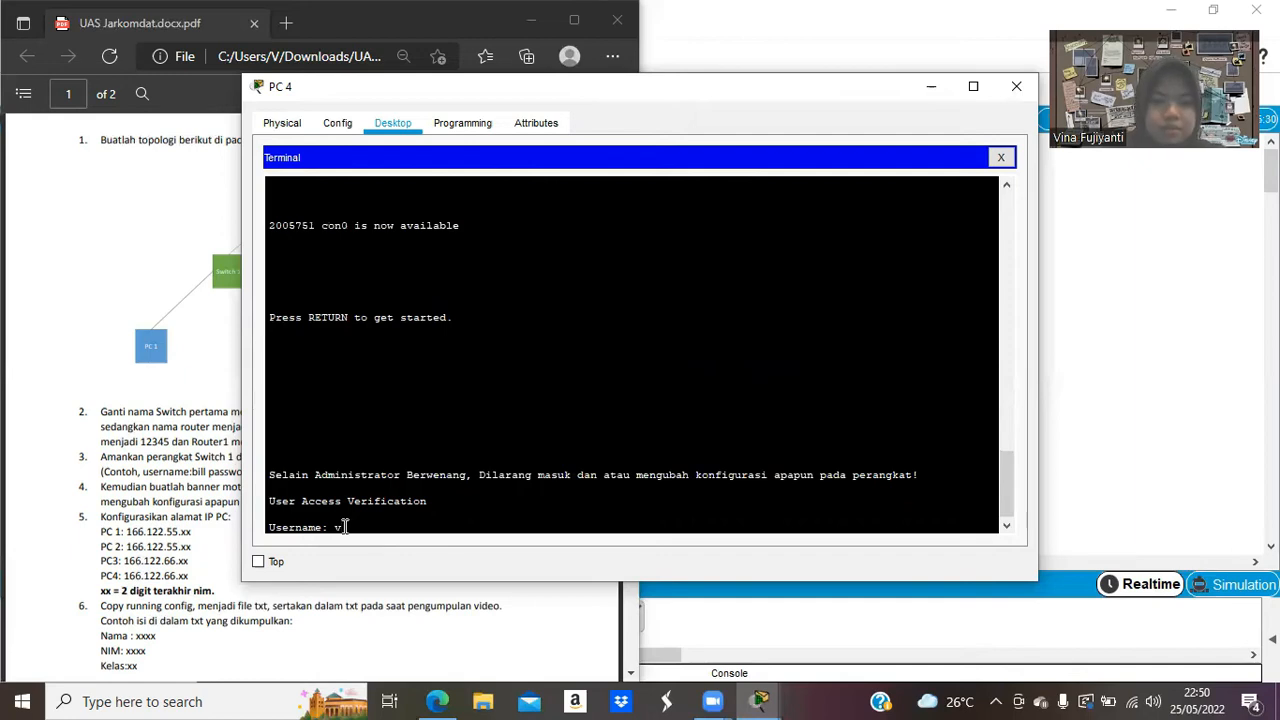
{"action": "type", "text": "ina"}
{"action": "key", "text": "Return"}
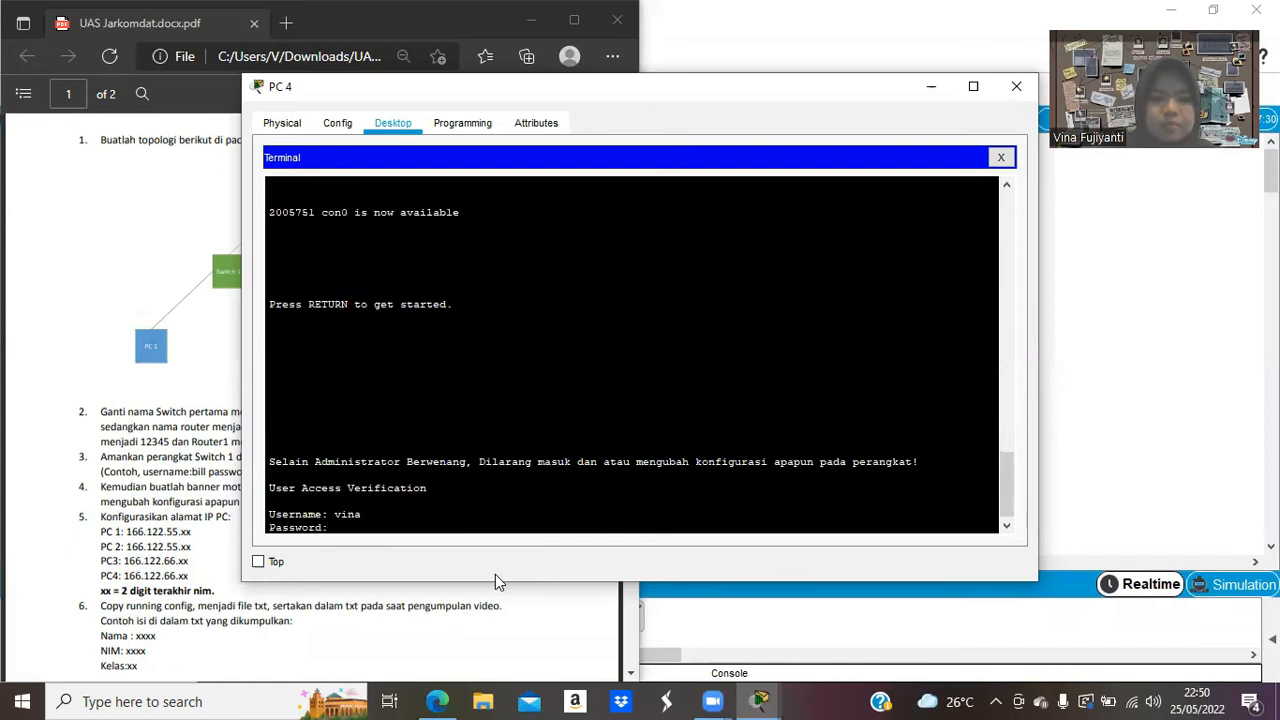
{"action": "key", "text": "Return"}
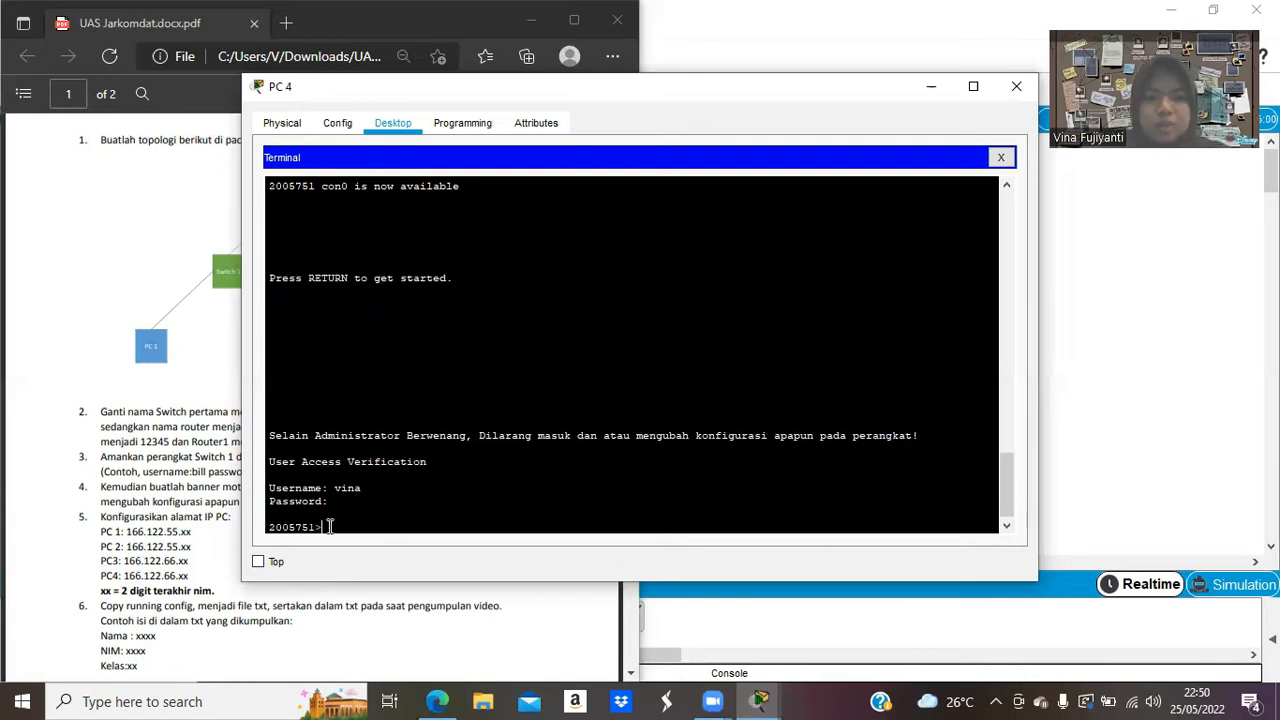
Enter privileged mode on the switch and close PC 4's window.
{"action": "type", "text": "nable"}
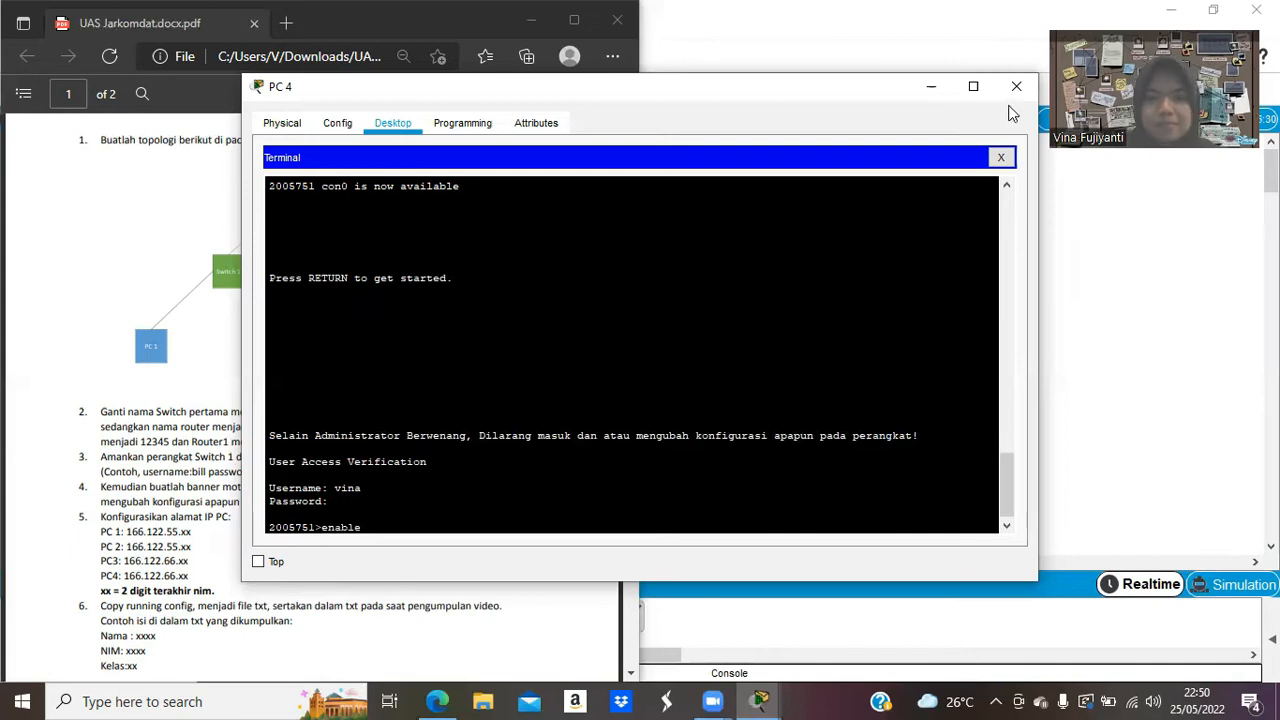
{"action": "key", "text": "Return"}
{"action": "left_click", "coordinate": [1017, 91]}
{"action": "left_click", "coordinate": [740, 507]}
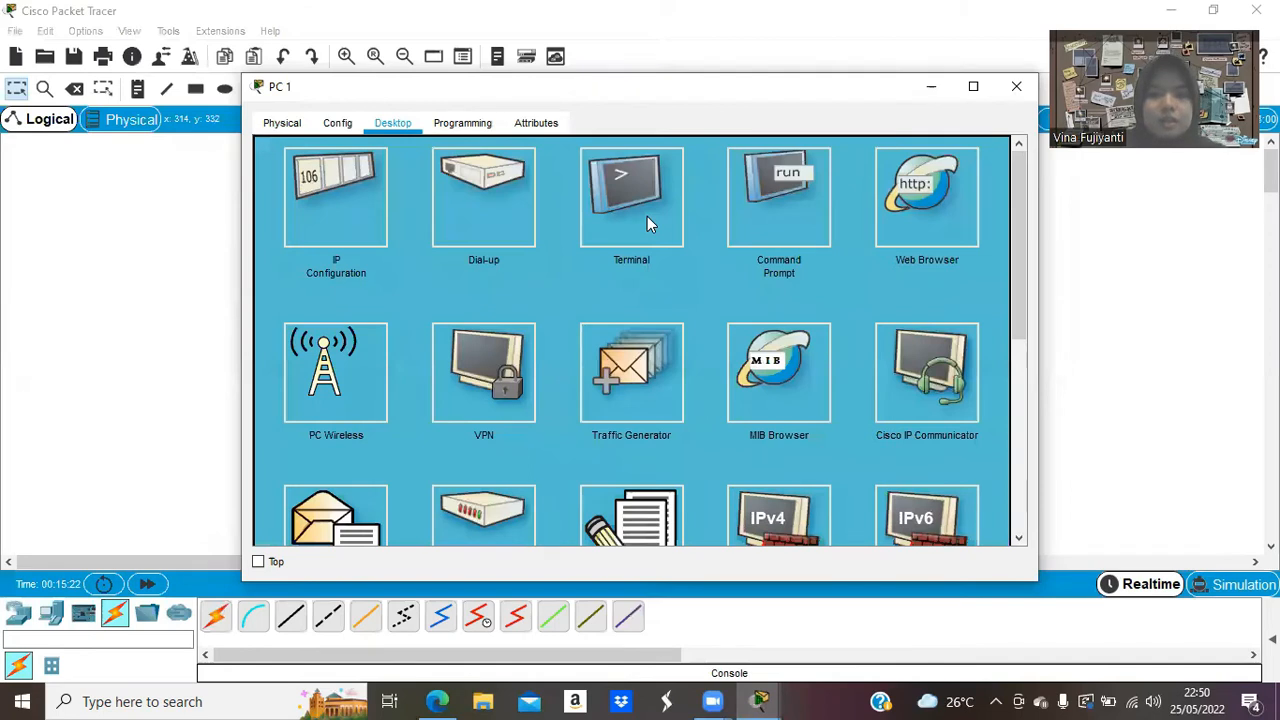
From PC 1's terminal, exit the first switch's configuration and log in as the local user.
{"action": "left_click", "coordinate": [648, 223]}
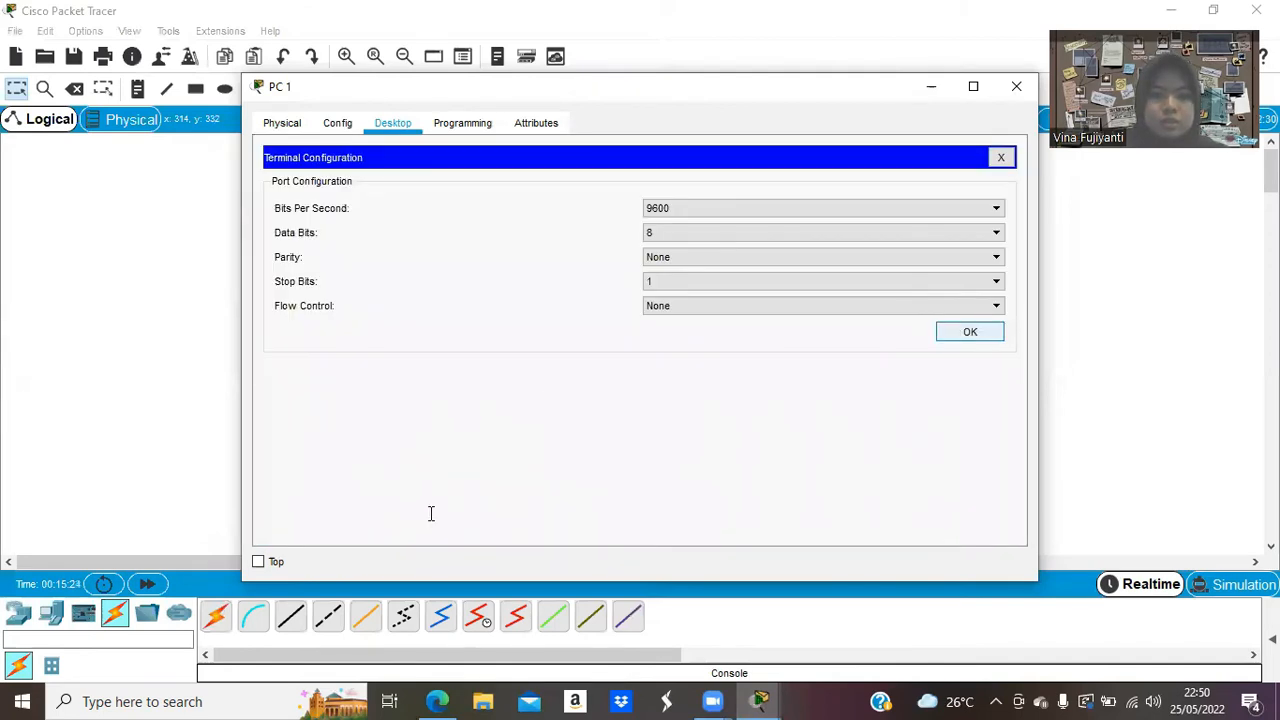
{"action": "key", "text": "Return"}
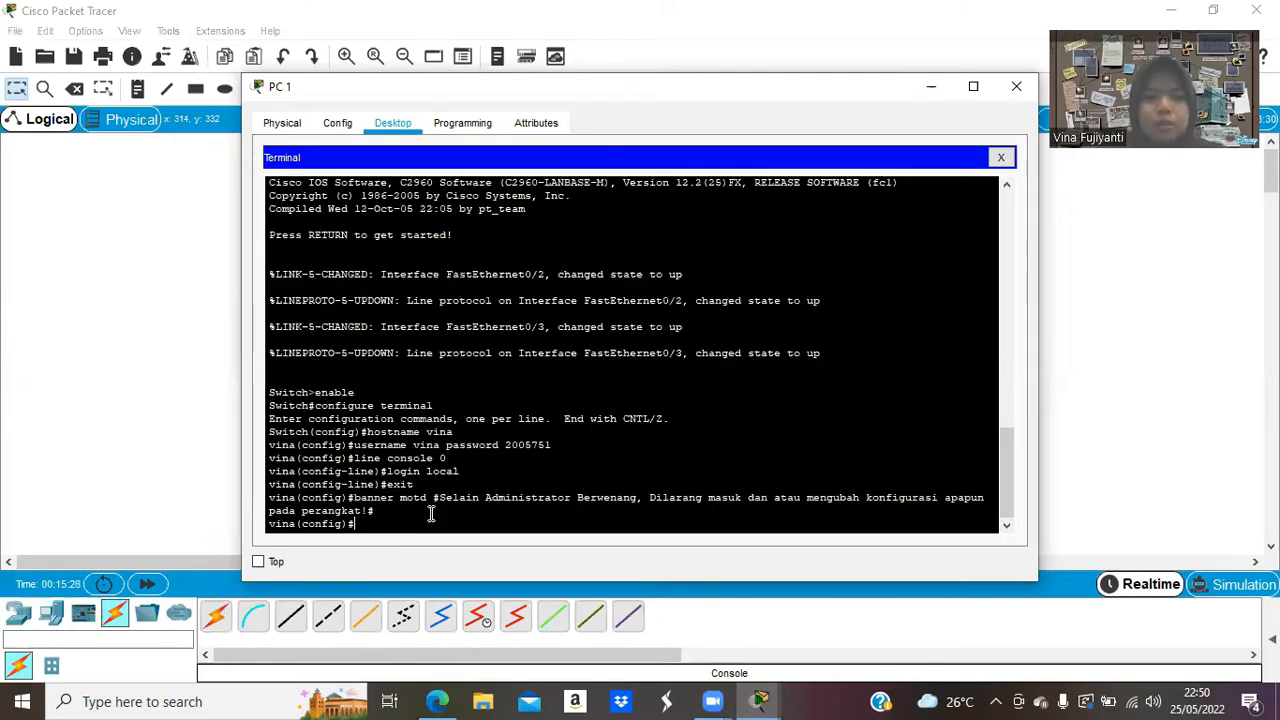
{"action": "type", "text": "exit"}
{"action": "key", "text": "Return"}
{"action": "type", "text": "e"}
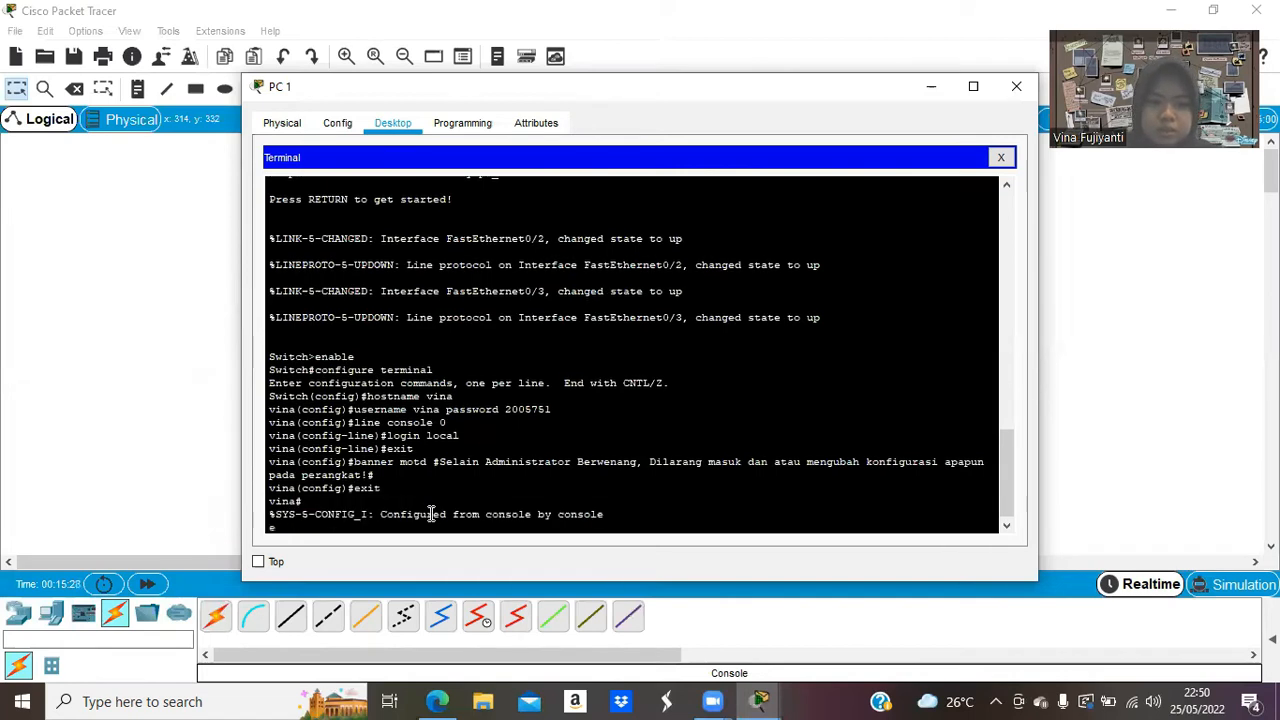
{"action": "type", "text": "xi"}
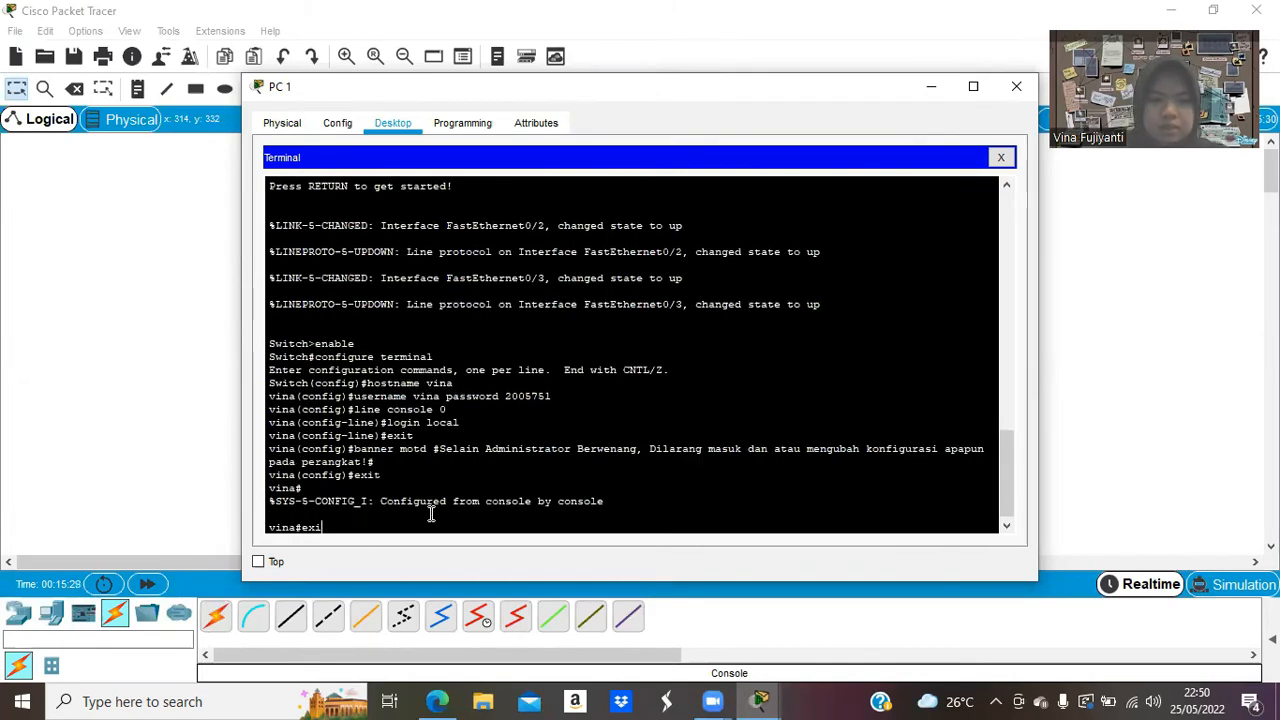
{"action": "type", "text": "t"}
{"action": "key", "text": "Return"}
{"action": "key", "text": "Return"}
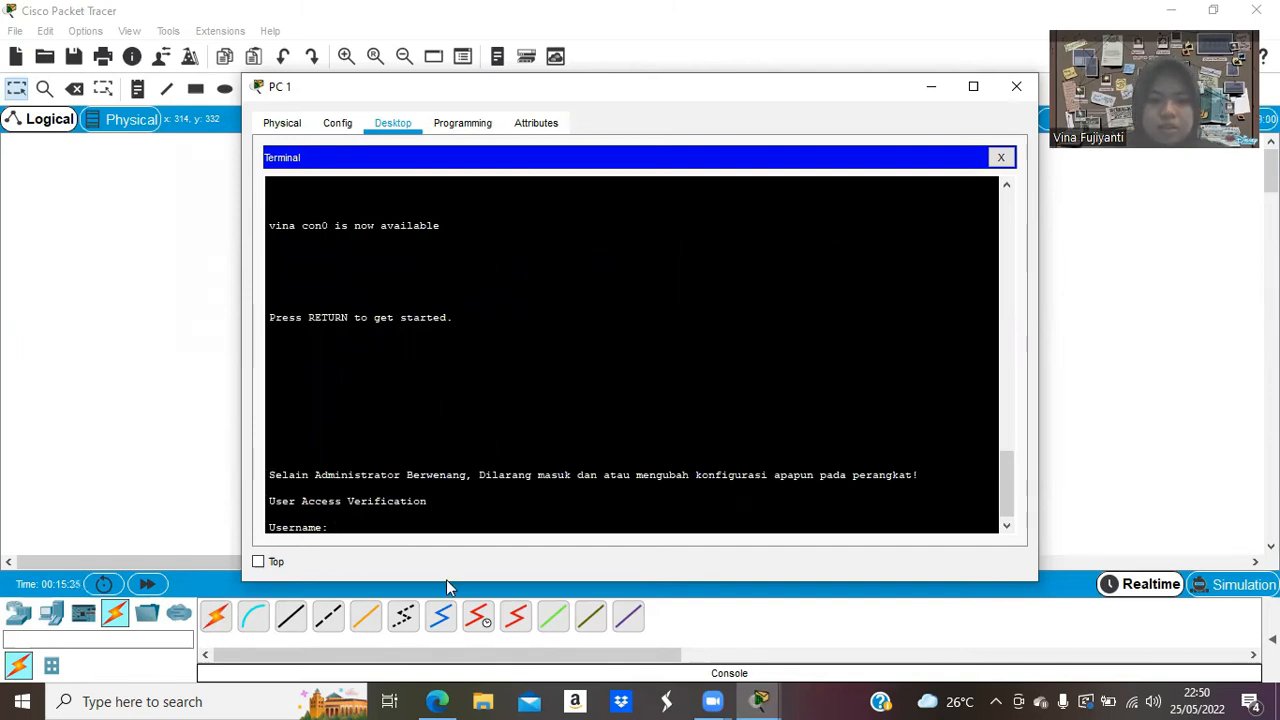
{"action": "type", "text": "vina"}
{"action": "key", "text": "Return"}
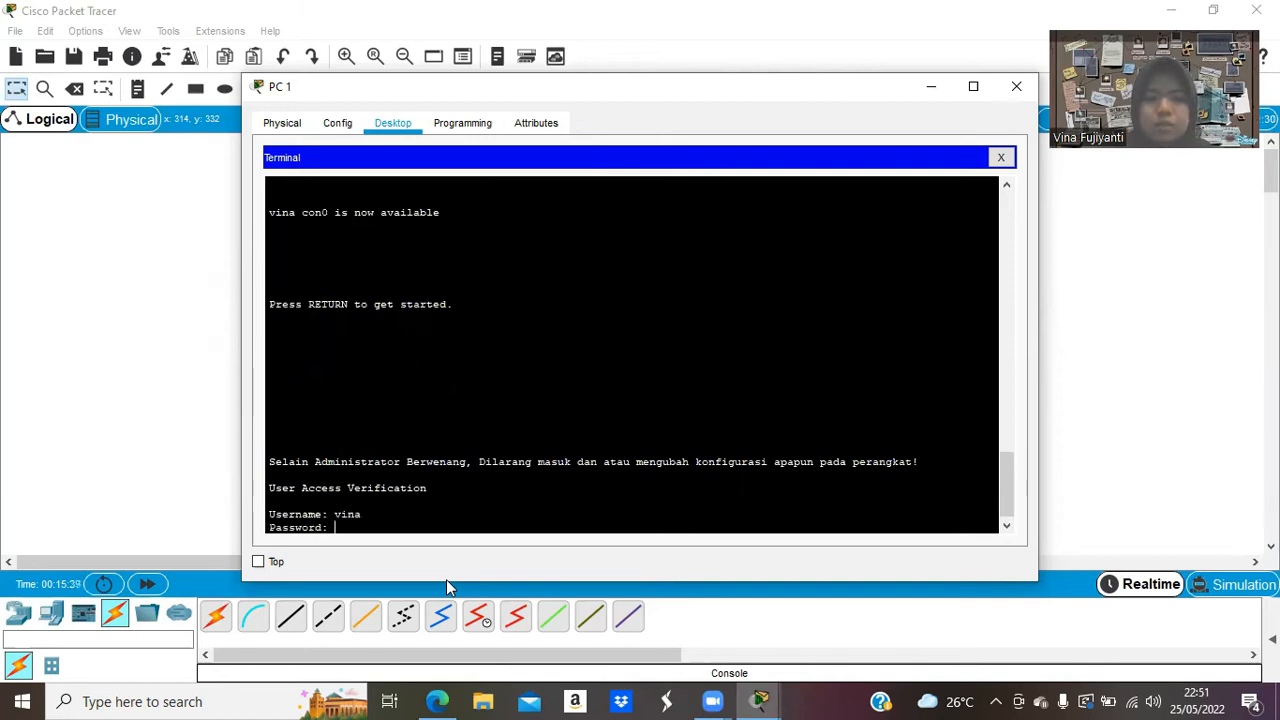
{"action": "key", "text": "Return"}
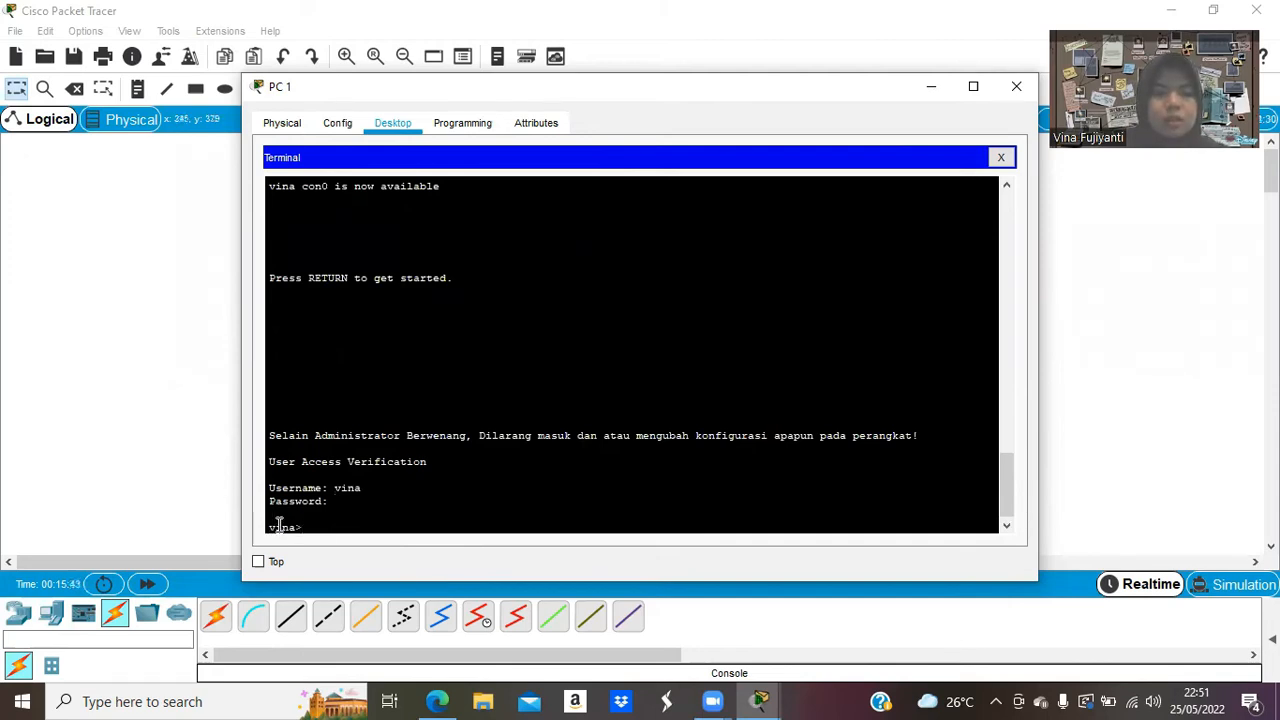
{"action": "triple_click", "coordinate": [307, 528]}
{"action": "left_click", "coordinate": [307, 528]}
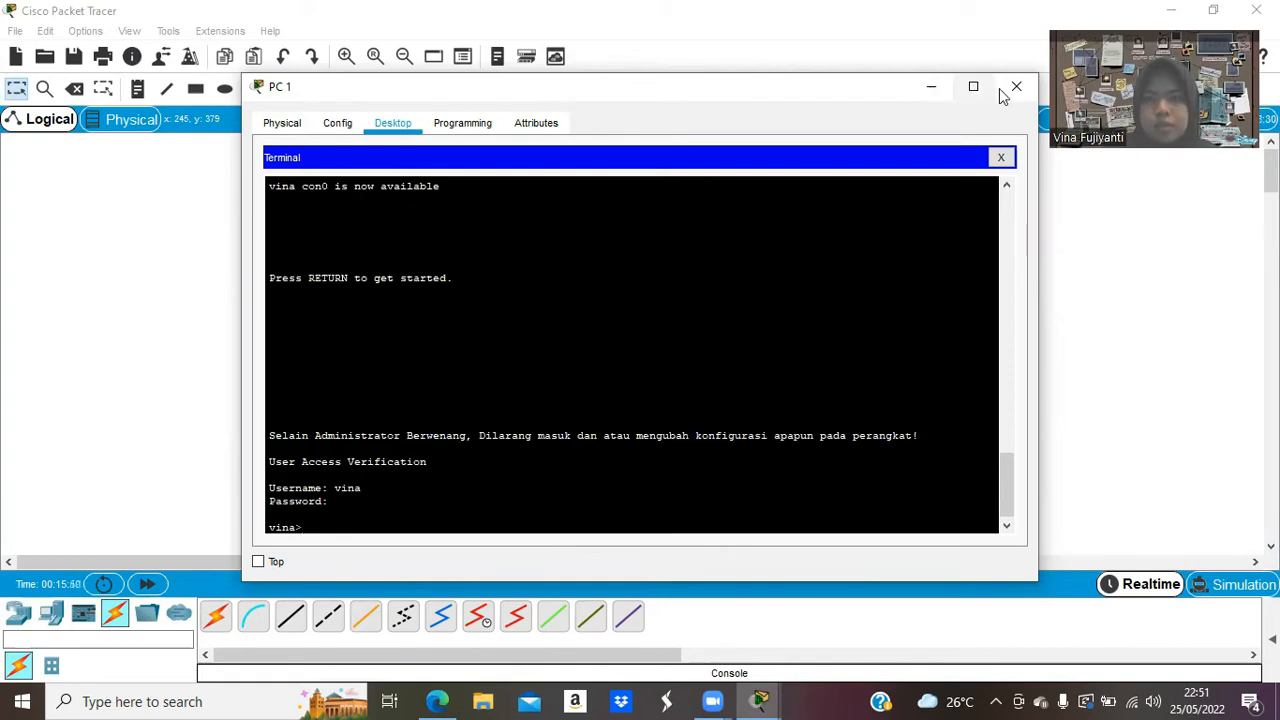
Review the PC IP addressing steps in the assignment PDF, then return to Packet Tracer.
{"action": "left_click", "coordinate": [435, 701]}
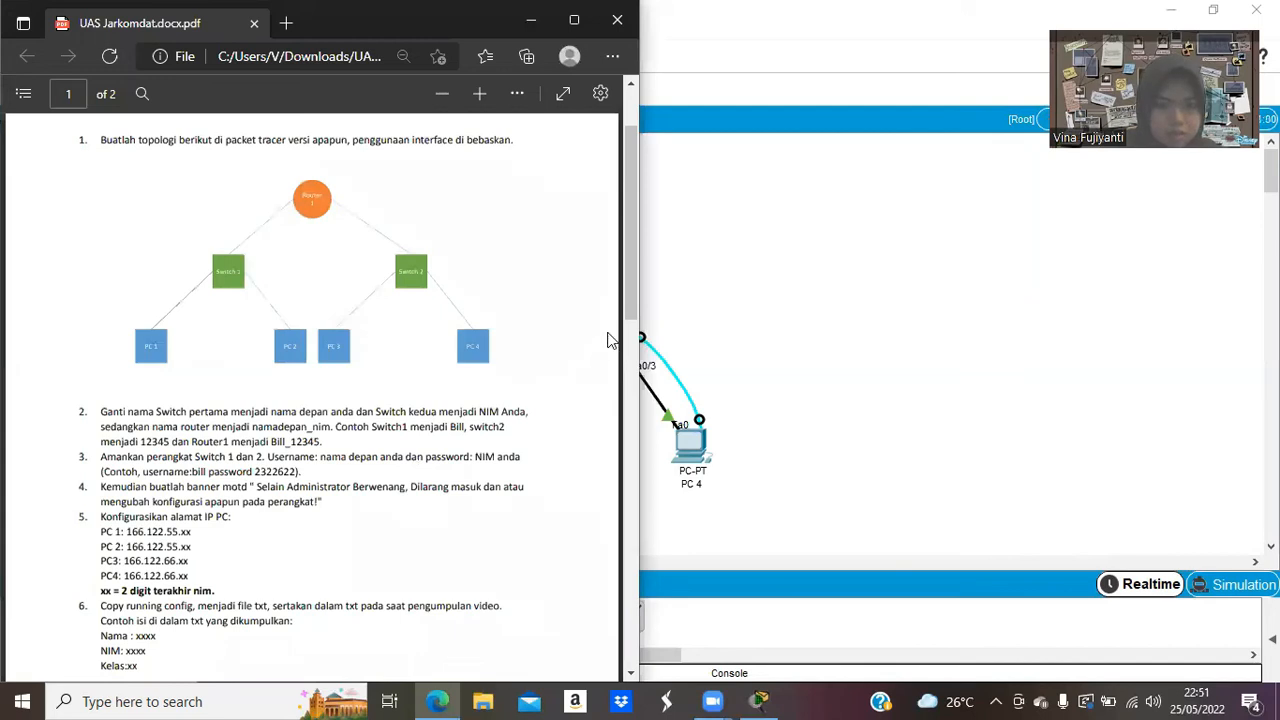
{"action": "scroll", "coordinate": [620, 372], "scroll_direction": "down", "scroll_amount": 1}
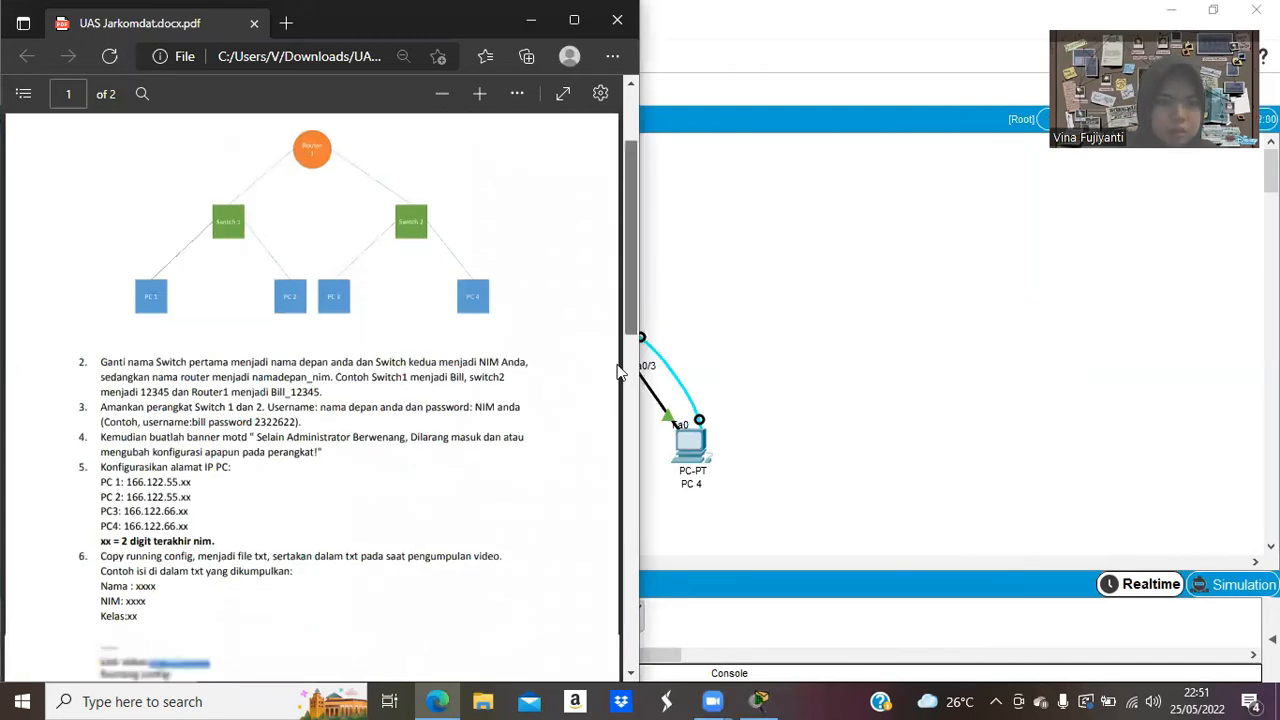
{"action": "scroll", "coordinate": [210, 330], "scroll_direction": "down", "scroll_amount": 3}
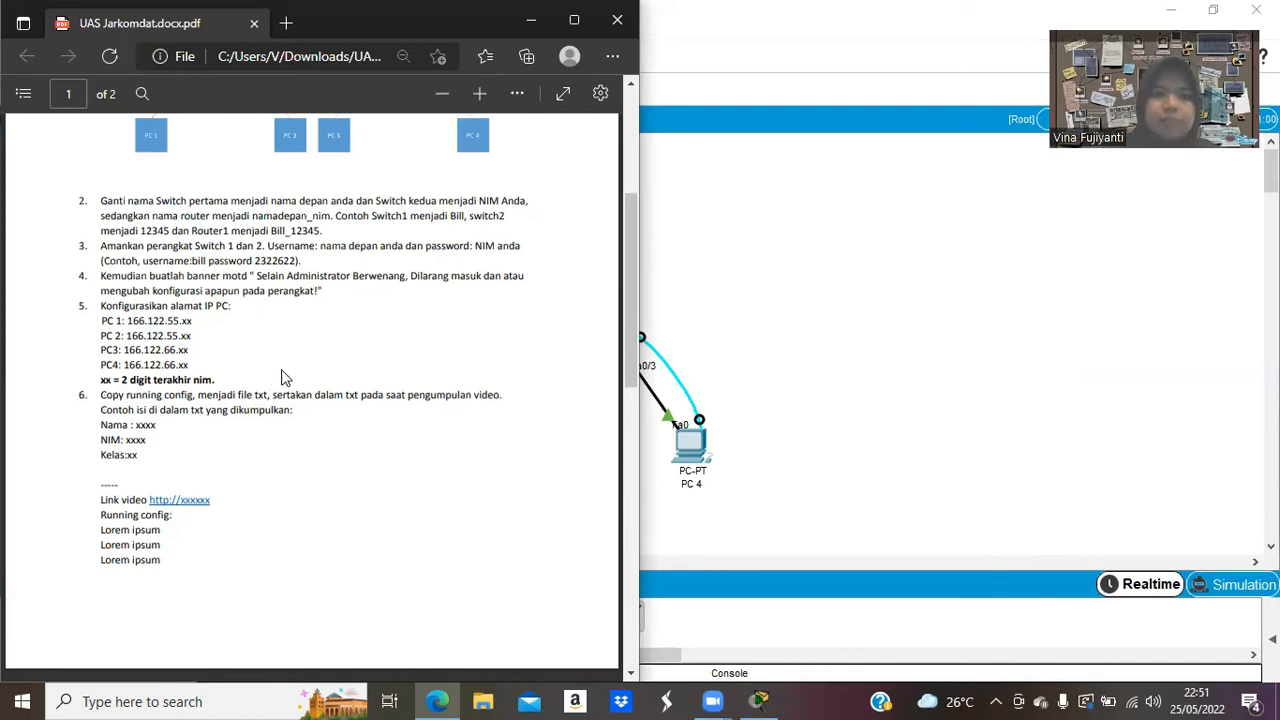
{"action": "left_click", "coordinate": [781, 364]}
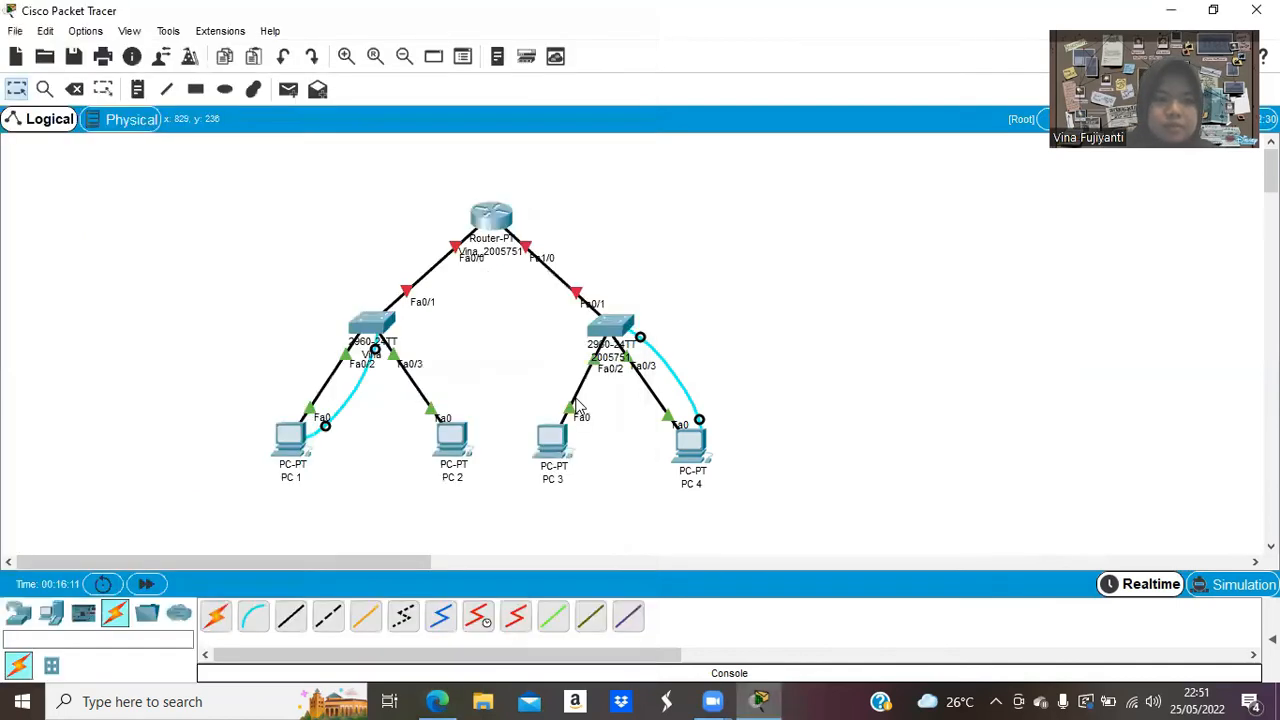
Open PC 1's IP Configuration and enter IP address 166.122.55.51.
{"action": "left_click", "coordinate": [288, 437]}
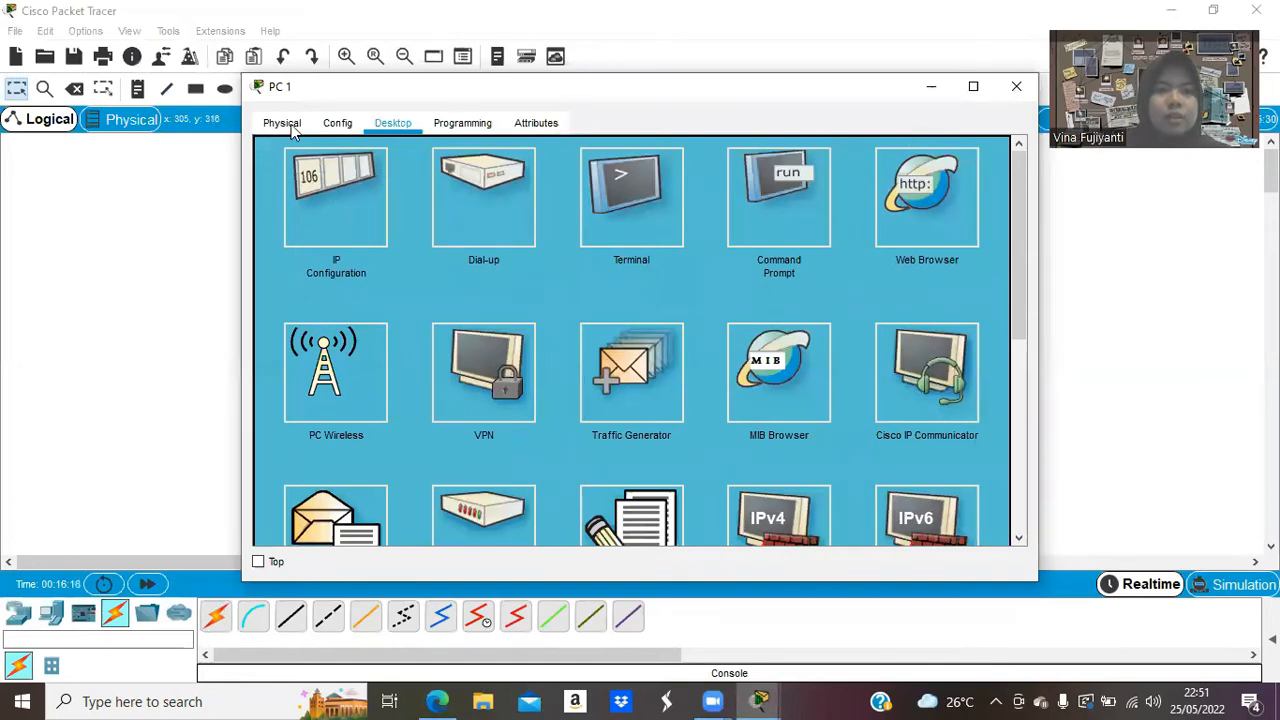
{"action": "left_click", "coordinate": [332, 220]}
{"action": "left_click", "coordinate": [557, 173]}
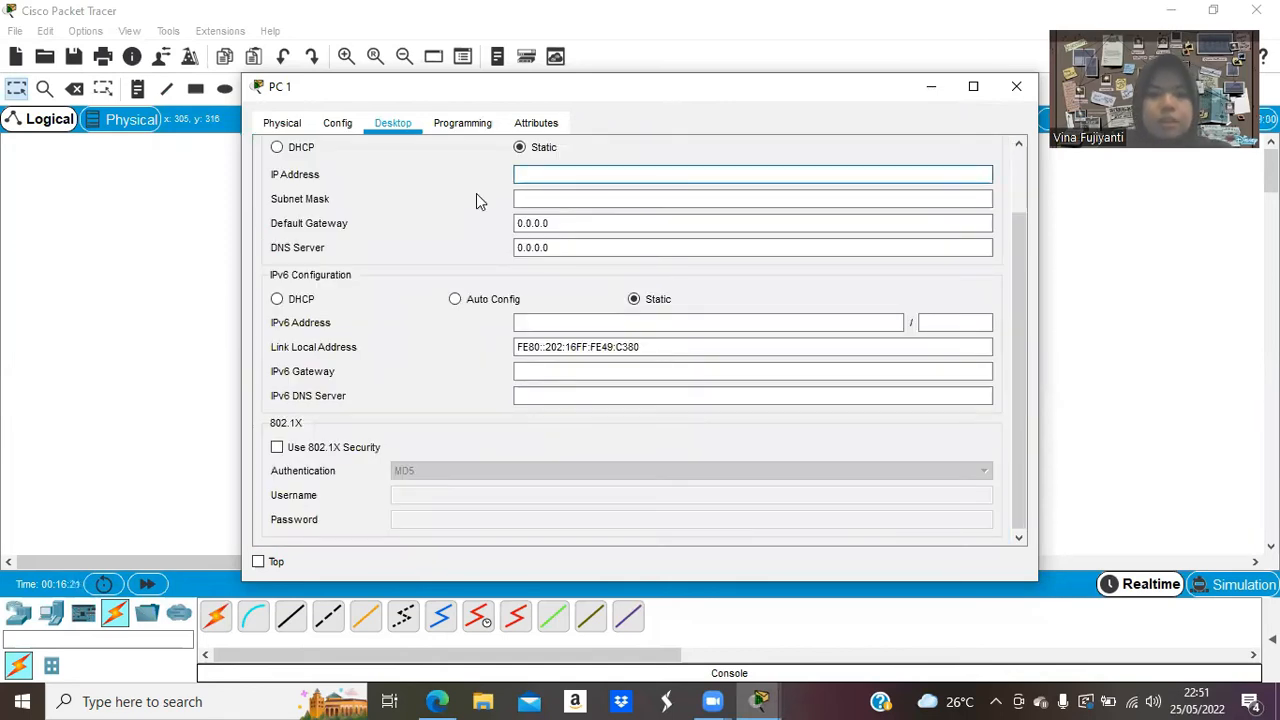
{"action": "type", "text": "166.1"}
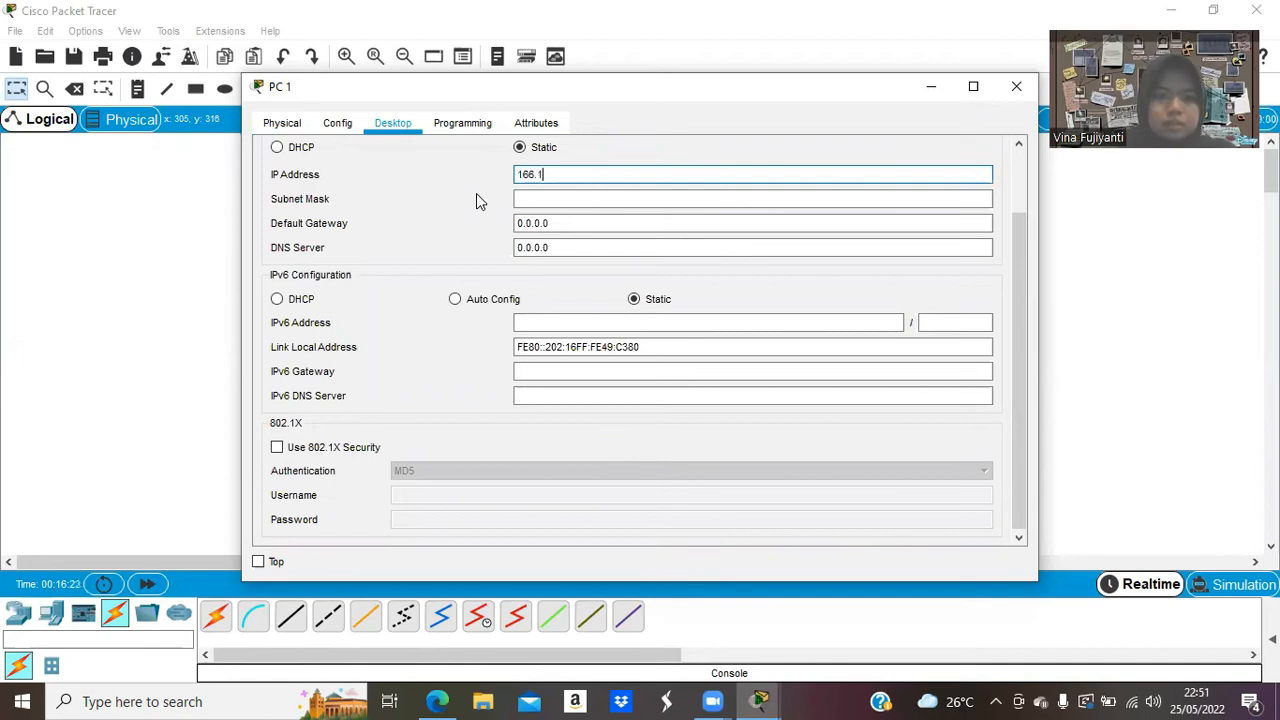
{"action": "type", "text": "22.55."}
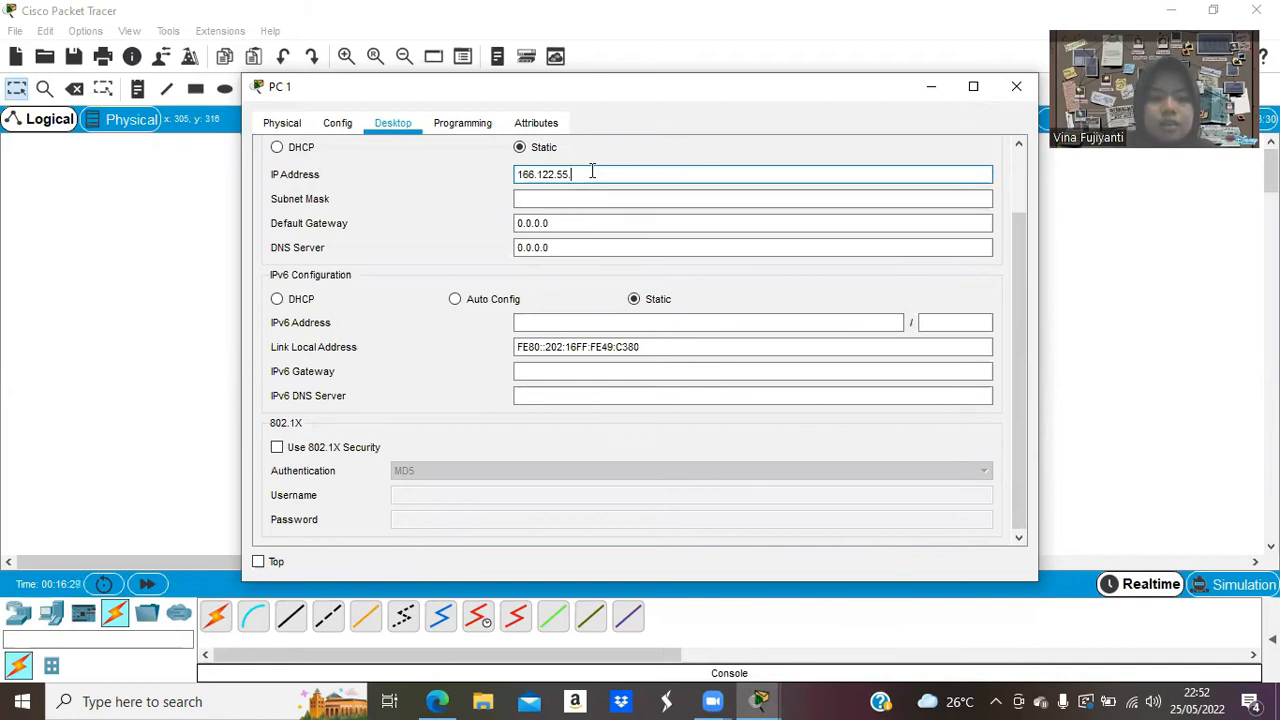
{"action": "type", "text": "51"}
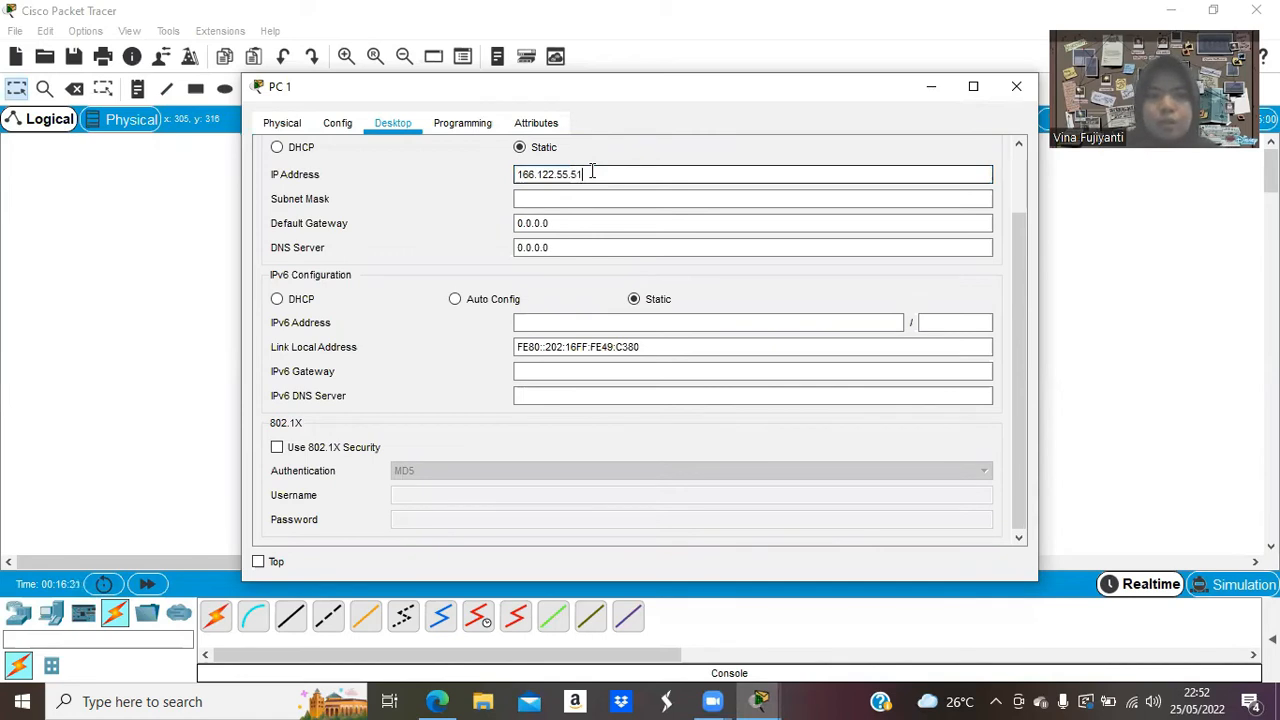
Set PC 1's subnet mask to 255.255.255.0 and gateway to 166.122.55.1, then close the window.
{"action": "left_click", "coordinate": [578, 194]}
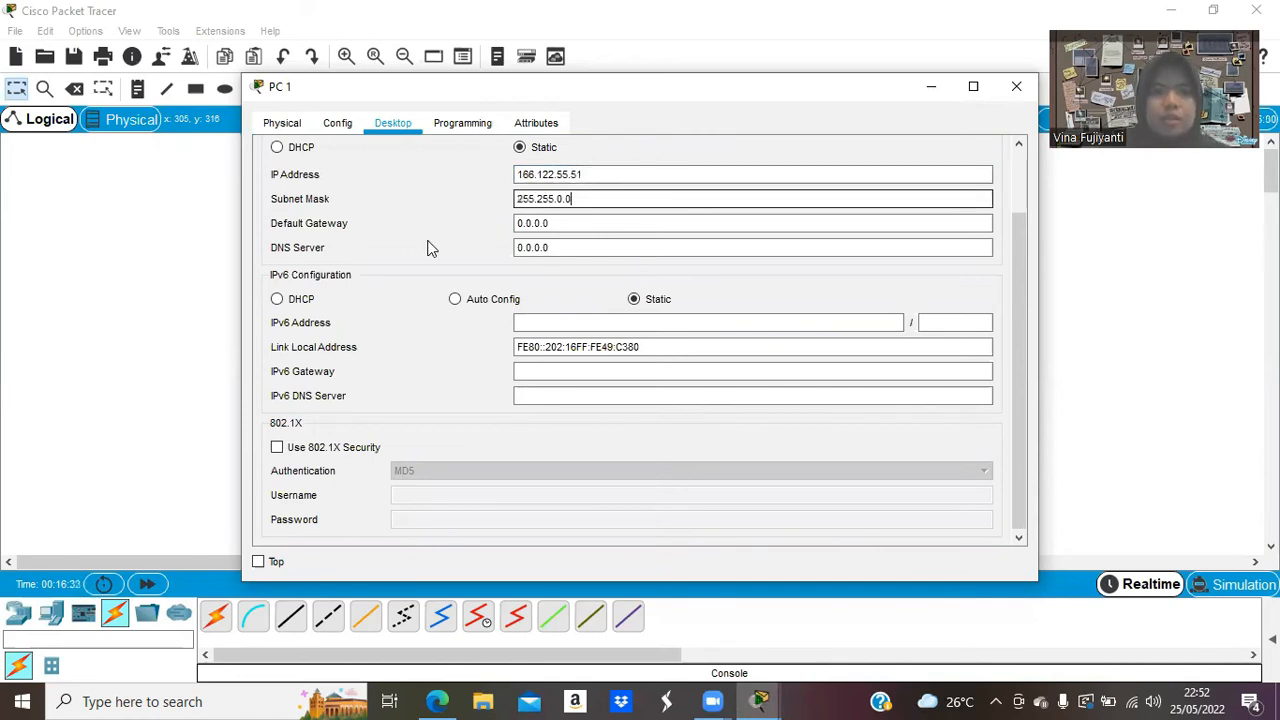
{"action": "left_click", "coordinate": [560, 197]}
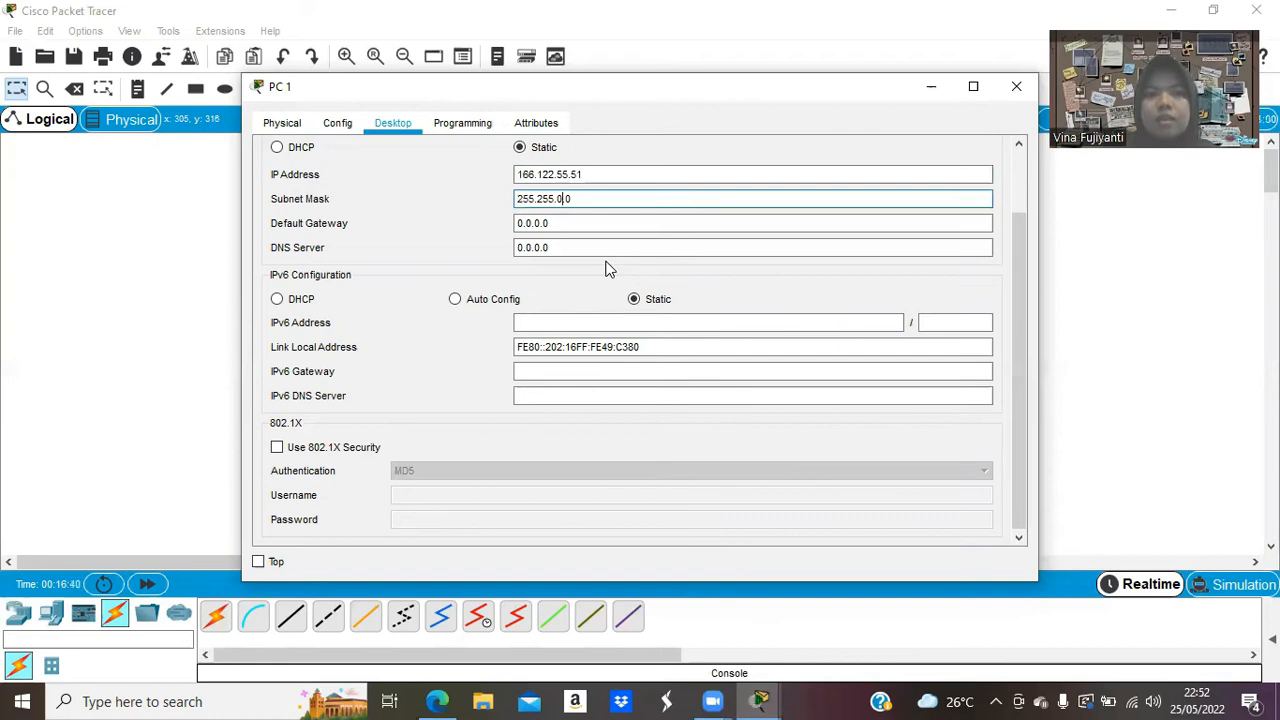
{"action": "key", "text": "BackSpace"}
{"action": "key", "text": "BackSpace"}
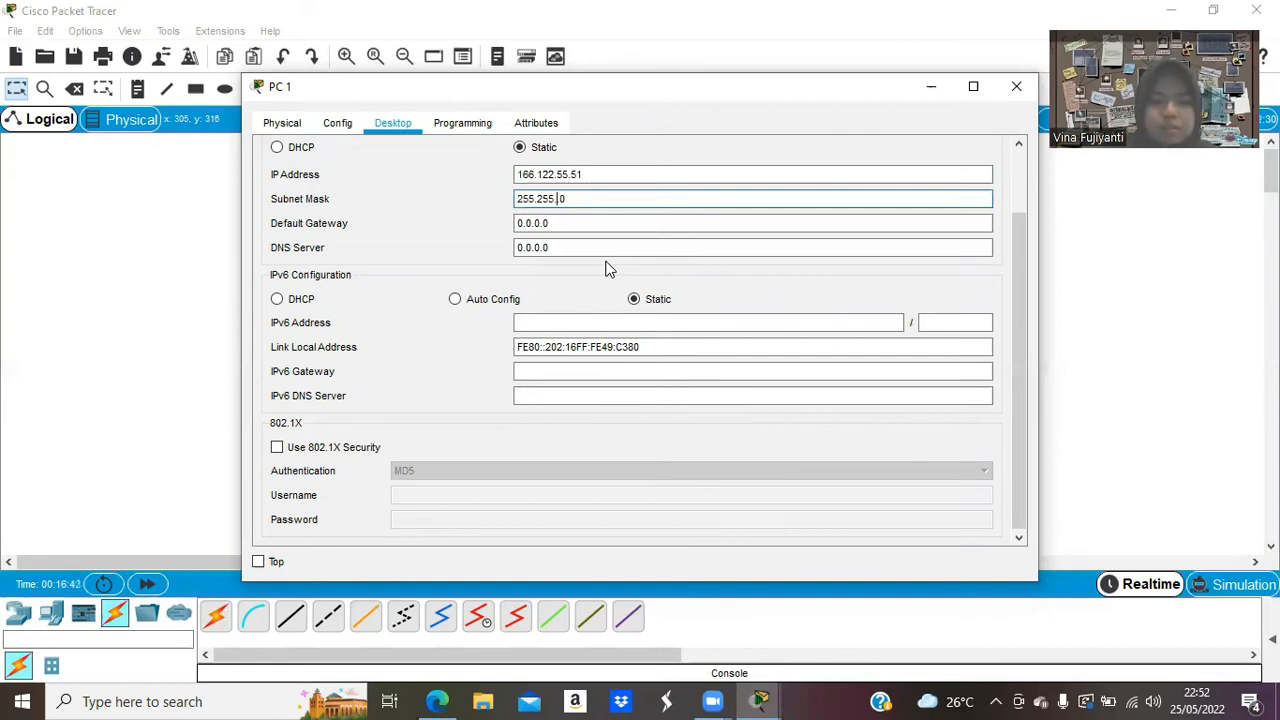
{"action": "type", "text": "255."}
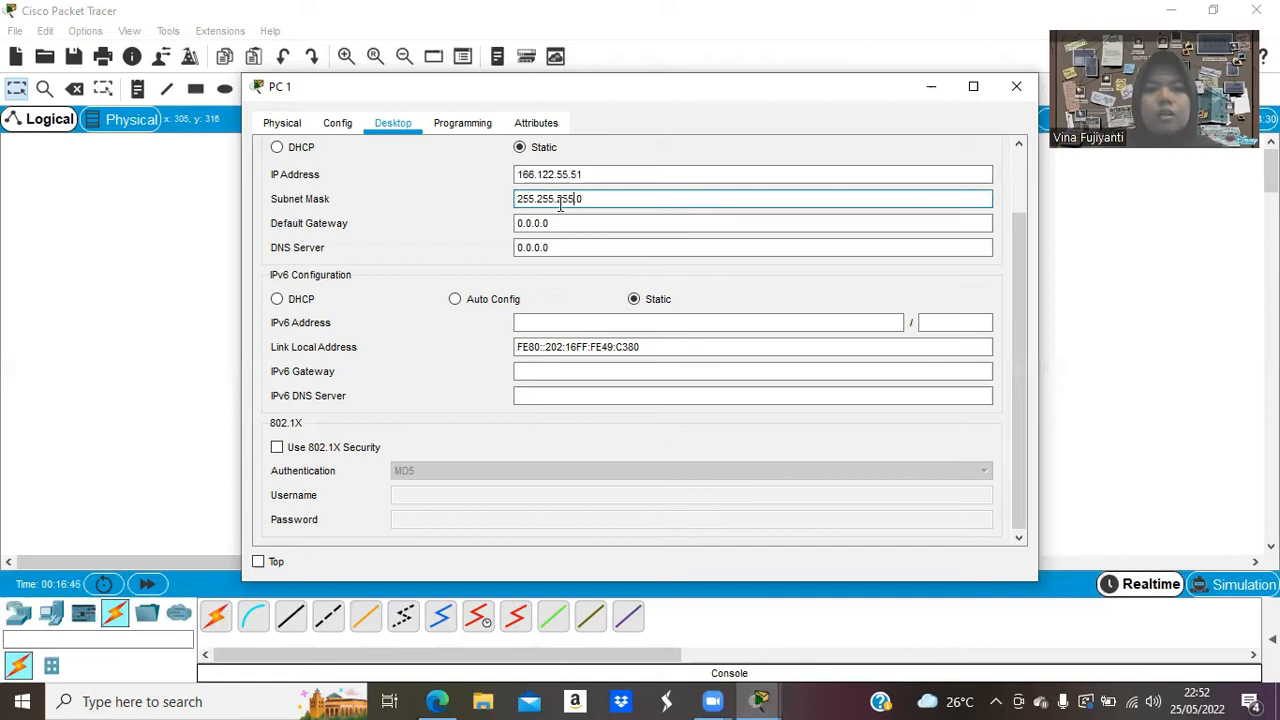
{"action": "left_click", "coordinate": [575, 247]}
{"action": "left_click", "coordinate": [606, 195]}
{"action": "left_click", "coordinate": [557, 222]}
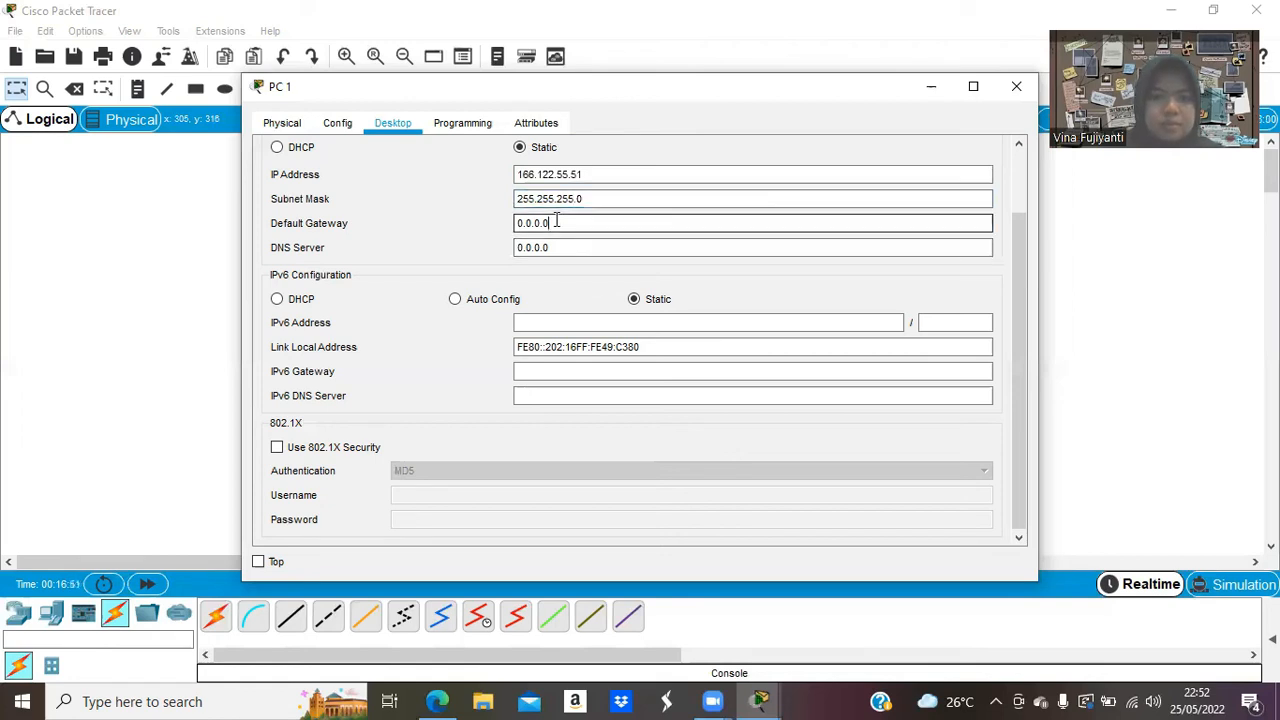
{"action": "key", "text": "BackSpace"}
{"action": "key", "text": "BackSpace"}
{"action": "key", "text": "BackSpace"}
{"action": "key", "text": "BackSpace"}
{"action": "key", "text": "BackSpace"}
{"action": "key", "text": "BackSpace"}
{"action": "key", "text": "BackSpace"}
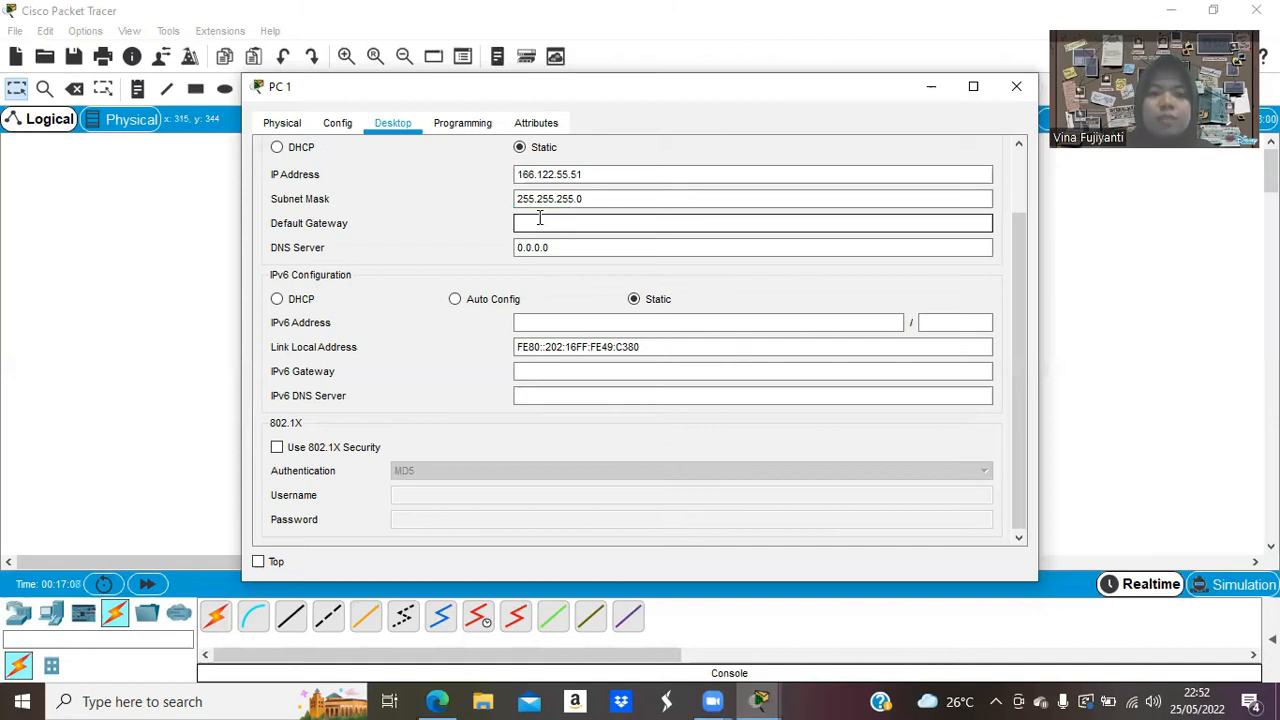
{"action": "type", "text": "1"}
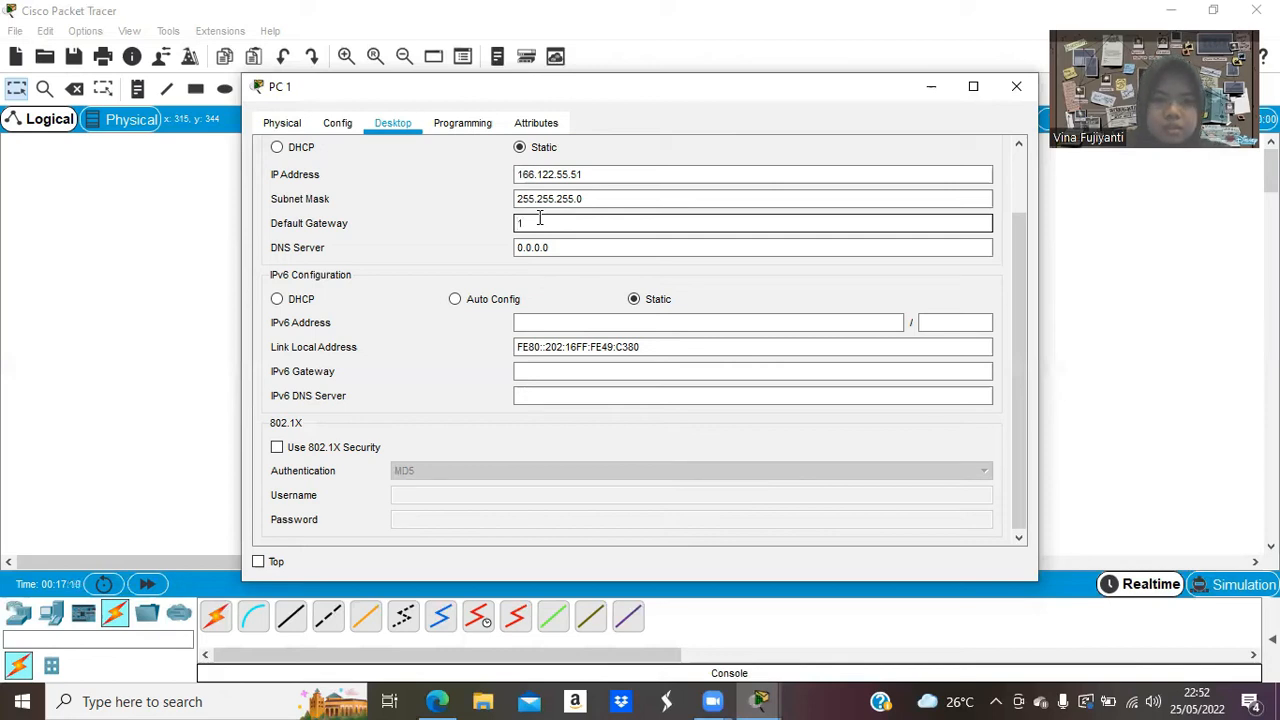
{"action": "type", "text": "66."}
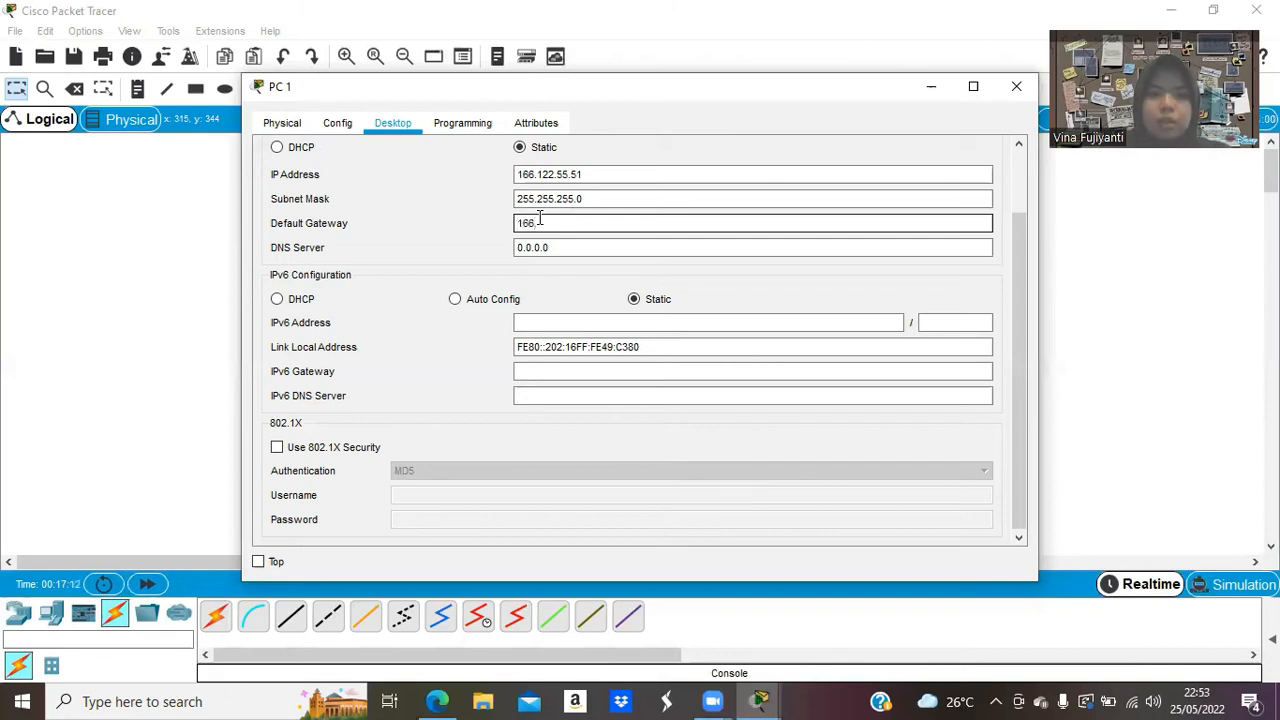
{"action": "type", "text": "122.55.1"}
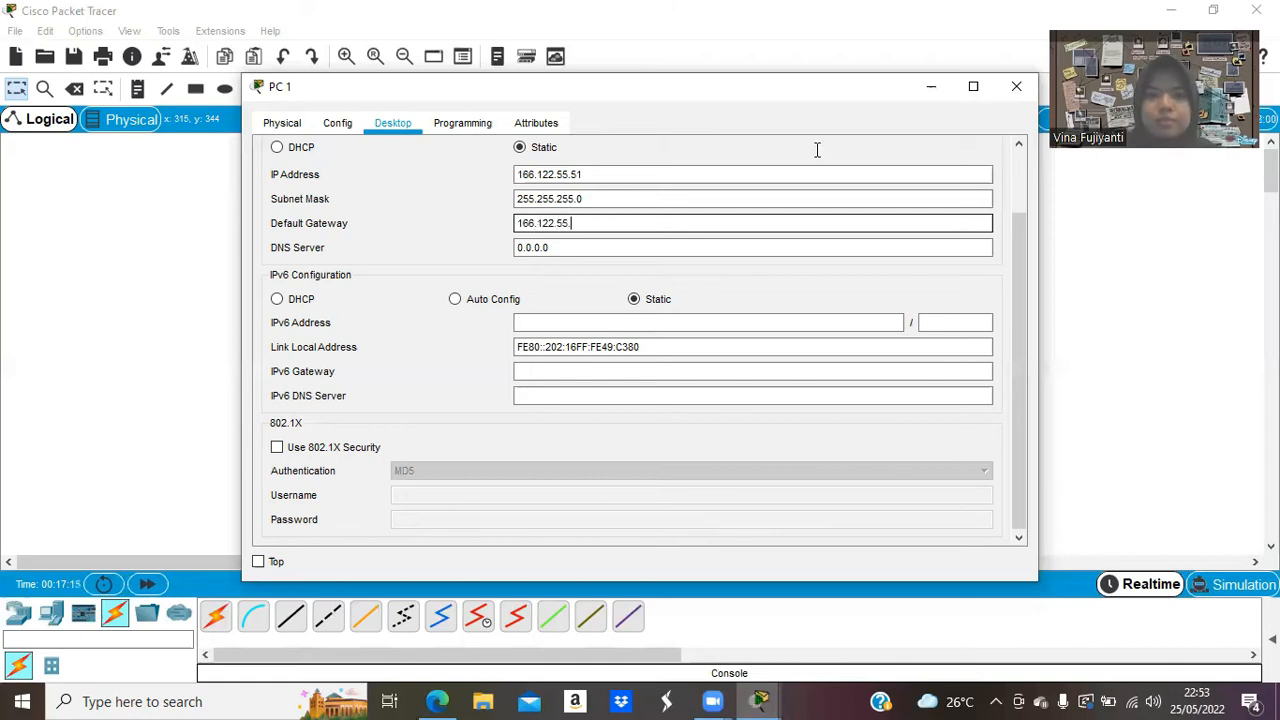
{"action": "left_click", "coordinate": [1012, 88]}
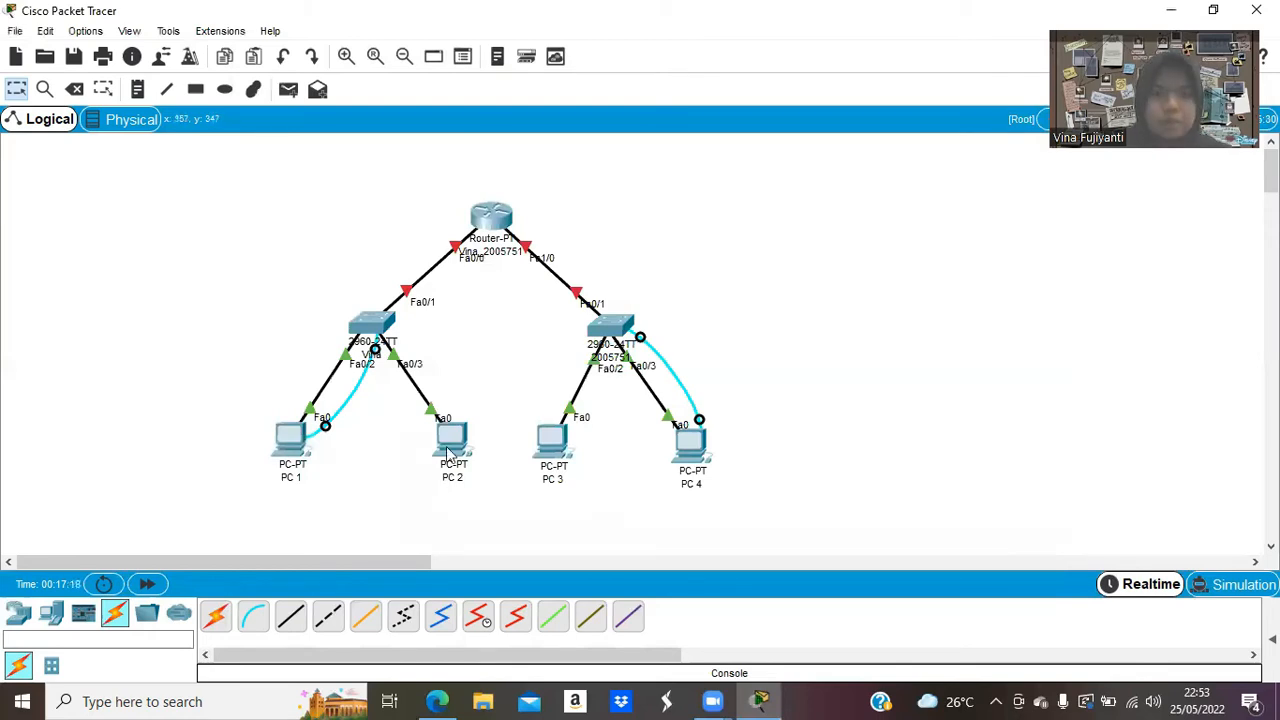
Open PC 2's IP Configuration and enter IP address 166.122.55.52.
{"action": "left_click", "coordinate": [447, 447]}
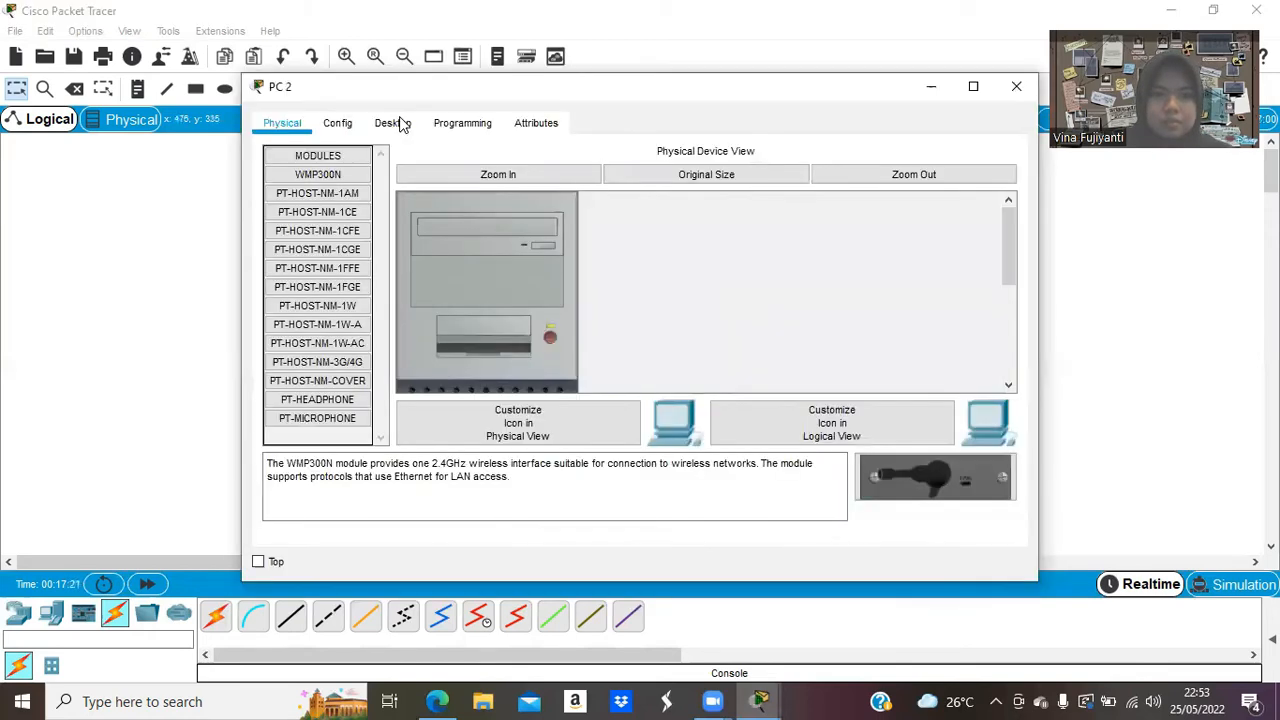
{"action": "left_click", "coordinate": [393, 123]}
{"action": "left_click", "coordinate": [334, 197]}
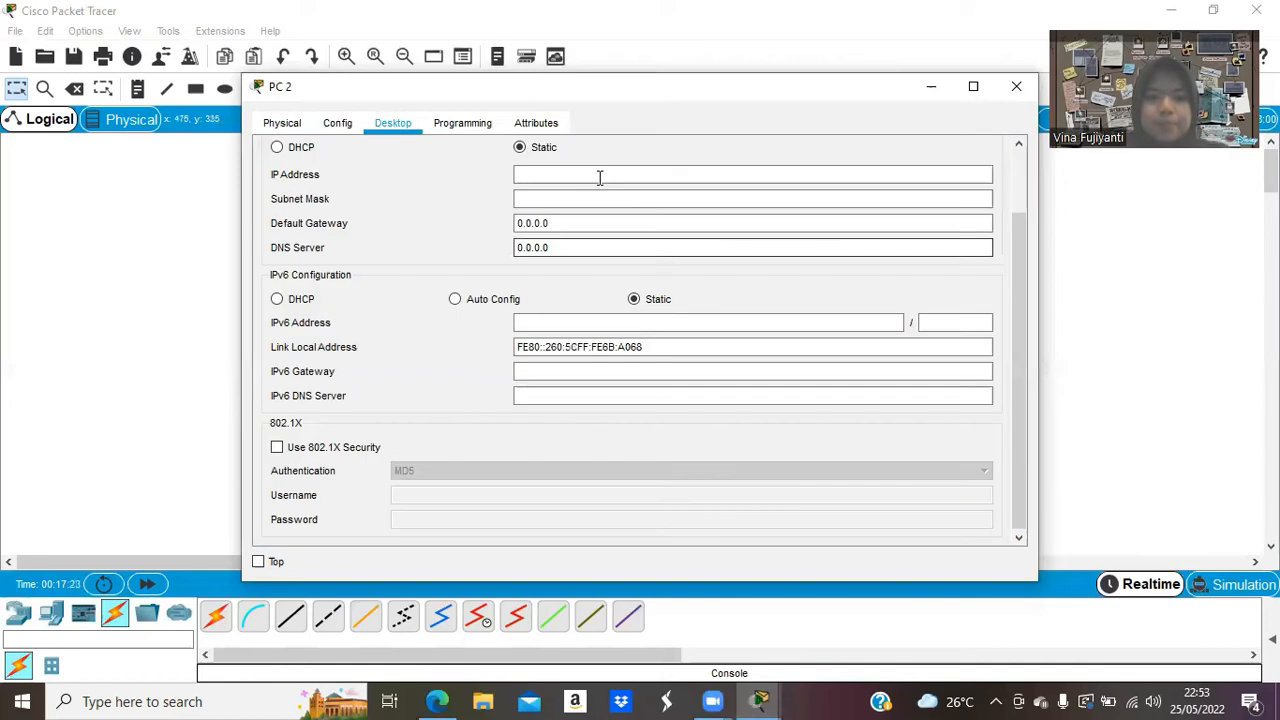
{"action": "left_click", "coordinate": [600, 177]}
{"action": "type", "text": "166.1"}
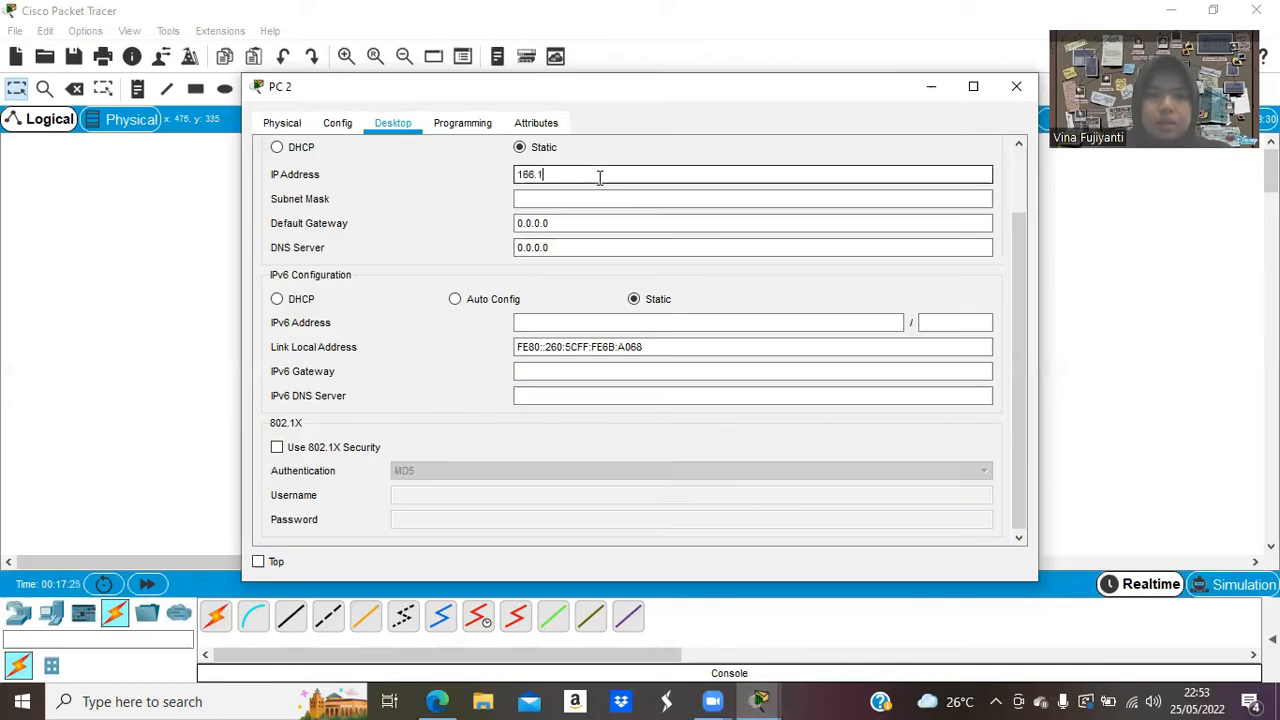
{"action": "type", "text": "22."}
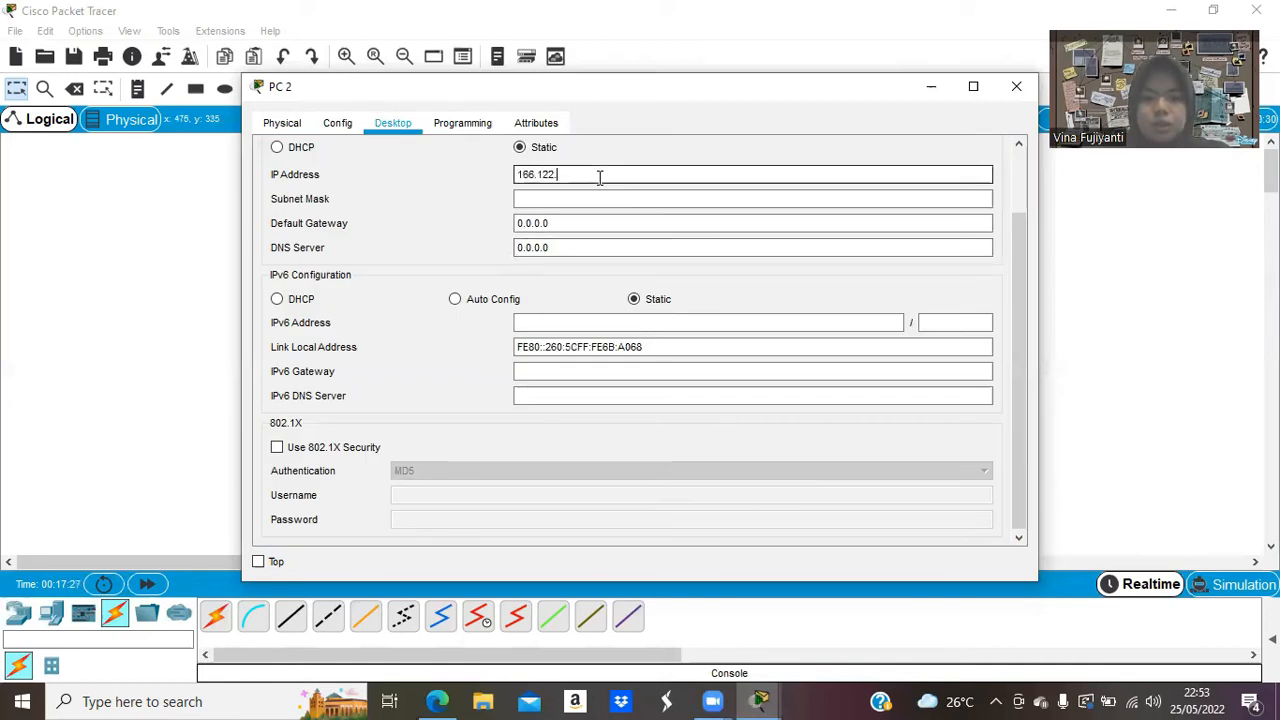
{"action": "type", "text": "55.52"}
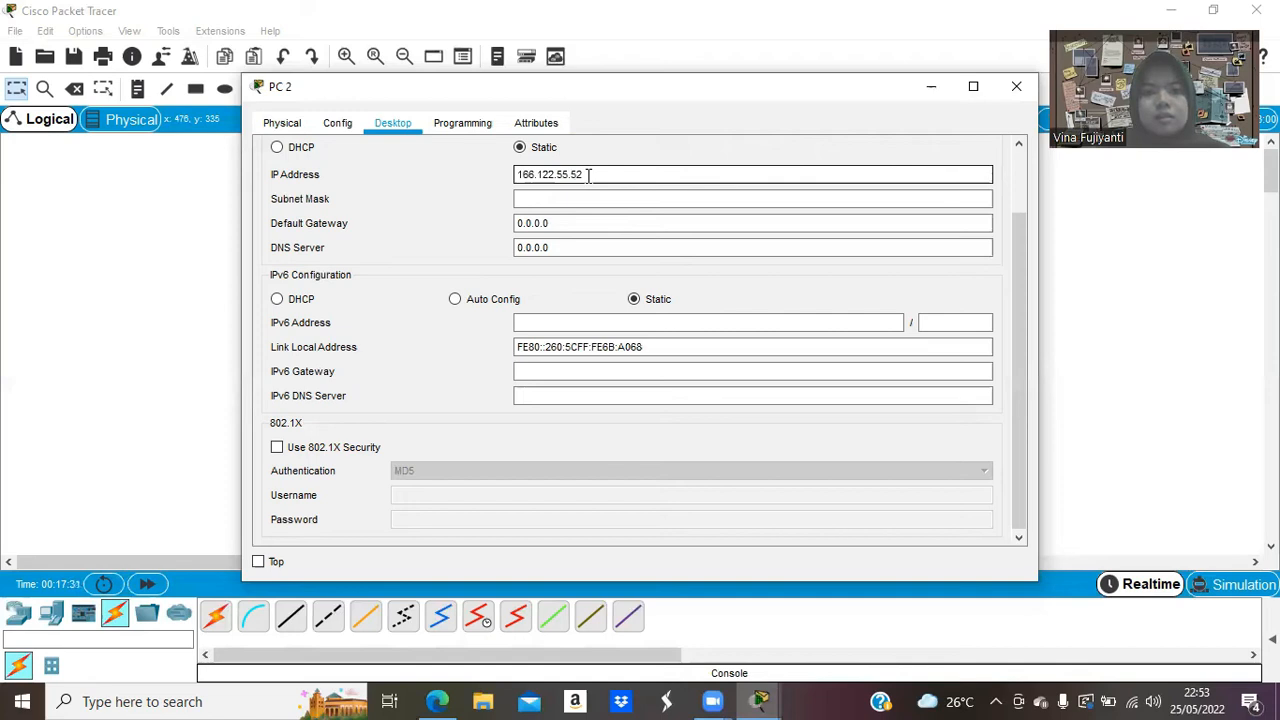
{"action": "double_click", "coordinate": [576, 174]}
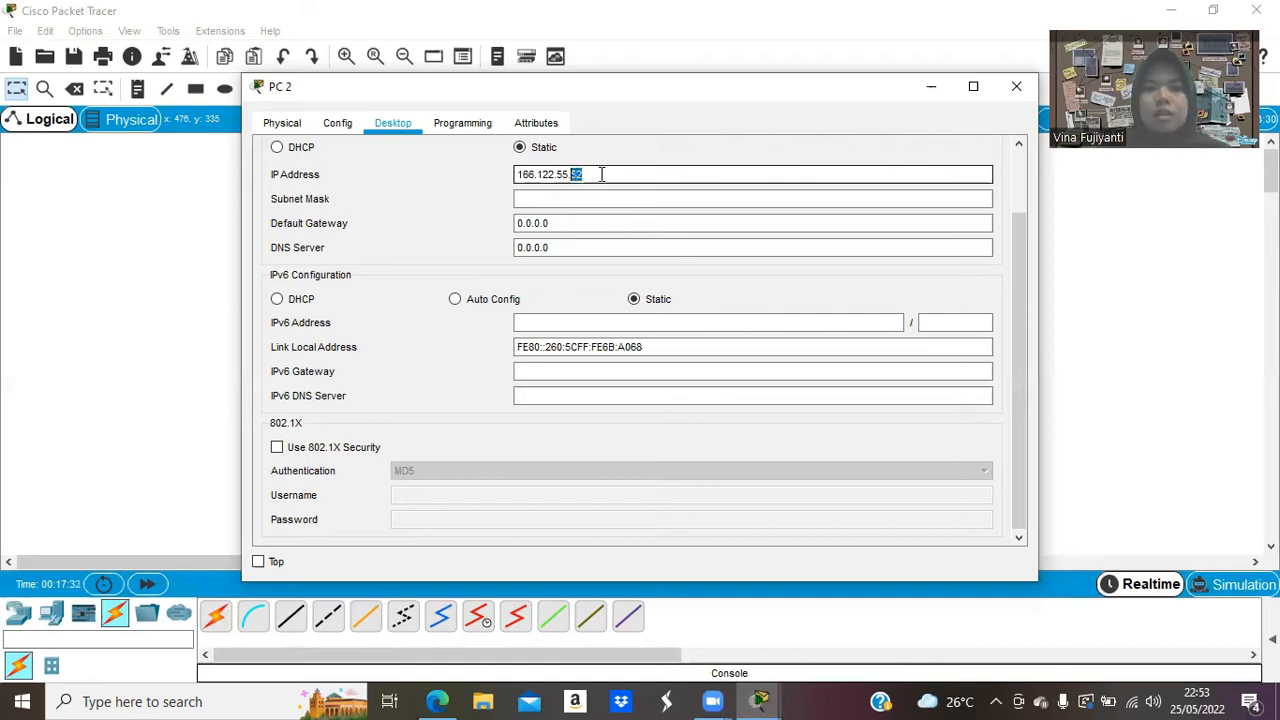
{"action": "key", "text": "Right"}
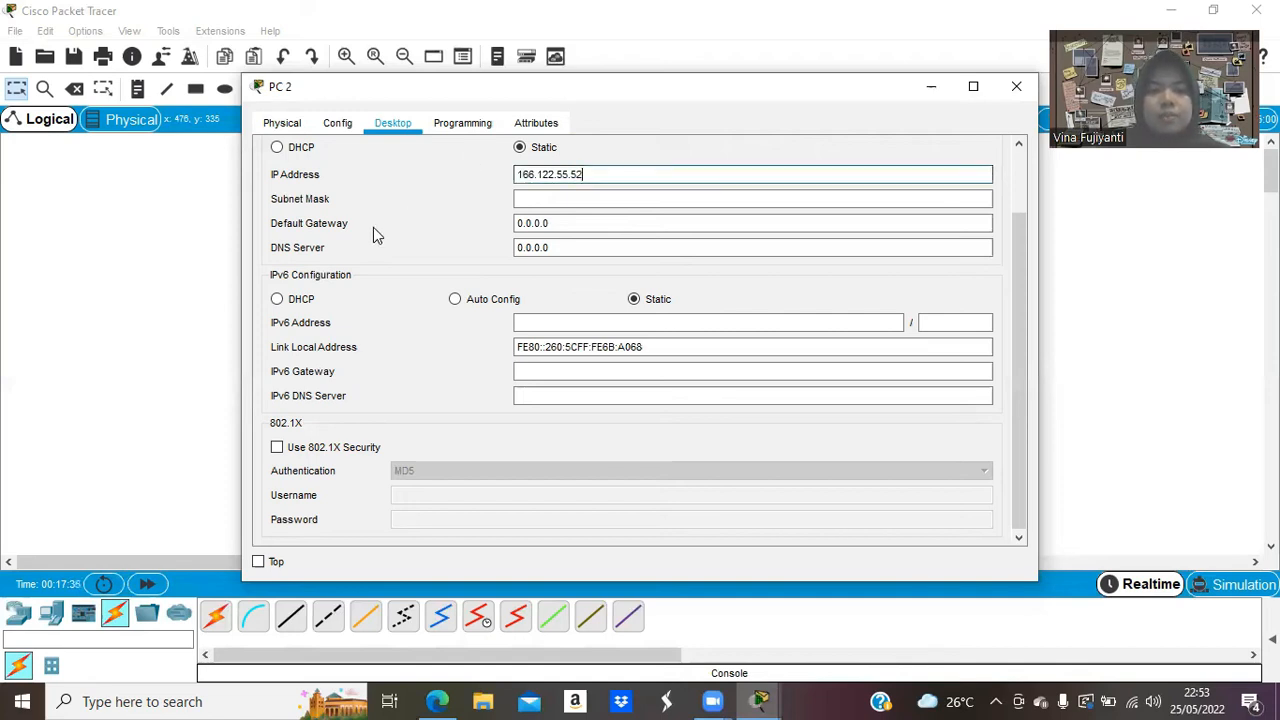
Set PC 2's subnet mask to 255.255.255.0 and gateway to 166.122.55.1, then close the window.
{"action": "left_click", "coordinate": [571, 200]}
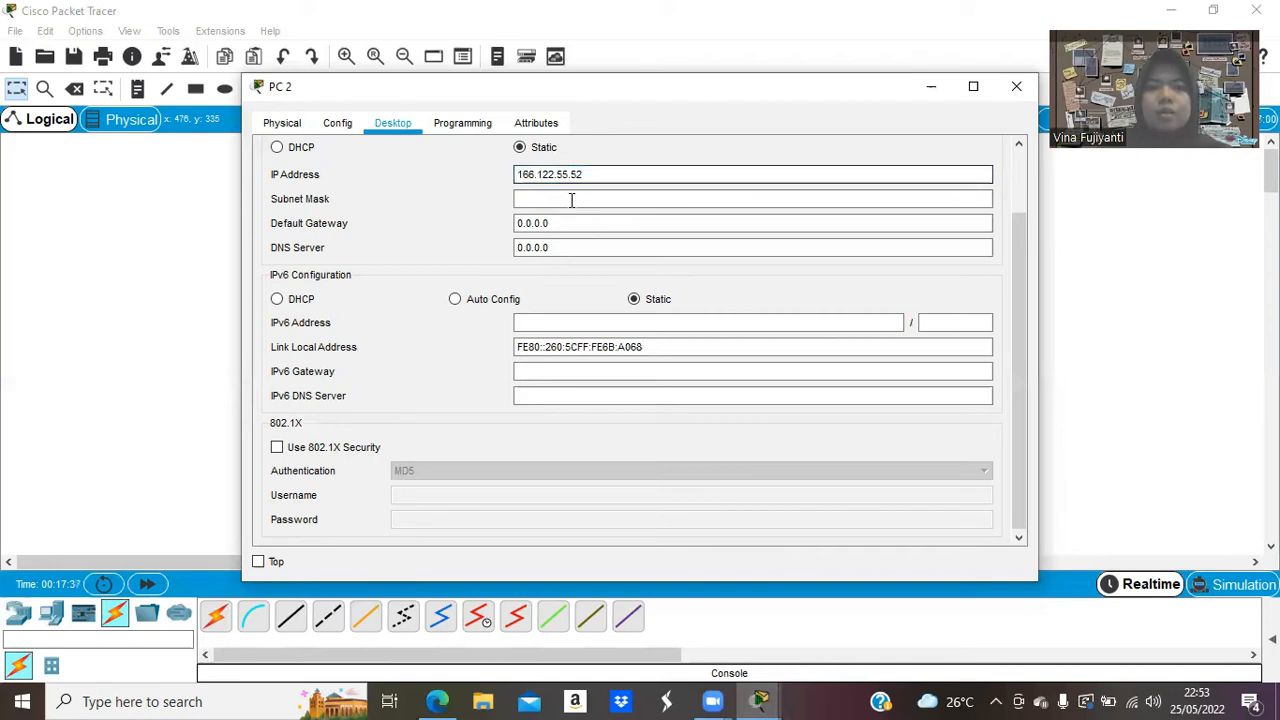
{"action": "left_click", "coordinate": [571, 200]}
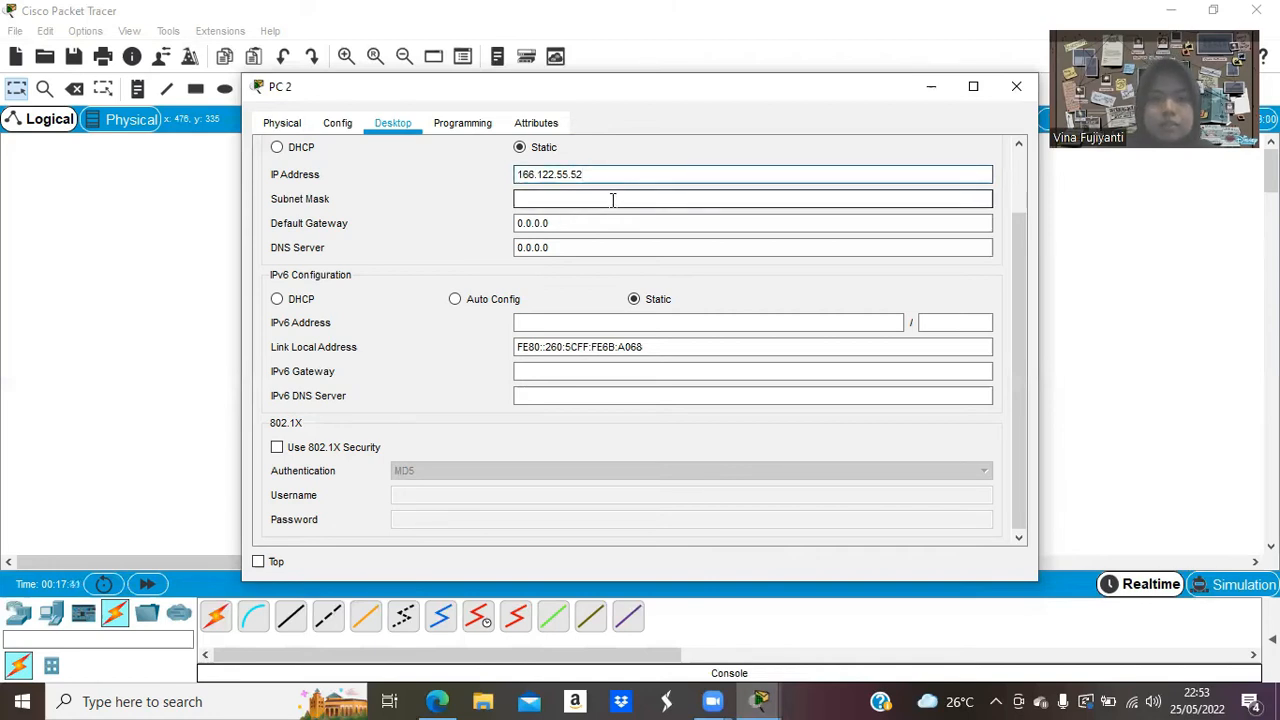
{"action": "left_click", "coordinate": [562, 199]}
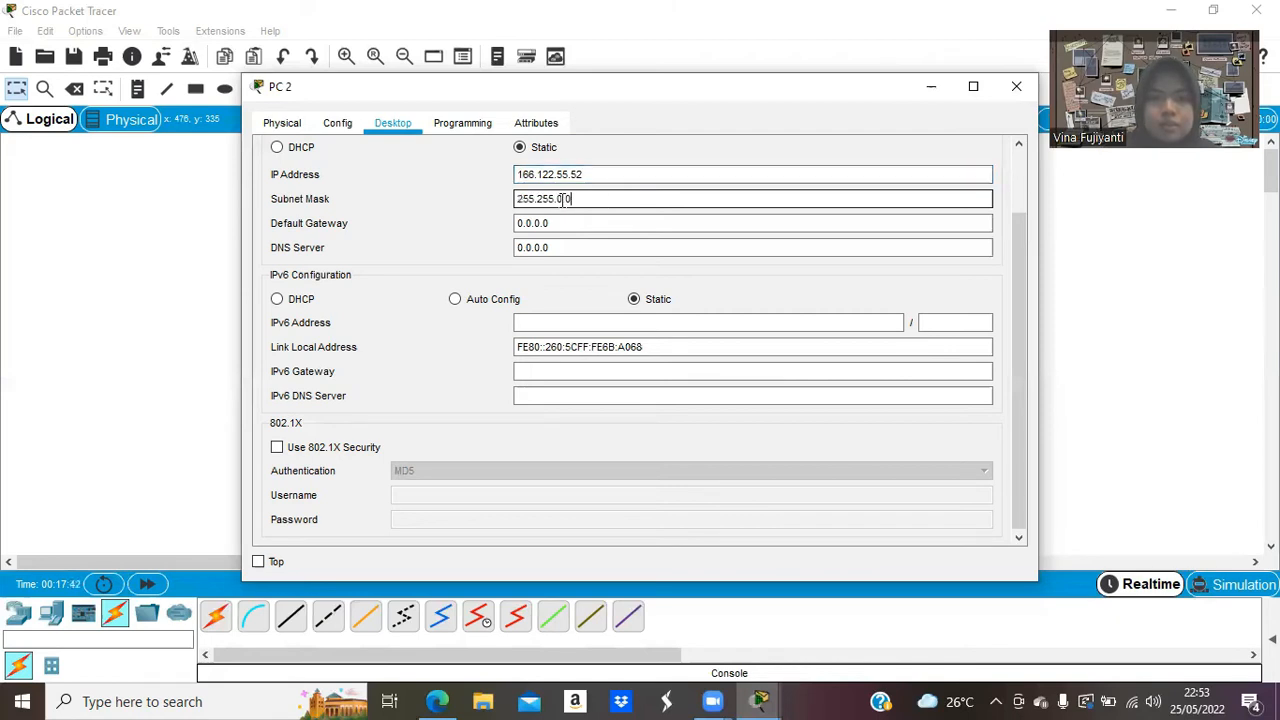
{"action": "key", "text": "BackSpace"}
{"action": "key", "text": "BackSpace"}
{"action": "key", "text": "BackSpace"}
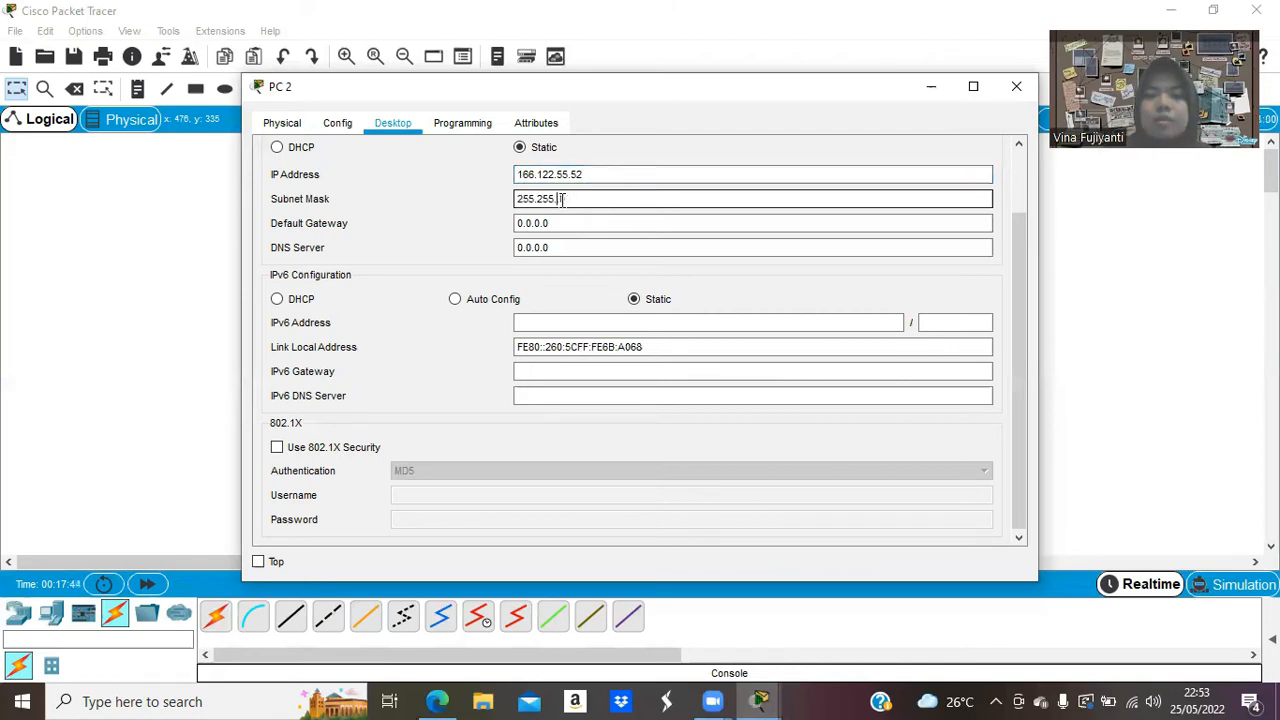
{"action": "type", "text": "255.0"}
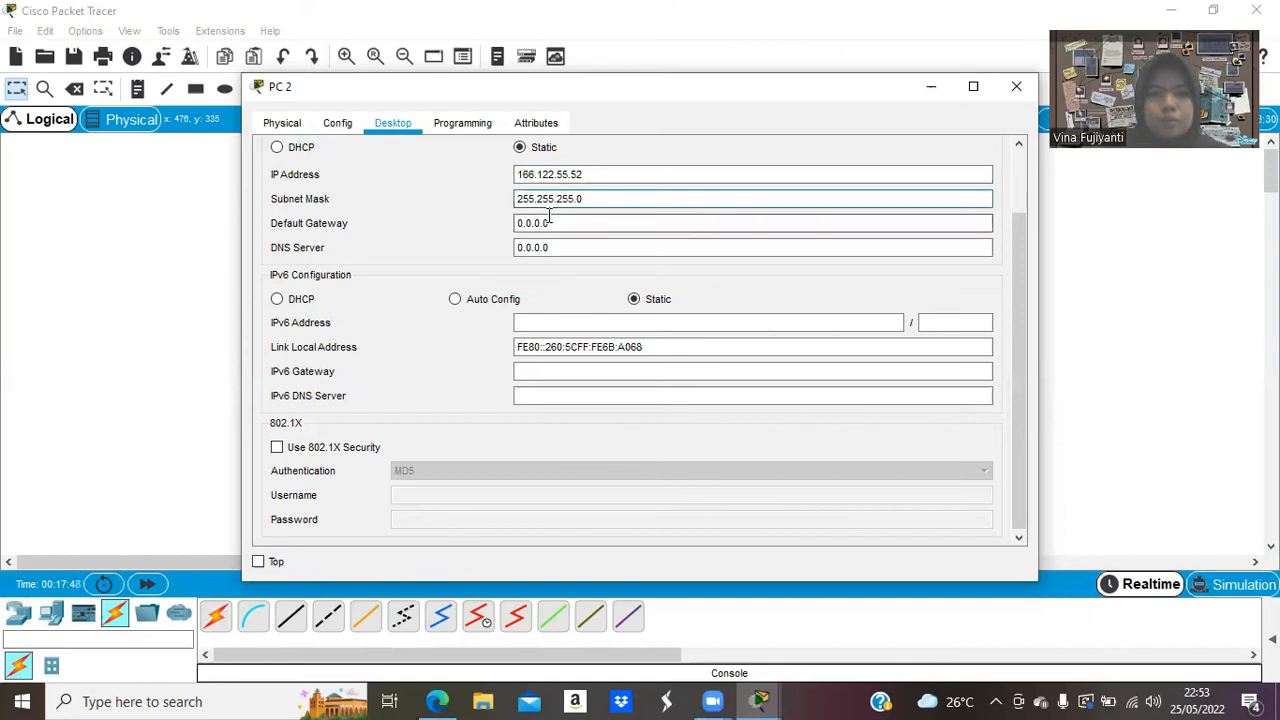
{"action": "left_click", "coordinate": [524, 223]}
{"action": "double_click", "coordinate": [515, 223]}
{"action": "key", "text": "BackSpace"}
{"action": "type", "text": "166"}
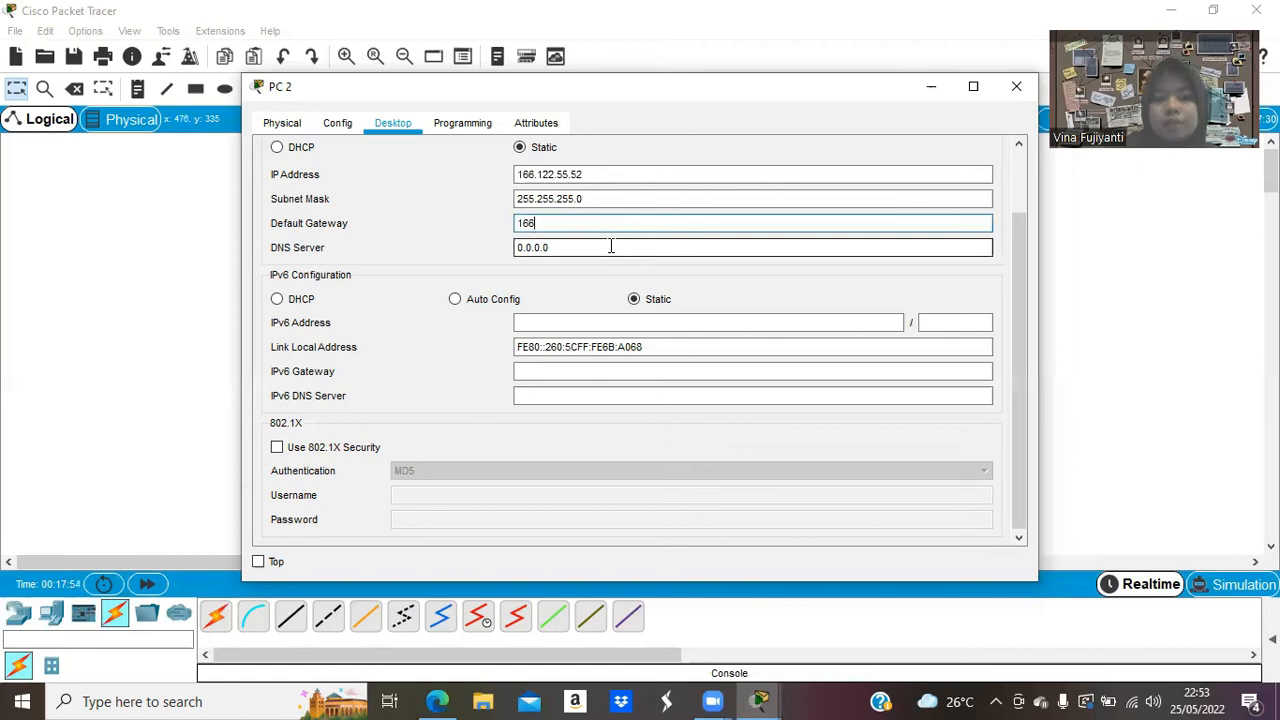
{"action": "type", "text": ".122"}
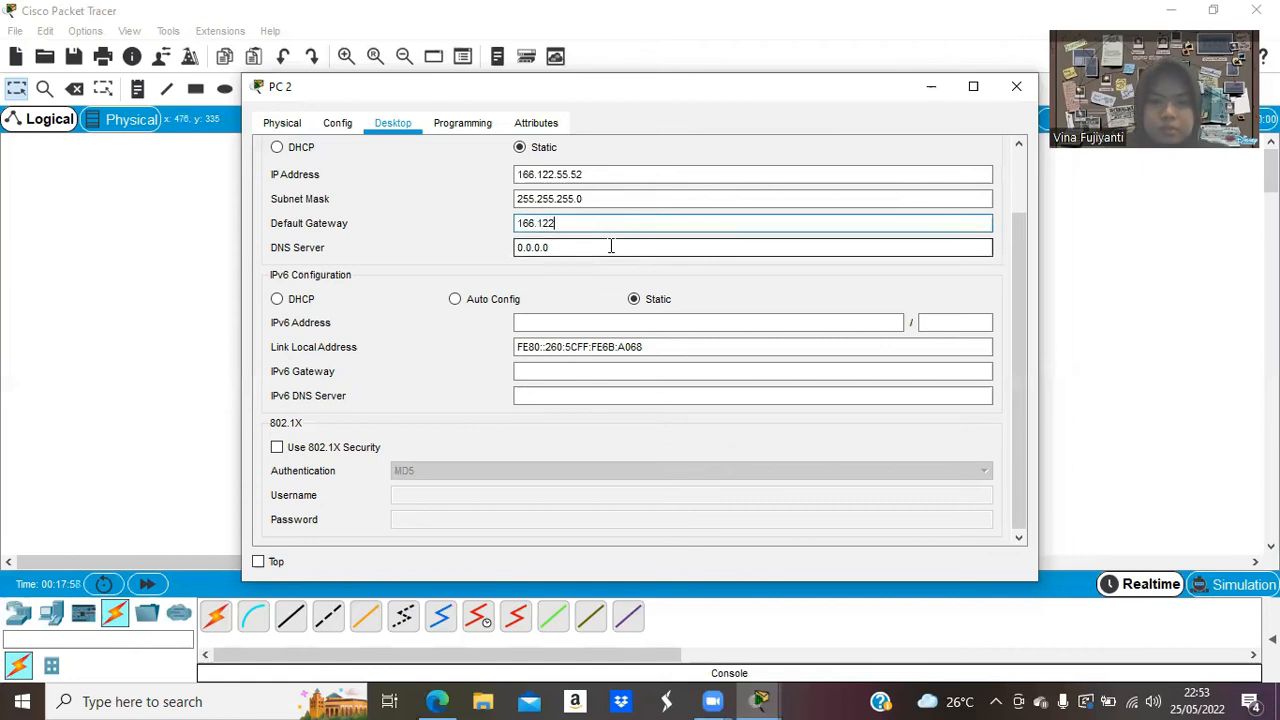
{"action": "type", "text": ".55."}
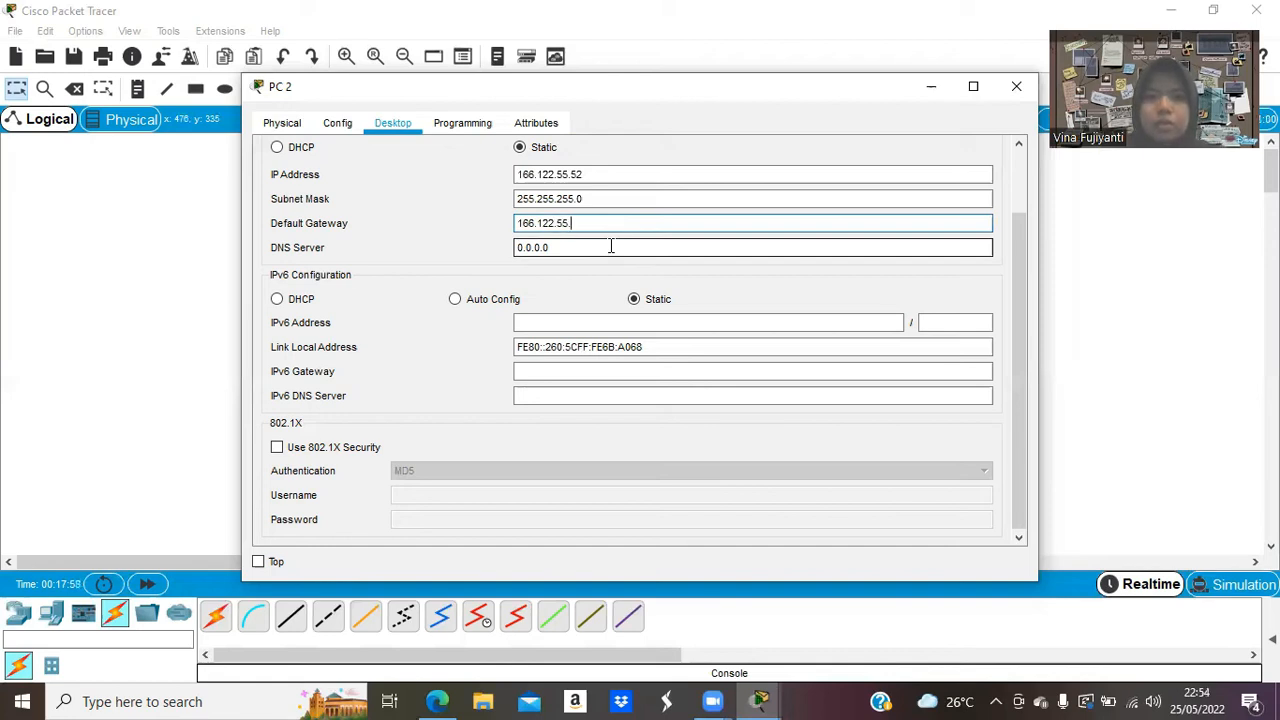
{"action": "type", "text": "1"}
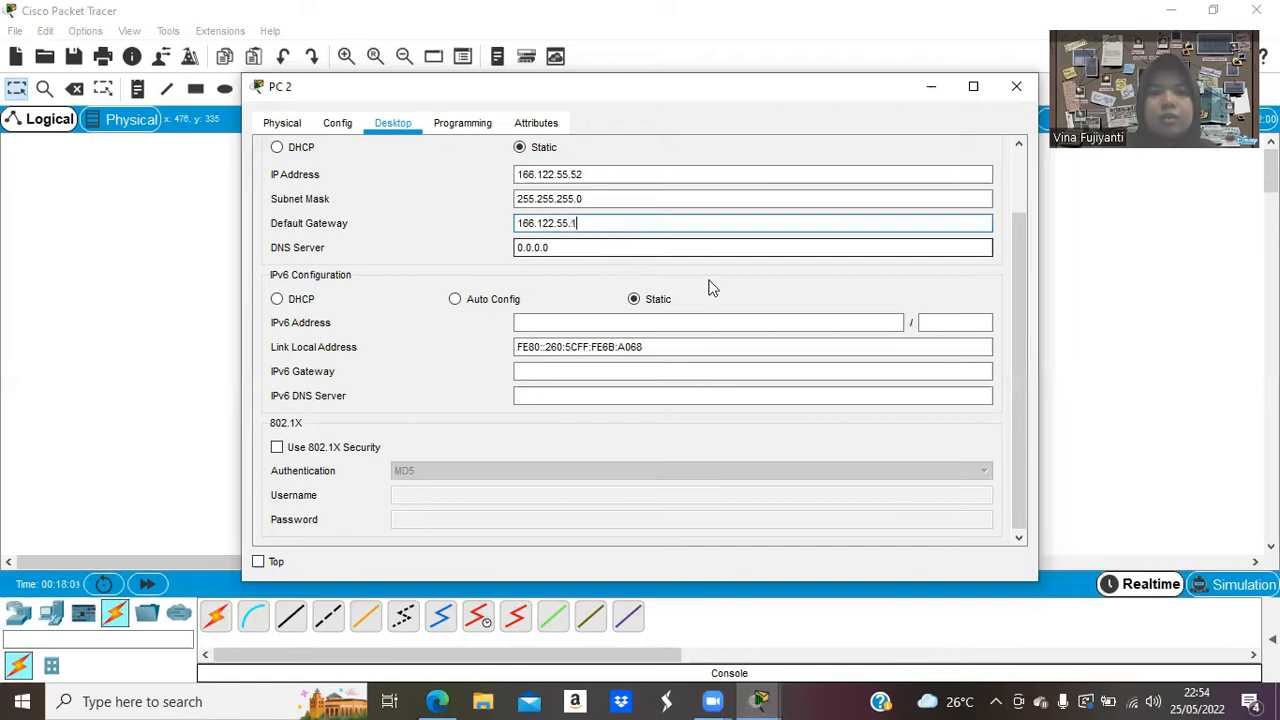
{"action": "left_click", "coordinate": [1000, 90]}
Check the PC addressing in the assignment PDF and return to the topology.
{"action": "left_click", "coordinate": [449, 700]}
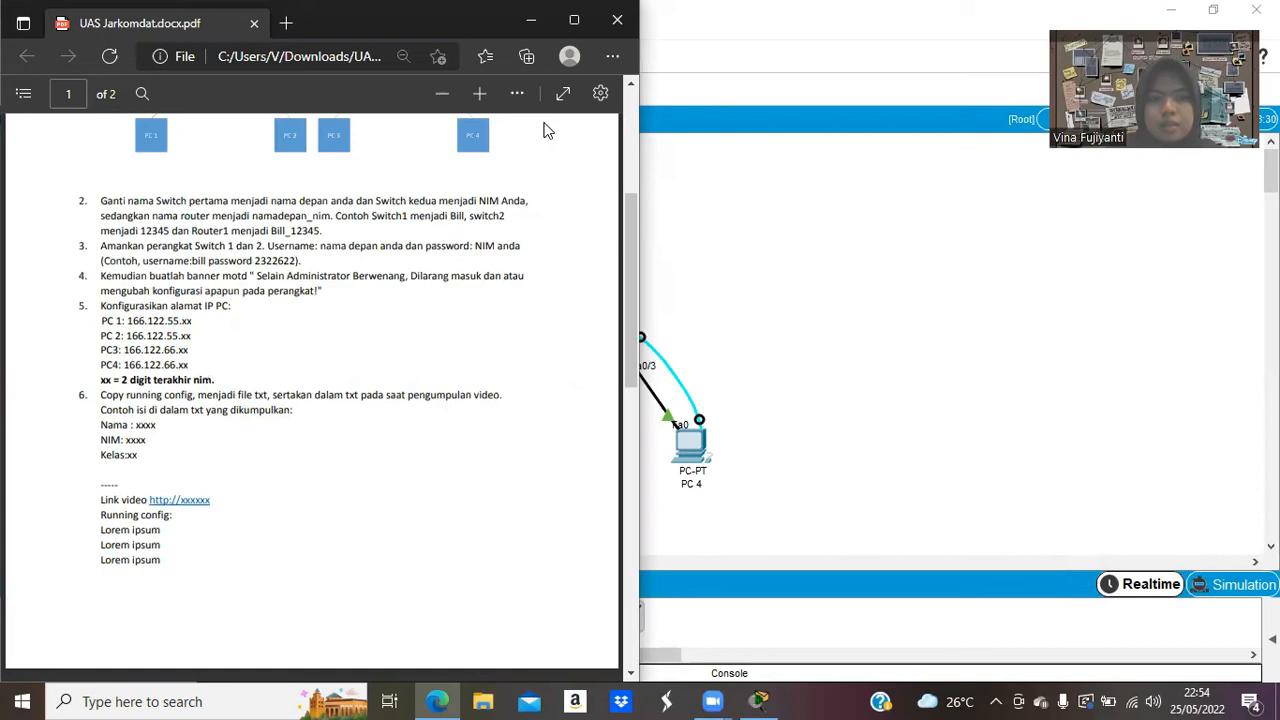
{"action": "key", "text": "alt+Tab"}
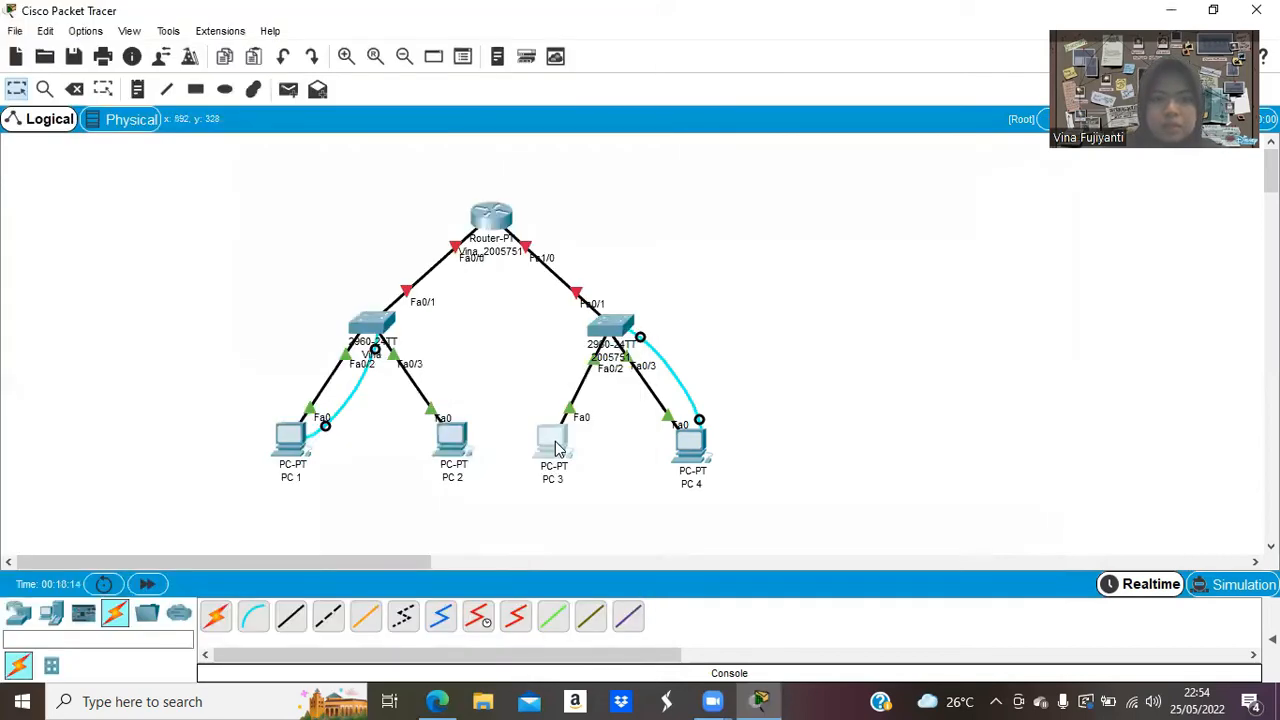
{"action": "left_click", "coordinate": [557, 449]}
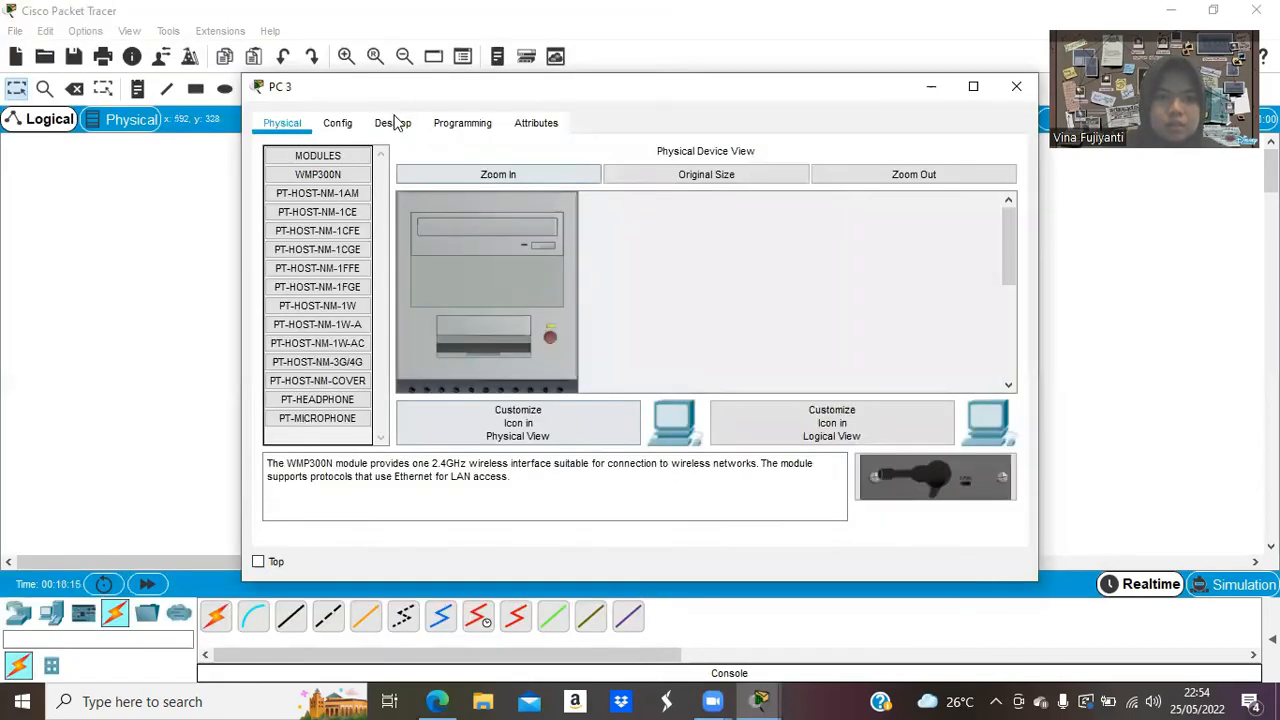
Open PC 3's IP Configuration and enter IP address 166.122.66.51.
{"action": "left_click", "coordinate": [392, 122]}
{"action": "left_click", "coordinate": [352, 182]}
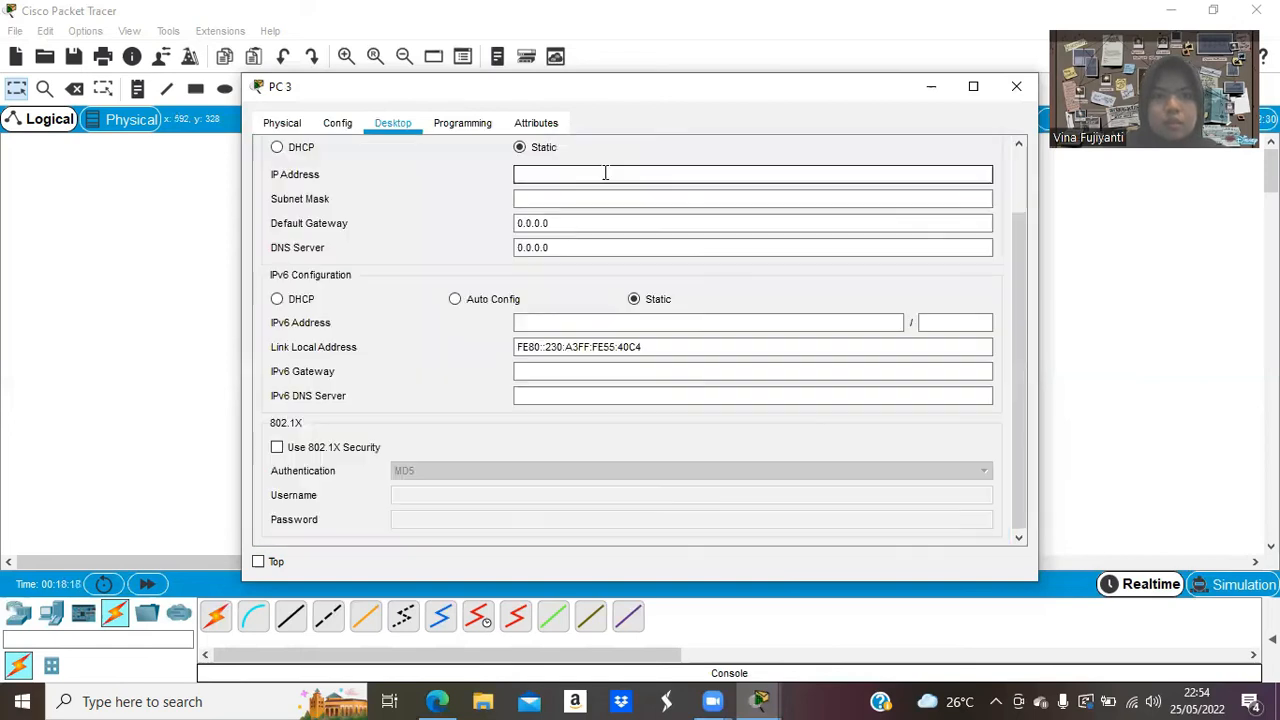
{"action": "type", "text": "1"}
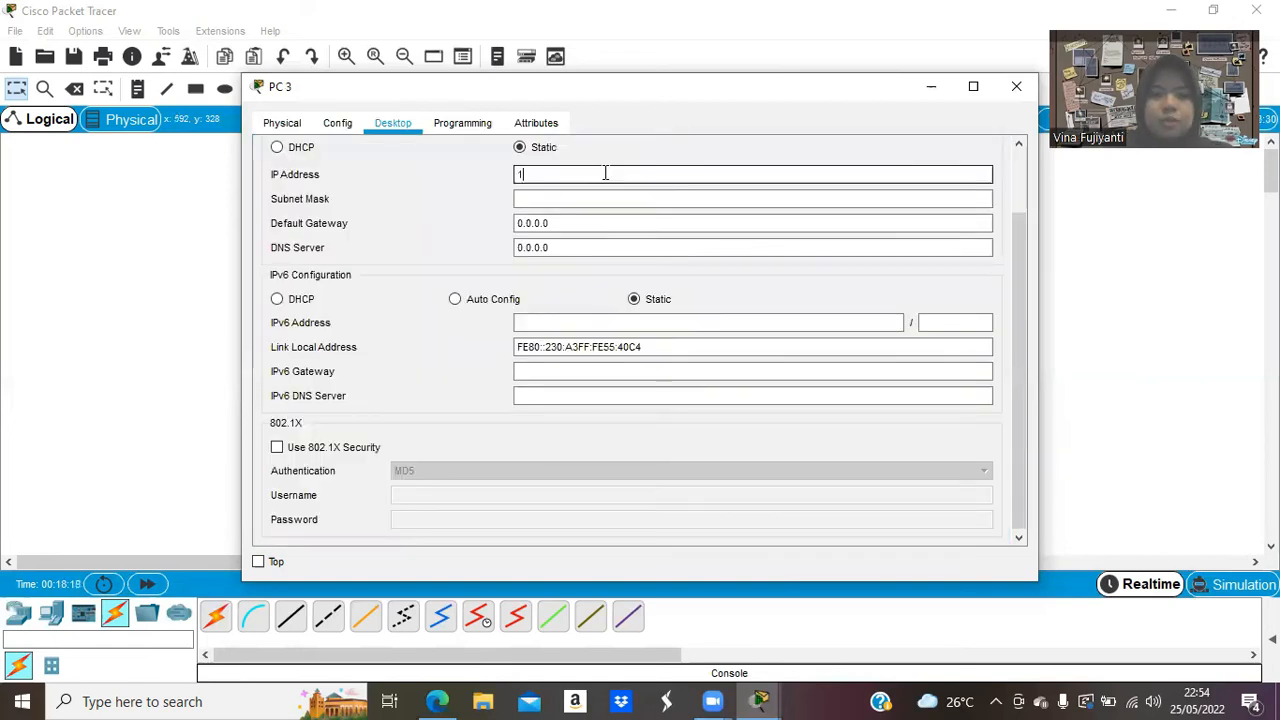
{"action": "type", "text": "68"}
{"action": "type", "text": "."}
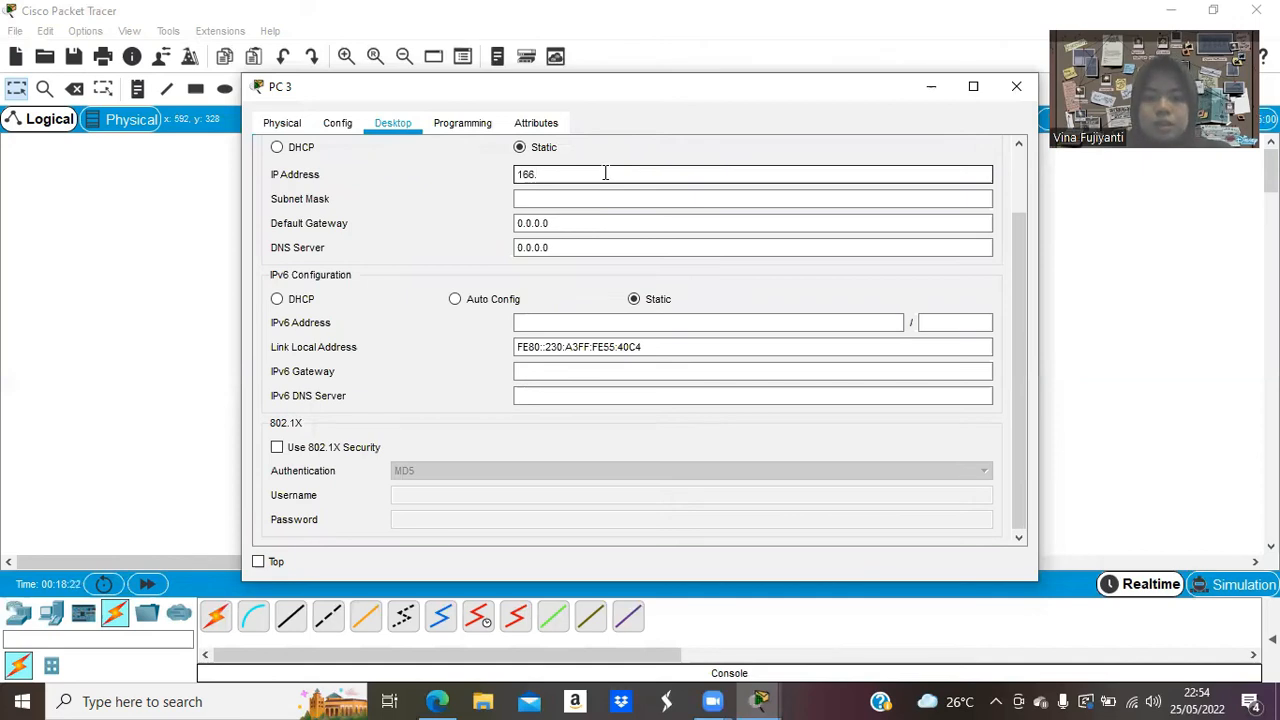
{"action": "type", "text": "122.66."}
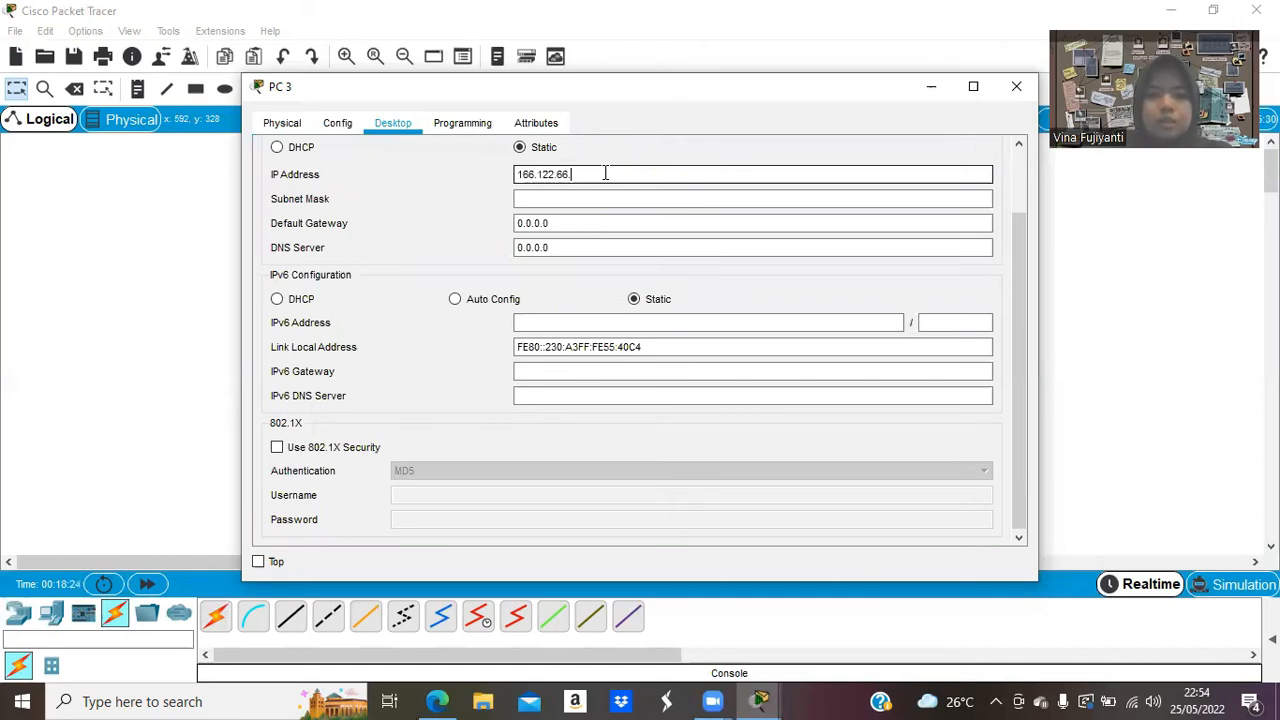
{"action": "type", "text": "51"}
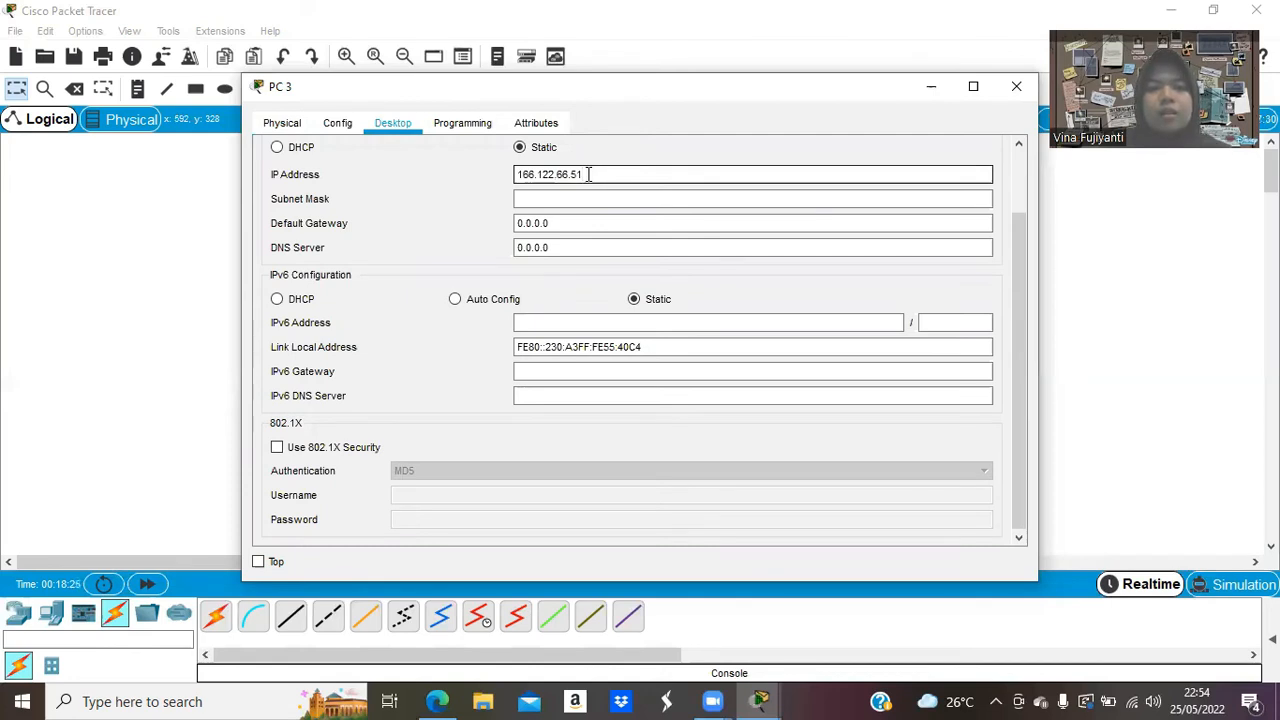
Set PC 3's subnet mask to 255.255.255.0 and gateway to 166.122.66.1, then close the window.
{"action": "left_click", "coordinate": [545, 198]}
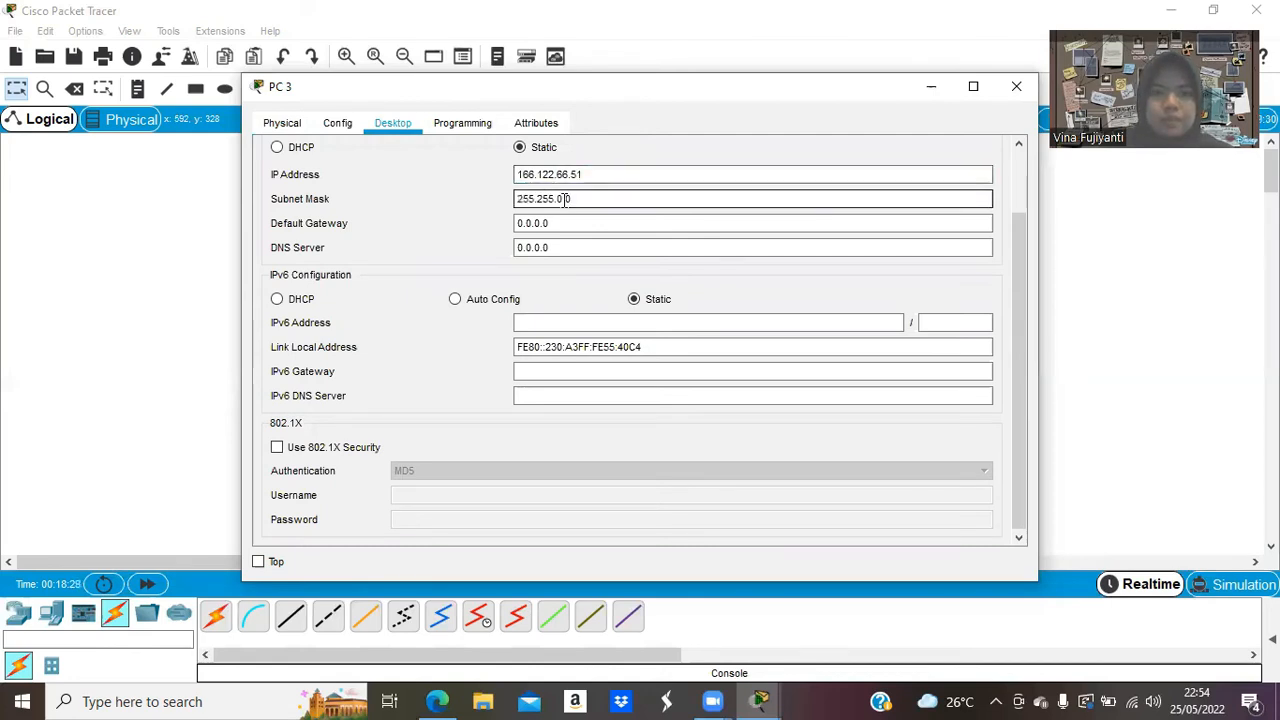
{"action": "key", "text": "BackSpace"}
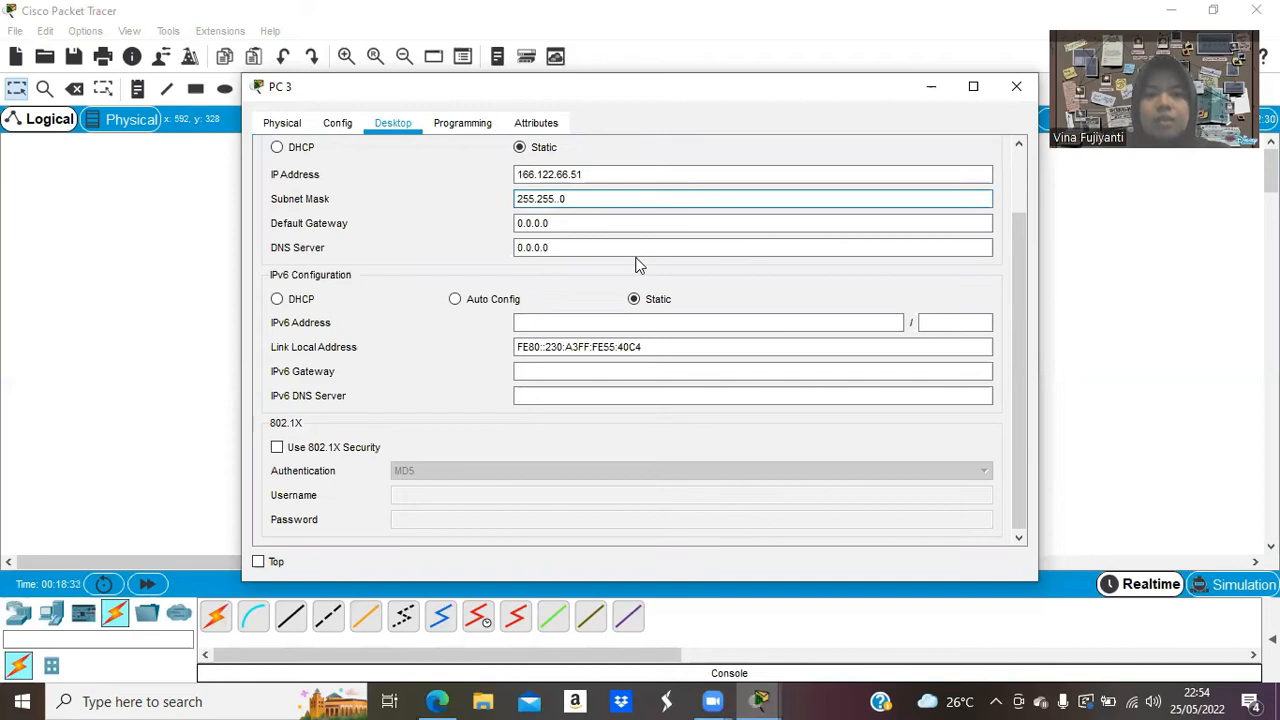
{"action": "type", "text": "255"}
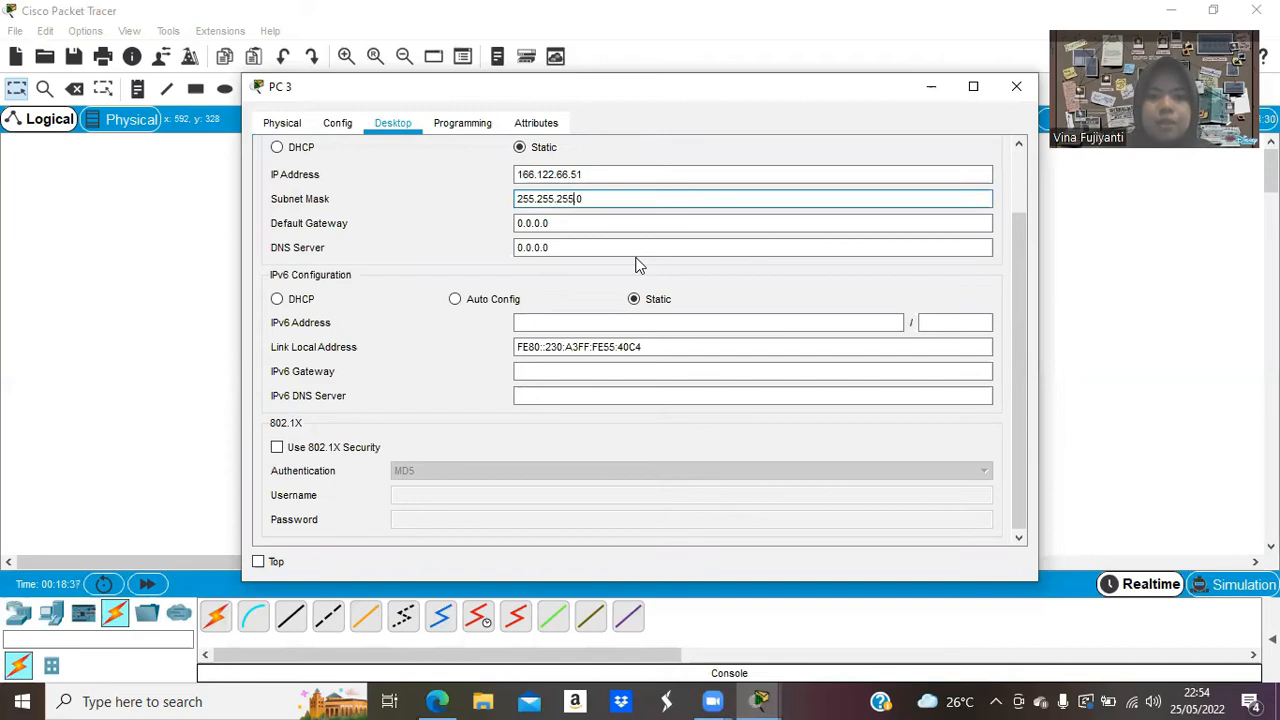
{"action": "type", "text": "."}
{"action": "left_click_drag", "start_coordinate": [551, 223], "coordinate": [507, 223]}
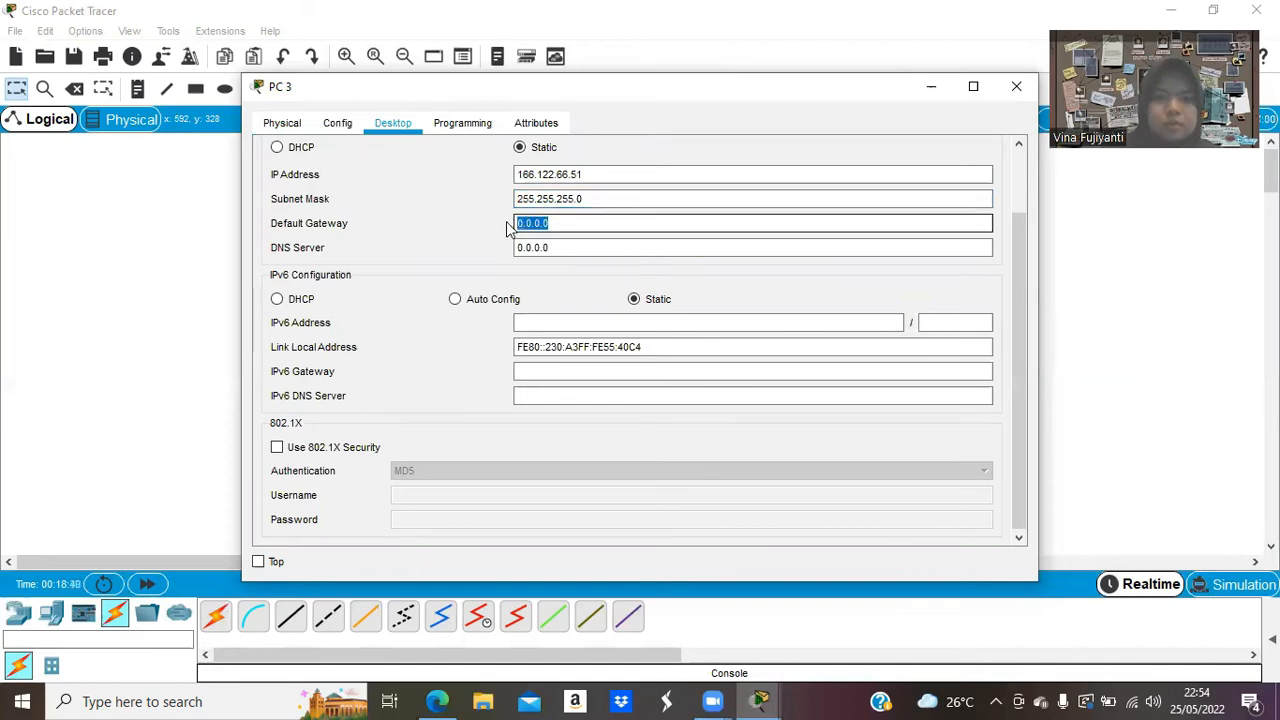
{"action": "key", "text": "BackSpace"}
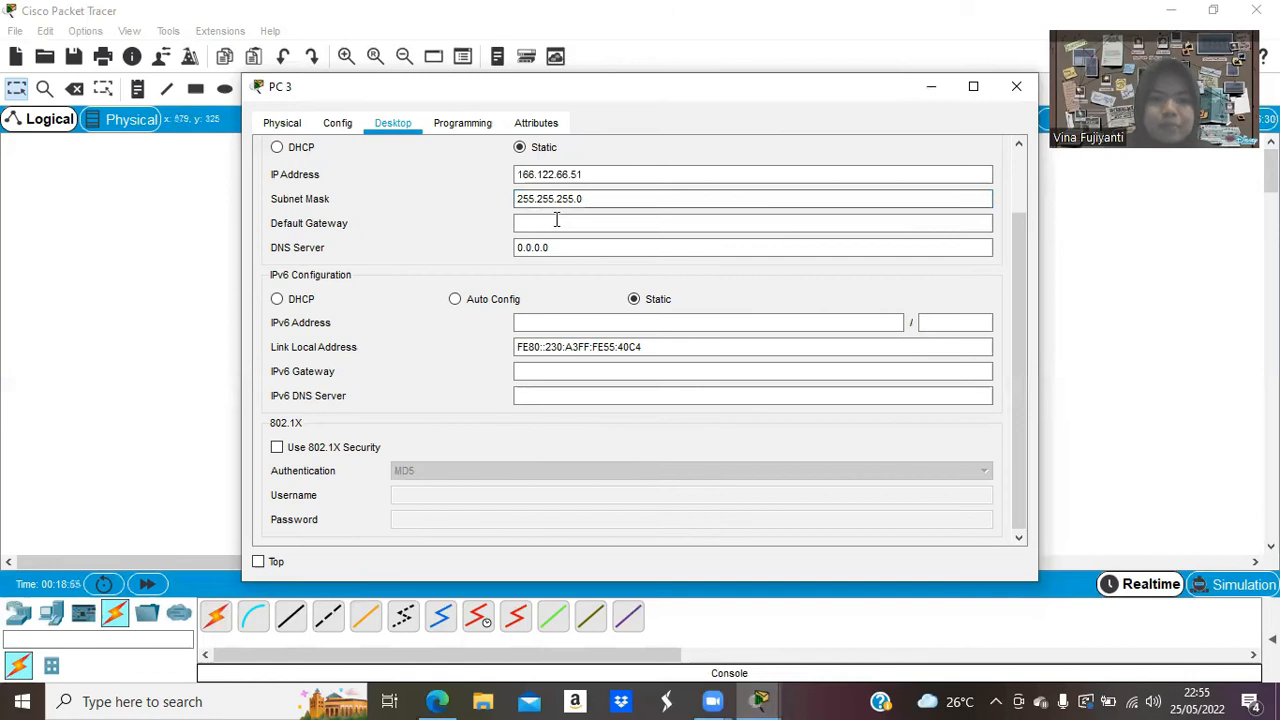
{"action": "left_click", "coordinate": [556, 222]}
{"action": "type", "text": "166.122.66."}
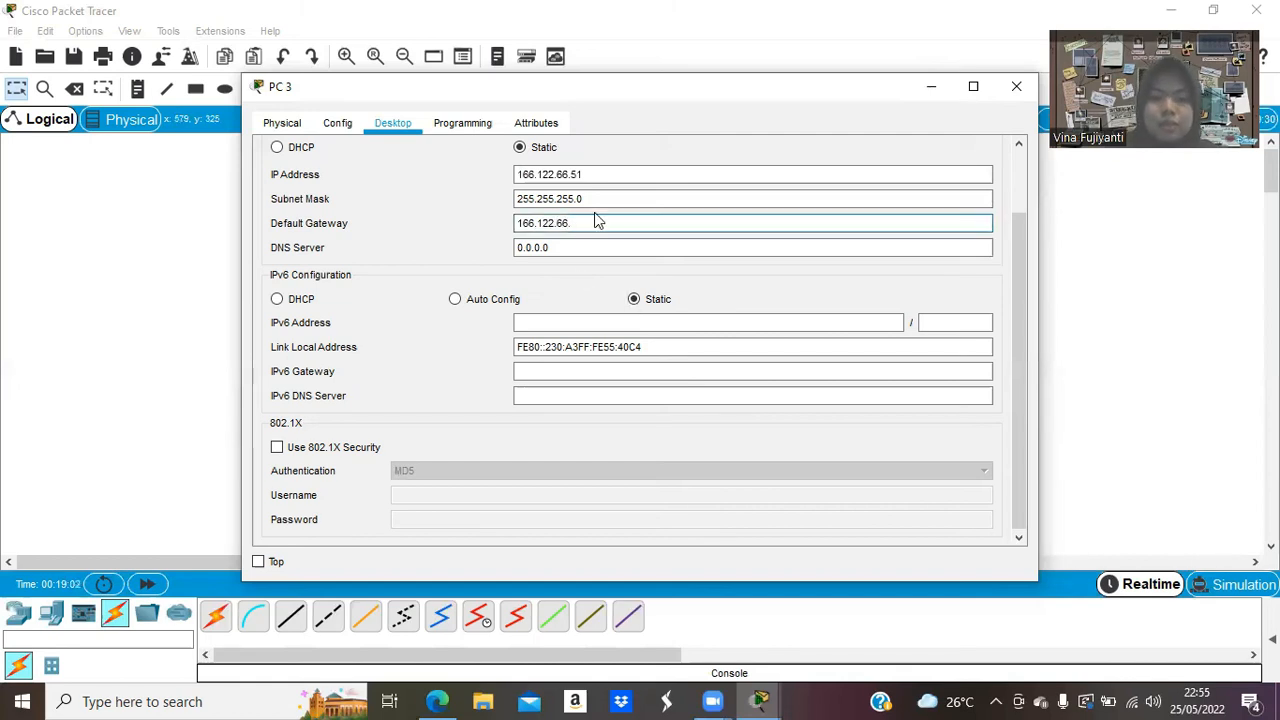
{"action": "type", "text": "1"}
{"action": "left_click", "coordinate": [1016, 87]}
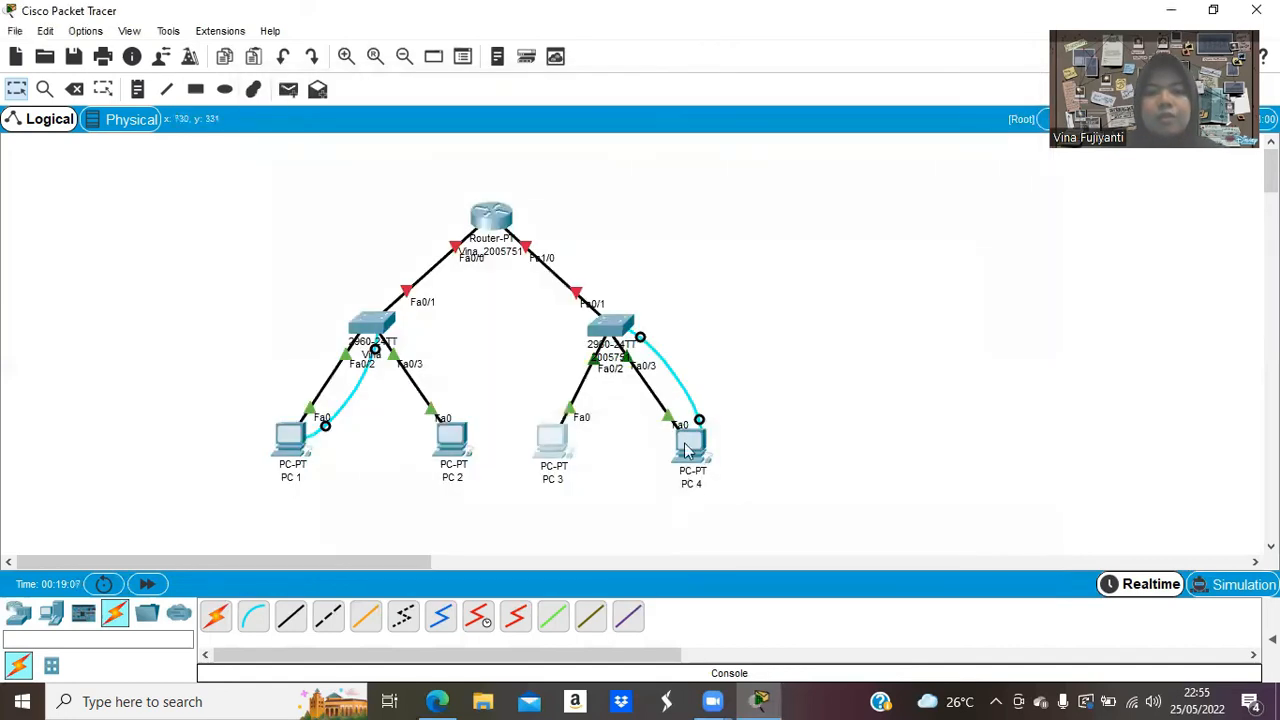
{"action": "left_click", "coordinate": [687, 452]}
Give PC 4 the static IP 166.122.66.52 with subnet mask 255.255.255.0.
{"action": "left_click", "coordinate": [347, 176]}
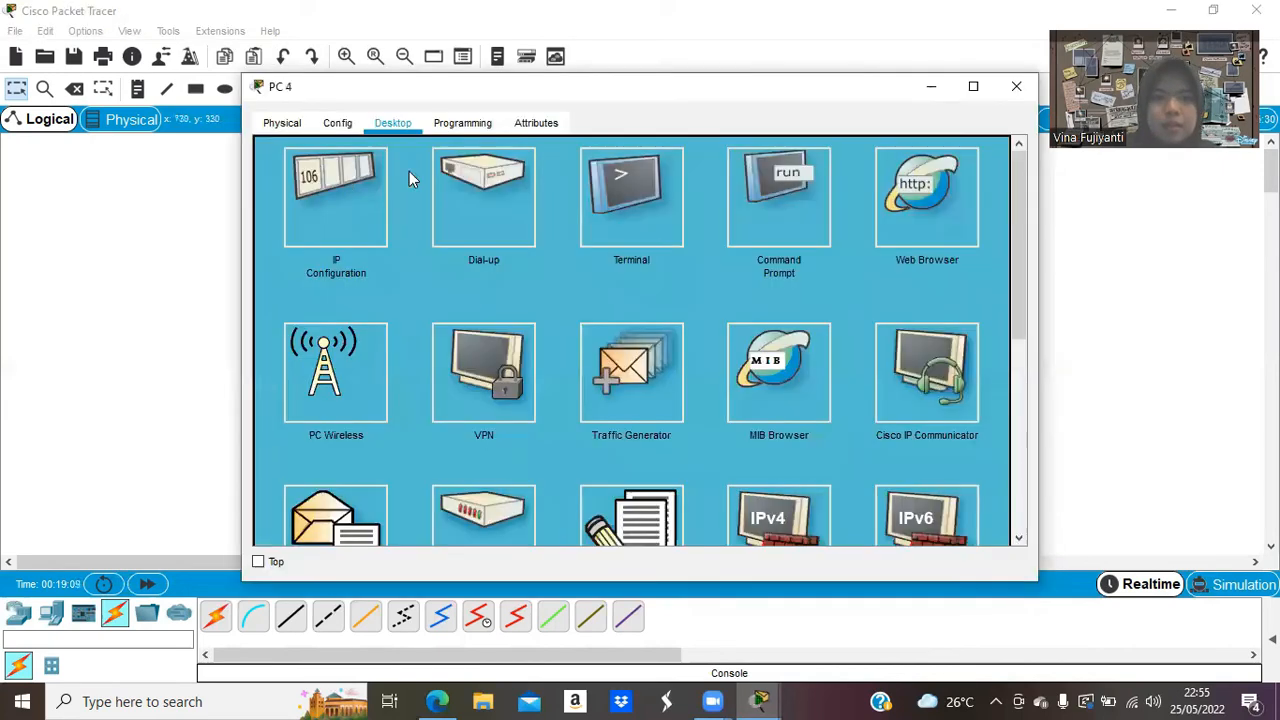
{"action": "left_click", "coordinate": [564, 171]}
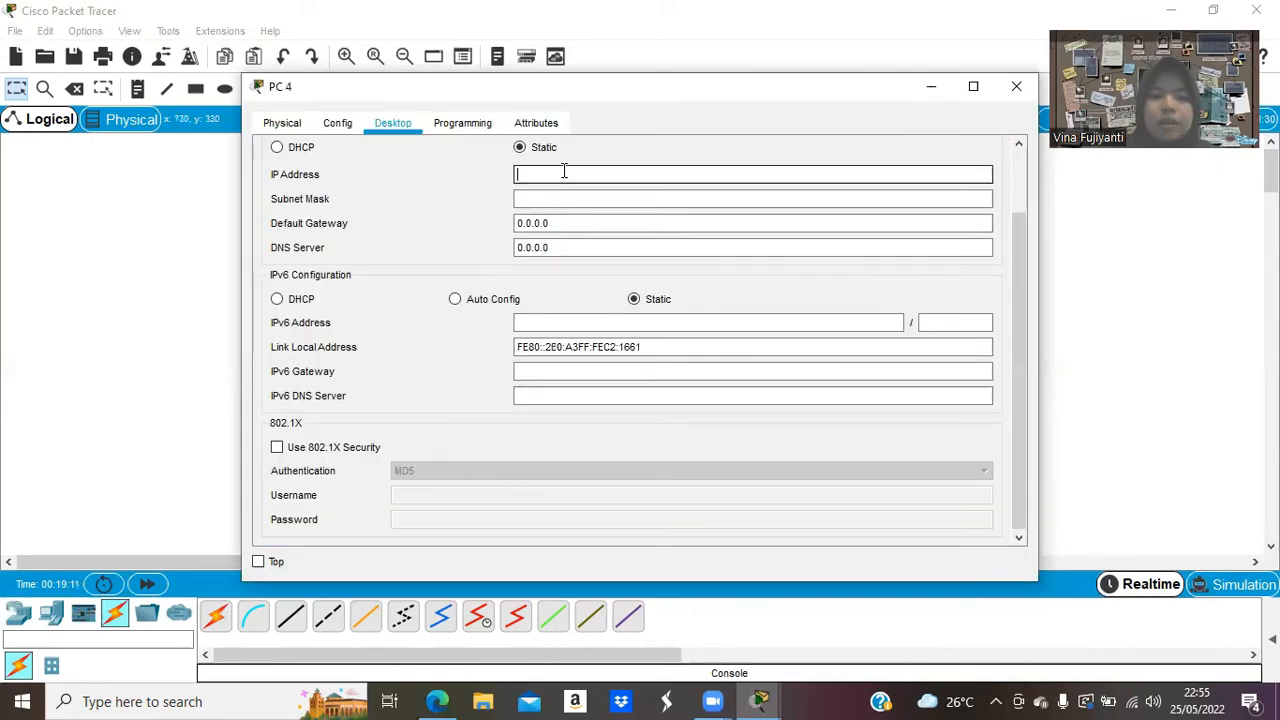
{"action": "type", "text": "168"}
{"action": "type", "text": "."}
{"action": "type", "text": "122"}
{"action": "type", "text": ".60"}
{"action": "type", "text": "."}
{"action": "type", "text": "52"}
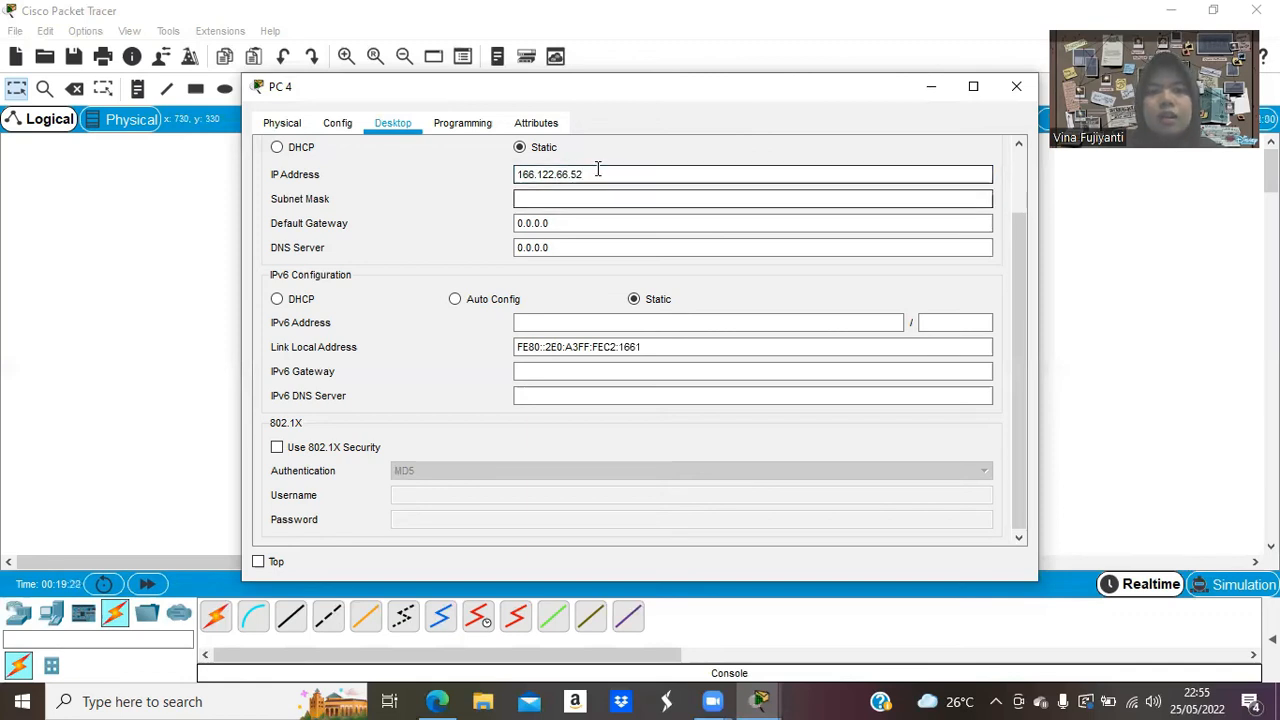
{"action": "left_click", "coordinate": [598, 172]}
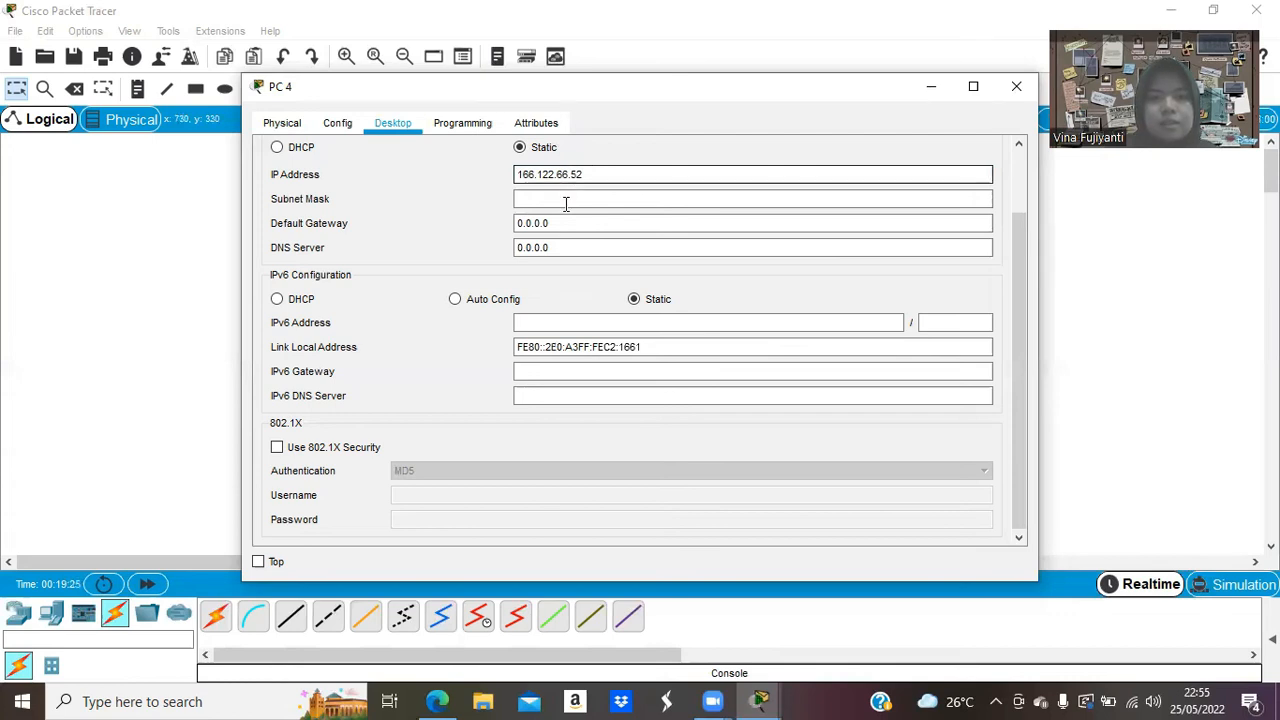
{"action": "left_click", "coordinate": [562, 199]}
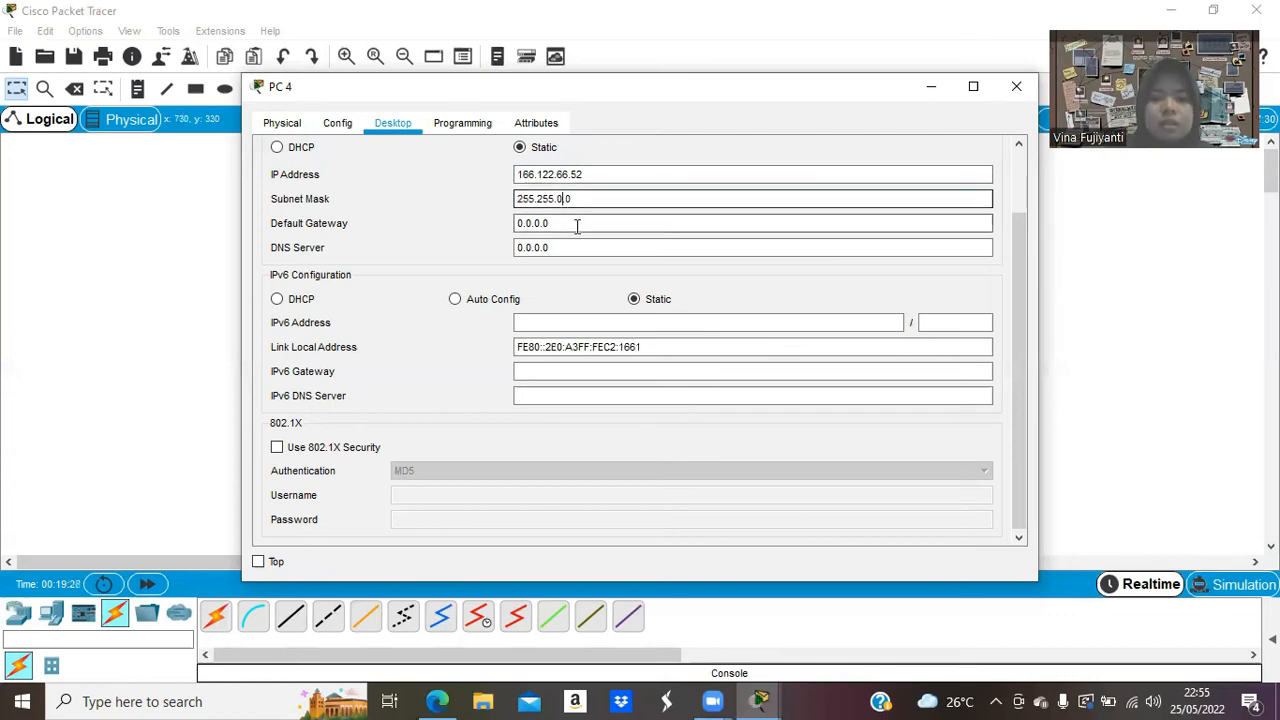
{"action": "key", "text": "BackSpace"}
{"action": "left_click", "coordinate": [577, 223]}
{"action": "type", "text": "255."}
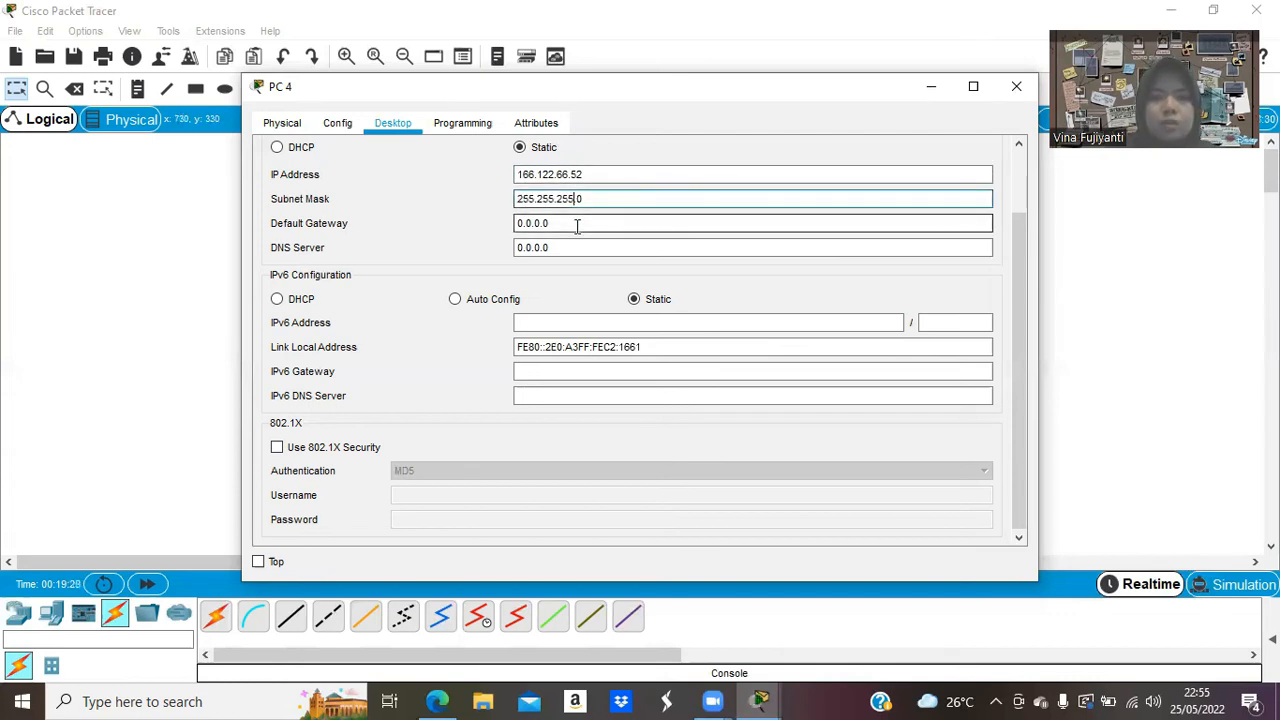
Set PC 4's default gateway to 166.122.66.1, then return to the assignment PDF.
{"action": "left_click", "coordinate": [566, 223]}
{"action": "key", "text": "ctrl+a"}
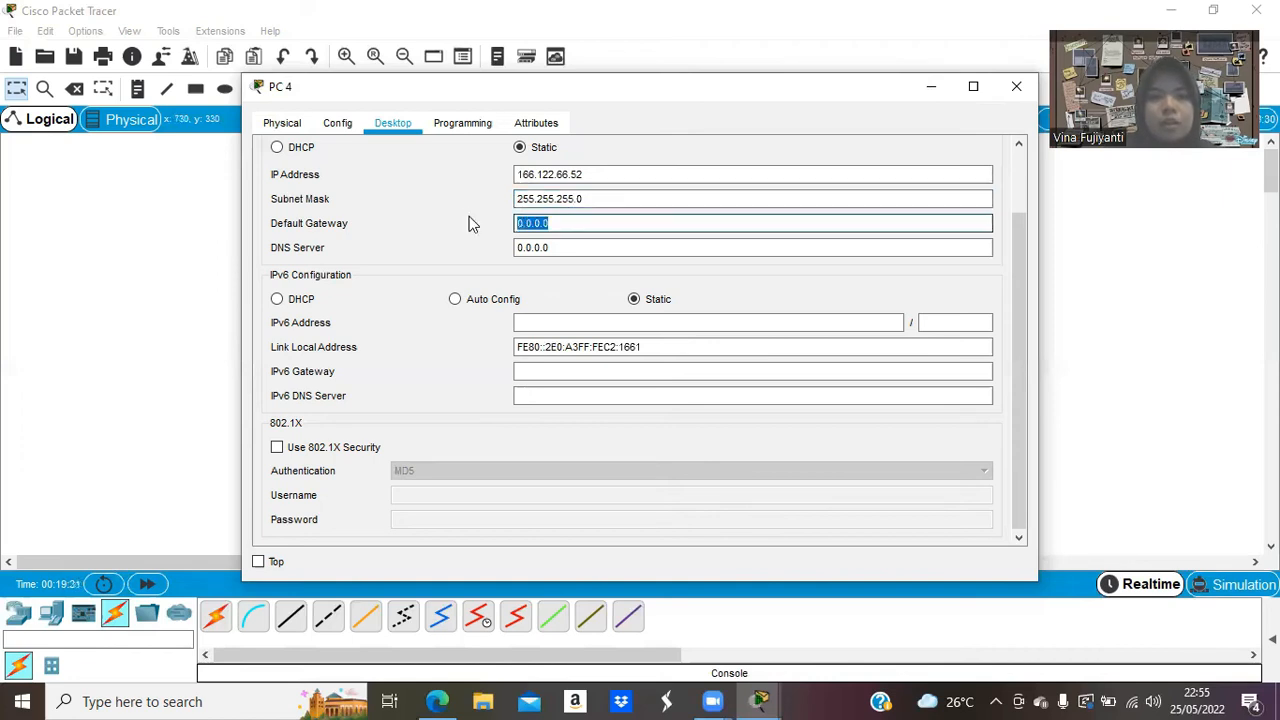
{"action": "key", "text": "BackSpace"}
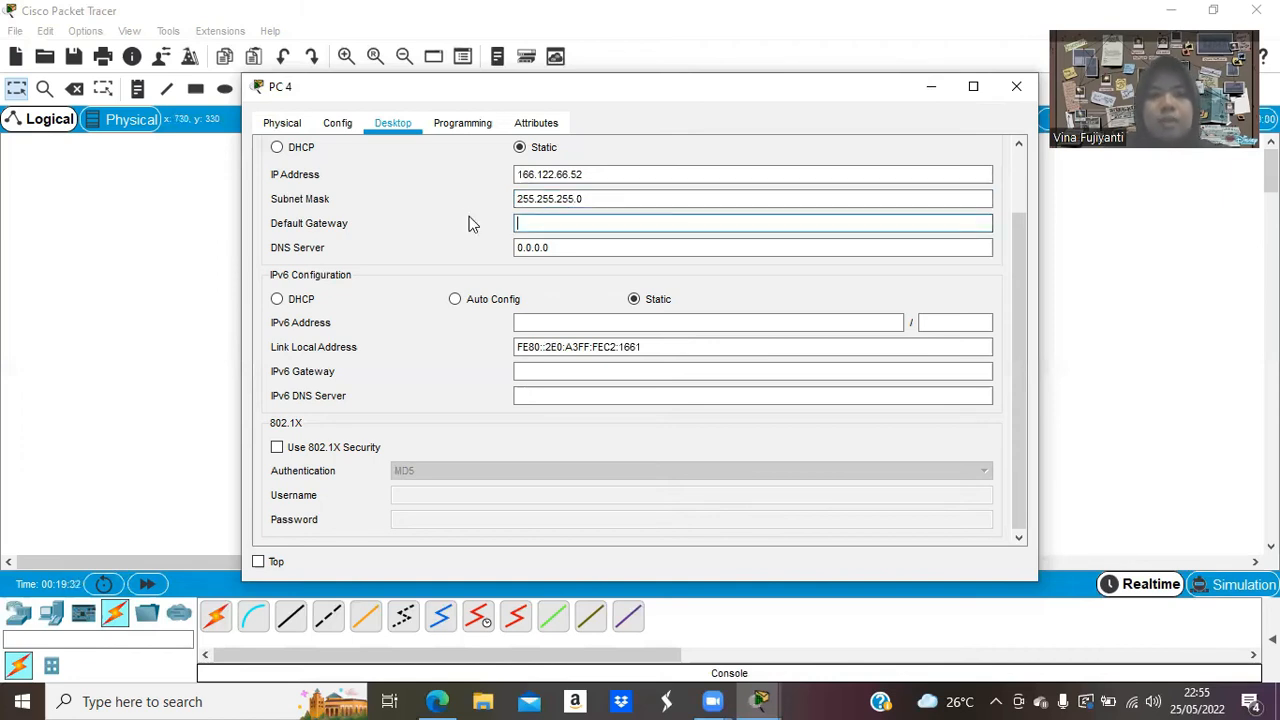
{"action": "type", "text": "16"}
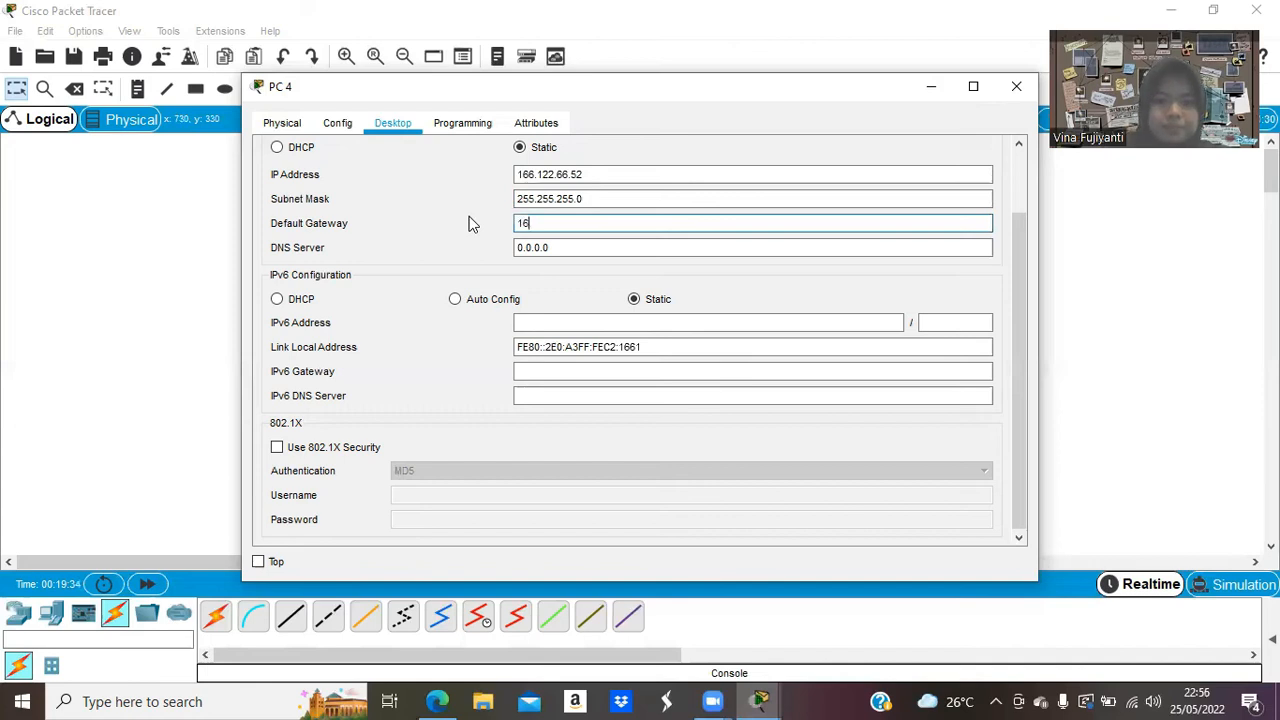
{"action": "type", "text": "6.122."}
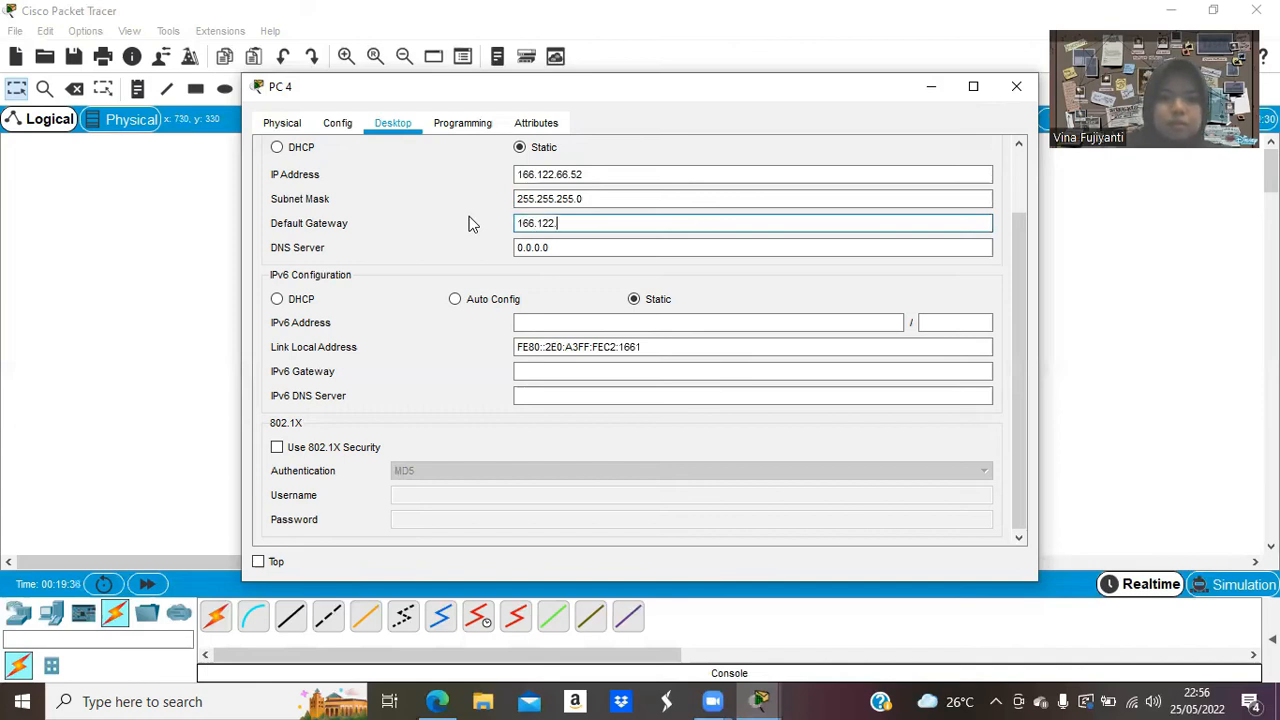
{"action": "type", "text": "66.1"}
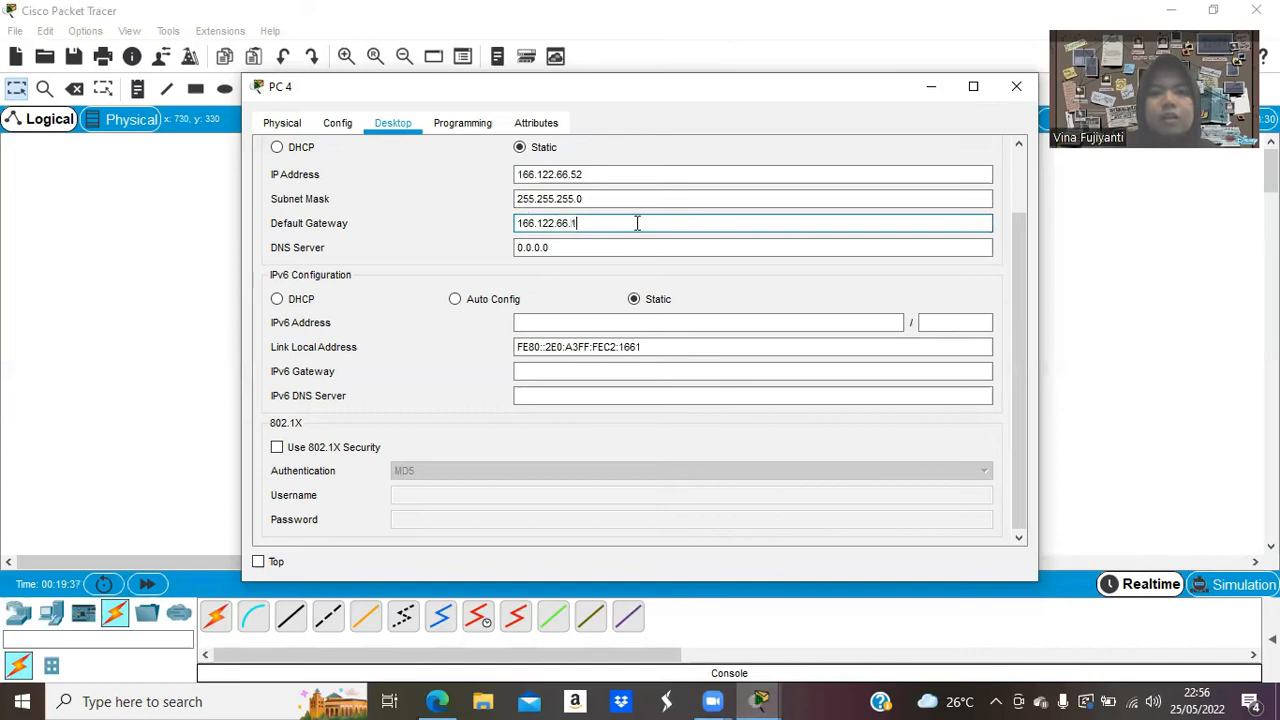
{"action": "left_click", "coordinate": [1015, 90]}
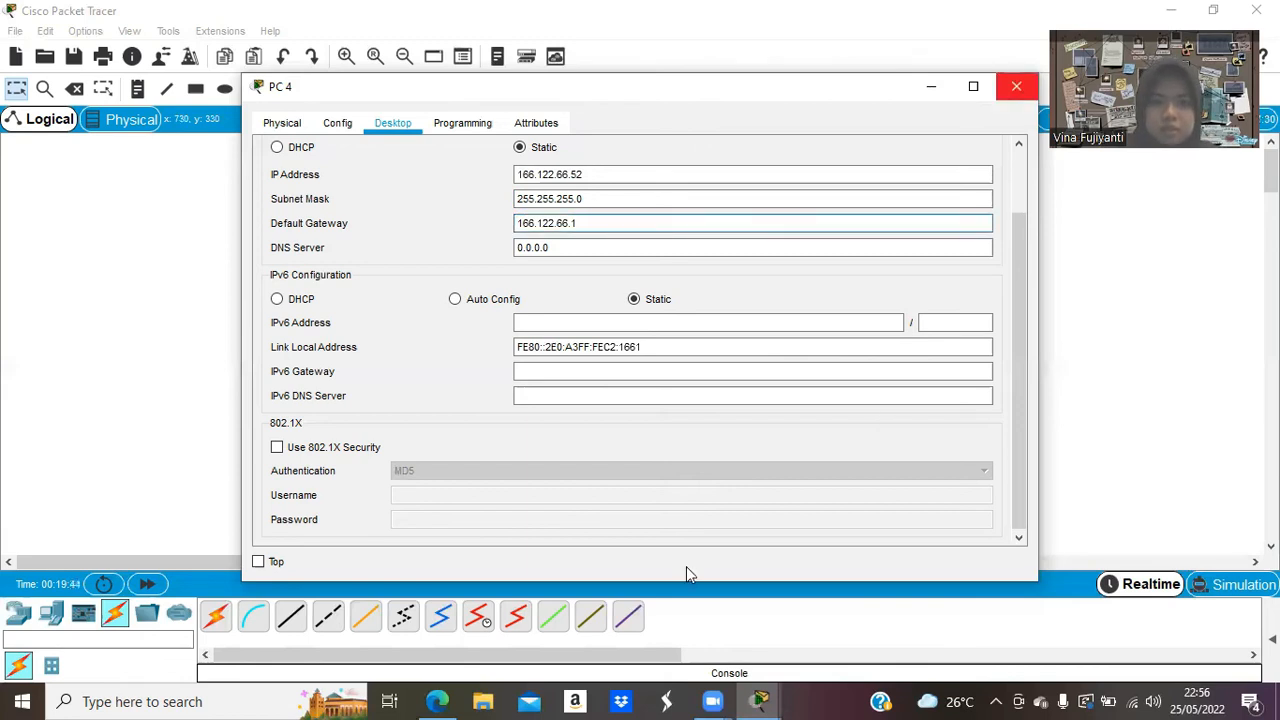
{"action": "left_click", "coordinate": [438, 701]}
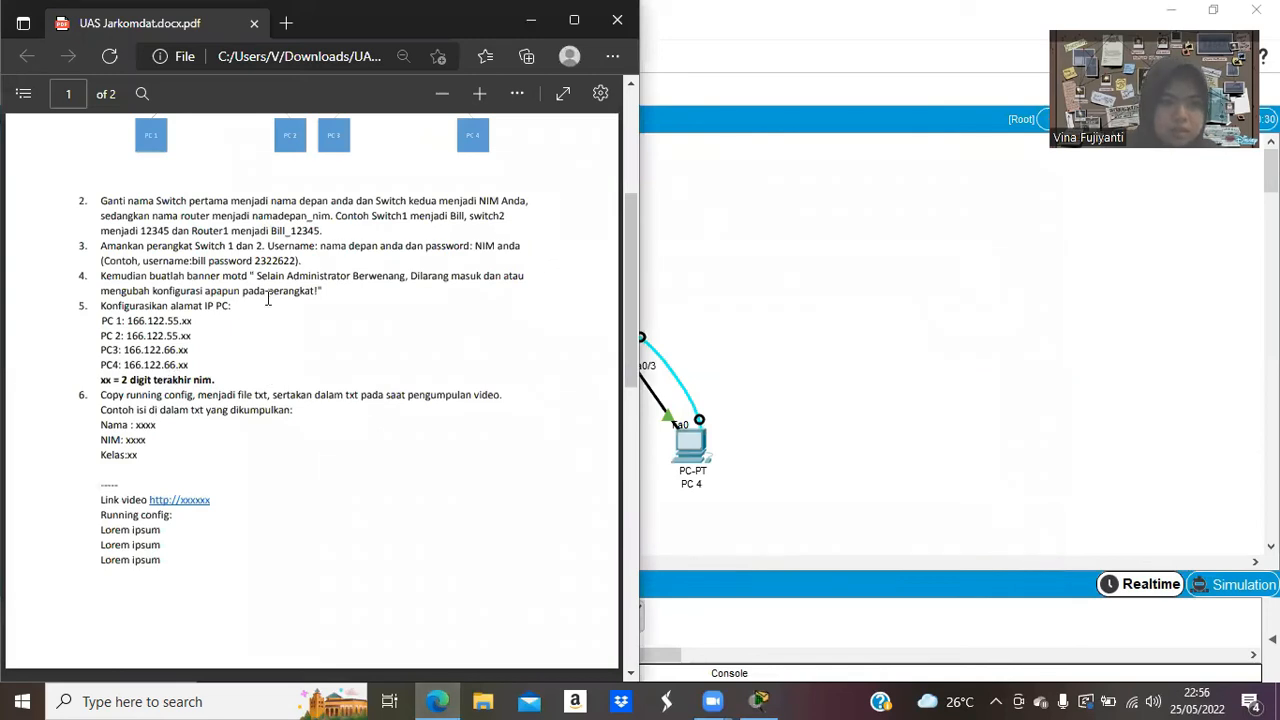
{"action": "scroll", "coordinate": [614, 435], "scroll_direction": "down", "scroll_amount": 1}
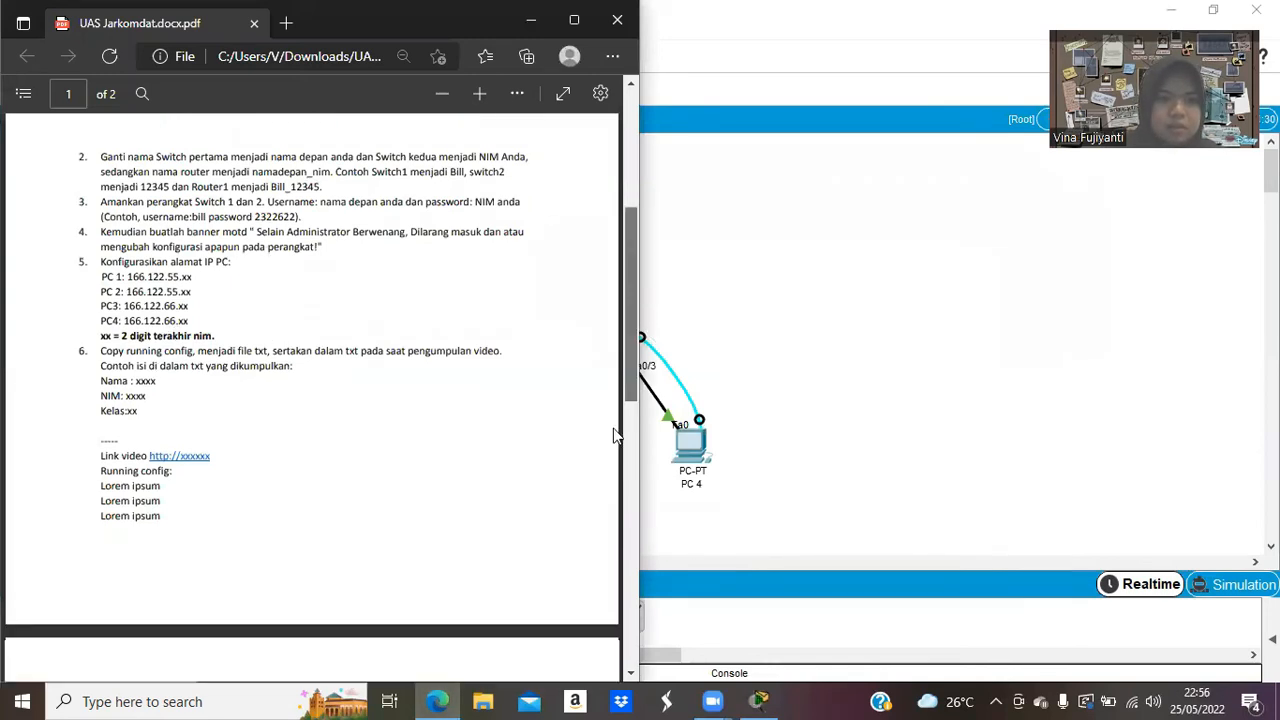
{"action": "scroll", "coordinate": [614, 435], "scroll_direction": "down", "scroll_amount": 3}
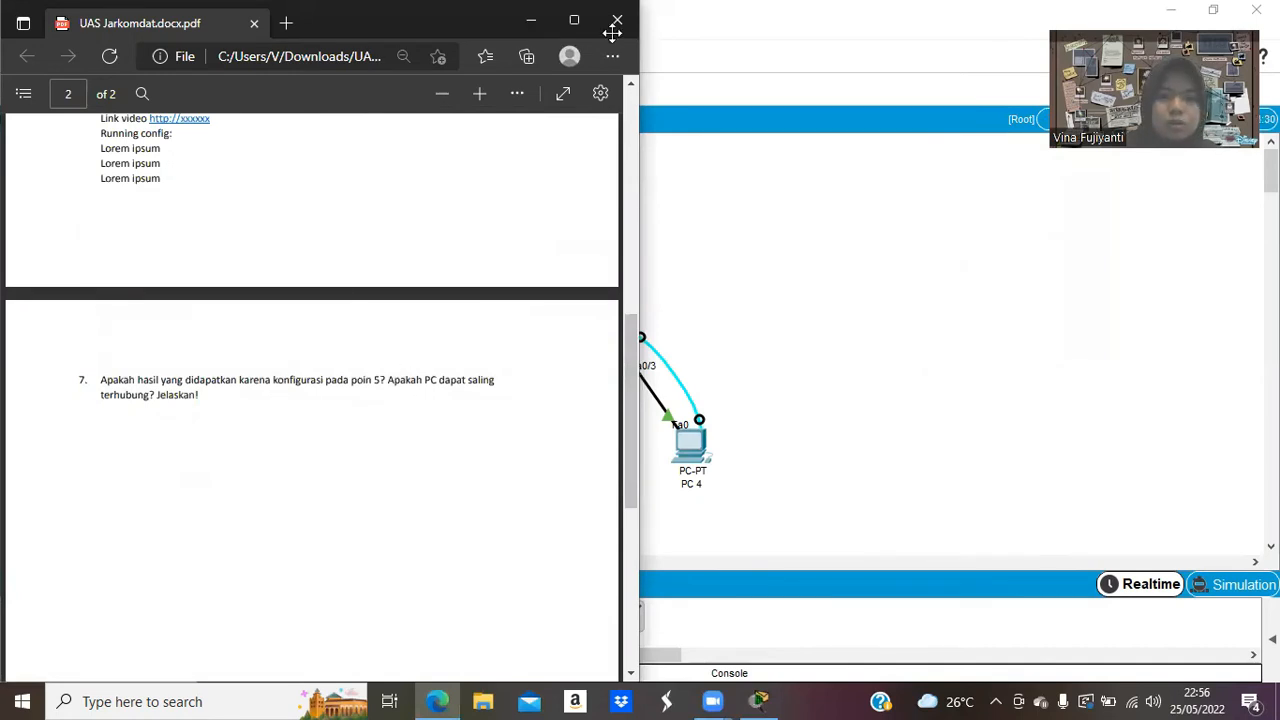
{"action": "key", "text": "alt+Tab"}
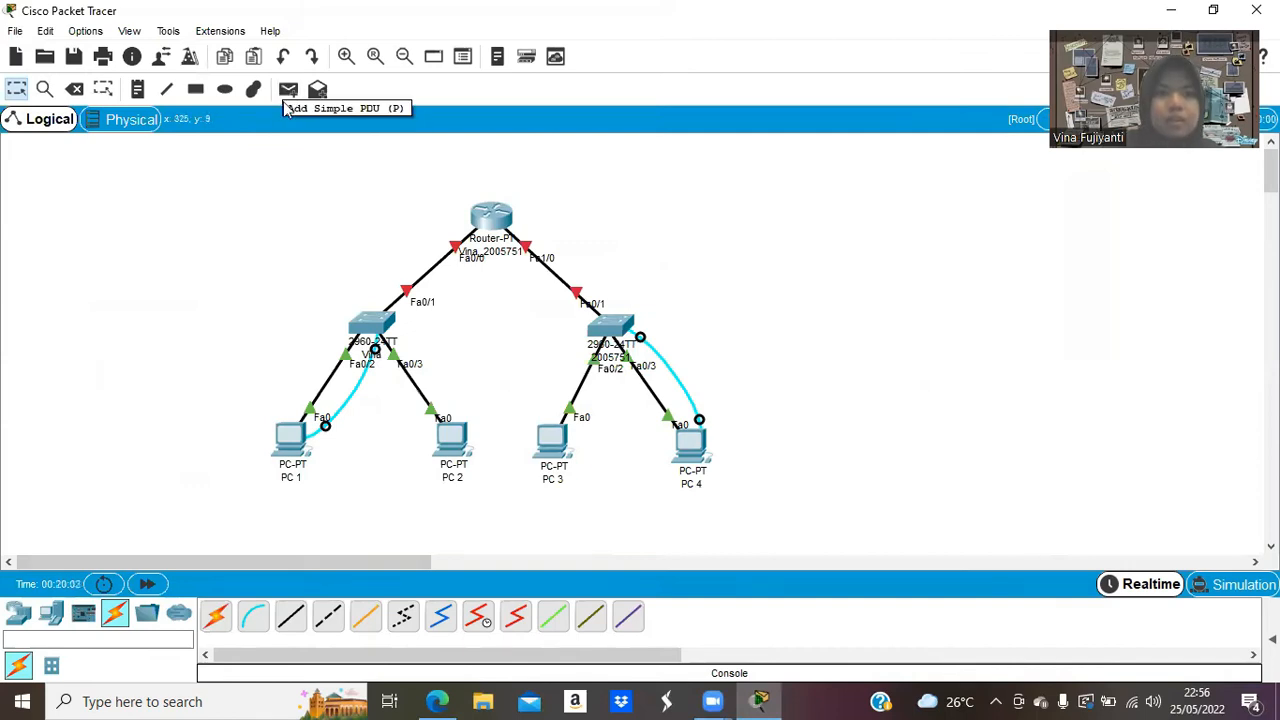
Cancel the complex PDU and briefly open and close PC 1's window.
{"action": "left_click", "coordinate": [317, 89]}
{"action": "left_click", "coordinate": [283, 446]}
{"action": "left_click", "coordinate": [283, 446]}
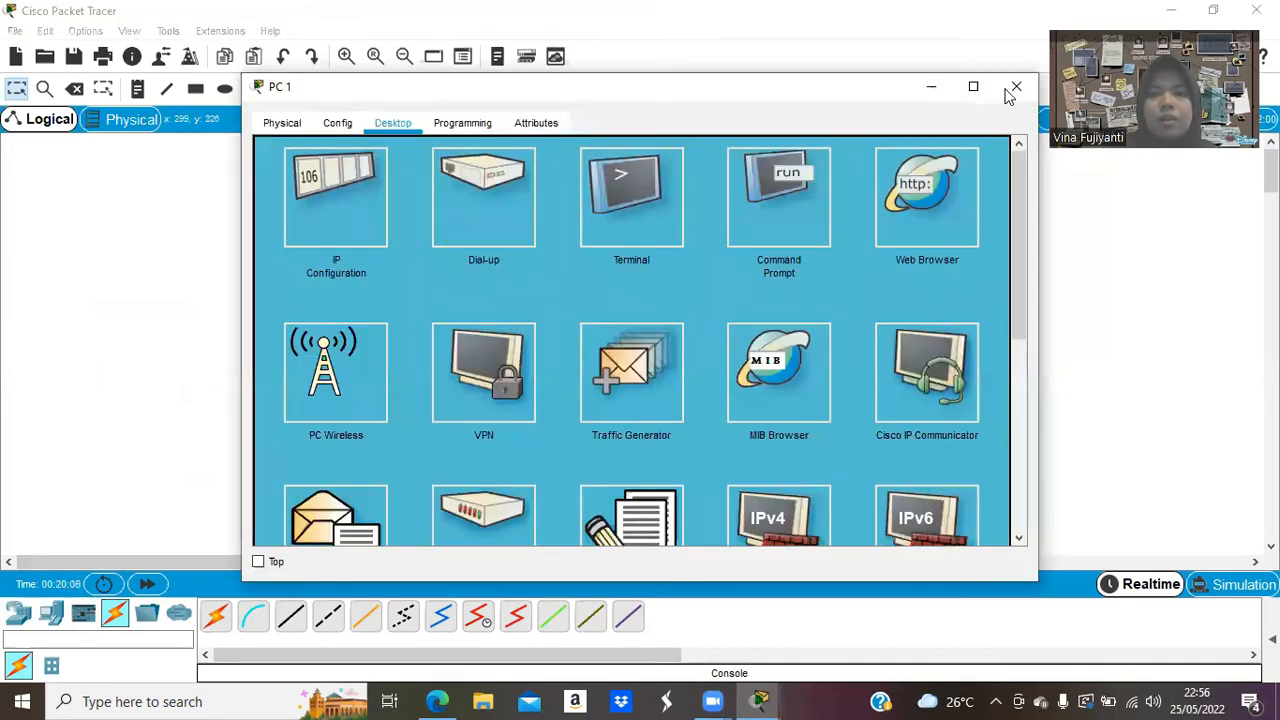
{"action": "left_click", "coordinate": [1015, 88]}
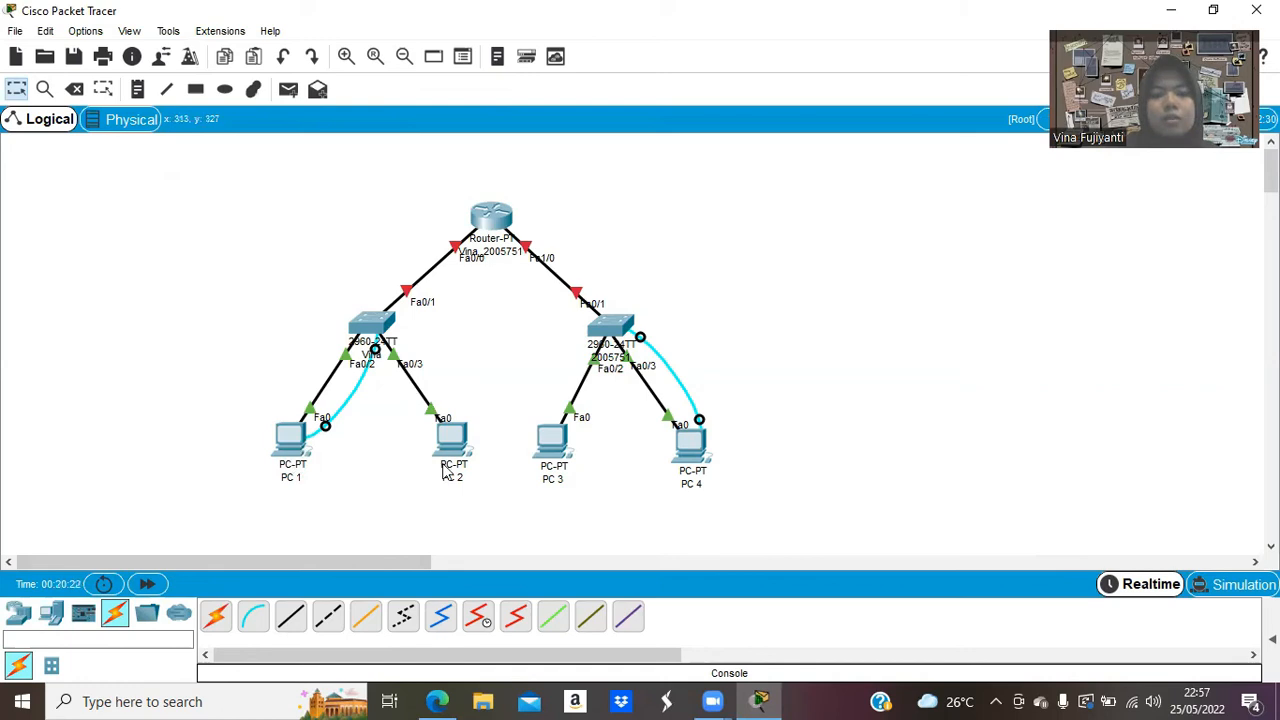
From PC 1's command prompt, ping 166.122.55.52, which succeeds with 0% loss.
{"action": "left_click", "coordinate": [286, 445]}
{"action": "left_click", "coordinate": [789, 201]}
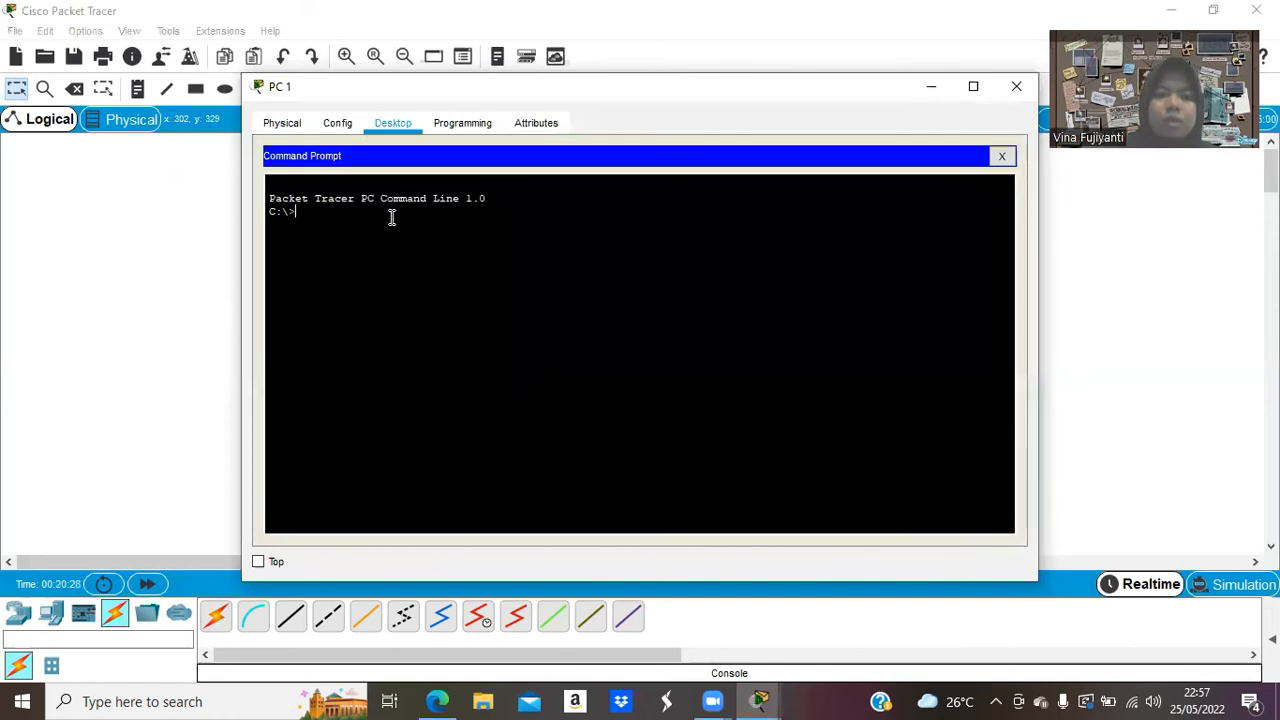
{"action": "type", "text": "ping 1"}
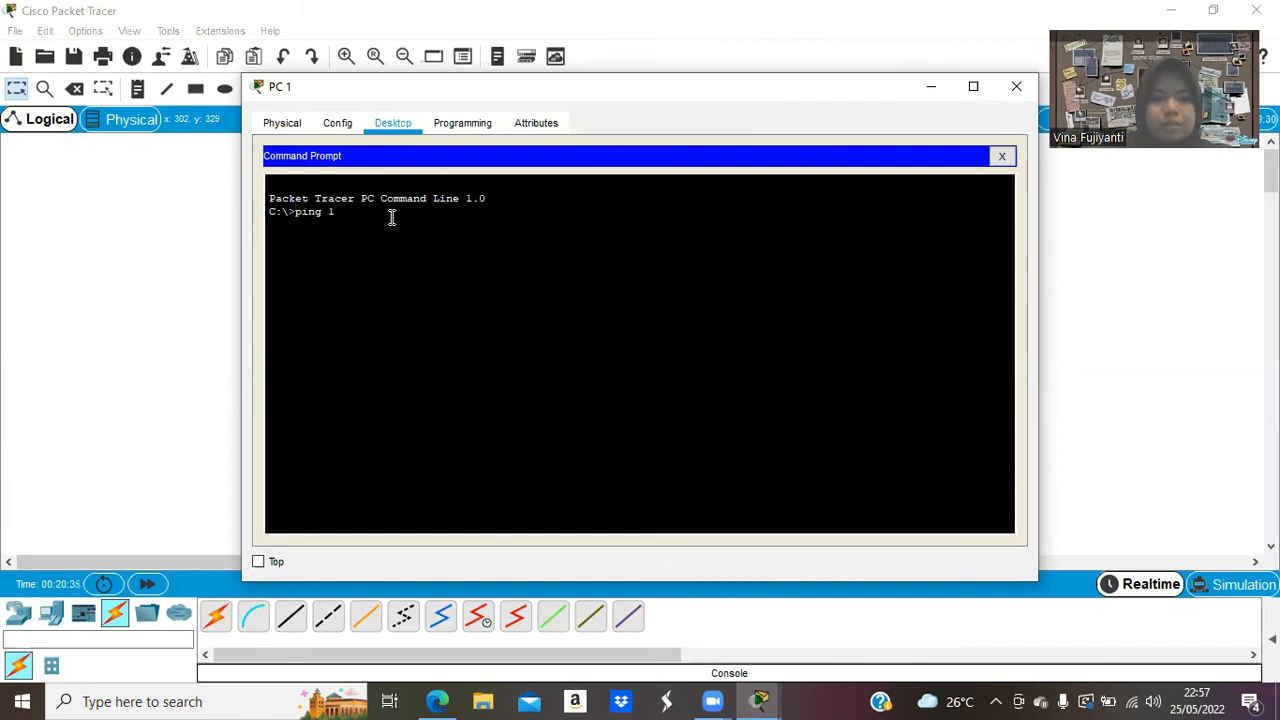
{"action": "type", "text": "92."}
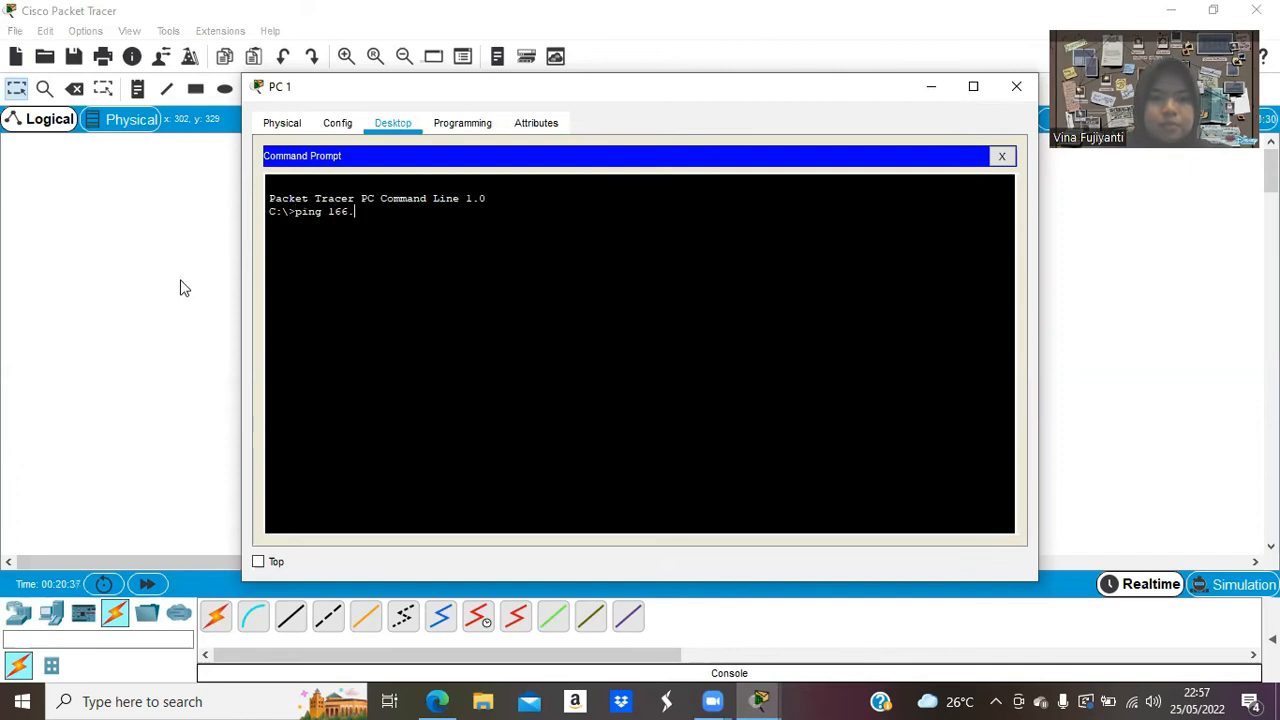
{"action": "left_click", "coordinate": [180, 286]}
{"action": "left_click", "coordinate": [292, 440]}
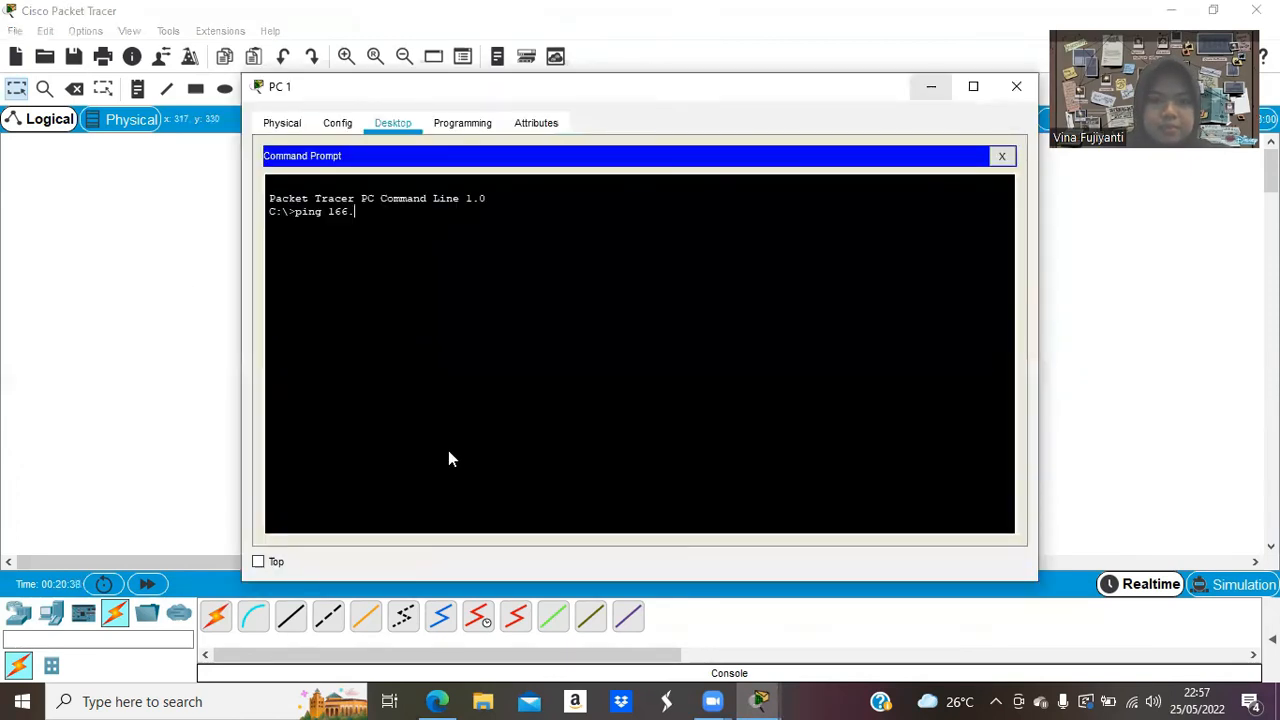
{"action": "left_click", "coordinate": [931, 87]}
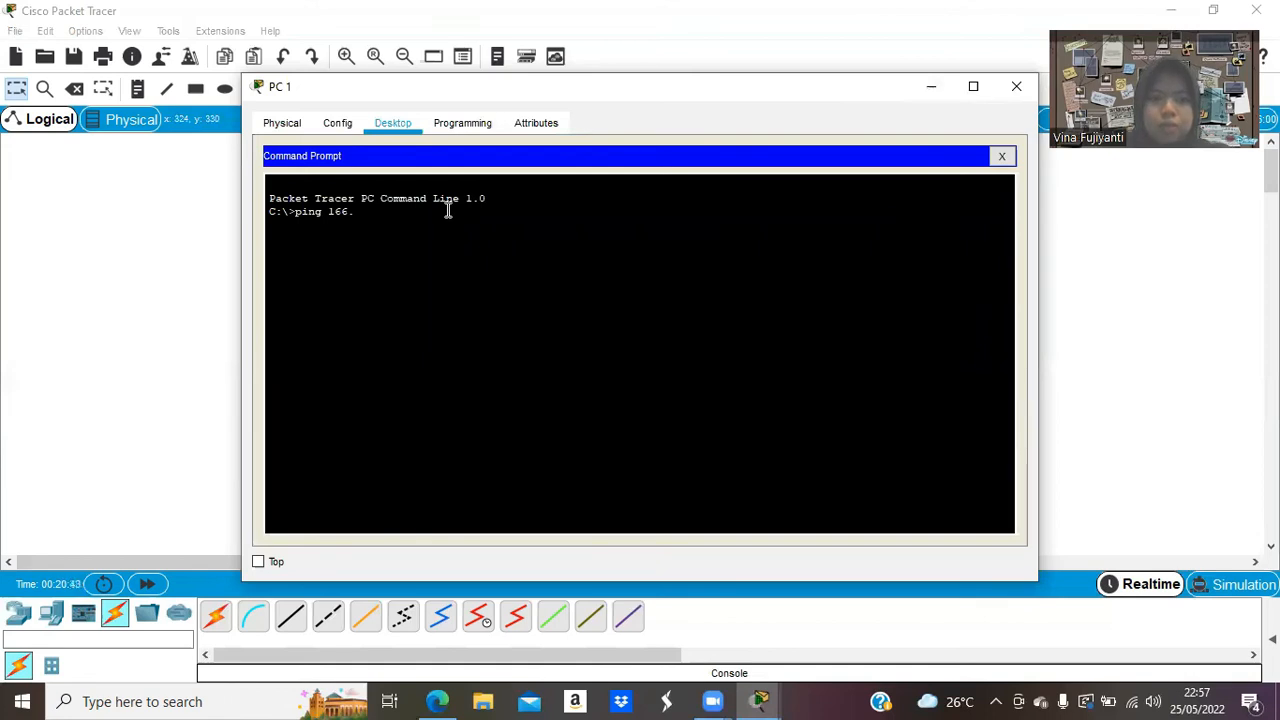
{"action": "type", "text": "22.55.5"}
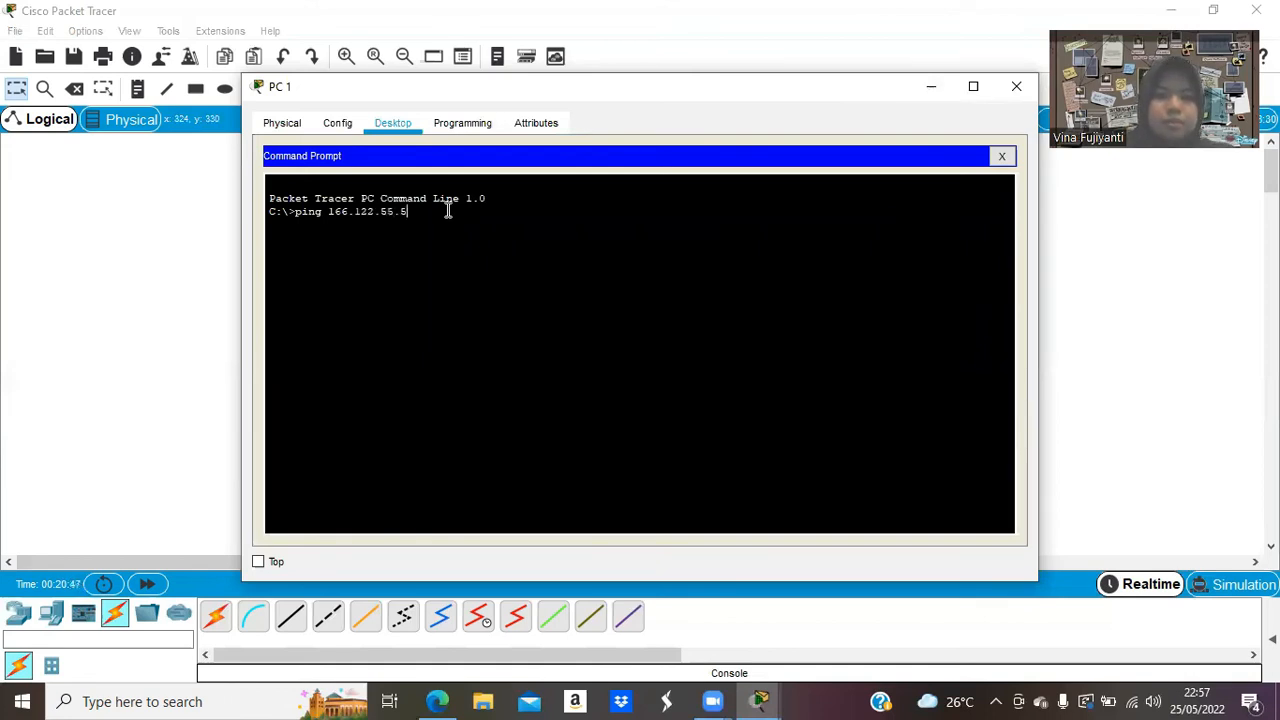
{"action": "type", "text": "2"}
{"action": "key", "text": "Return"}
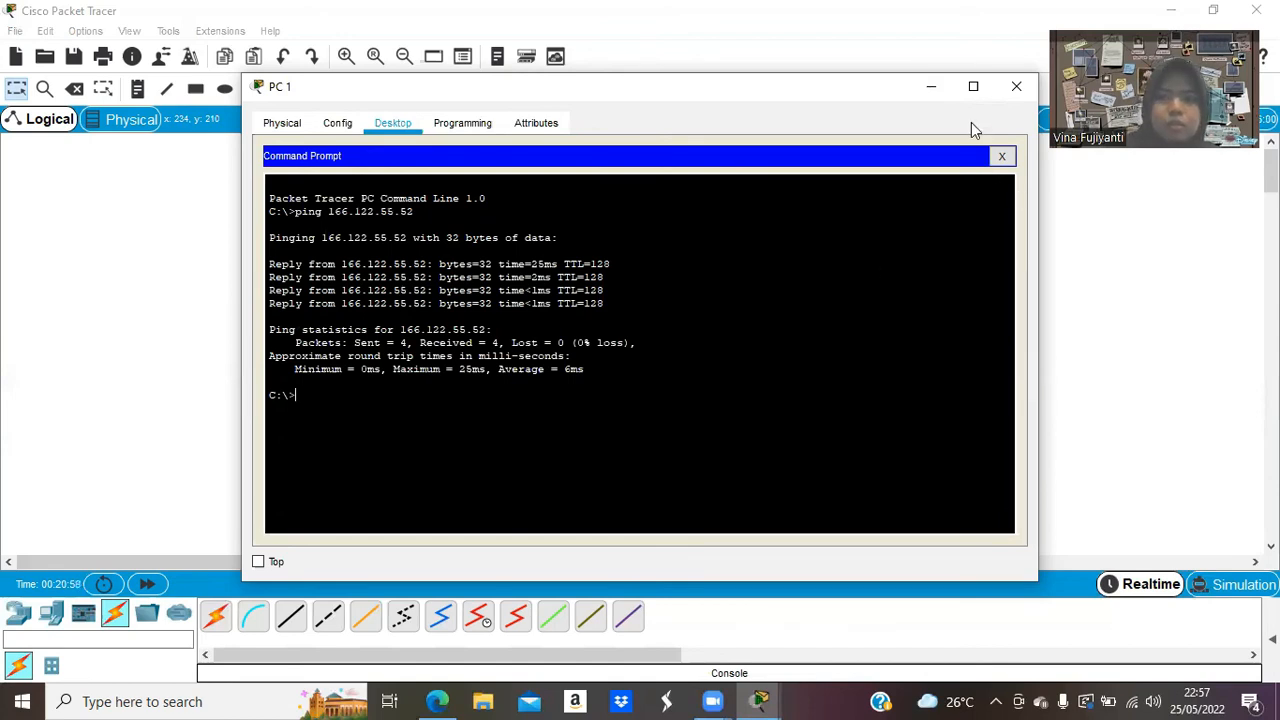
Ping 166.122.66.51 from PC 1, which times out, then close PC 1's window.
{"action": "left_click", "coordinate": [933, 90]}
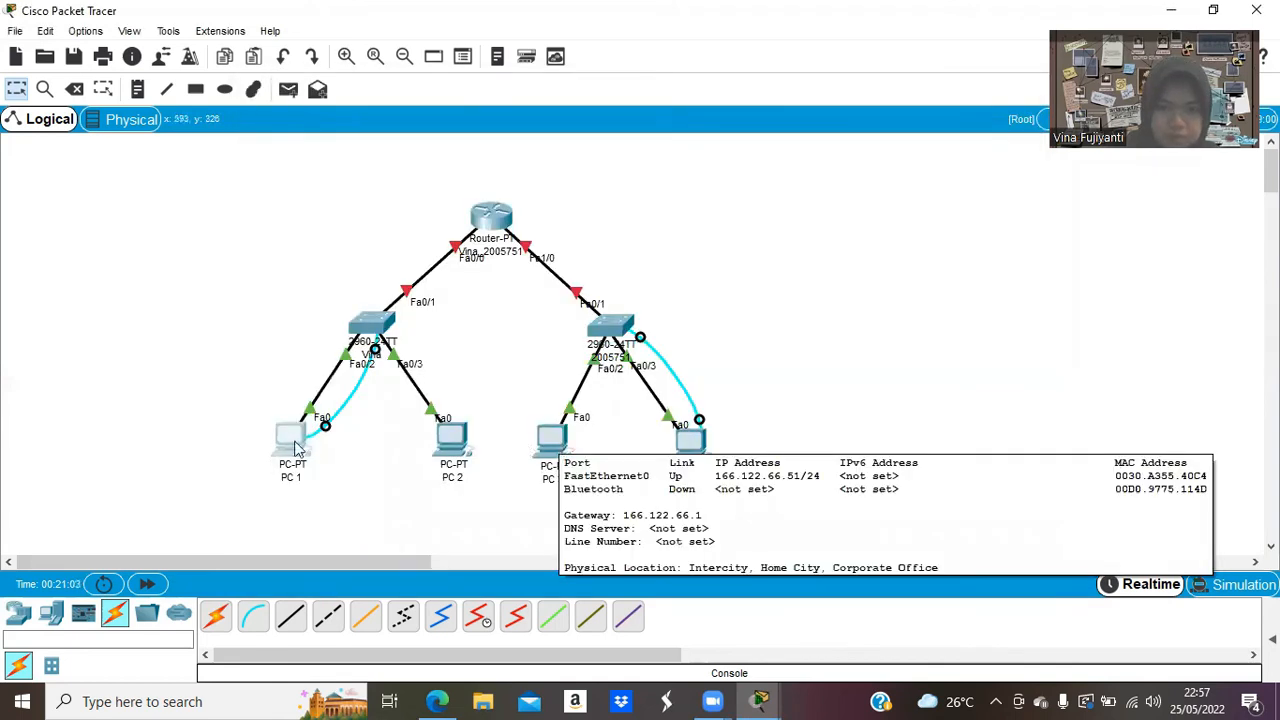
{"action": "left_click", "coordinate": [292, 440]}
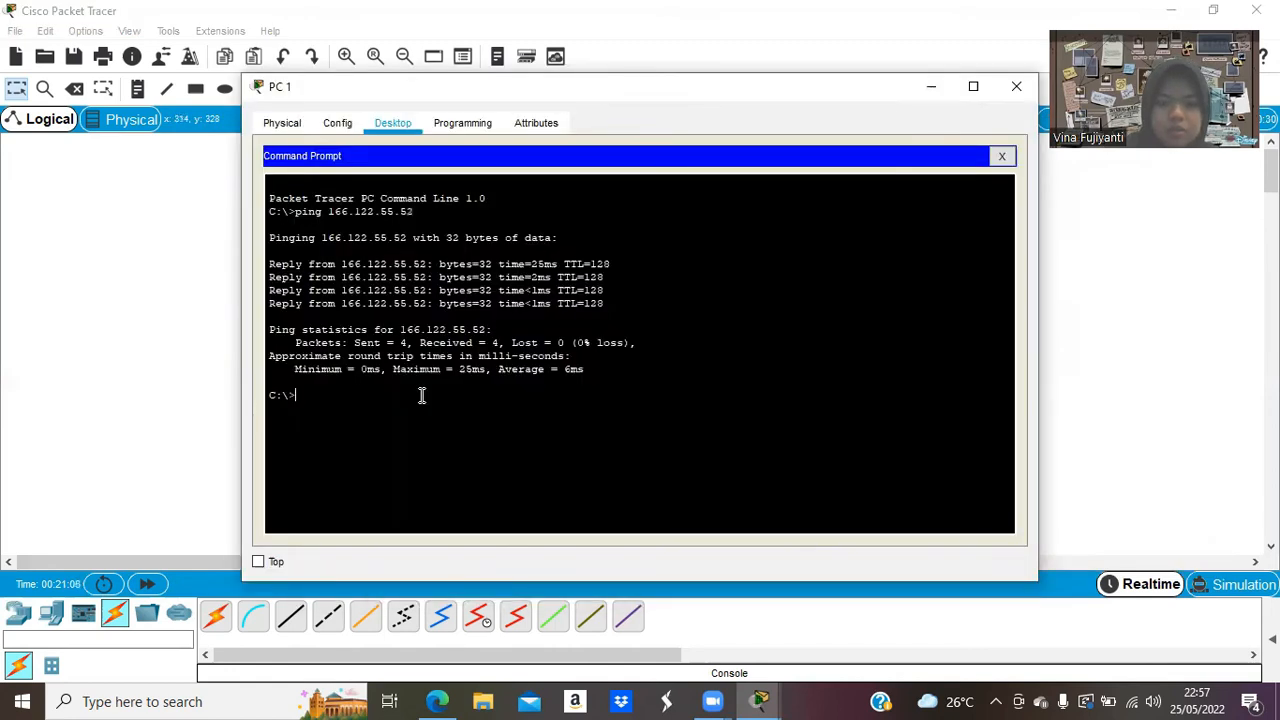
{"action": "type", "text": "ping 166.122."}
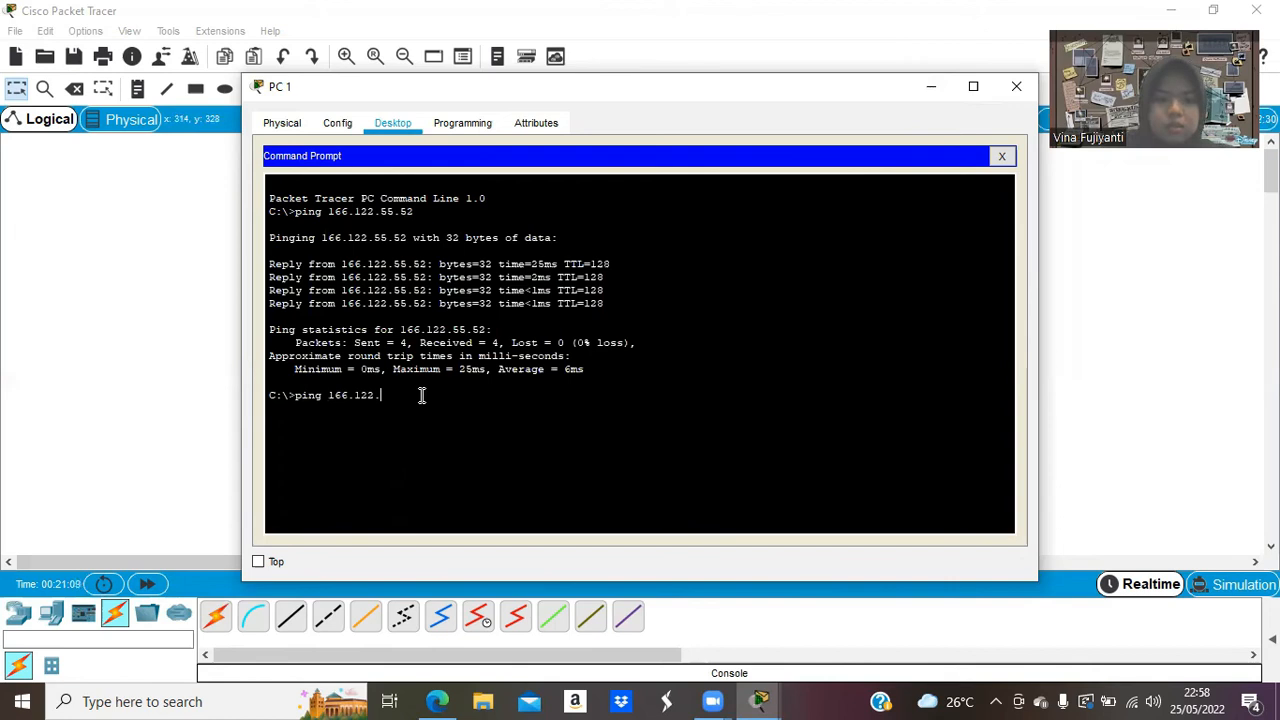
{"action": "type", "text": "66.51"}
{"action": "key", "text": "Return"}
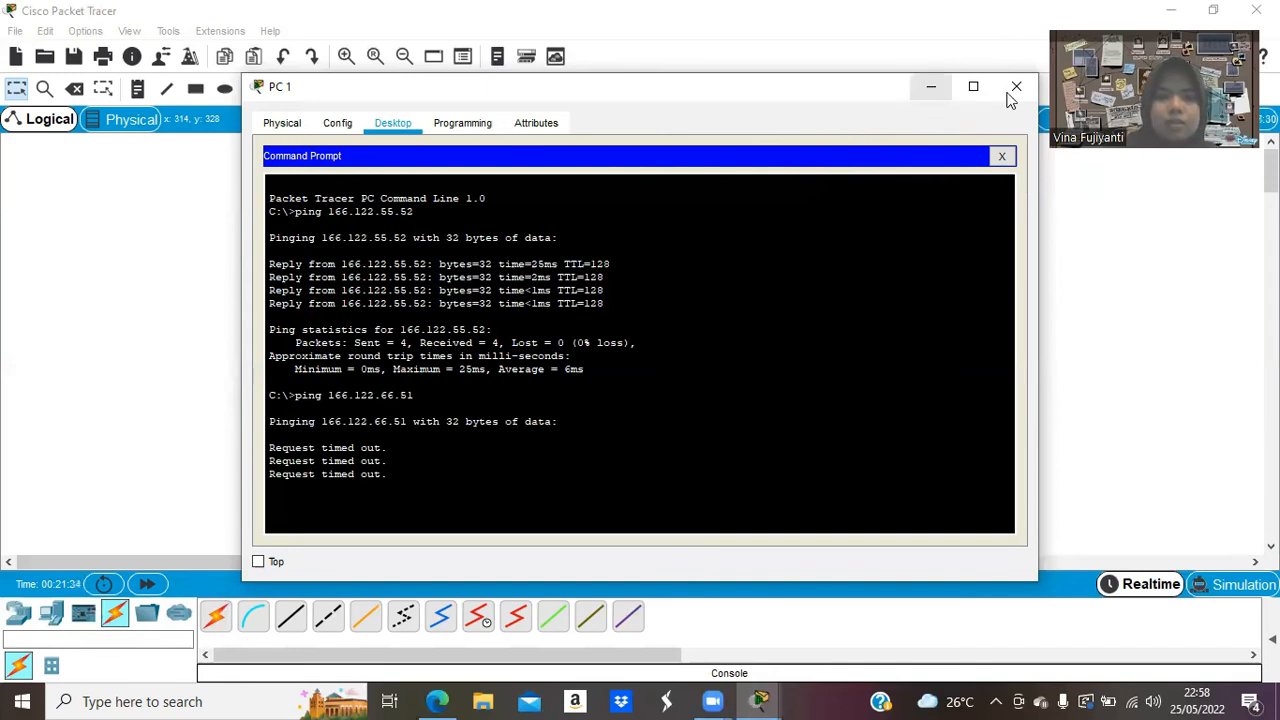
{"action": "left_click", "coordinate": [1011, 95]}
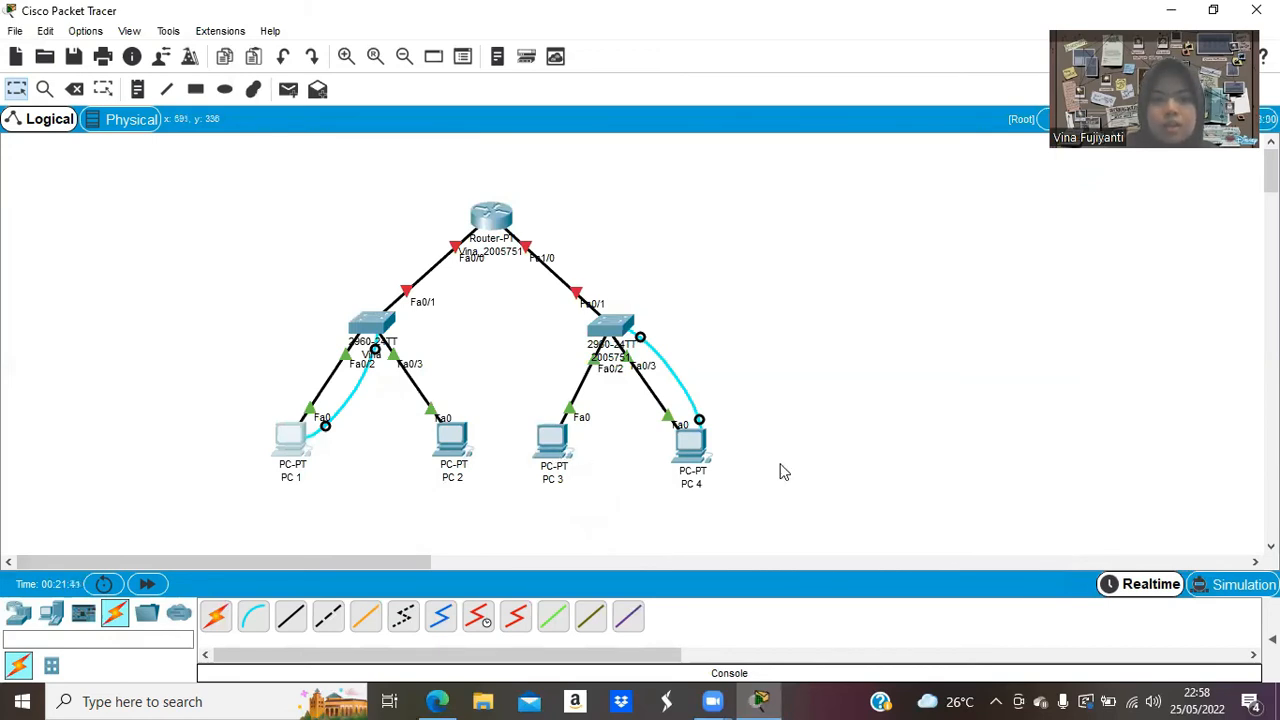
From PC 4's command prompt, ping 166.122.55.52, which fails with 100% loss.
{"action": "mouse_move", "coordinate": [693, 448]}
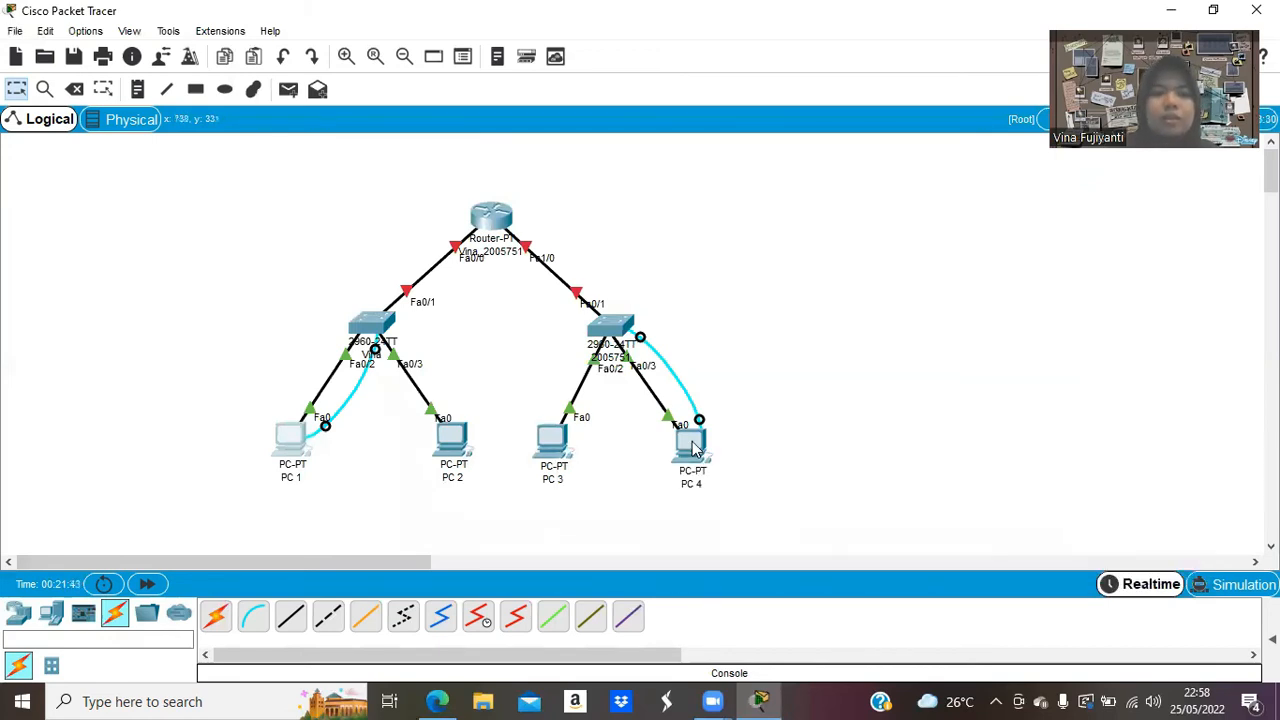
{"action": "left_click", "coordinate": [694, 447]}
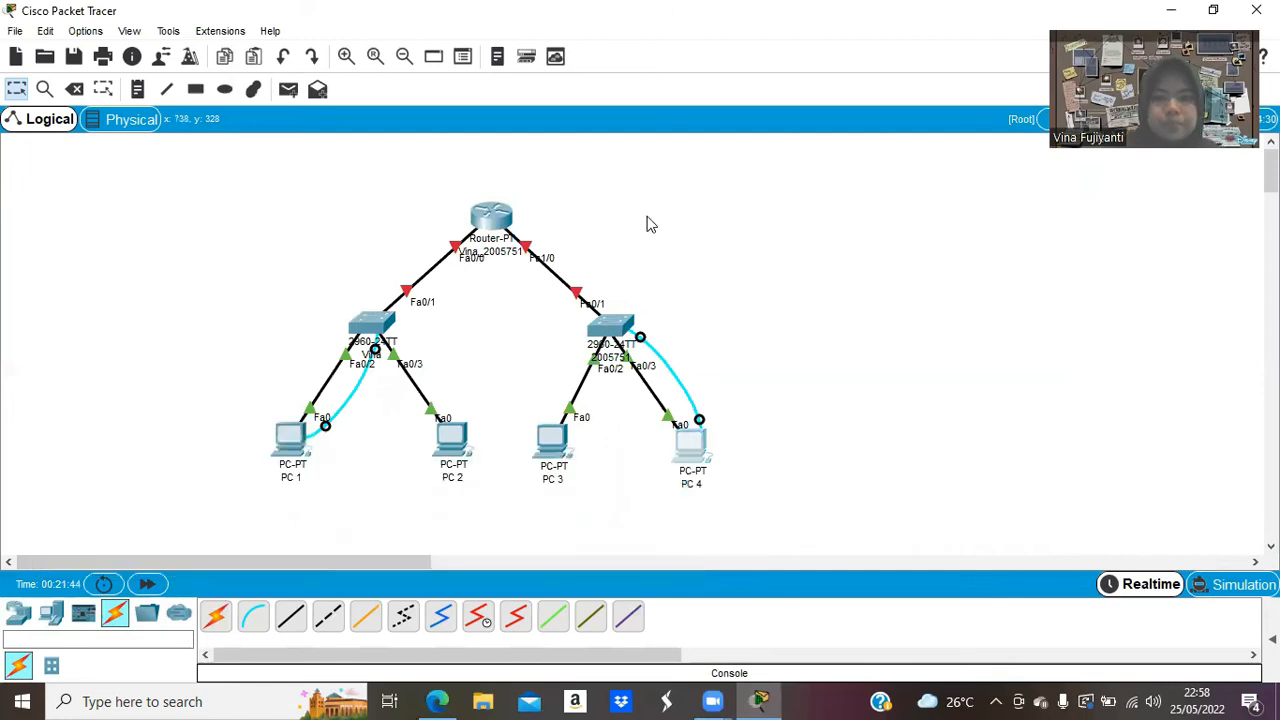
{"action": "left_click", "coordinate": [768, 204]}
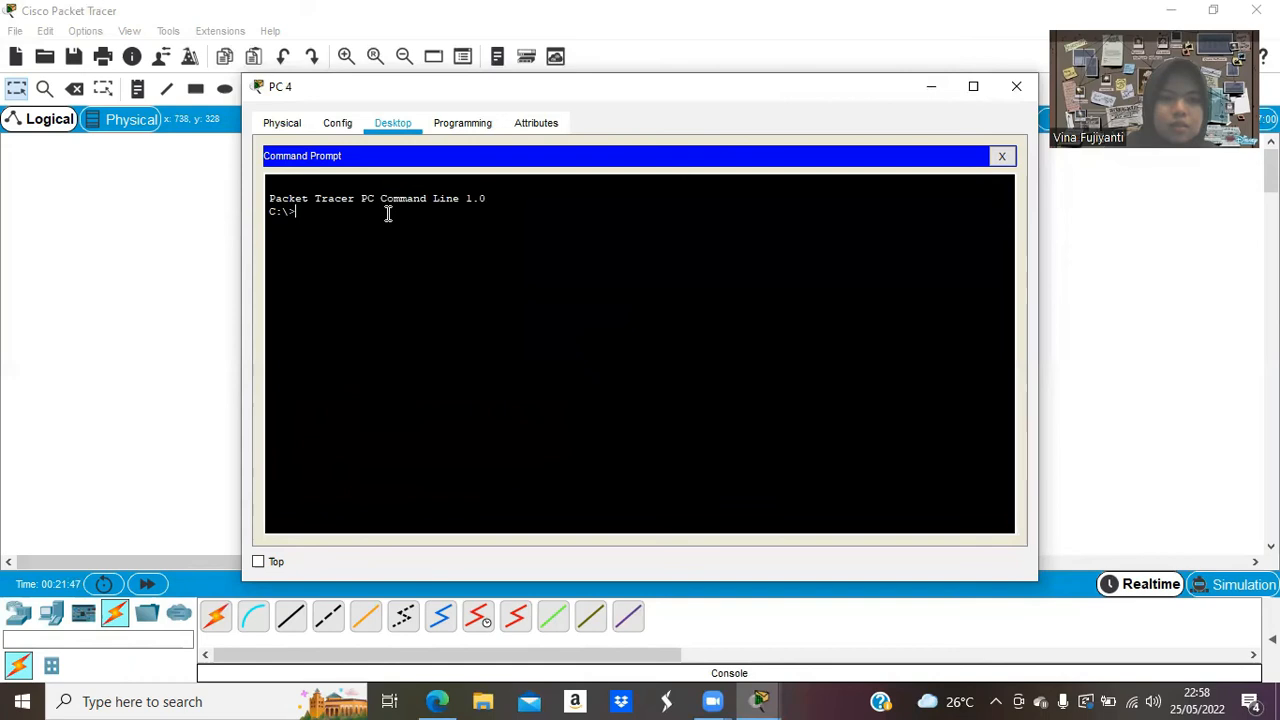
{"action": "type", "text": "ping 1"}
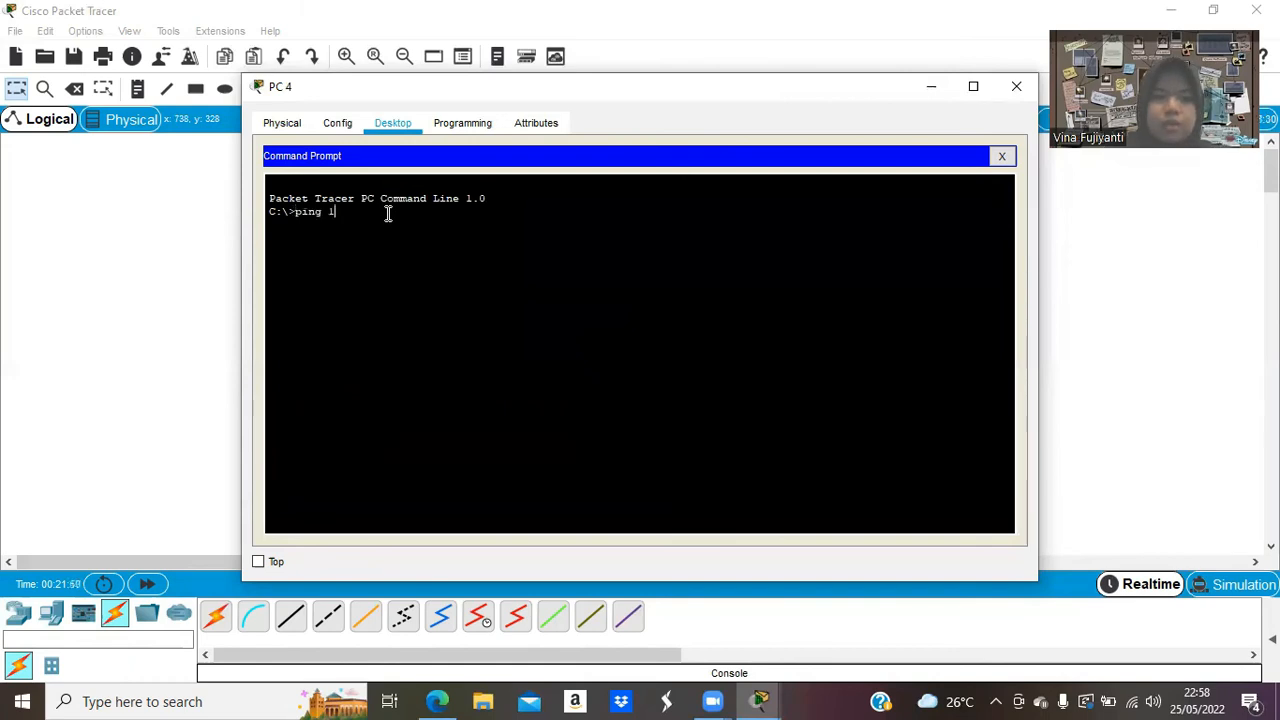
{"action": "type", "text": "9"}
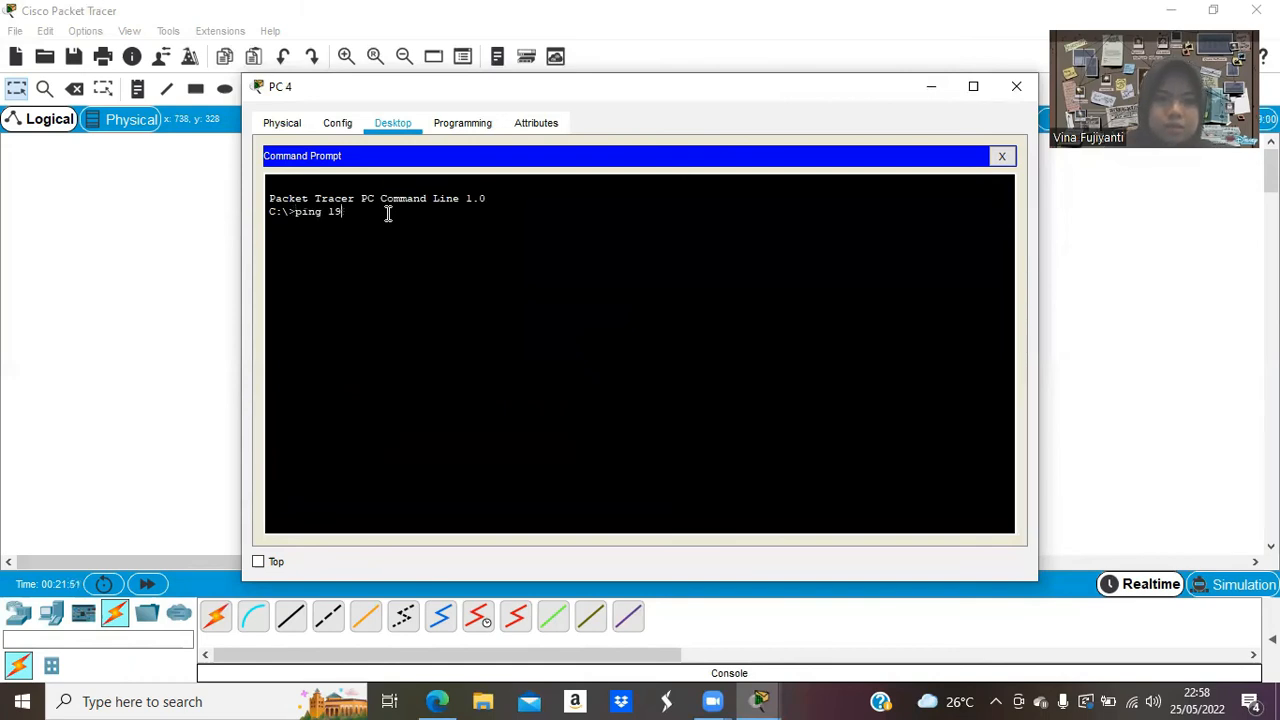
{"action": "type", "text": "2.168."}
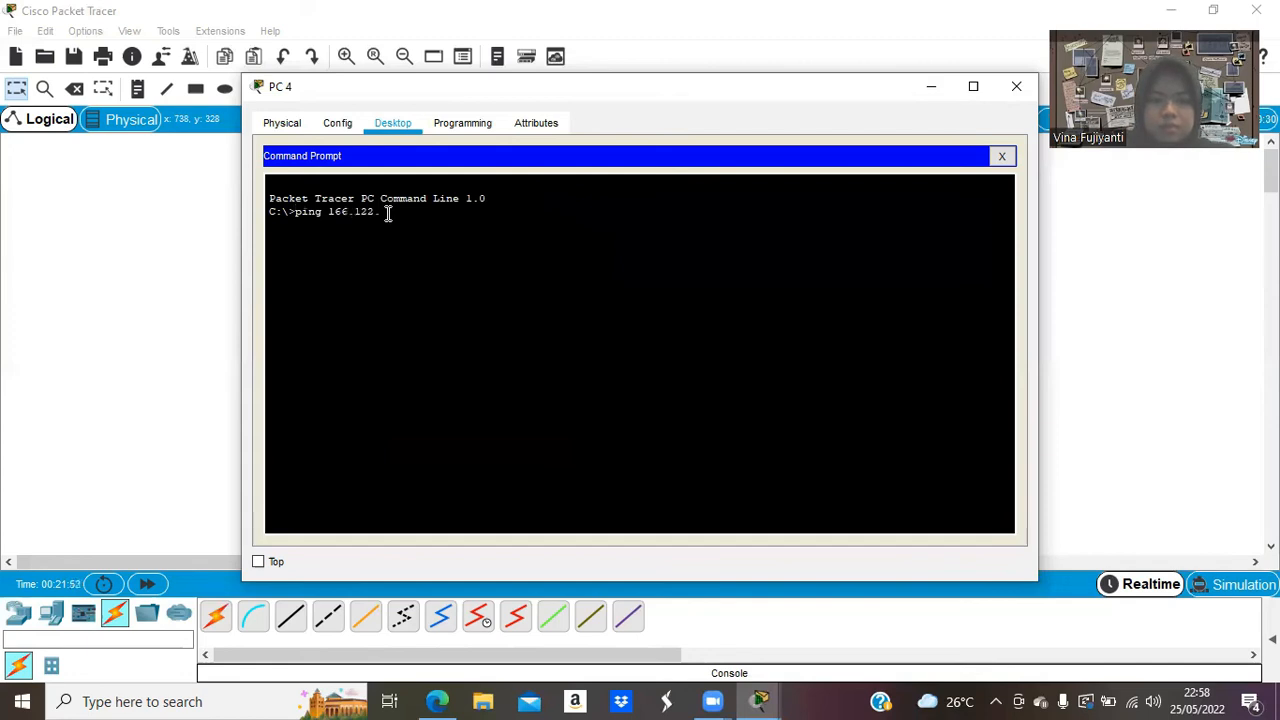
{"action": "type", "text": "55.52"}
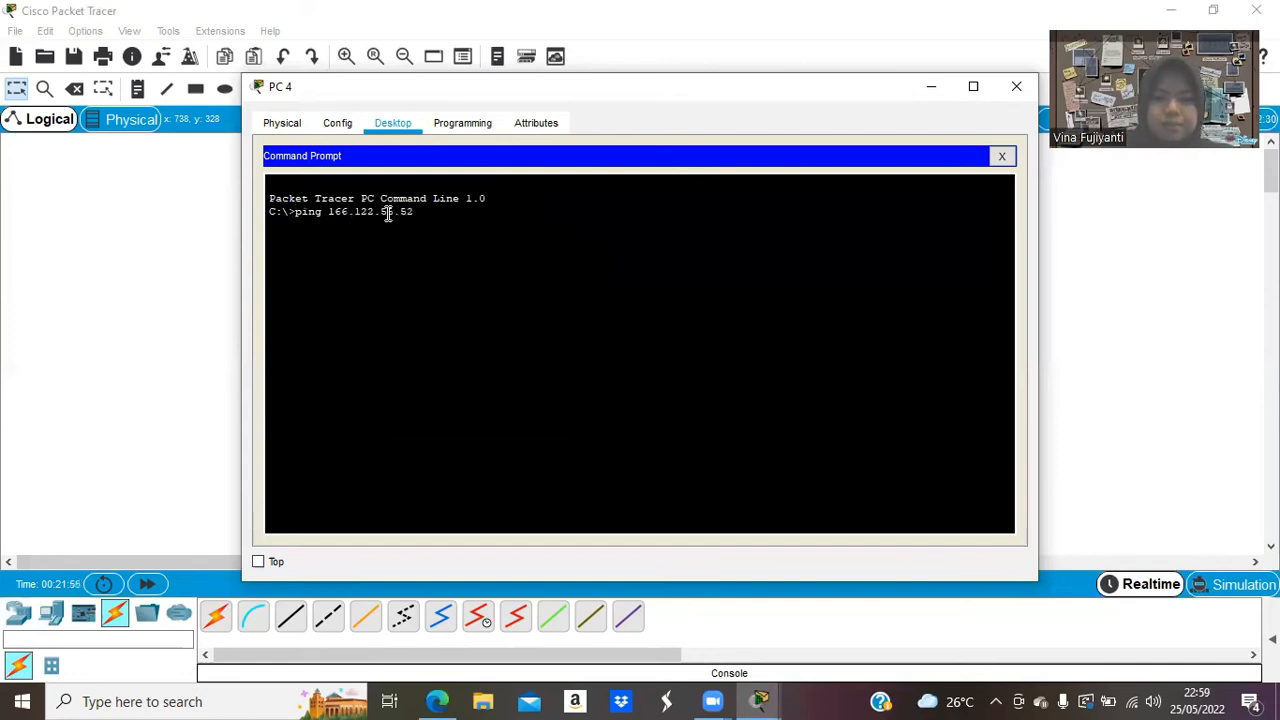
{"action": "key", "text": "Return"}
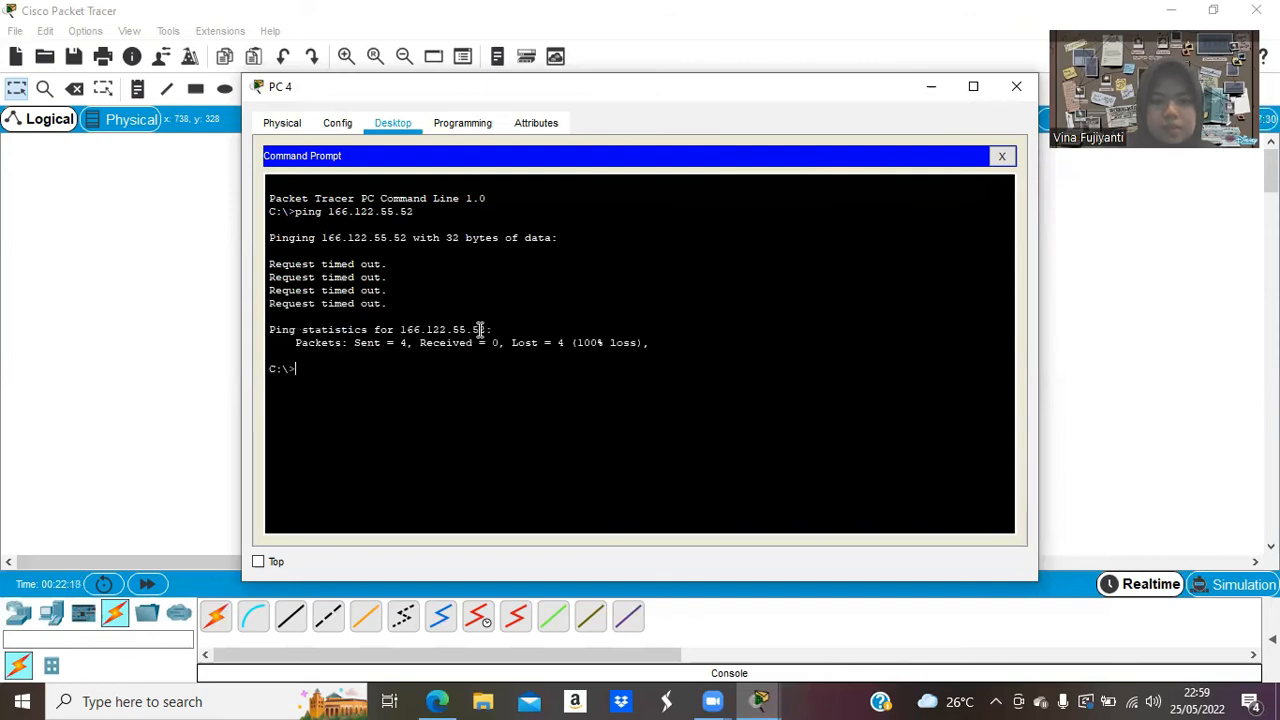
Ping 166.122.66.51 from PC 4 successfully, then close PC 4's window.
{"action": "type", "text": "ping"}
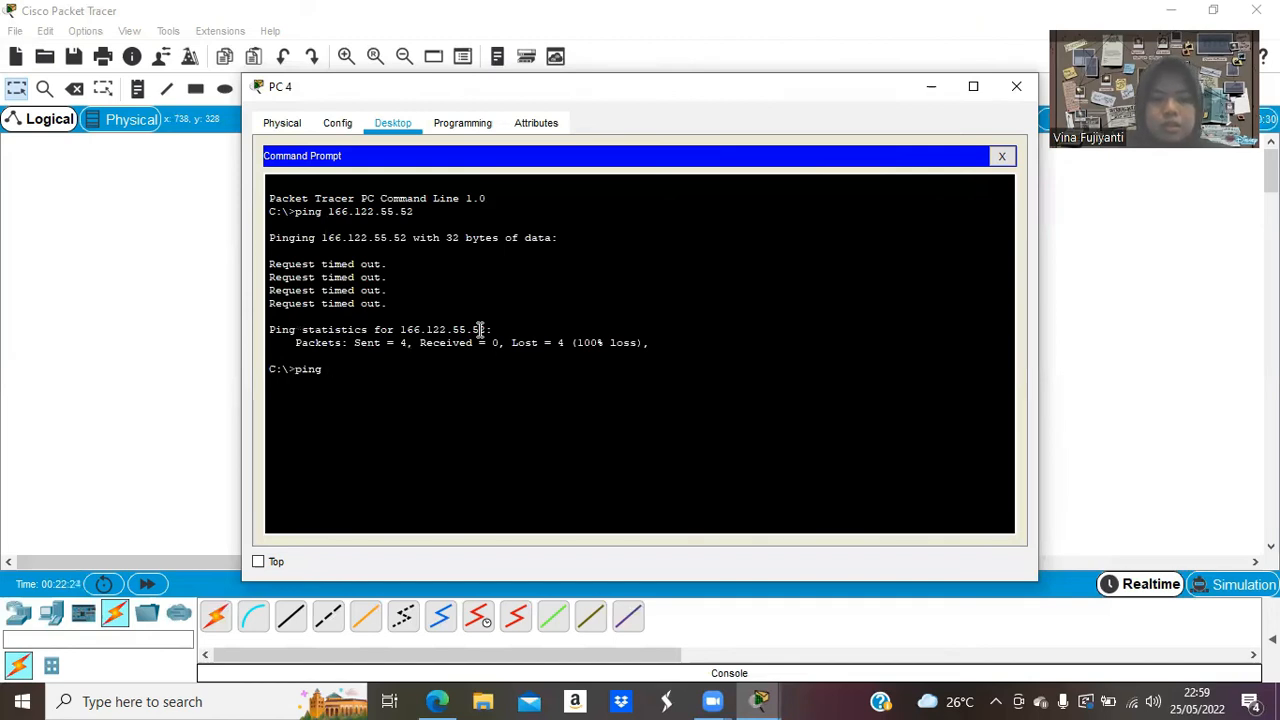
{"action": "type", "text": " 166.122.66.51"}
{"action": "key", "text": "Return"}
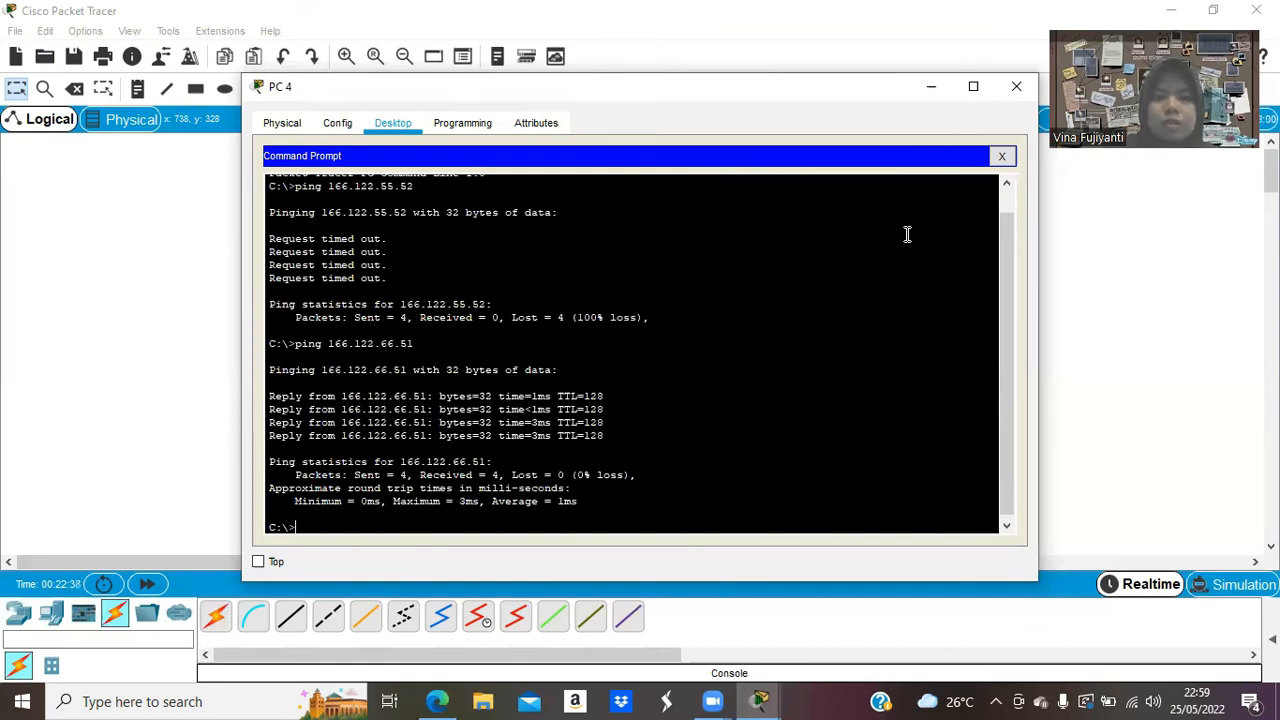
{"action": "left_click", "coordinate": [1013, 88]}
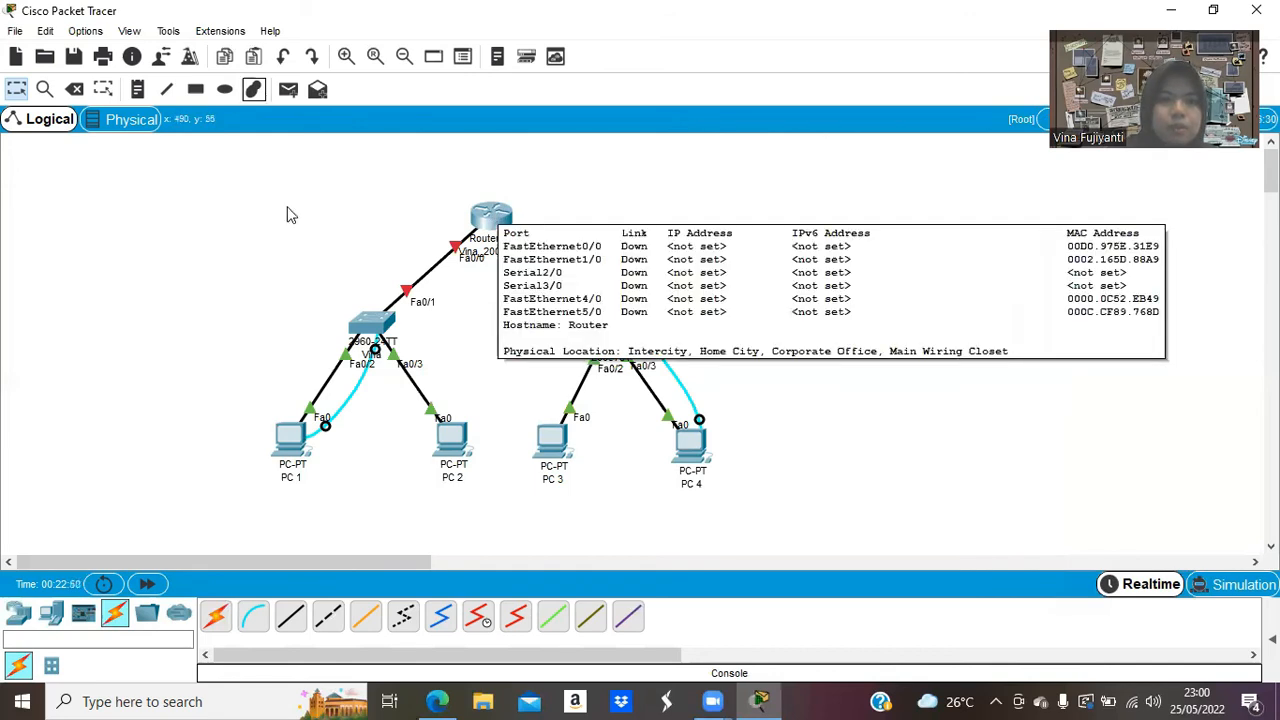
Connect a console cable from the router's console port to PC 2's RS 232 port, then open PC 2.
{"action": "left_click", "coordinate": [254, 620]}
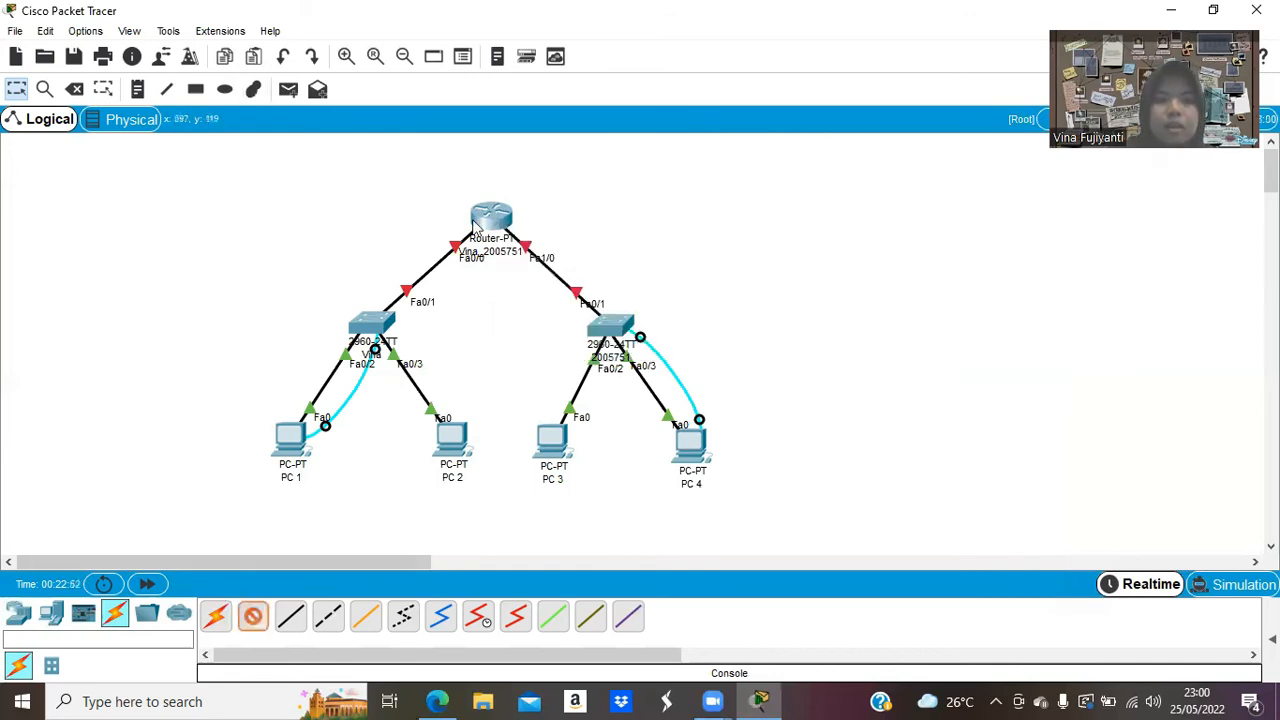
{"action": "left_click", "coordinate": [475, 222]}
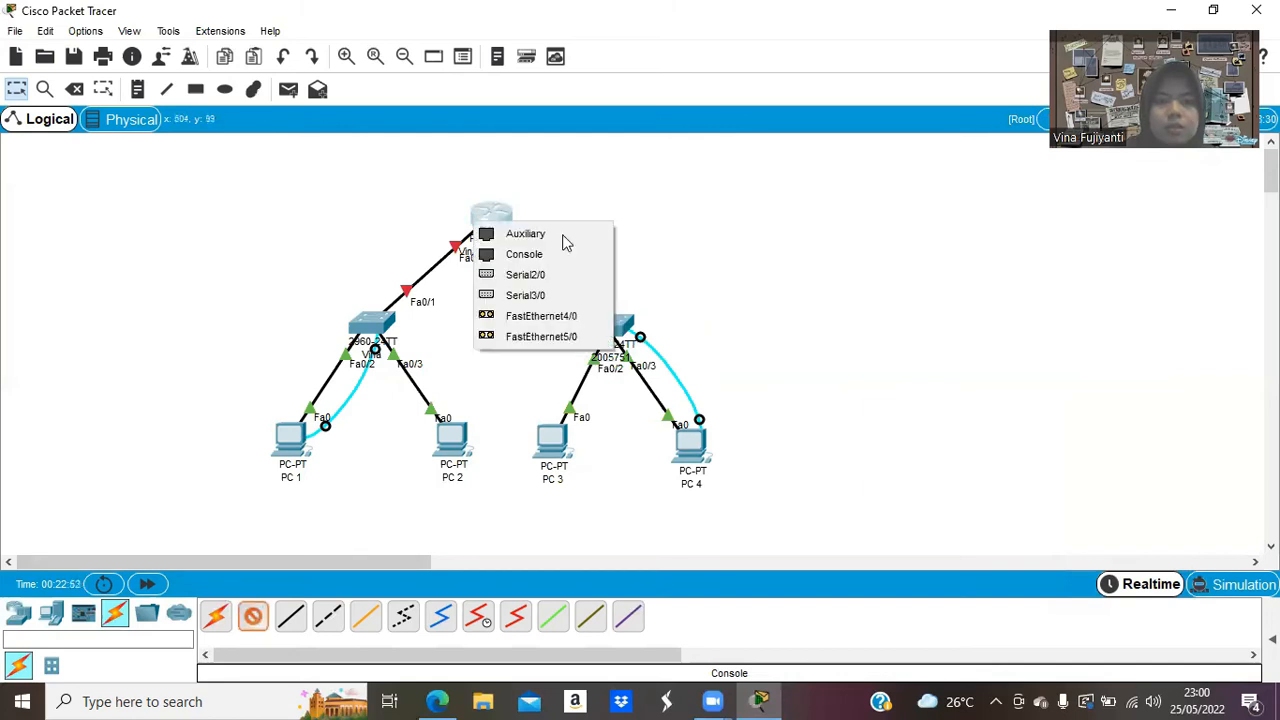
{"action": "left_click", "coordinate": [497, 420]}
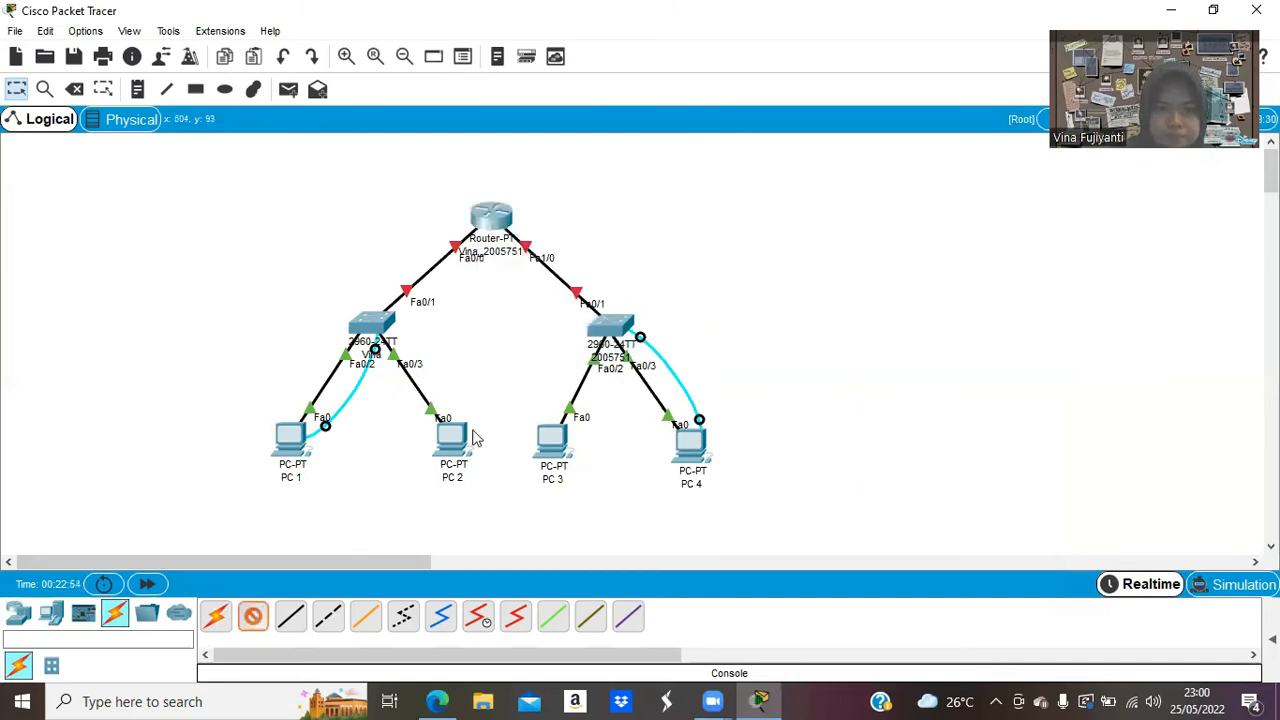
{"action": "left_click", "coordinate": [452, 447]}
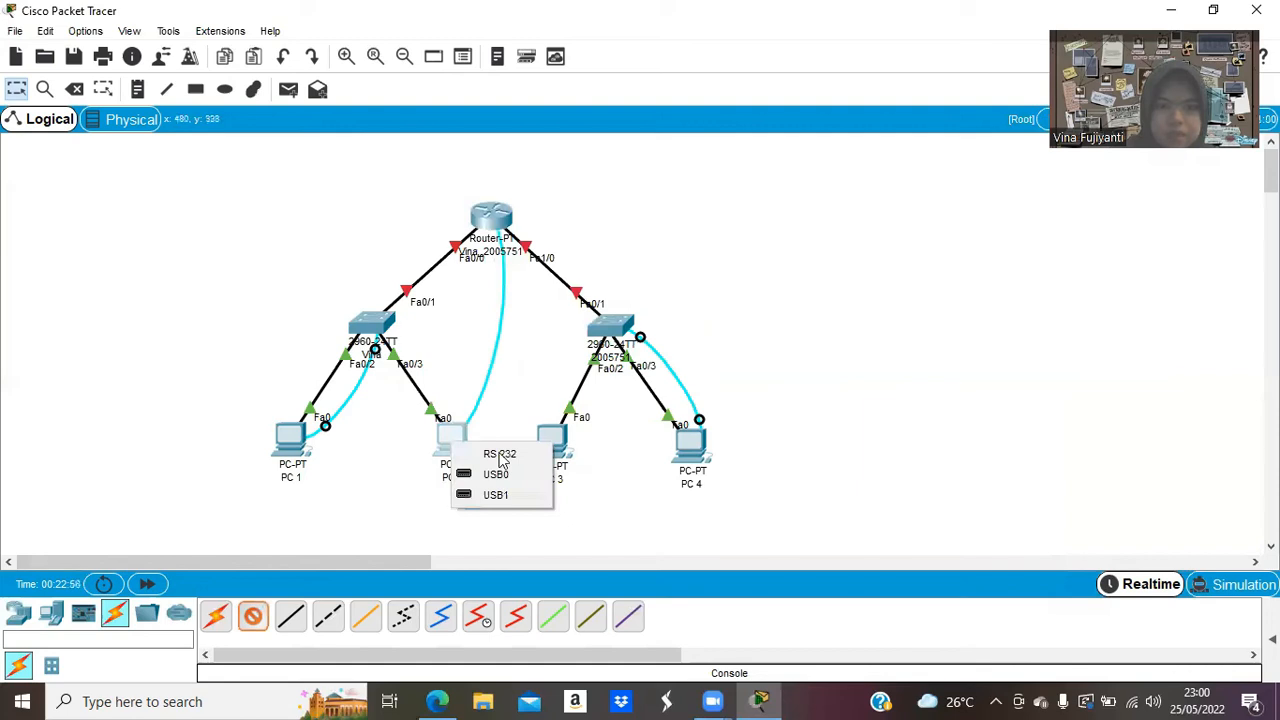
{"action": "left_click", "coordinate": [500, 456]}
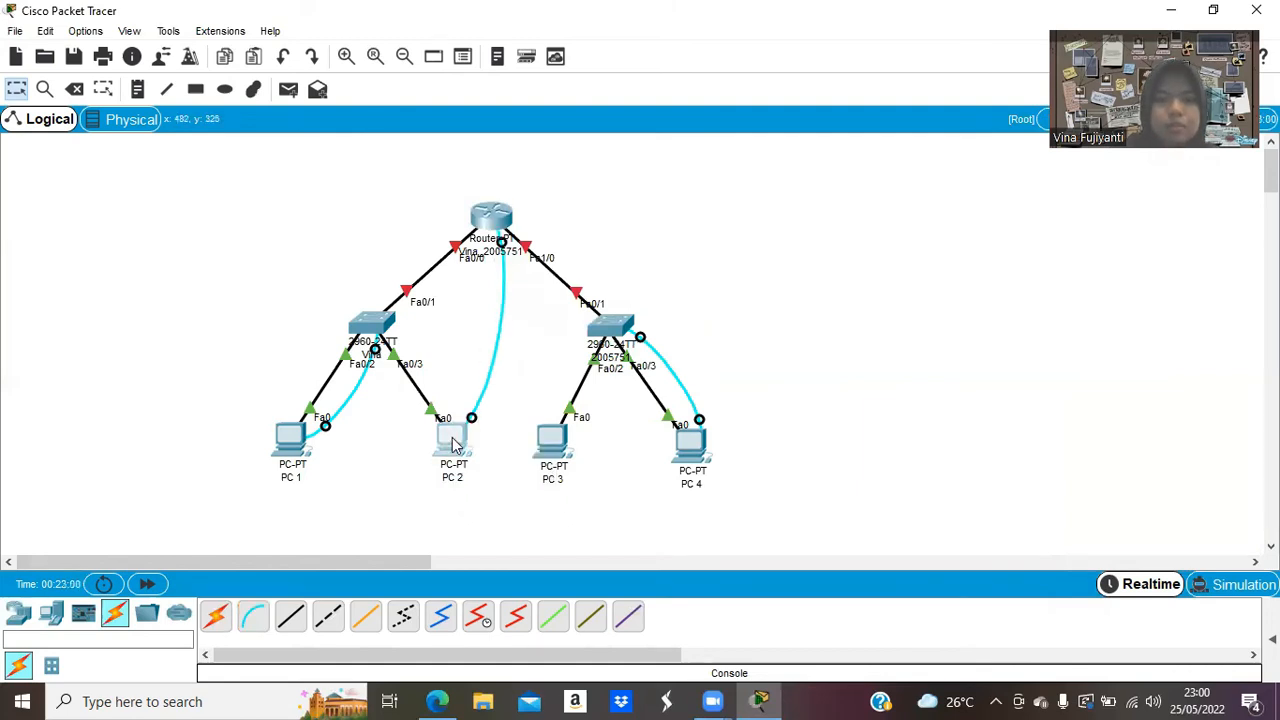
{"action": "left_click", "coordinate": [452, 445]}
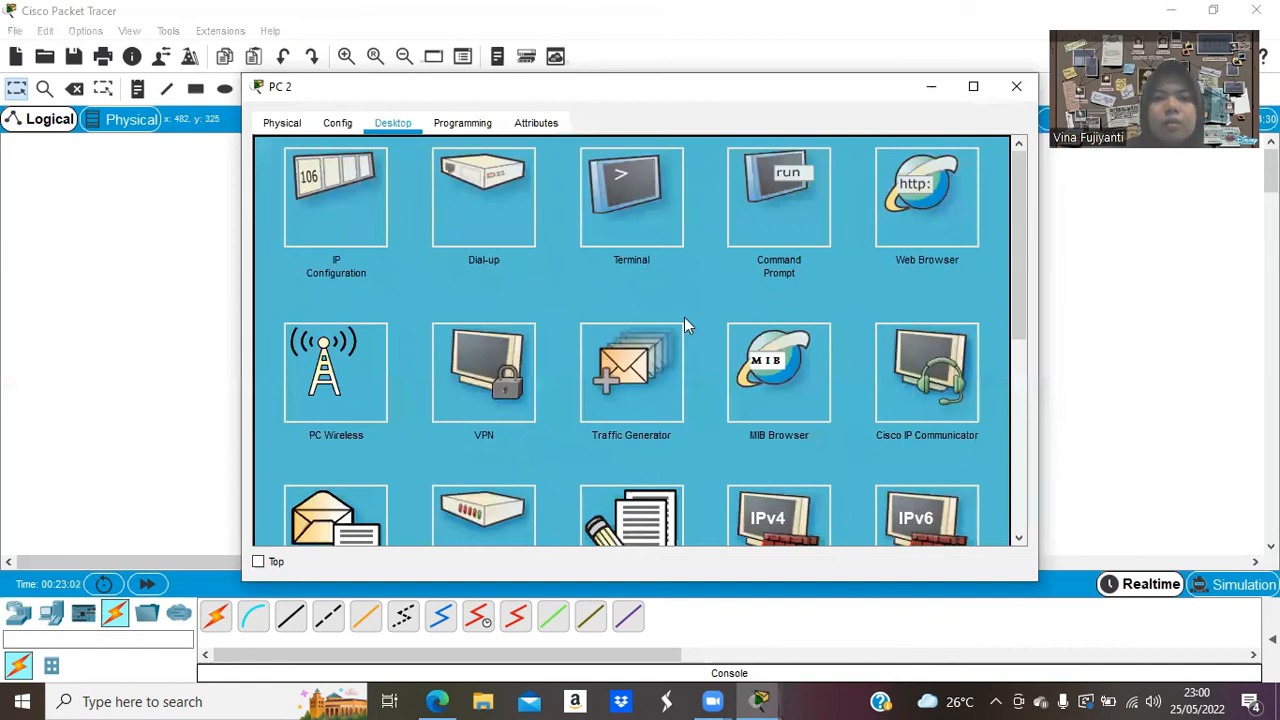
Connect through PC 2's Terminal, decline initial setup, and enter enable and configure terminal.
{"action": "left_click", "coordinate": [648, 210]}
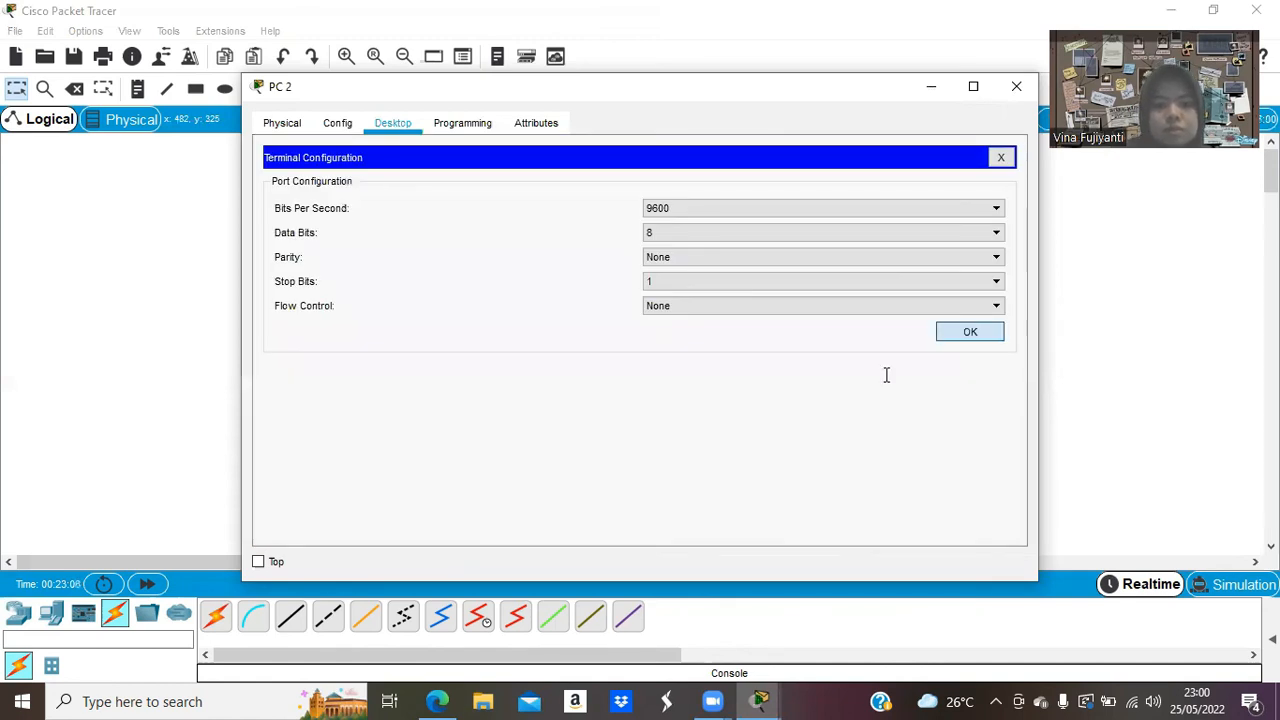
{"action": "key", "text": "Return"}
{"action": "type", "text": "no"}
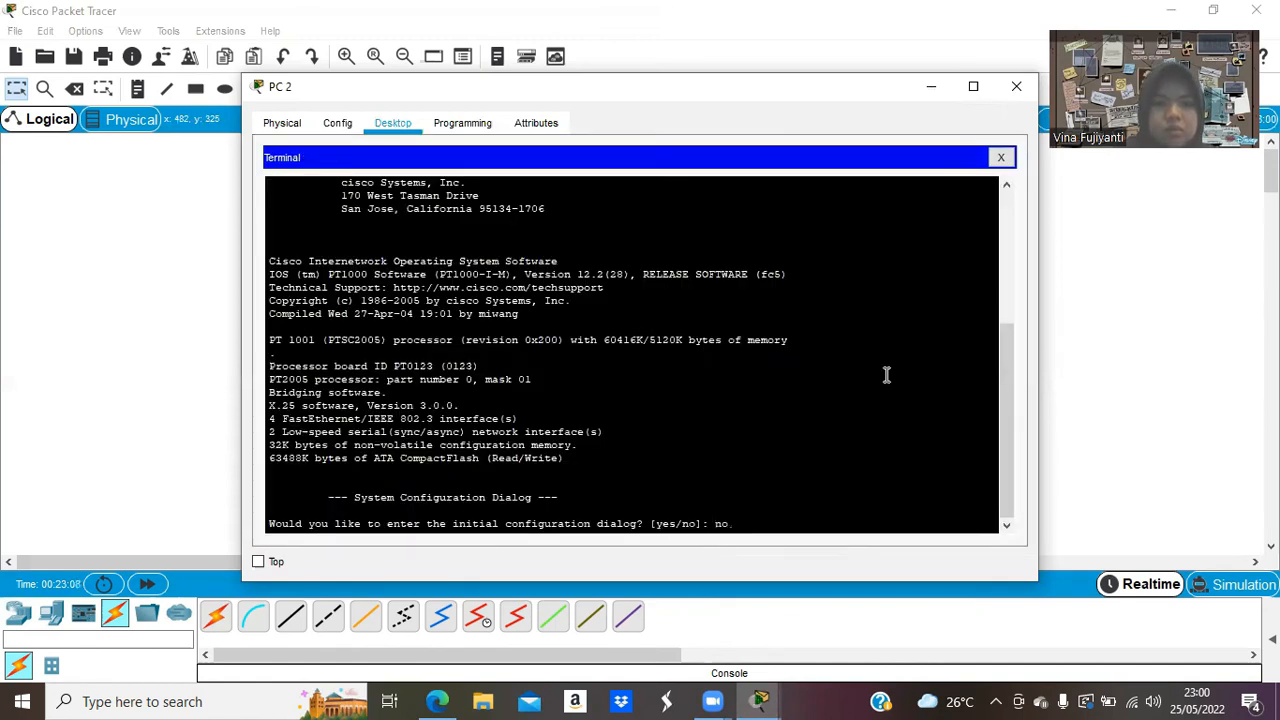
{"action": "key", "text": "Return"}
{"action": "key", "text": "Return"}
{"action": "type", "text": "en"}
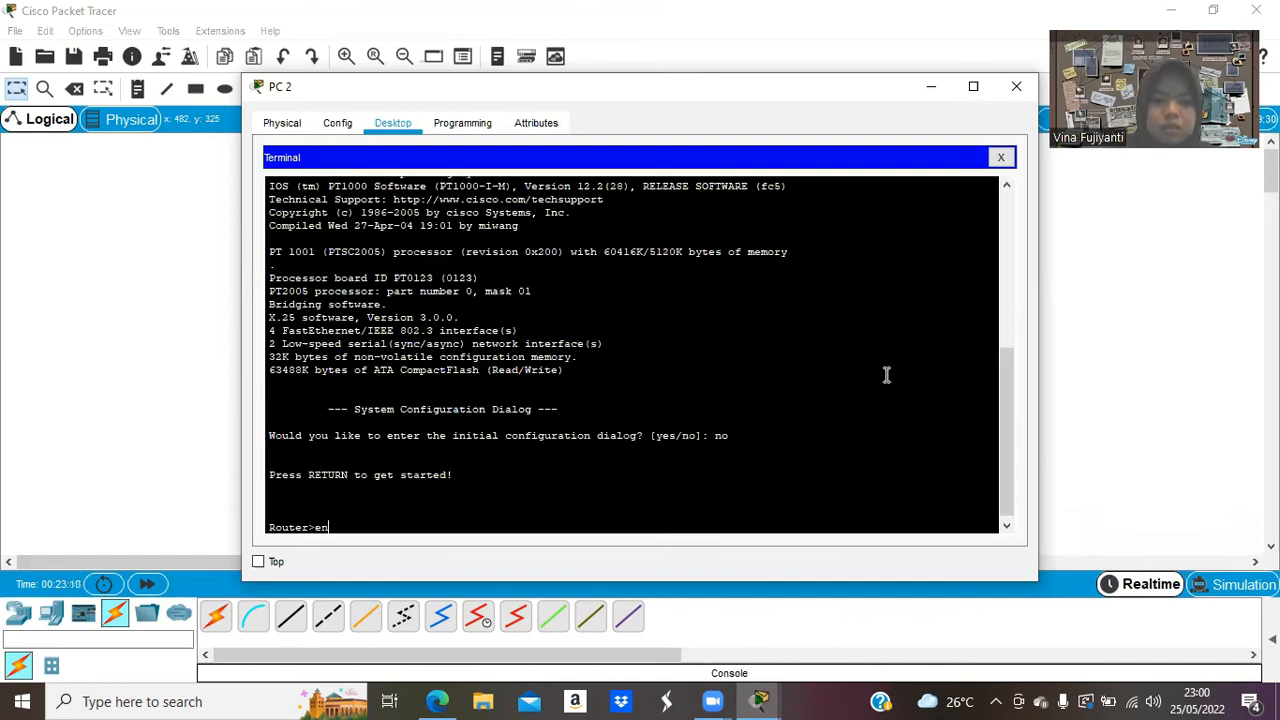
{"action": "type", "text": "able"}
{"action": "key", "text": "Return"}
{"action": "type", "text": "confu"}
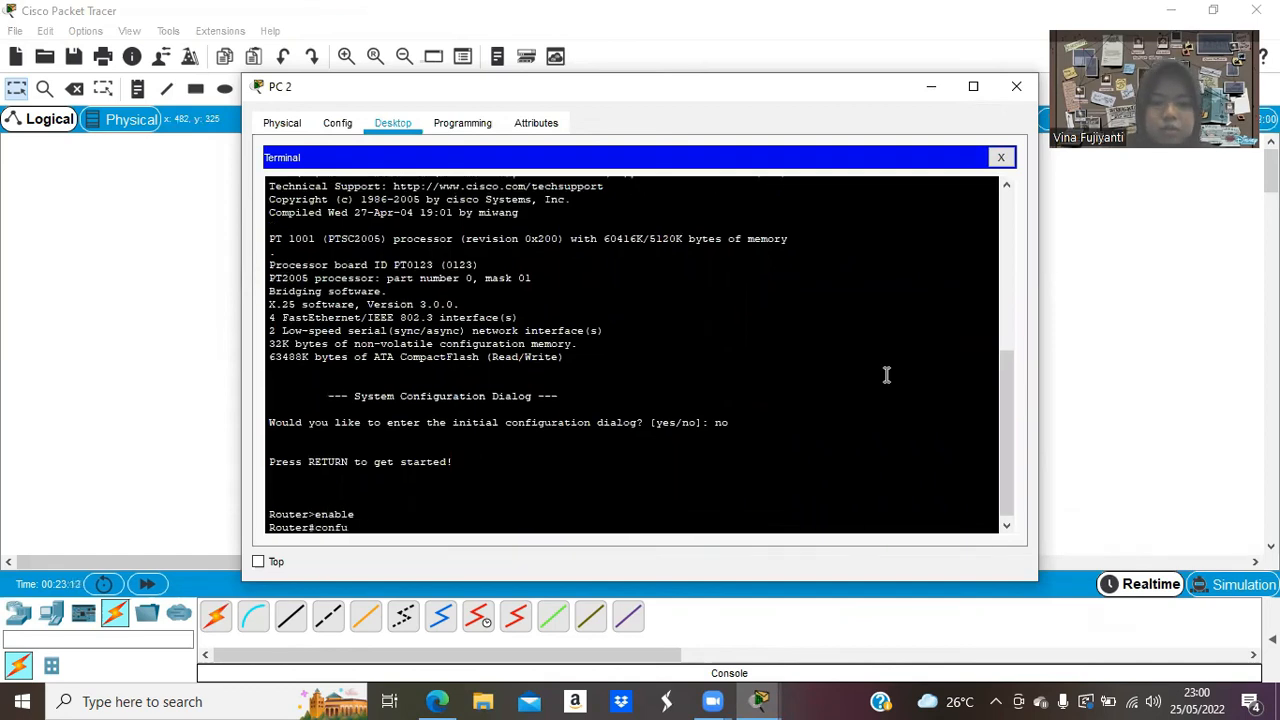
{"action": "key", "text": "BackSpace"}
{"action": "type", "text": "igure terminal"}
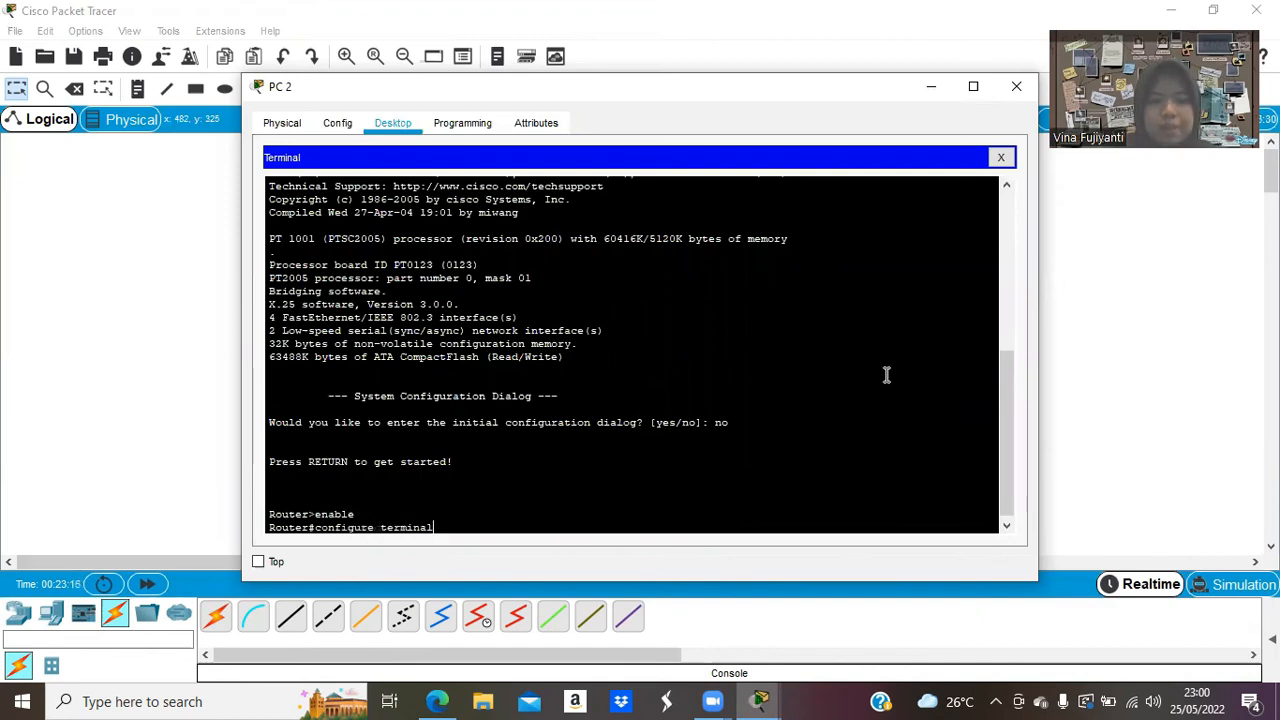
{"action": "key", "text": "Return"}
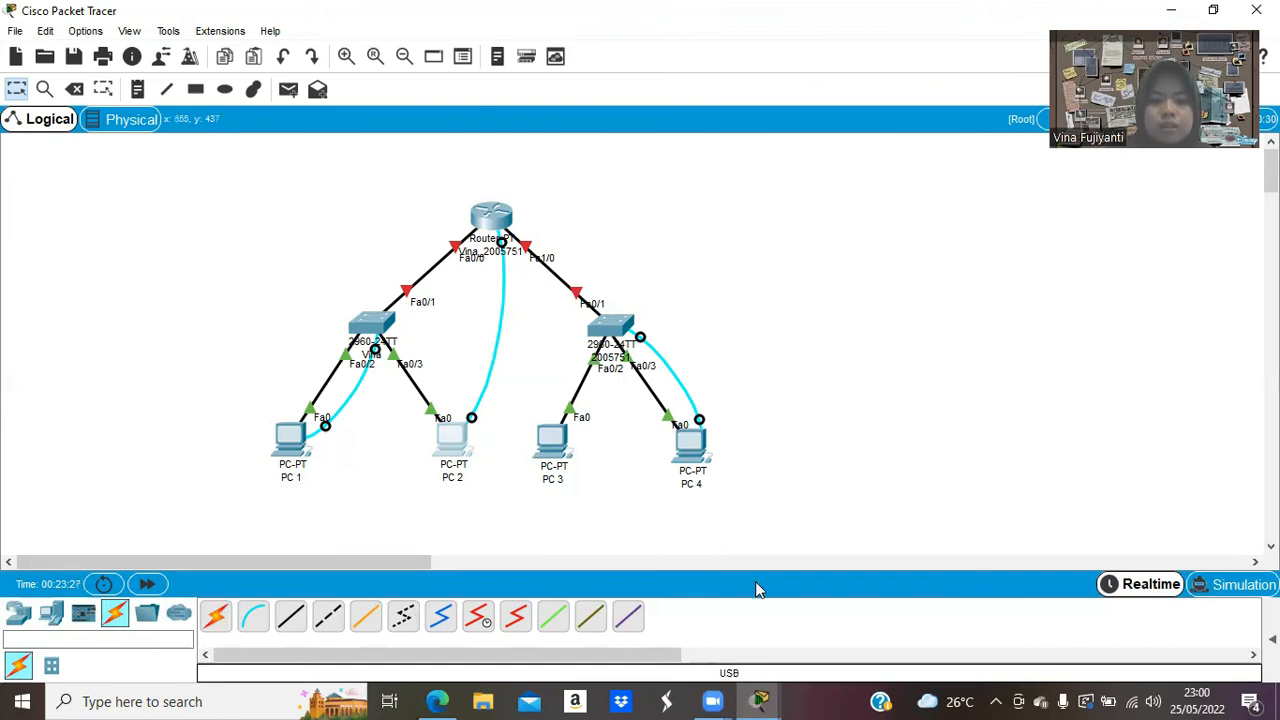
Assign interface fa0/0 address 166.122.55.1 255.255.255.0 and bring it up with no shutdown.
{"action": "left_click", "coordinate": [829, 629]}
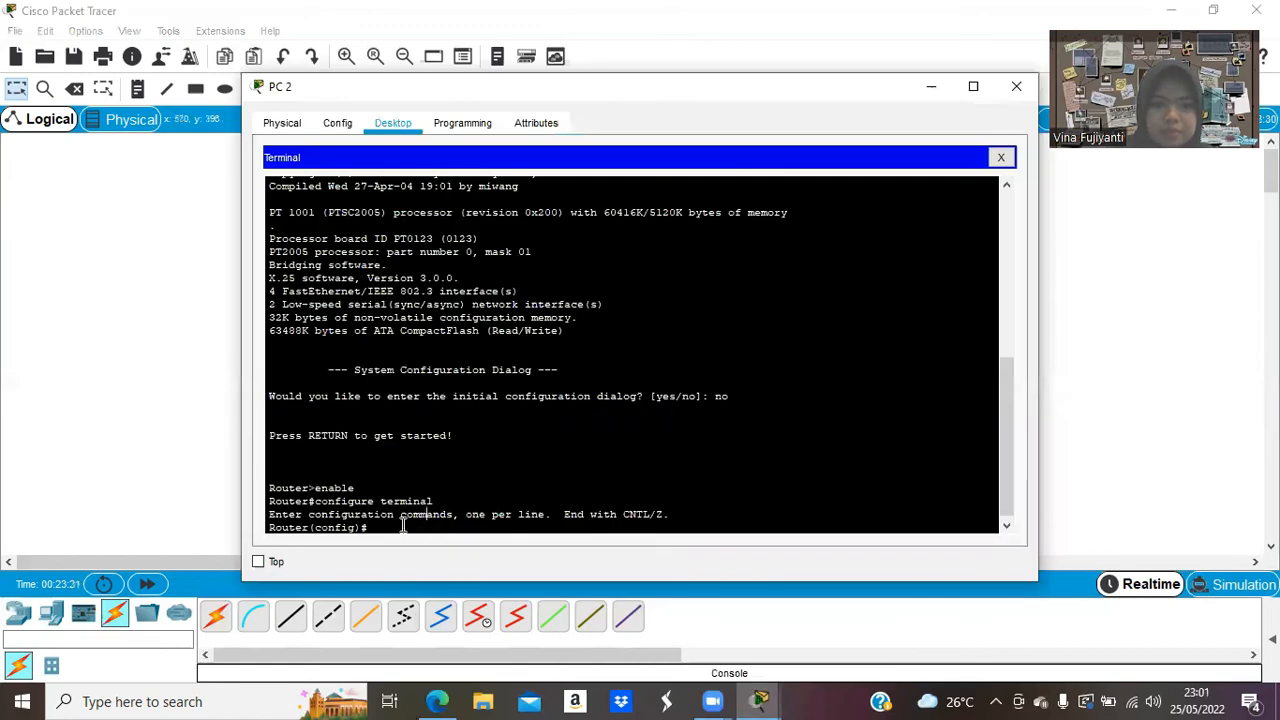
{"action": "type", "text": "interface"}
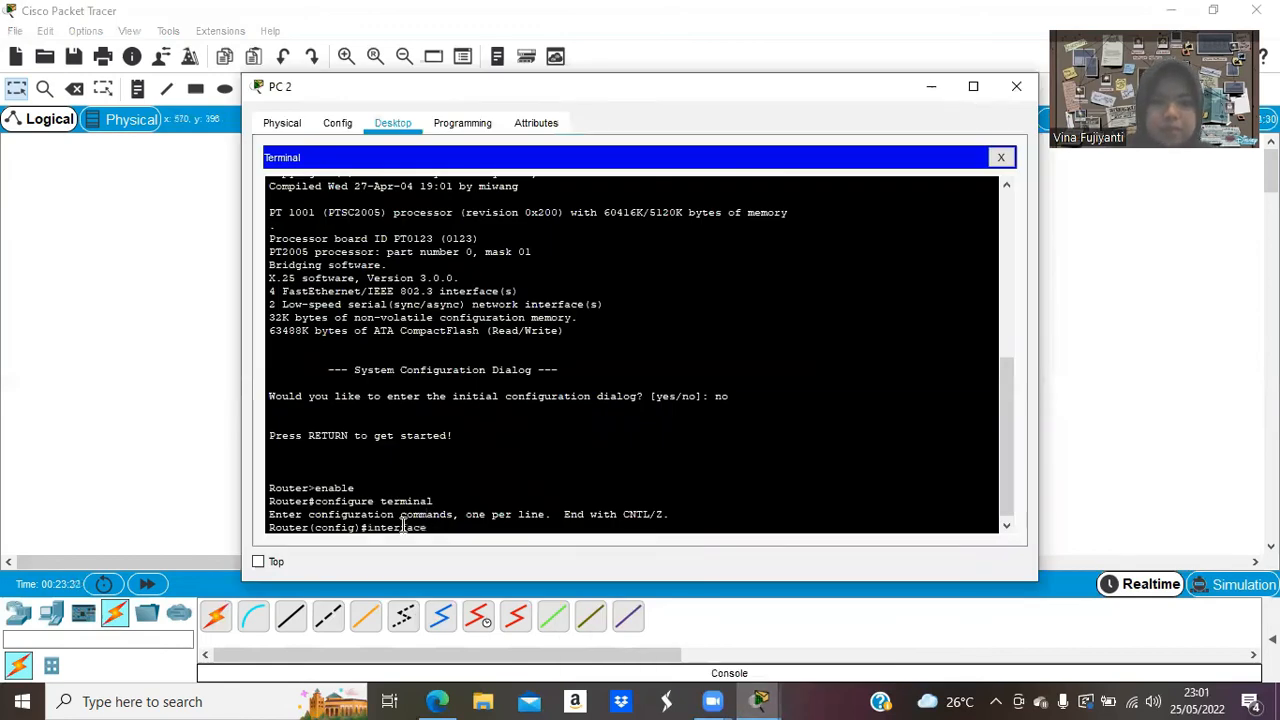
{"action": "type", "text": " fa0/"}
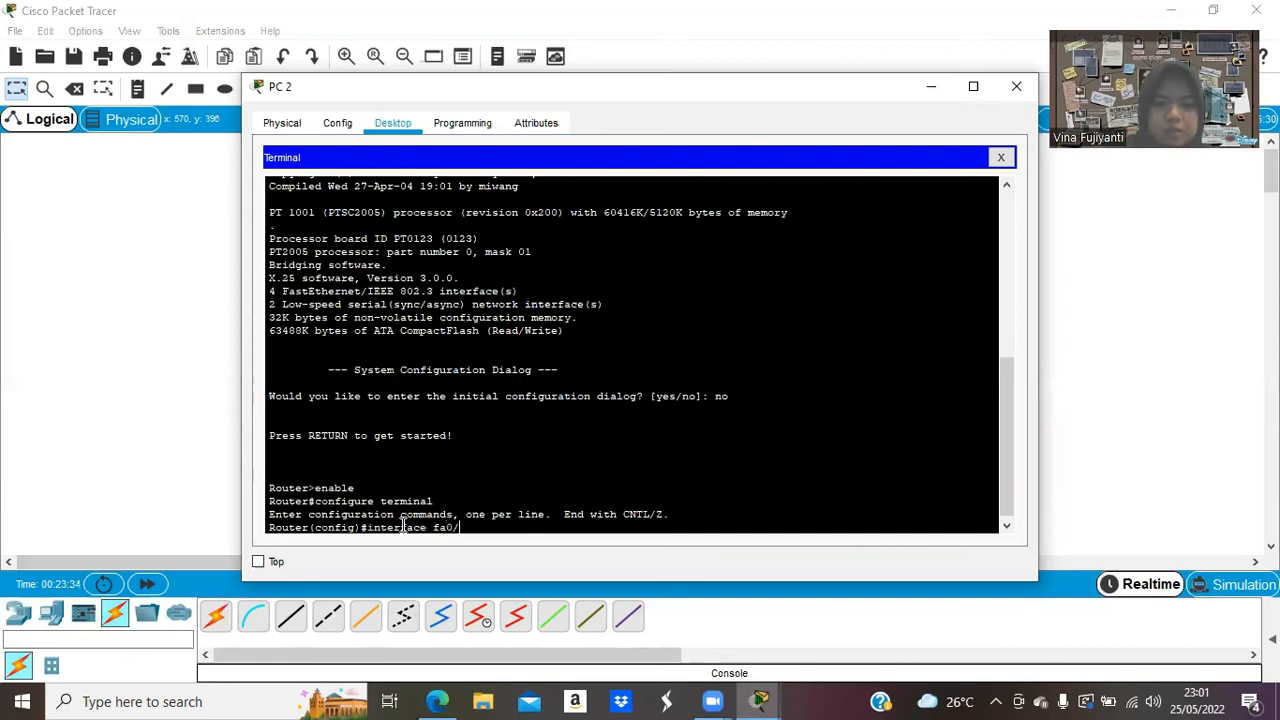
{"action": "type", "text": "0"}
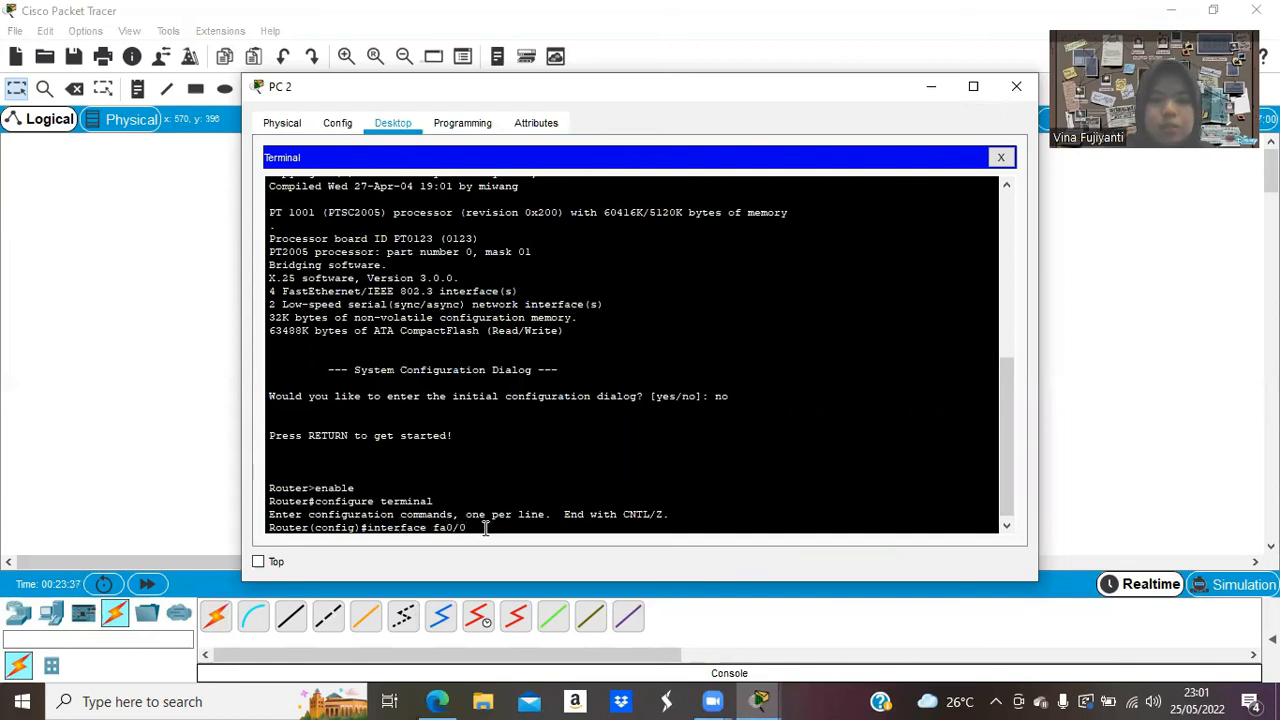
{"action": "key", "text": "Return"}
{"action": "type", "text": "ip address"}
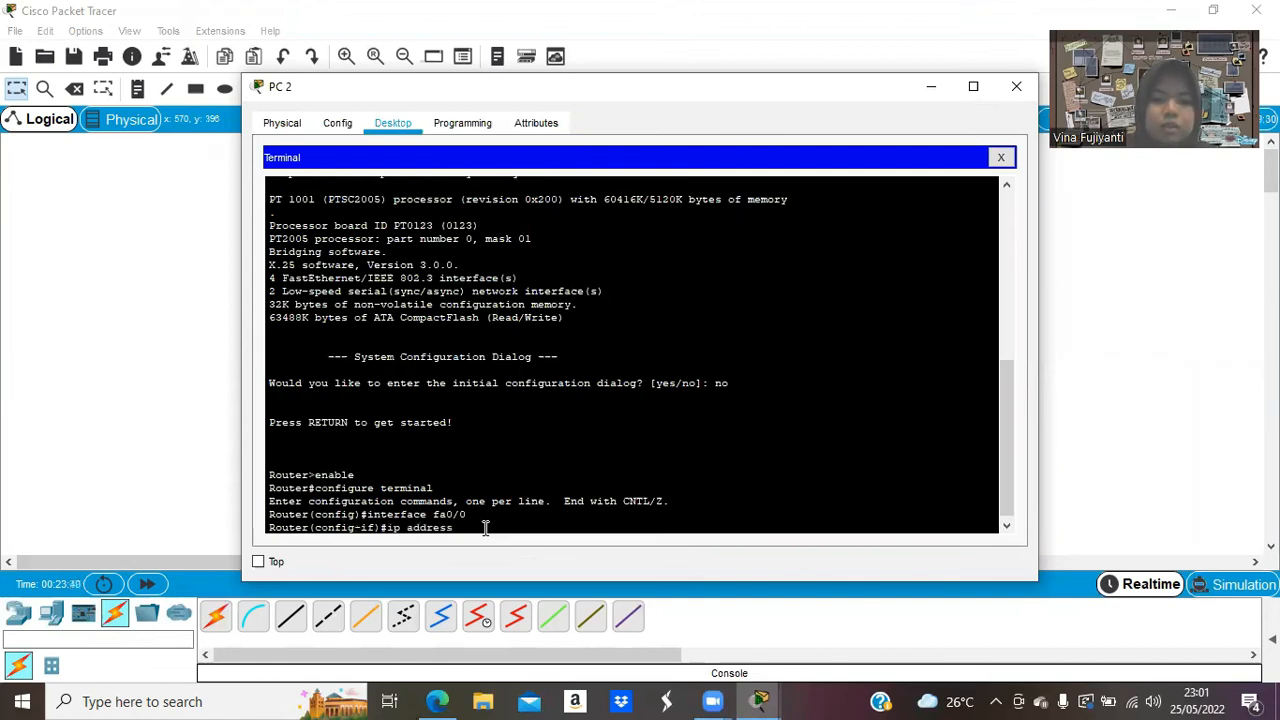
{"action": "type", "text": " 168"}
{"action": "type", "text": ".12"}
{"action": "type", "text": "2.55."}
{"action": "type", "text": "1 "}
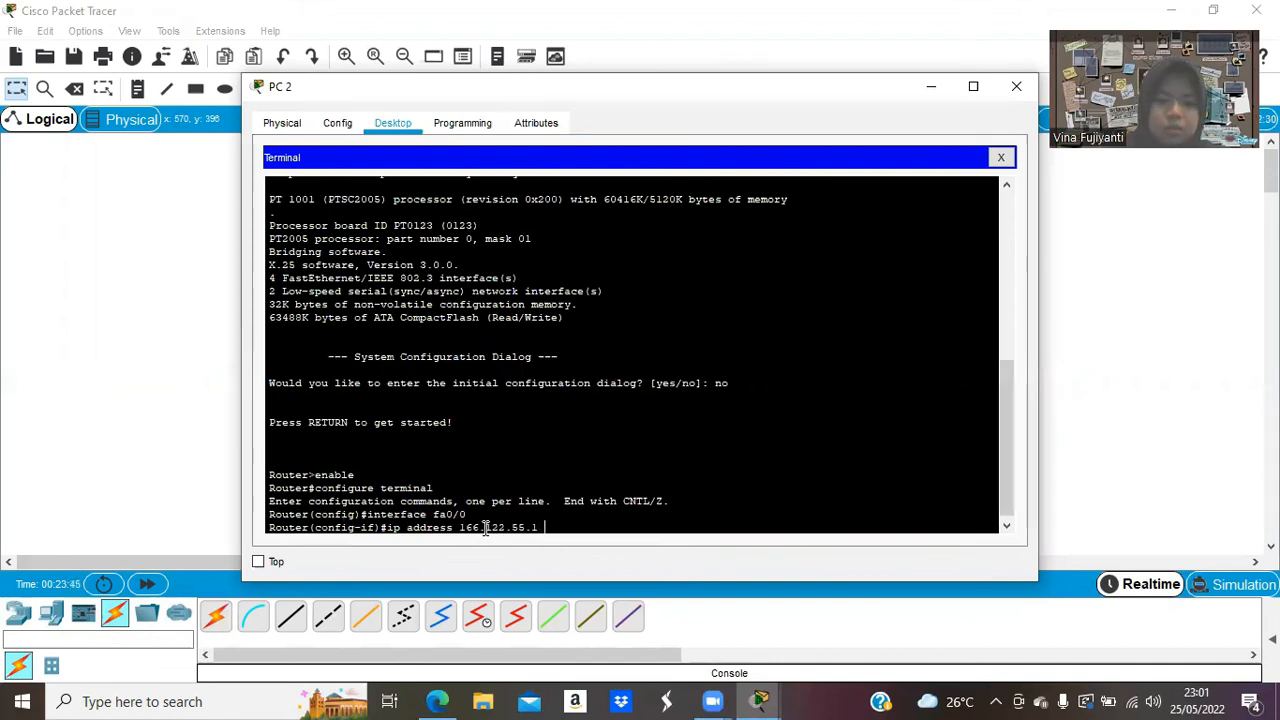
{"action": "type", "text": "255.255."}
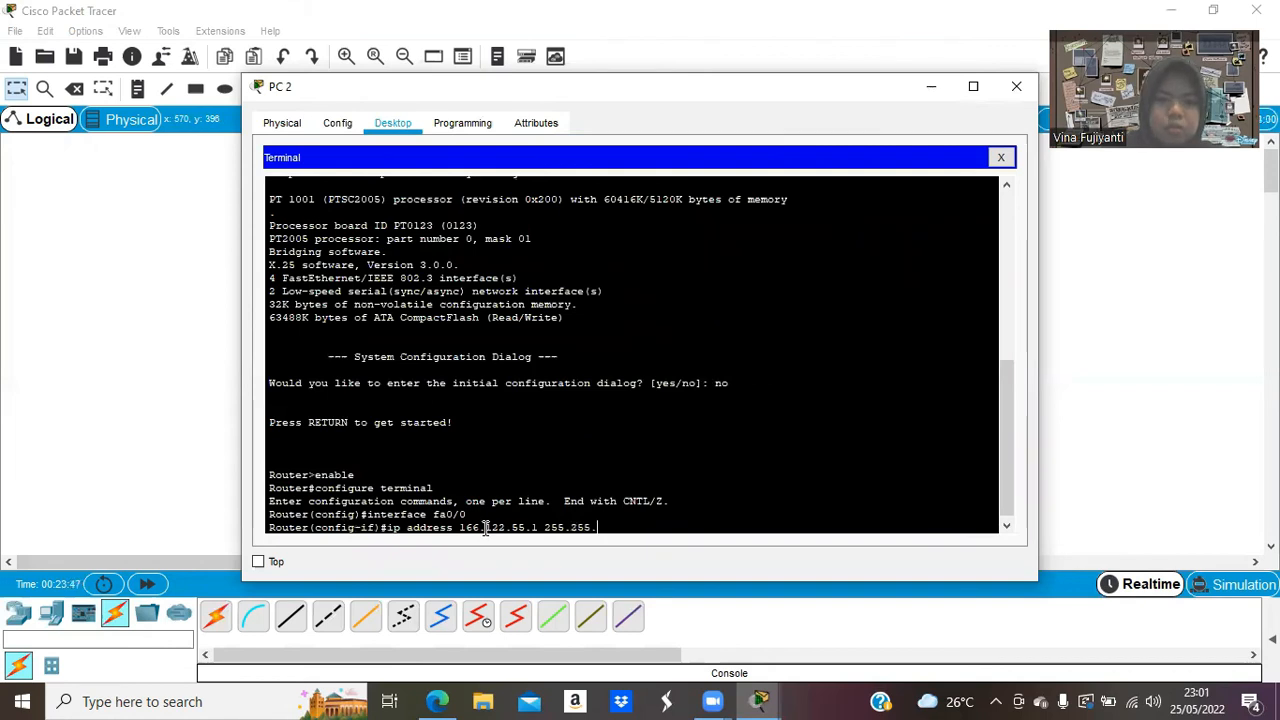
{"action": "type", "text": "255"}
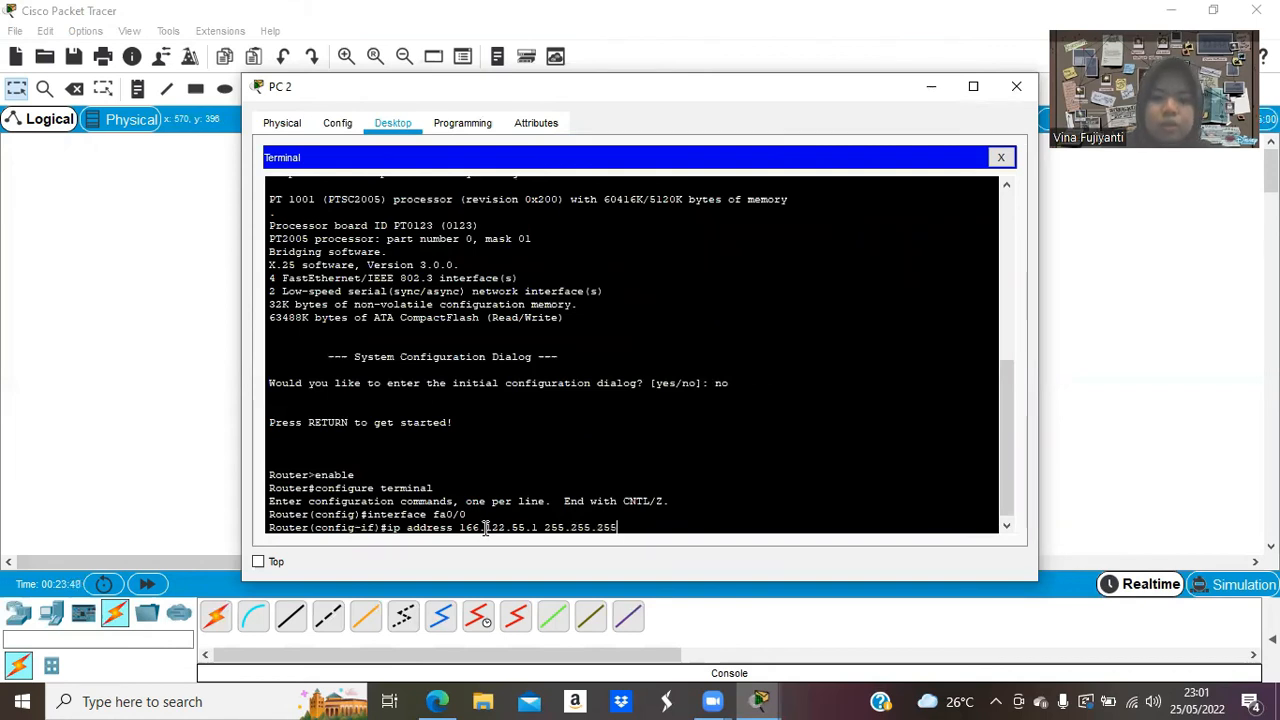
{"action": "type", "text": ".0"}
{"action": "key", "text": "Return"}
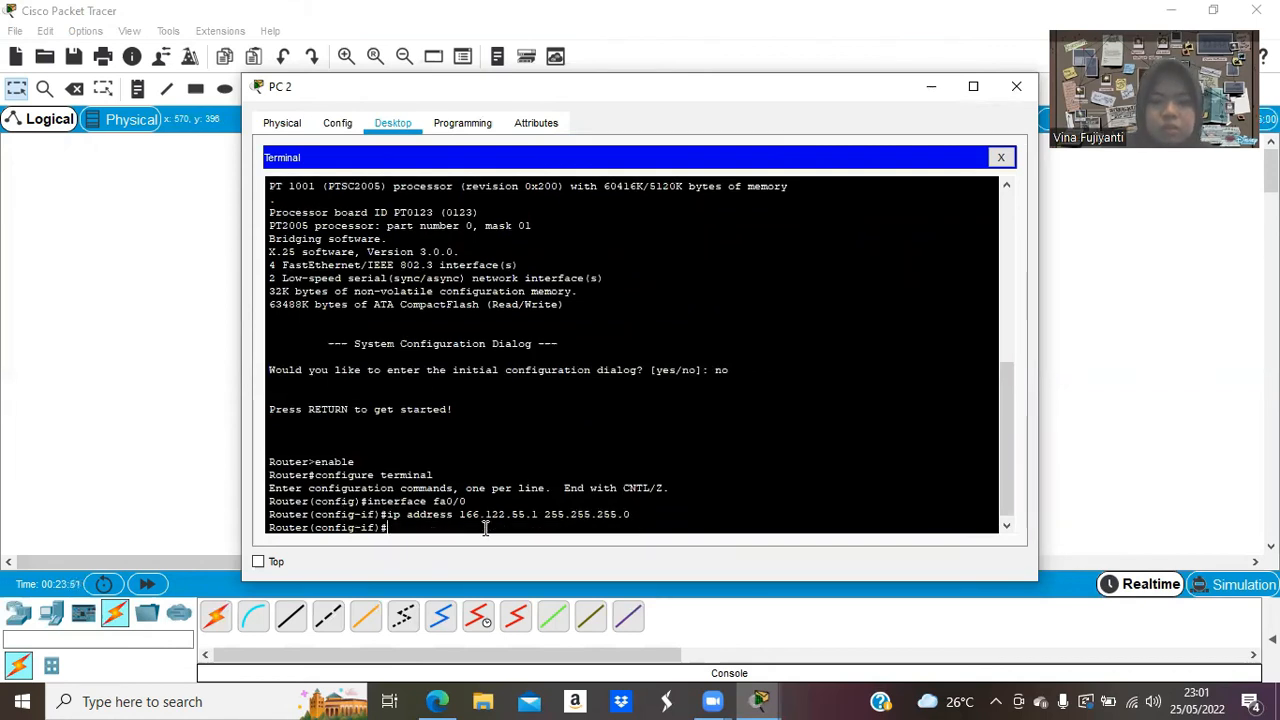
{"action": "type", "text": "no shut"}
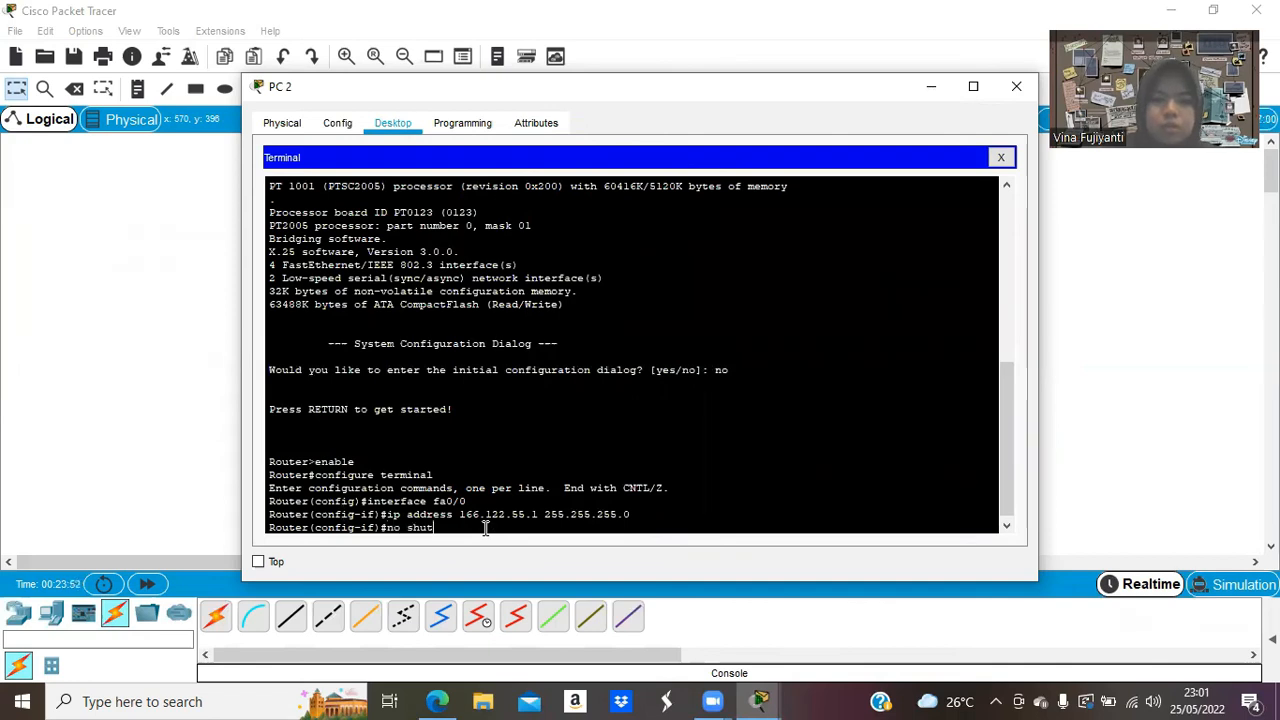
{"action": "type", "text": "down"}
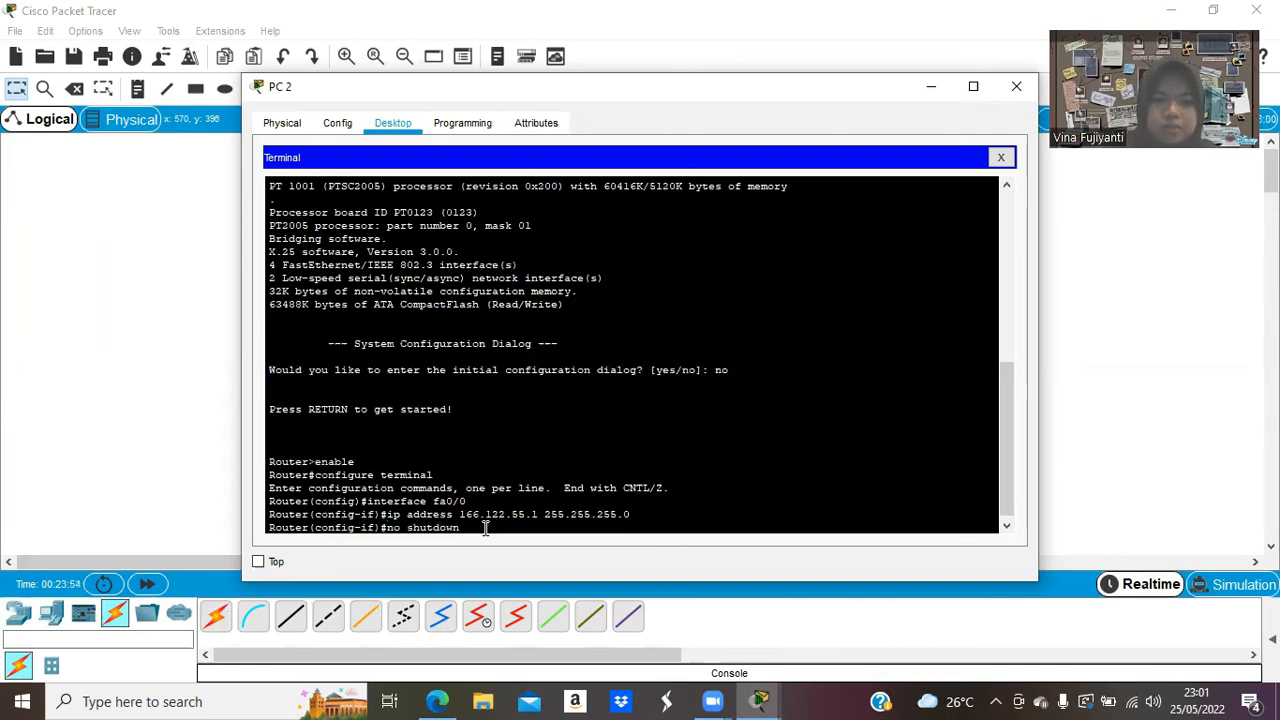
{"action": "key", "text": "Return"}
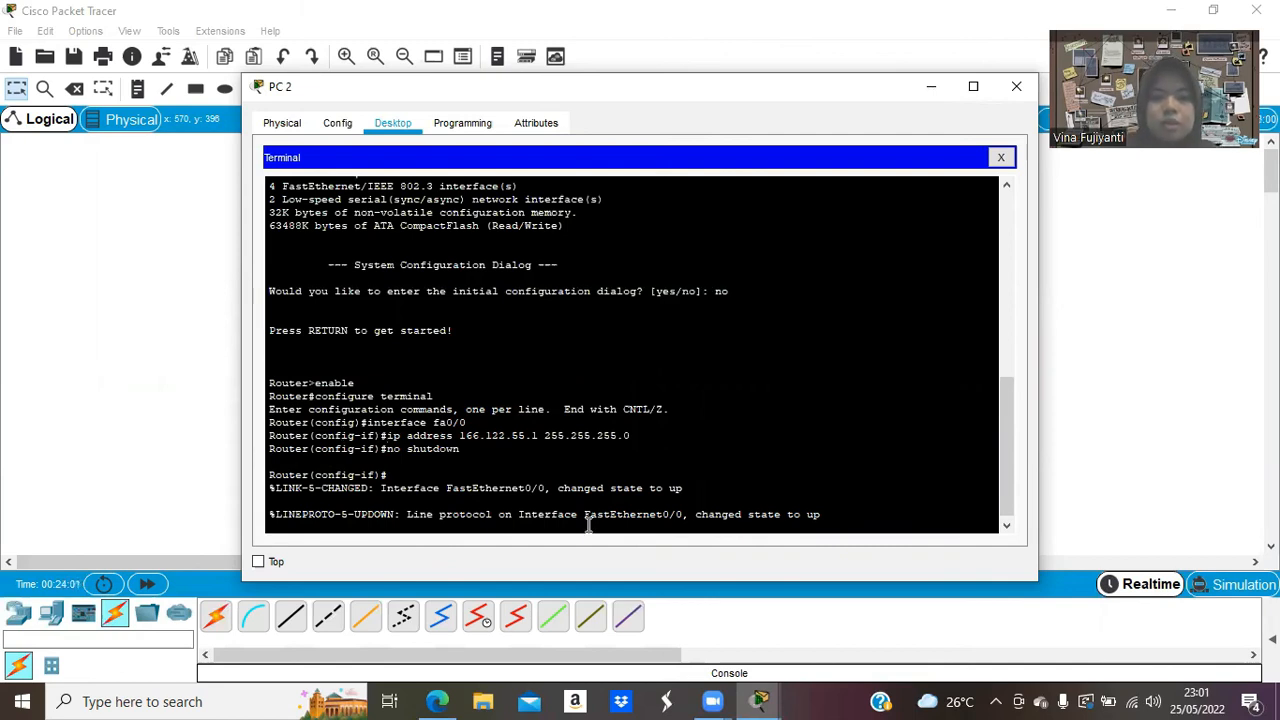
{"action": "key", "text": "Return"}
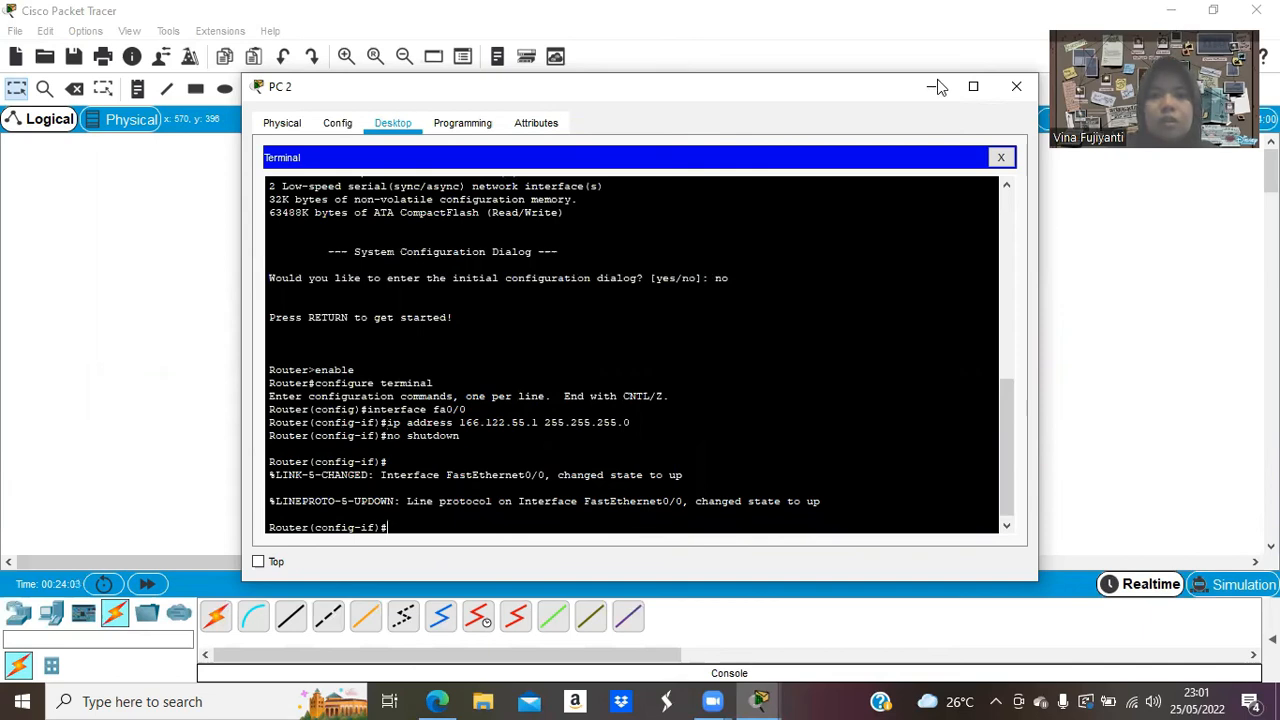
{"action": "left_click", "coordinate": [931, 87]}
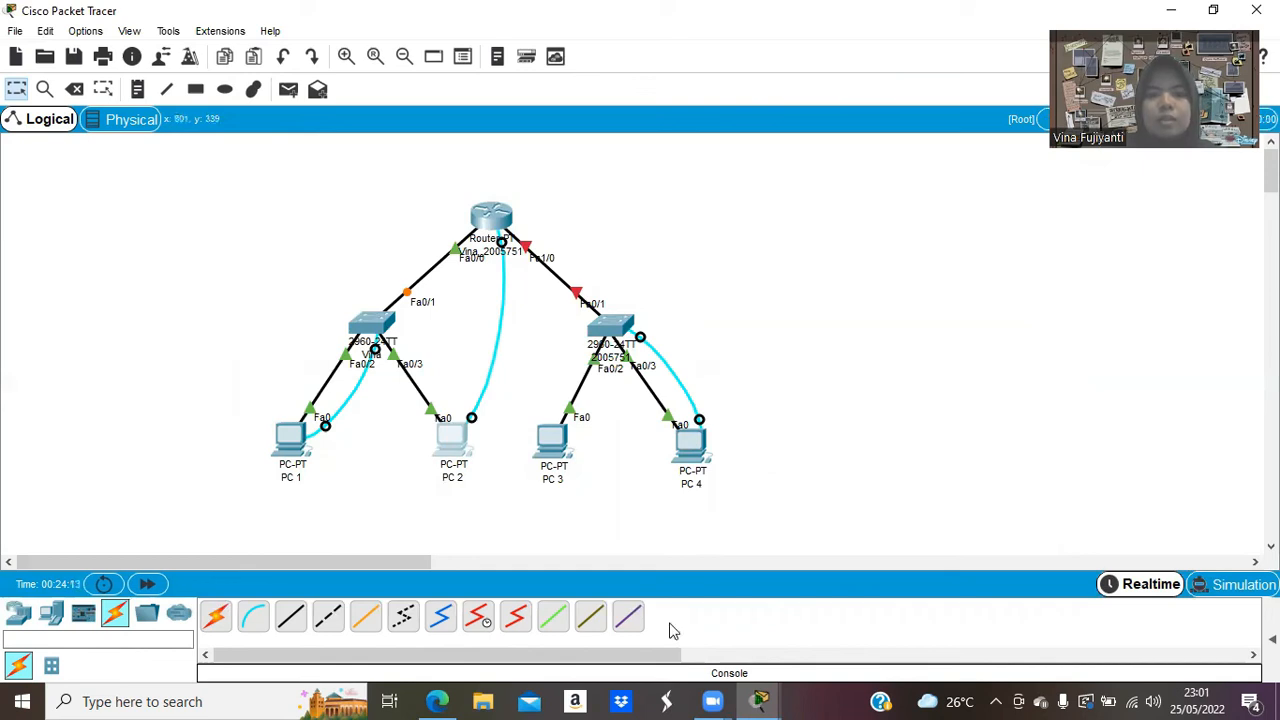
In PC 2's router terminal, exit fa0/0 and enter interface fa1/0 configuration.
{"action": "left_click", "coordinate": [760, 699]}
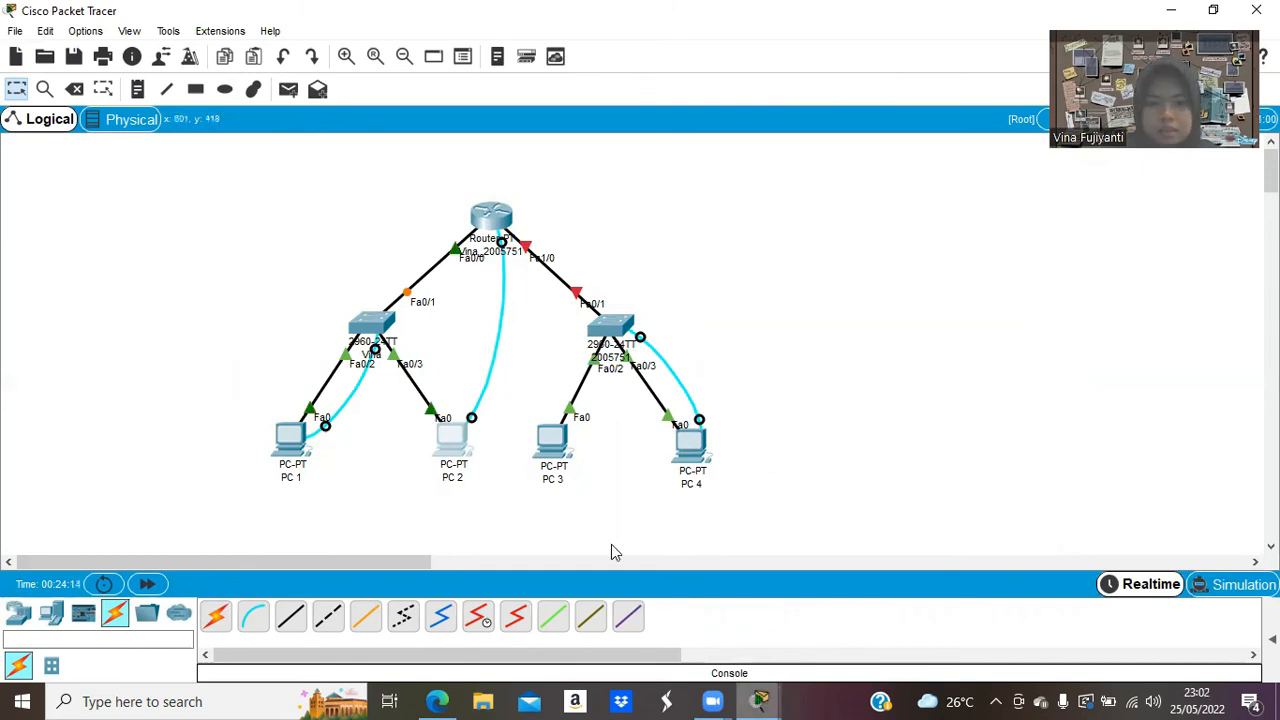
{"action": "left_click", "coordinate": [494, 525]}
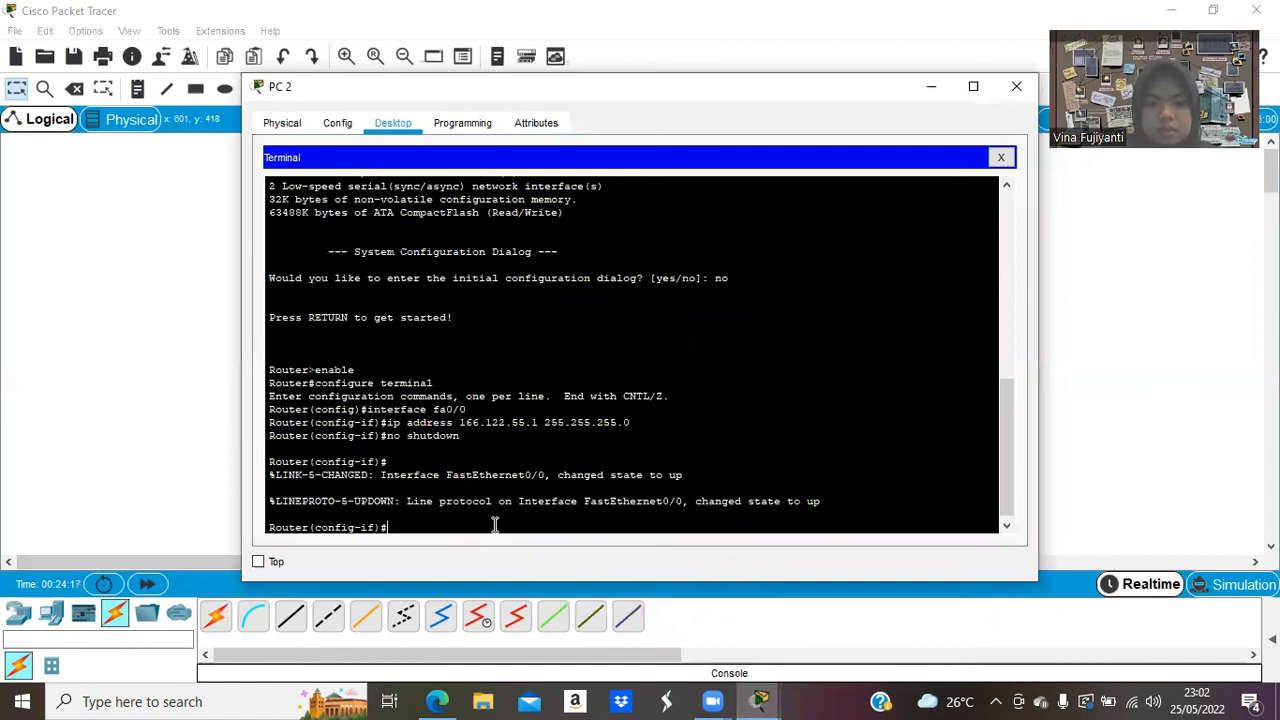
{"action": "type", "text": "exit"}
{"action": "key", "text": "Return"}
{"action": "type", "text": "ig)#i"}
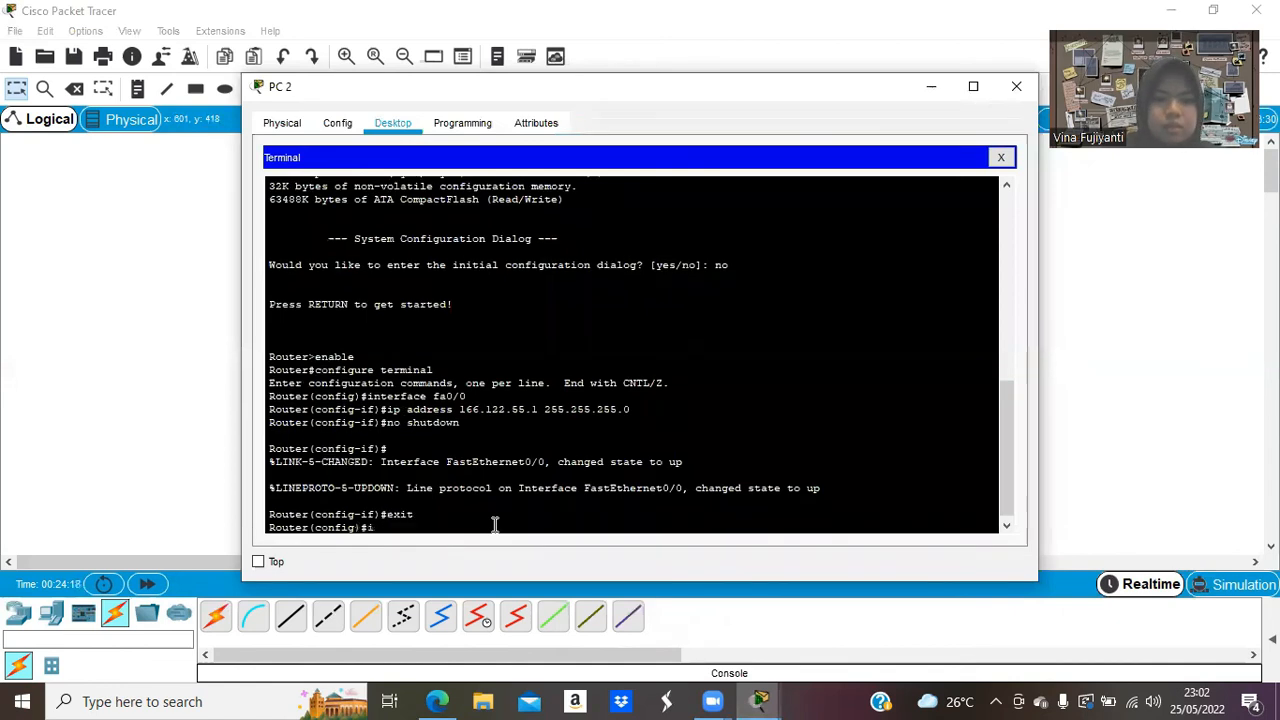
{"action": "type", "text": "nterface fa"}
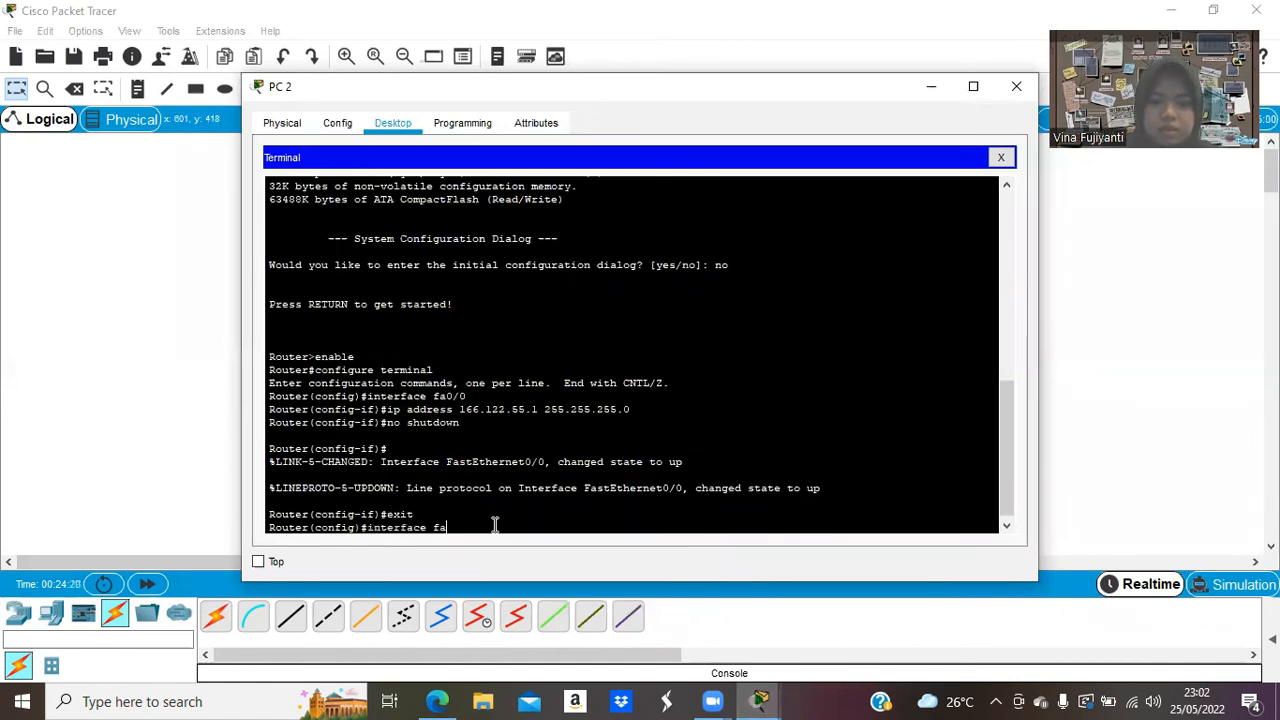
{"action": "type", "text": "1/0"}
{"action": "key", "text": "Return"}
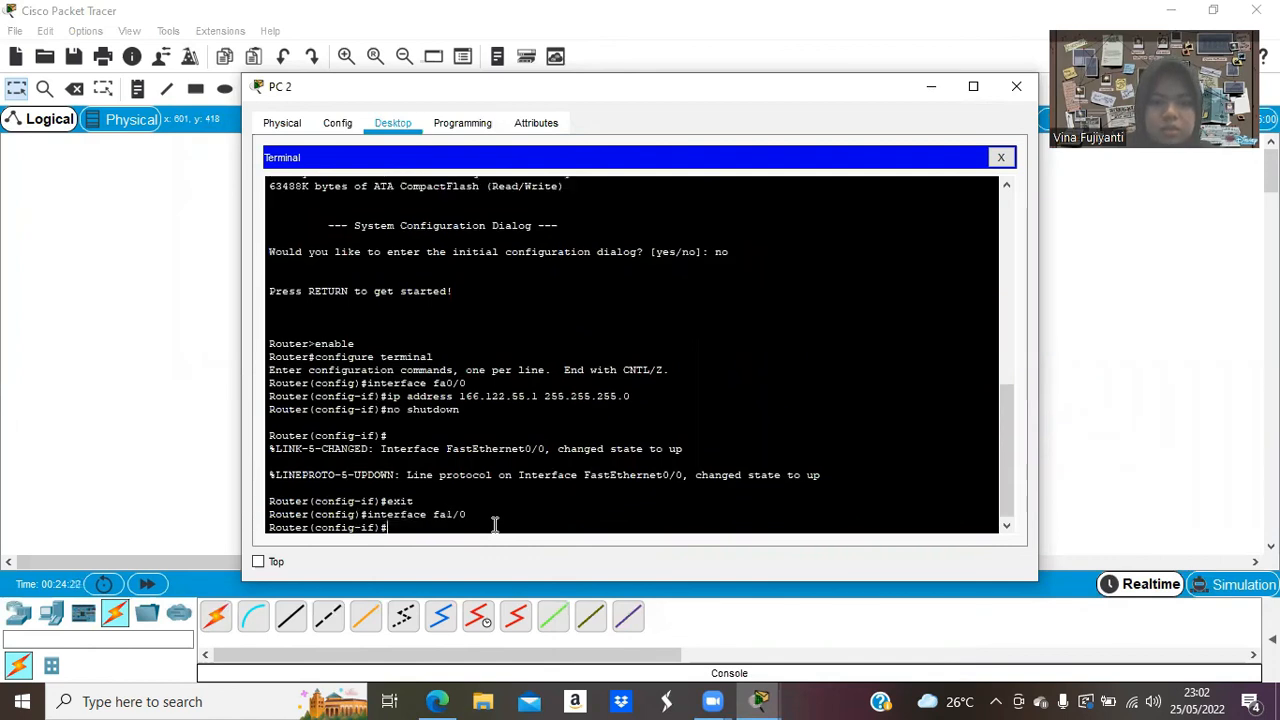
Assign fa1/0 address 166.122.66.1 255.255.255.0, enable it with no shutdown, and close PC 2's window.
{"action": "type", "text": "ip add"}
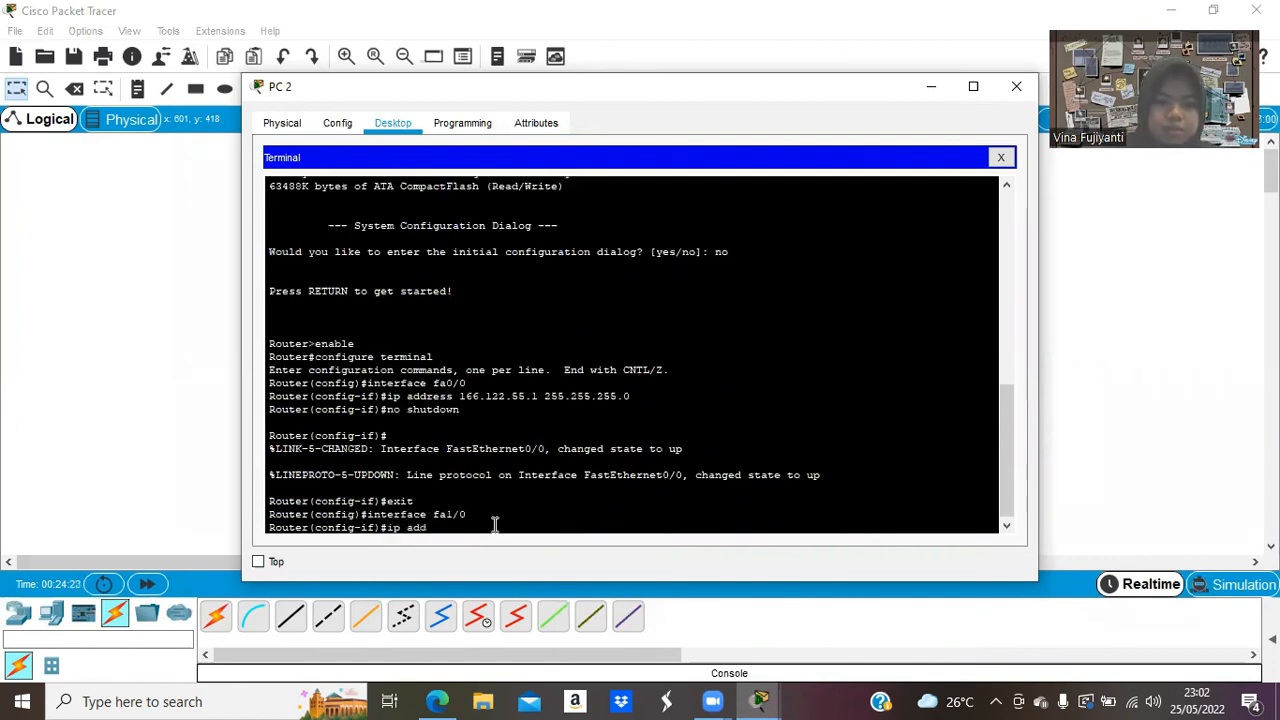
{"action": "type", "text": "ress 166."}
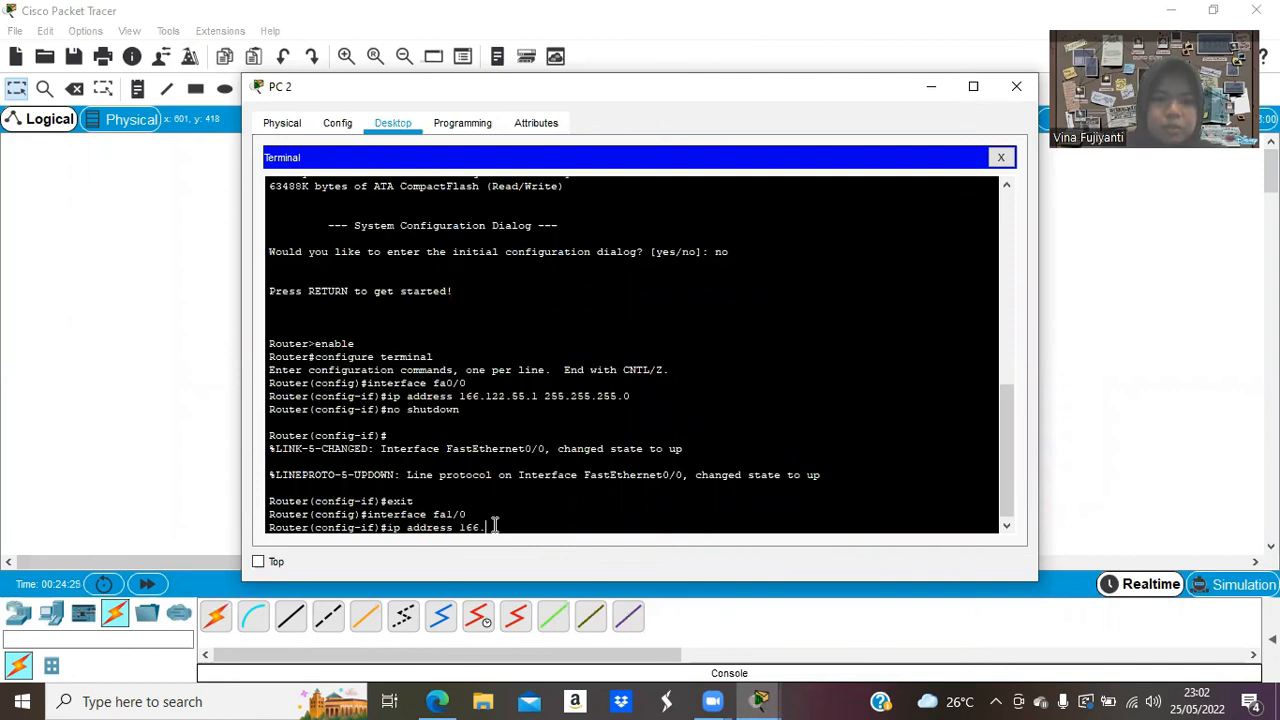
{"action": "type", "text": "122.66.1 255"}
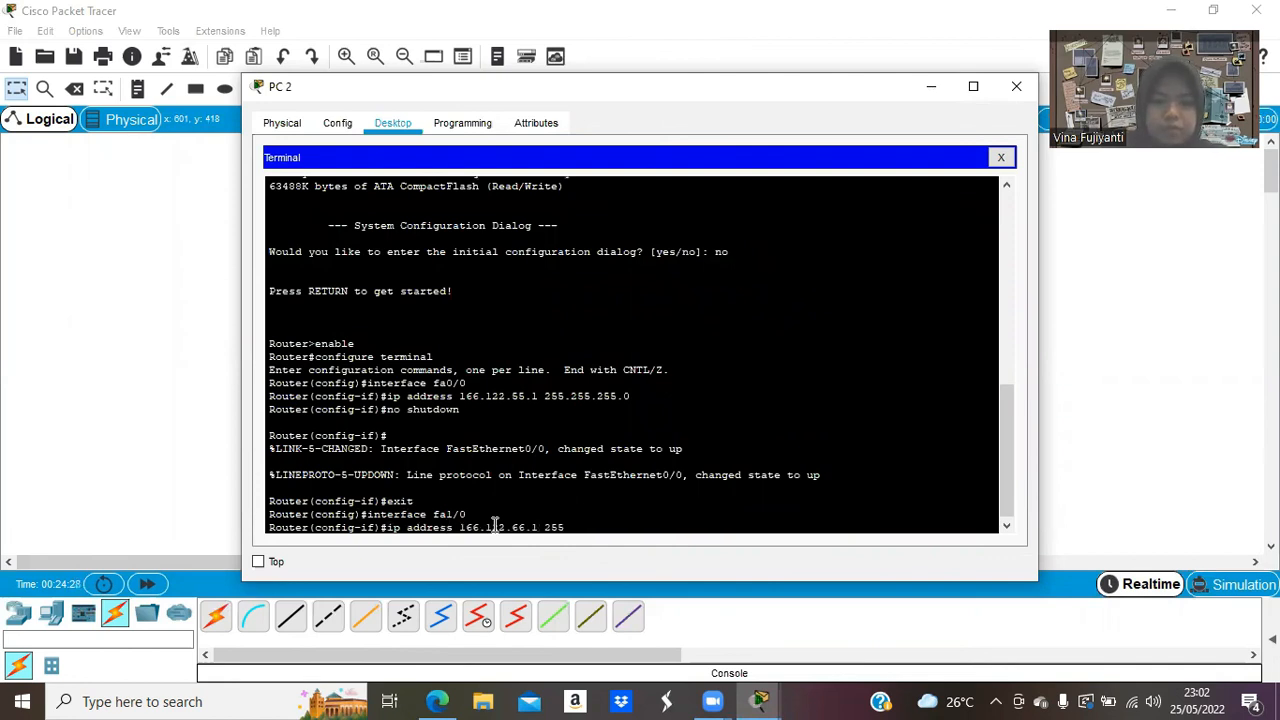
{"action": "type", "text": ".255.255.0"}
{"action": "key", "text": "Return"}
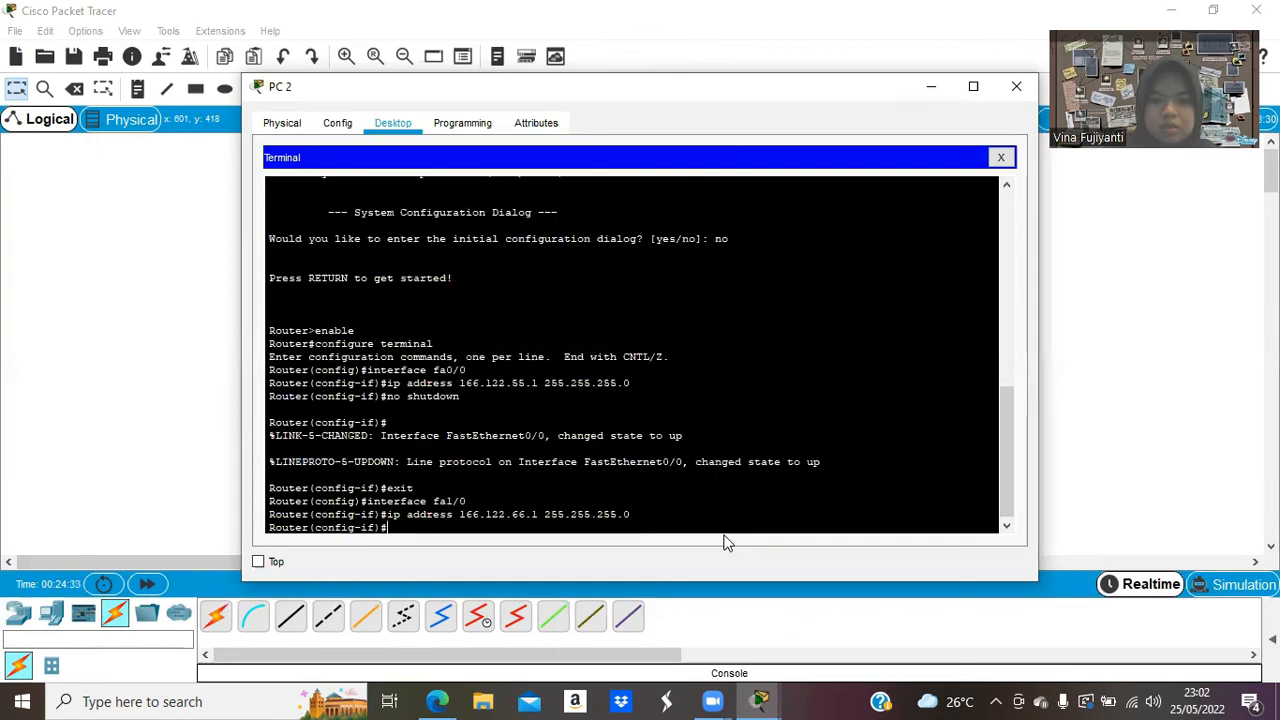
{"action": "type", "text": "no shutdown"}
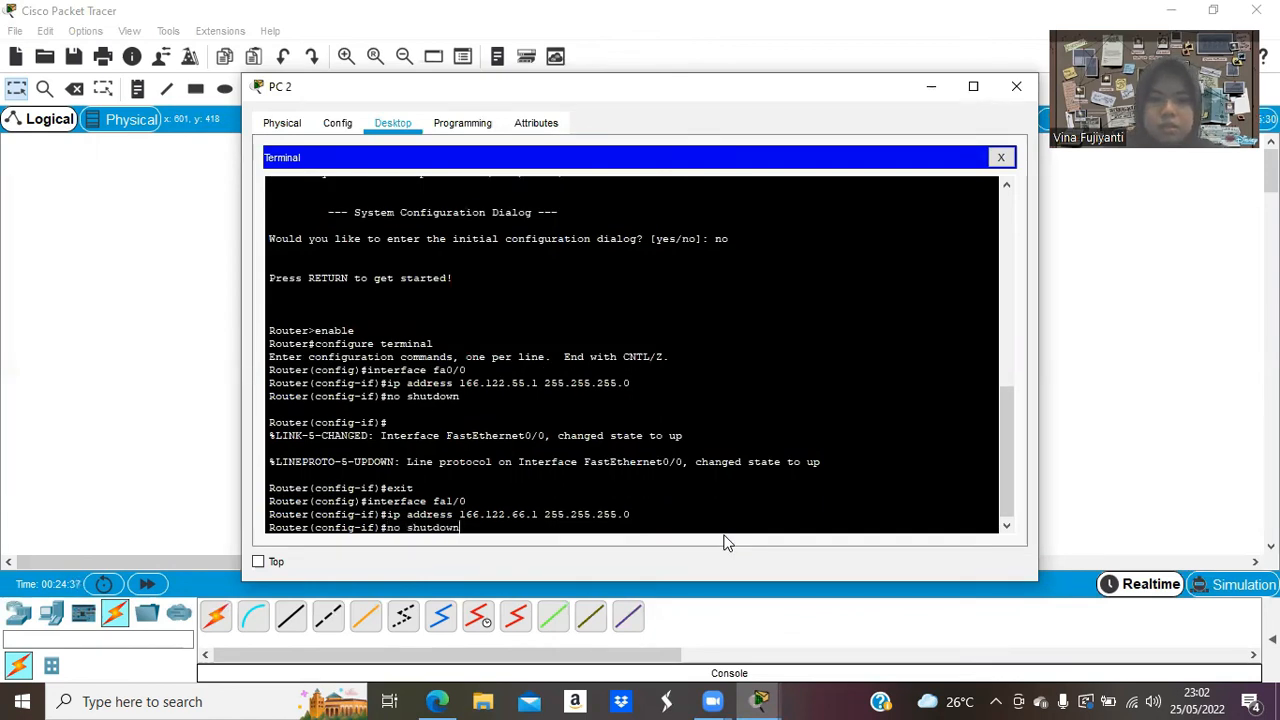
{"action": "key", "text": "Return"}
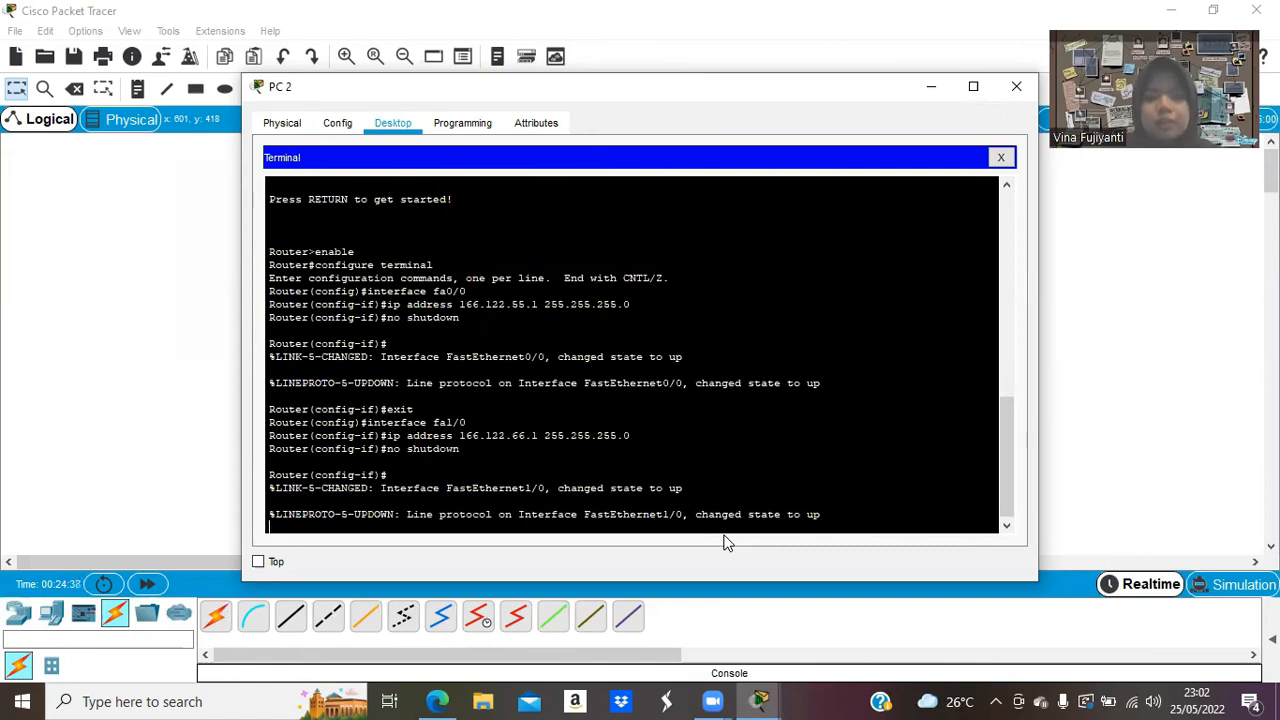
{"action": "key", "text": "Return"}
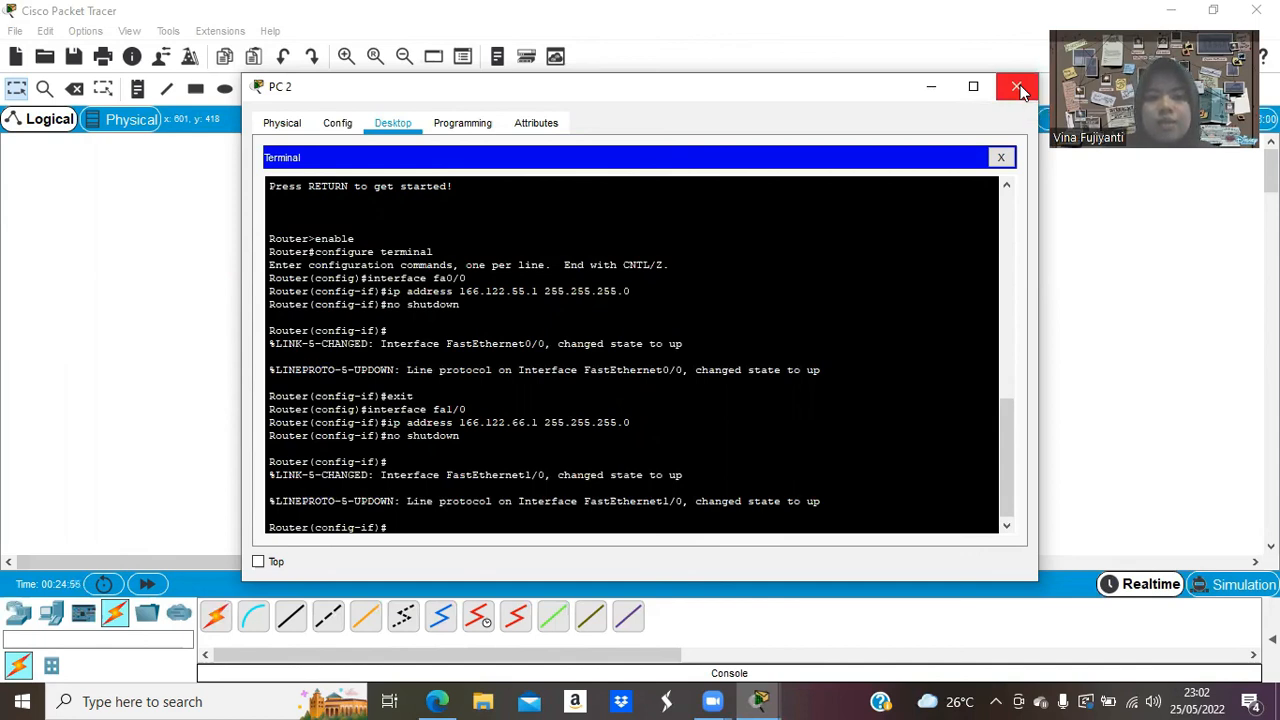
{"action": "left_click", "coordinate": [1018, 88]}
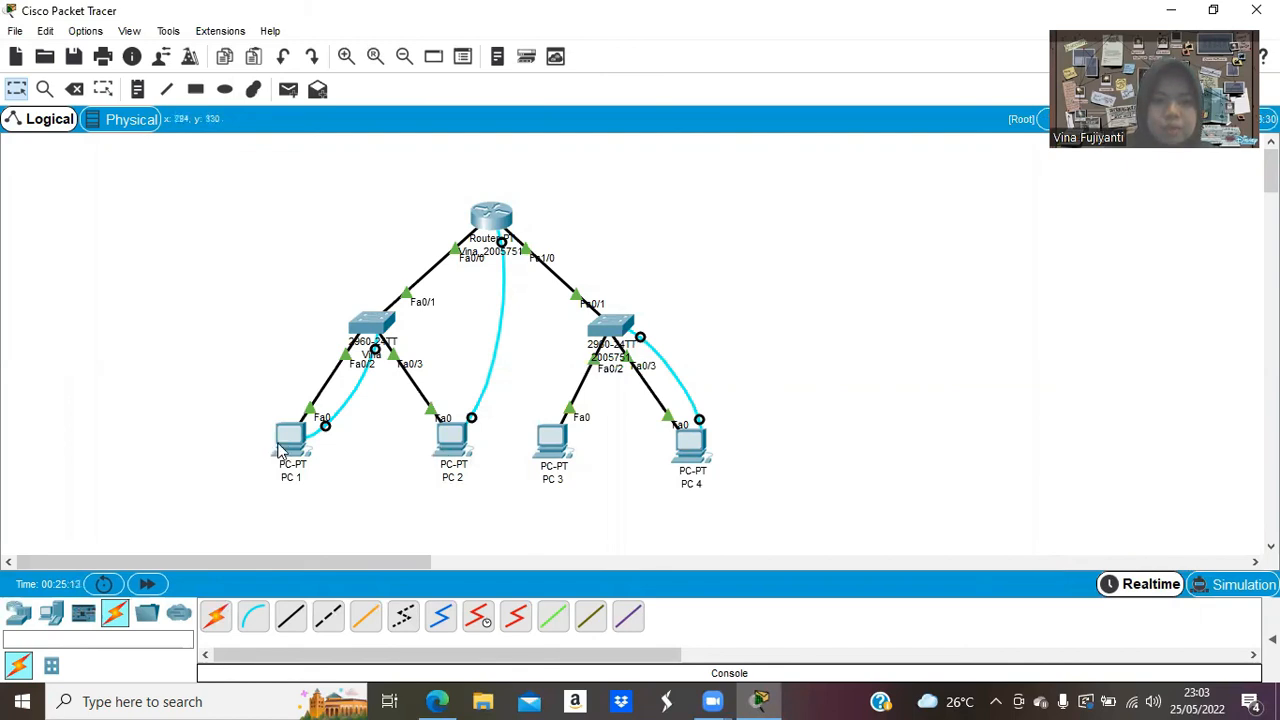
Open PC 1's device window from the topology.
{"action": "left_click", "coordinate": [285, 445]}
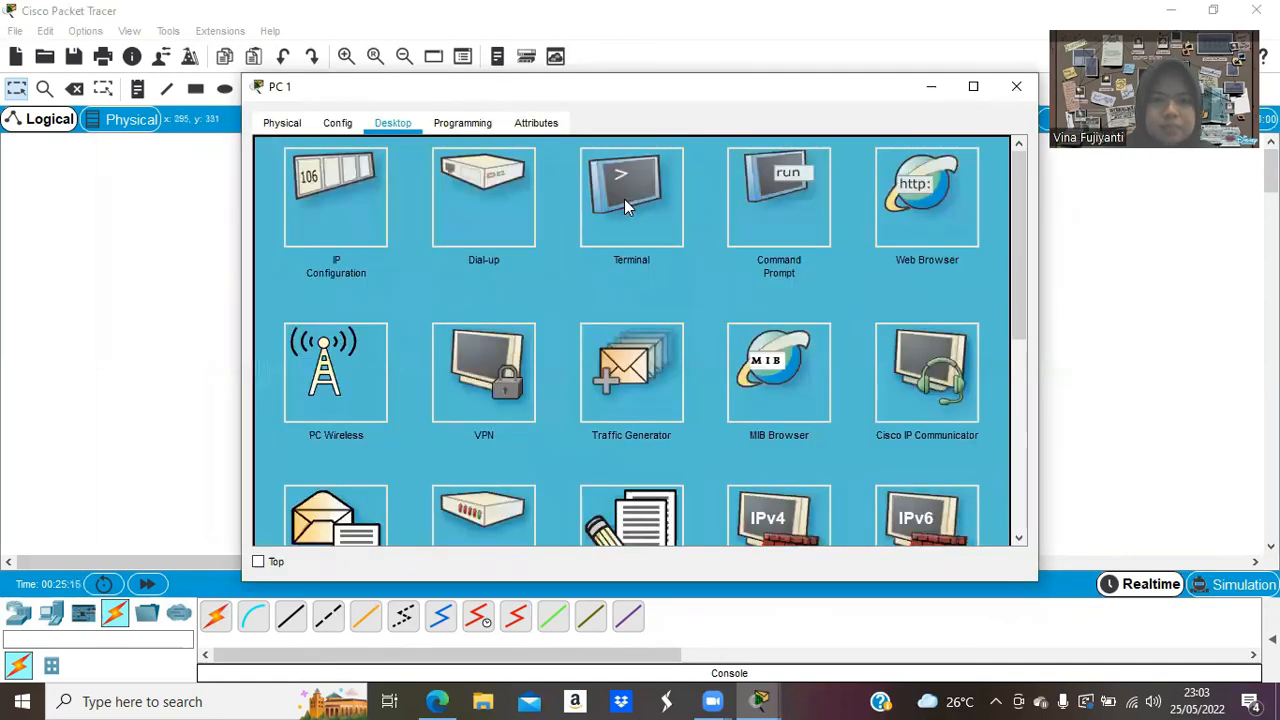
Ping 166.122.66.51 twice from PC 1's command prompt, reaching 0% loss, then close PC 1's window.
{"action": "left_click", "coordinate": [759, 199]}
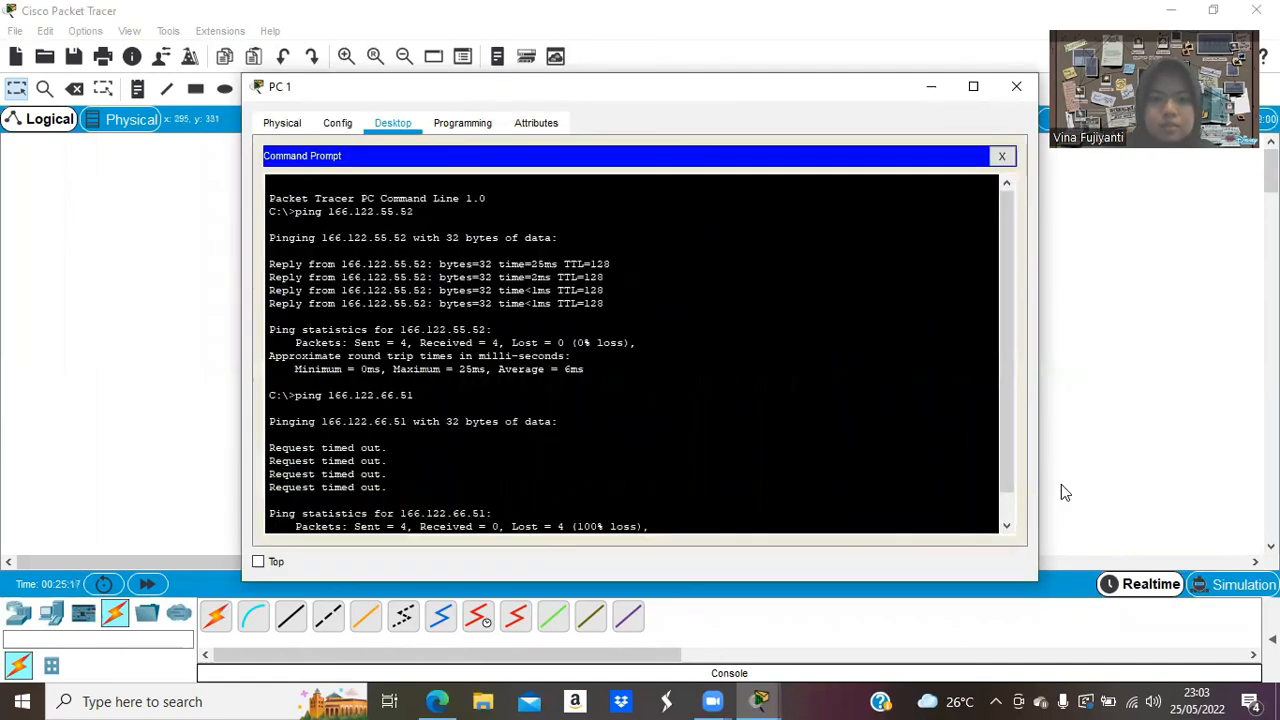
{"action": "scroll", "coordinate": [990, 512], "scroll_direction": "down", "scroll_amount": 1}
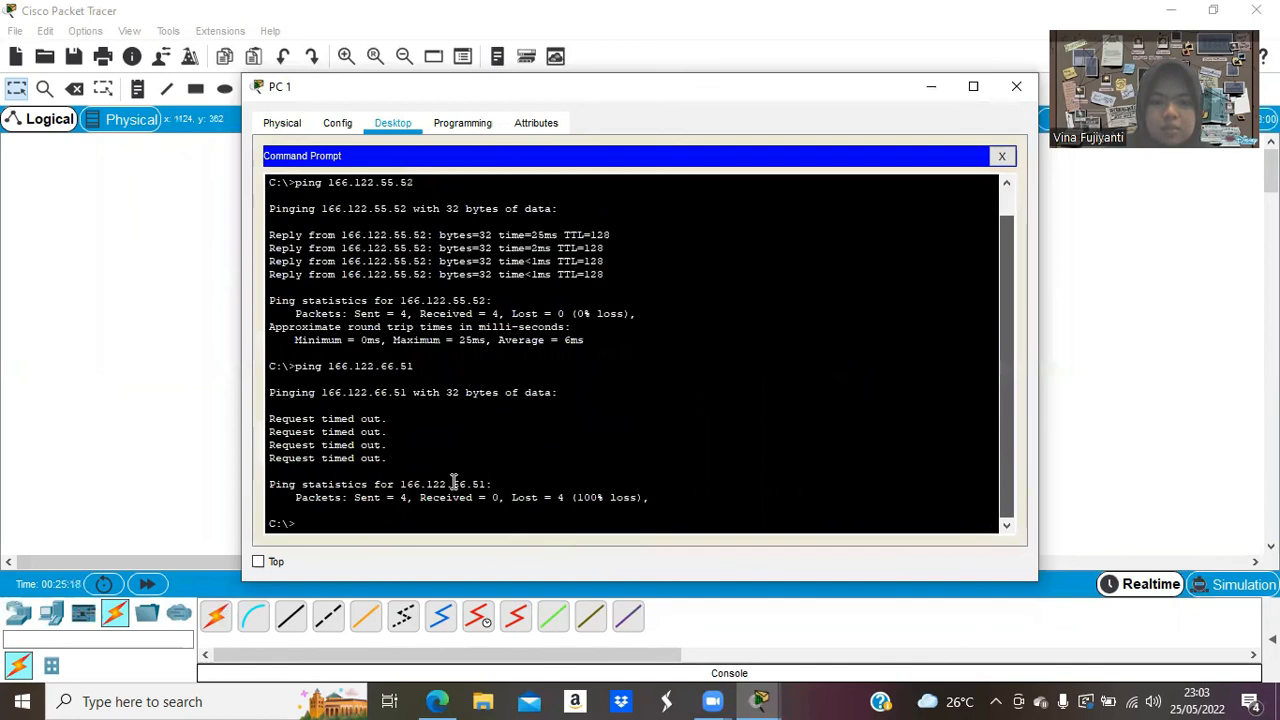
{"action": "type", "text": "pin"}
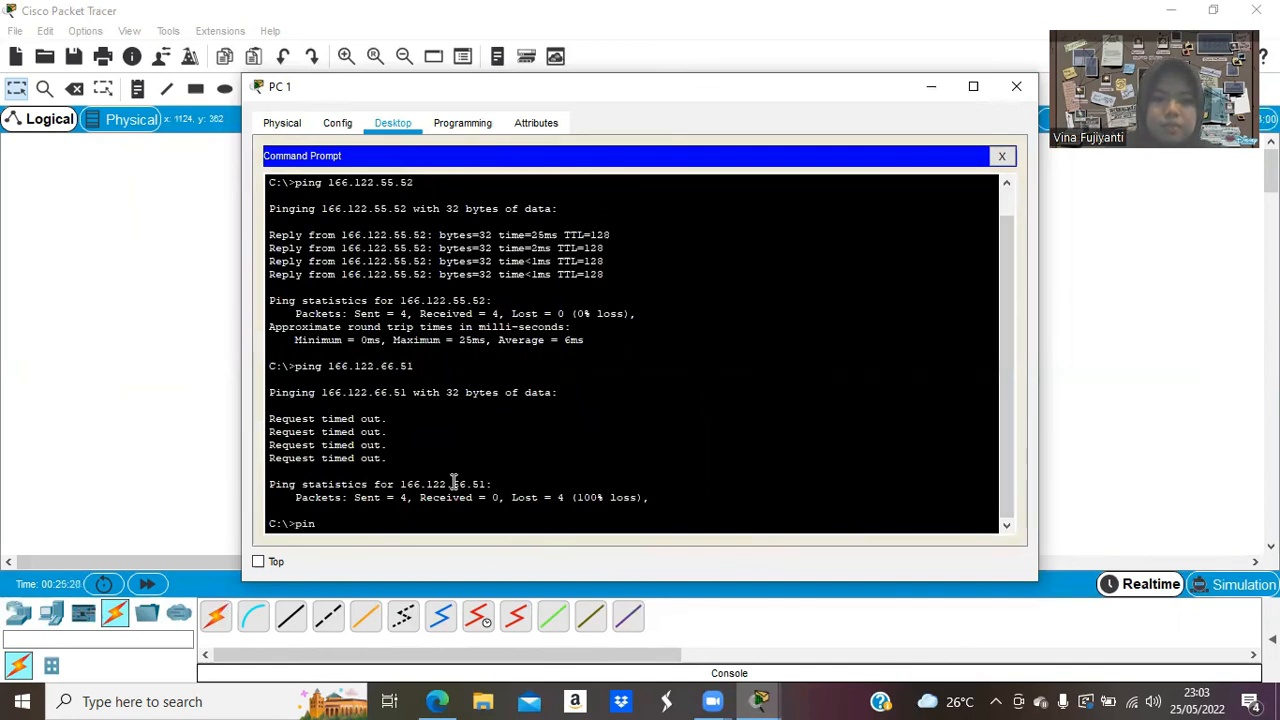
{"action": "type", "text": "g 166.122.66.51"}
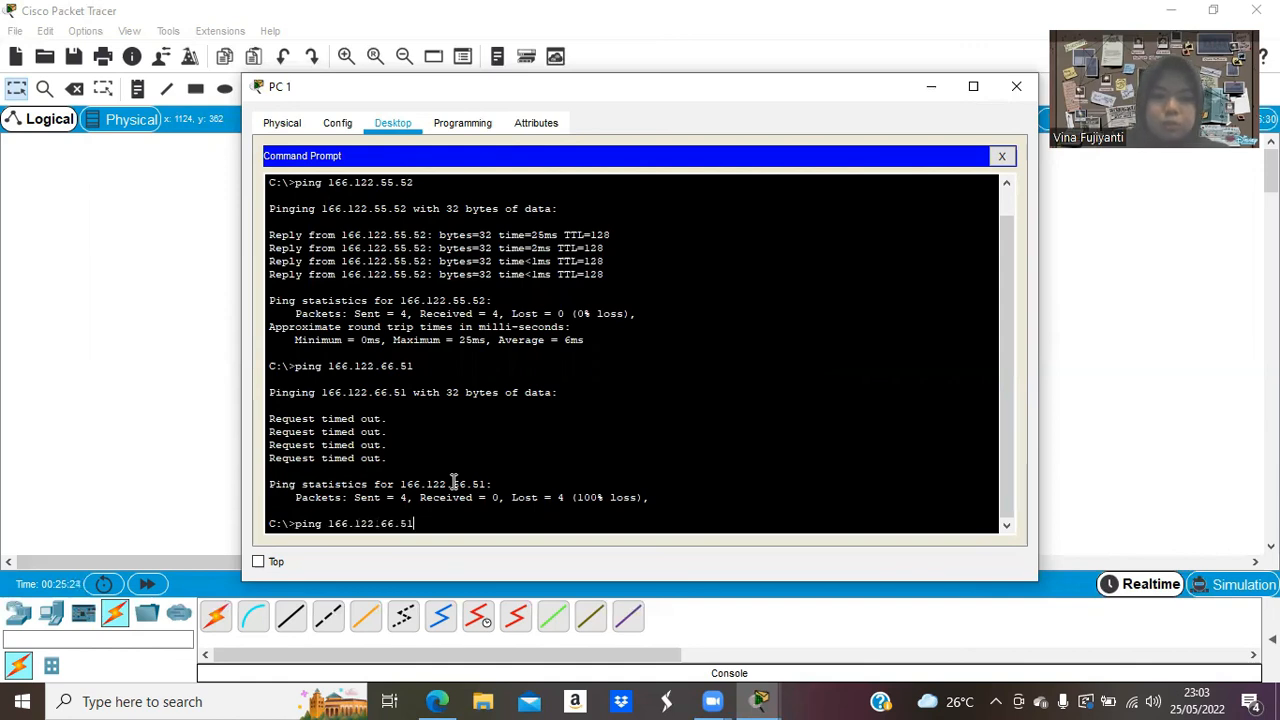
{"action": "key", "text": "Return"}
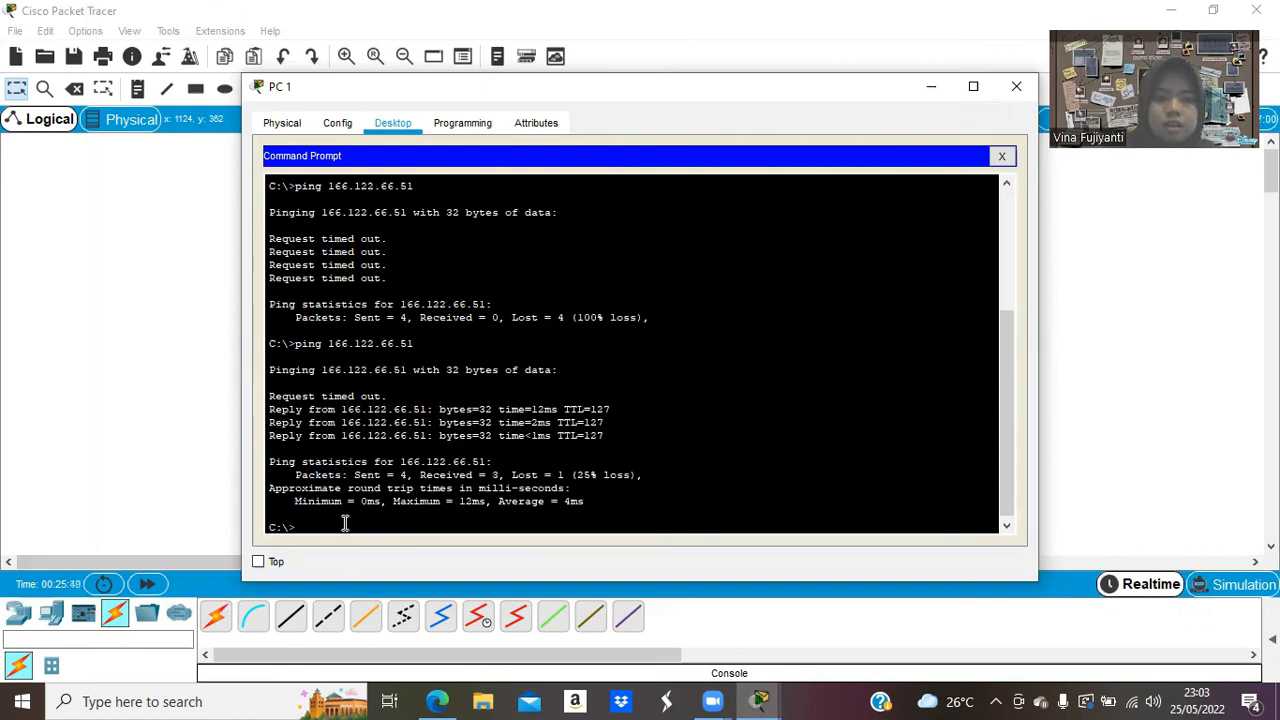
{"action": "key", "text": "Up"}
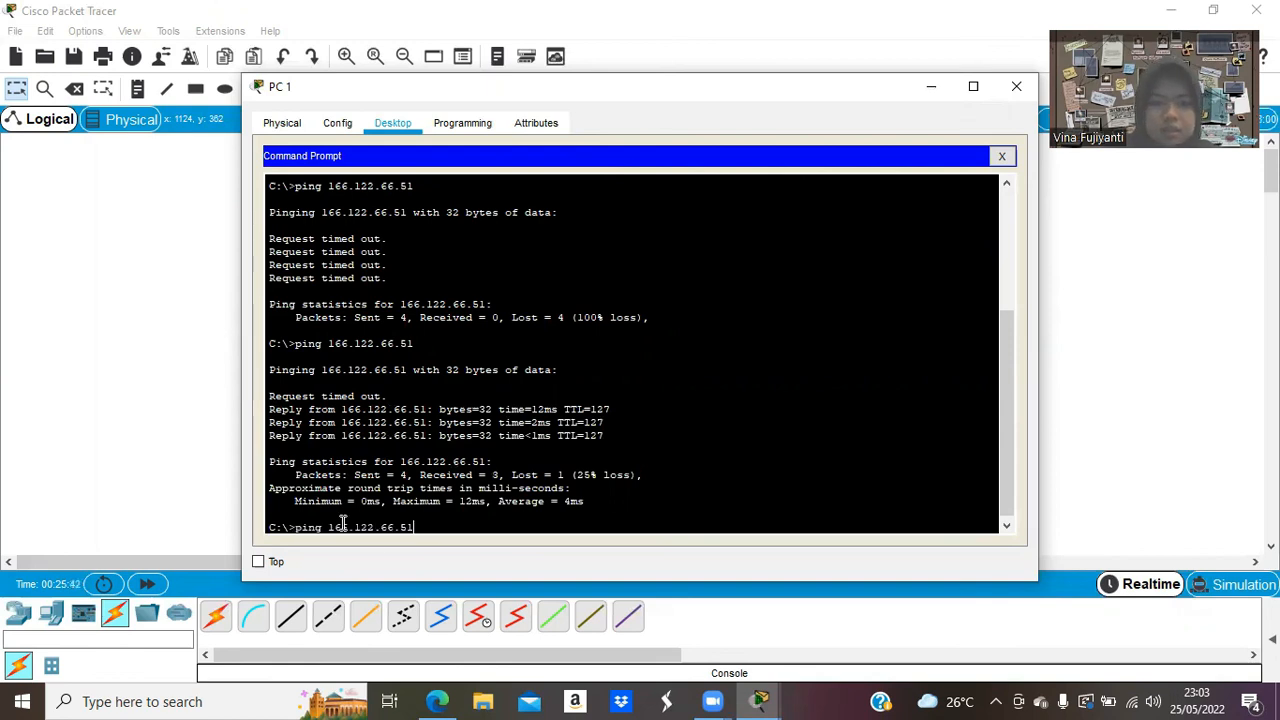
{"action": "key", "text": "Return"}
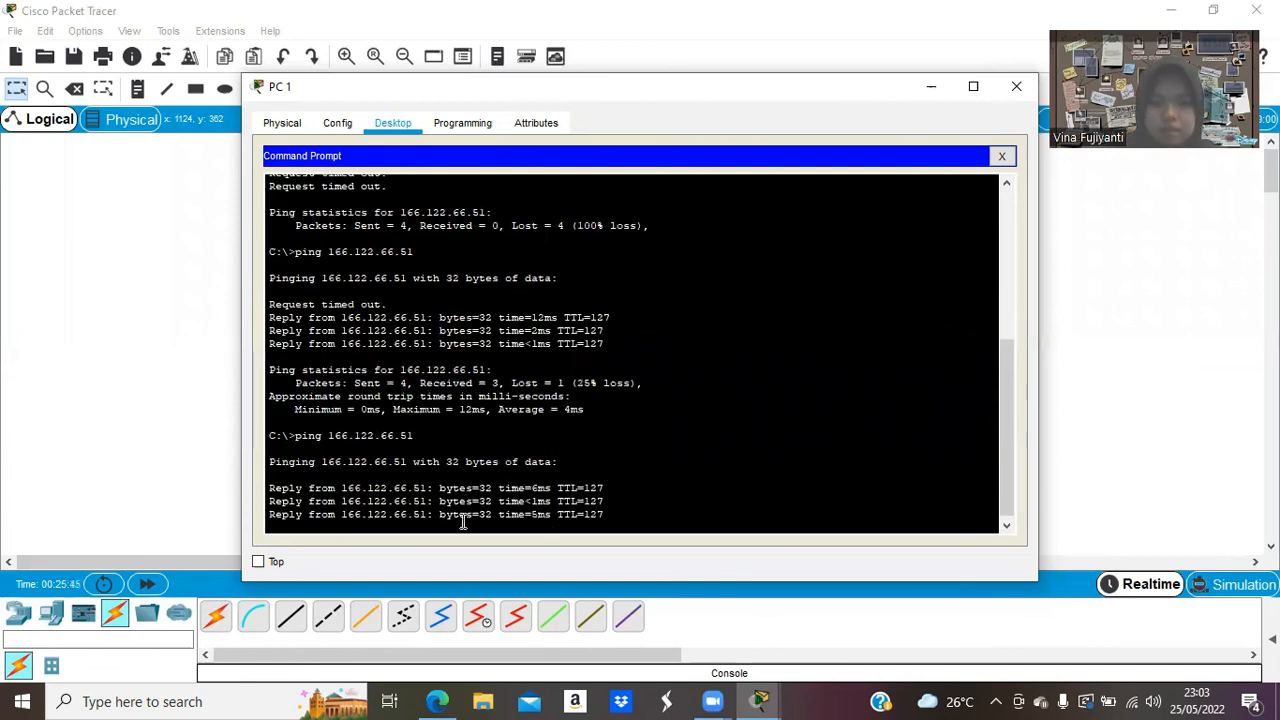
{"action": "left_click", "coordinate": [1019, 84]}
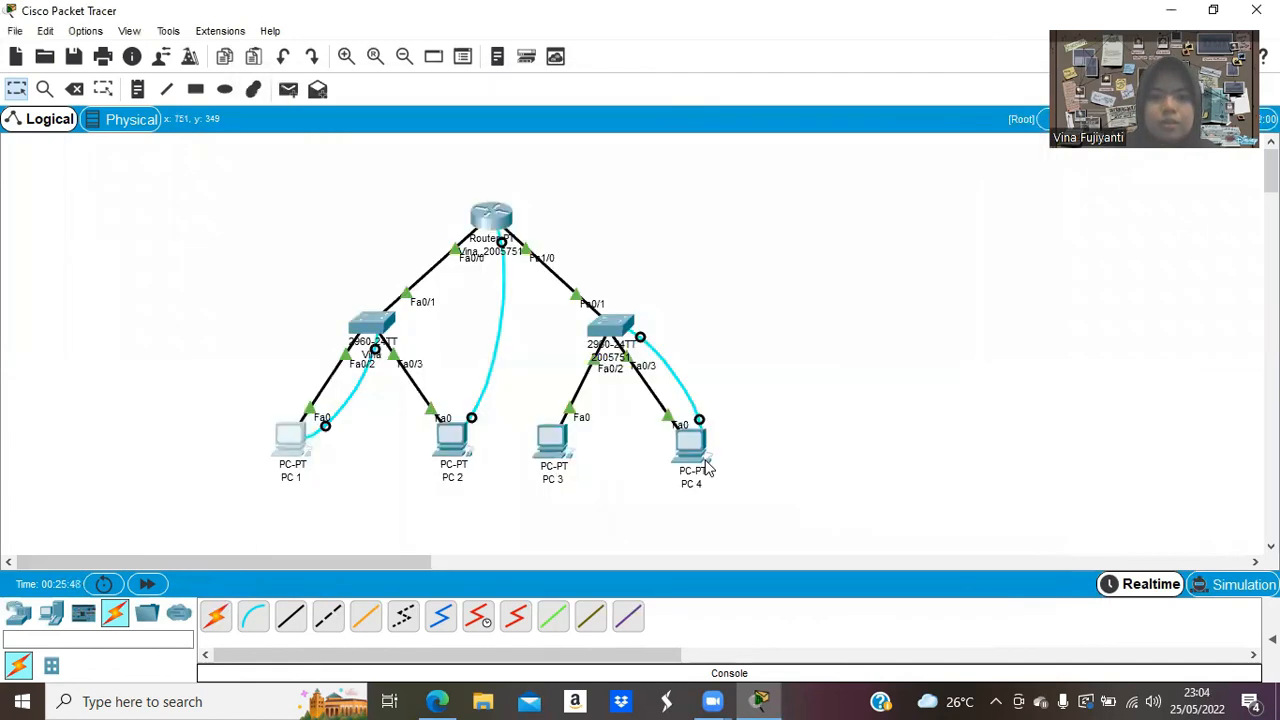
{"action": "left_click", "coordinate": [694, 445]}
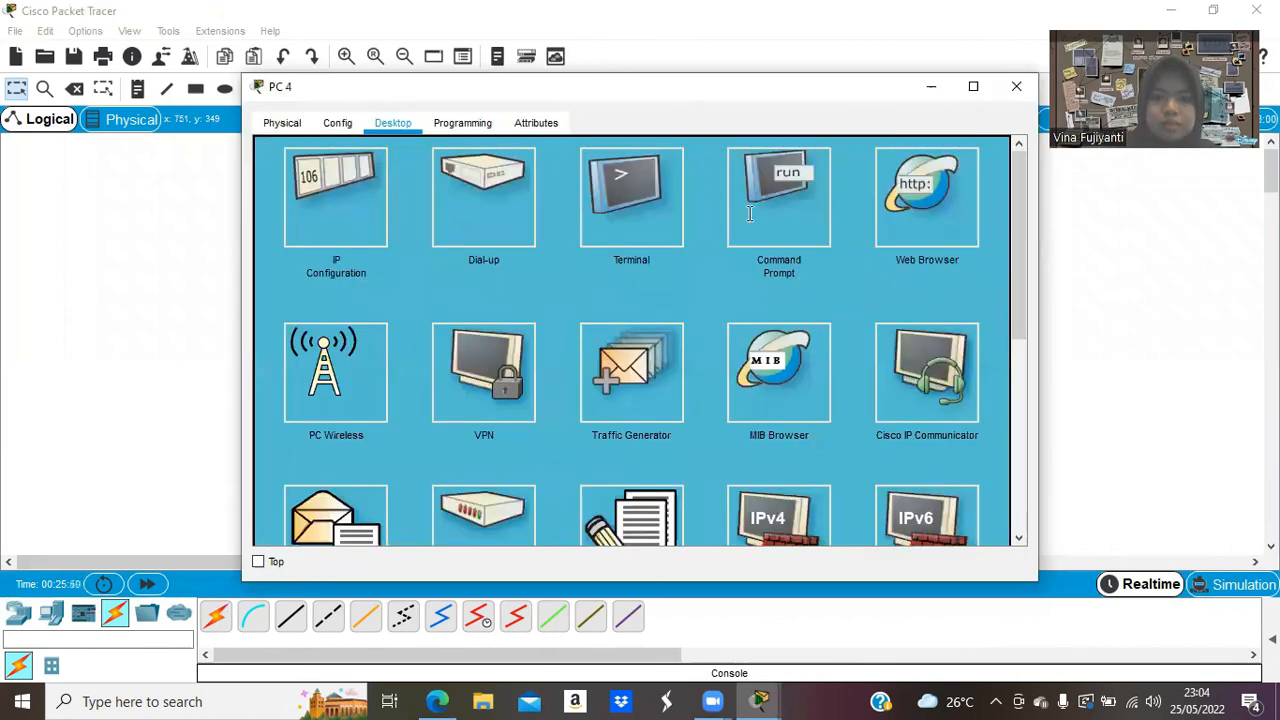
Ping 166.122.55.52 twice from PC 4's command prompt with 0% loss, then close PC 4's window.
{"action": "left_click", "coordinate": [749, 213]}
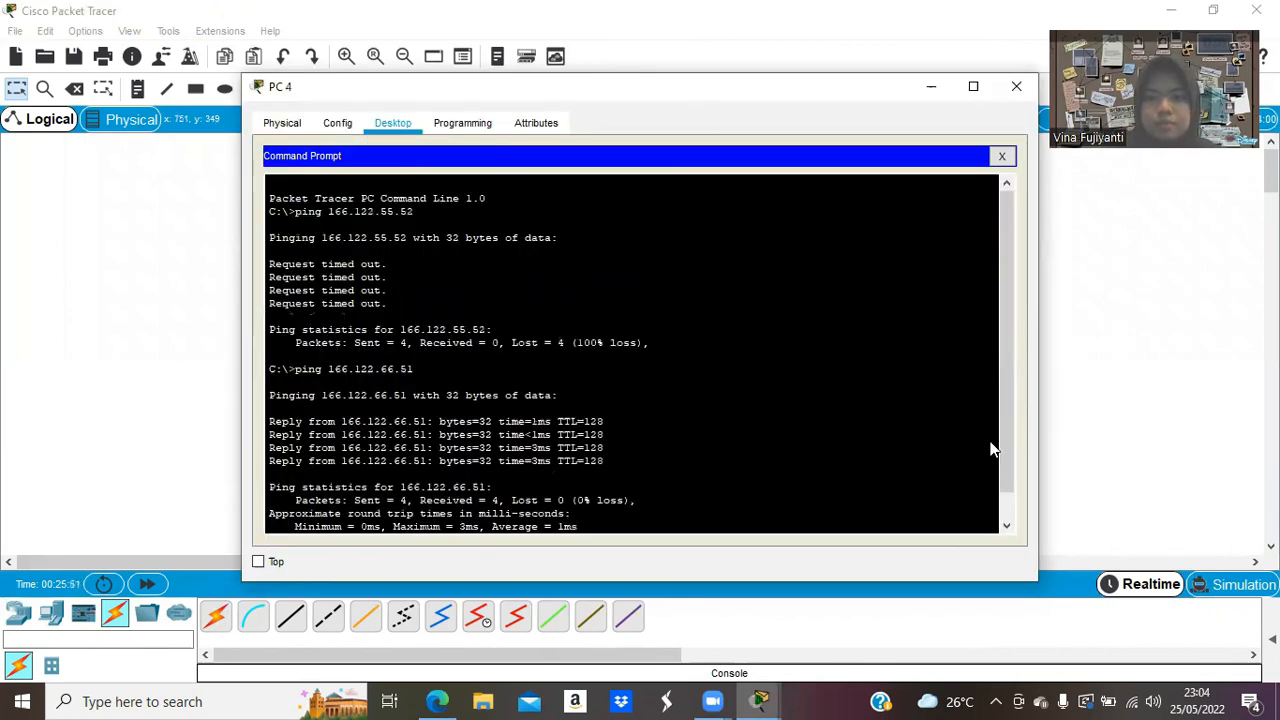
{"action": "type", "text": "ping 1"}
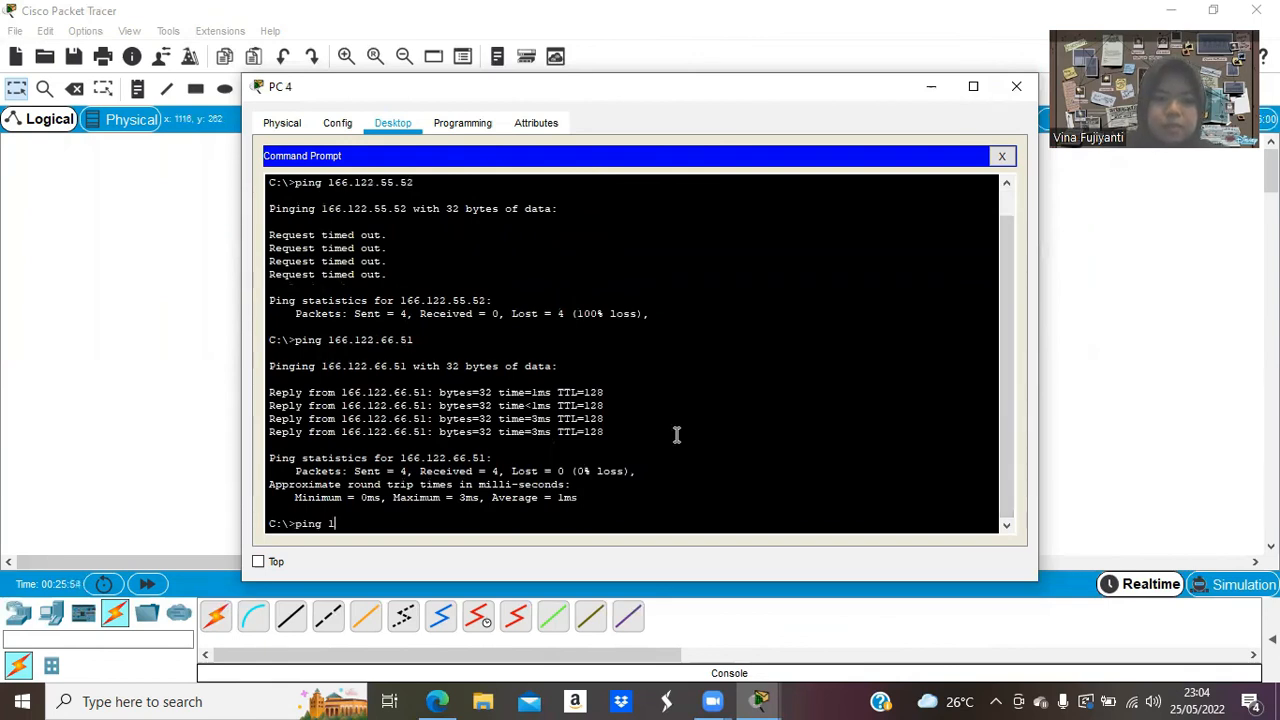
{"action": "type", "text": "66.122.55.52"}
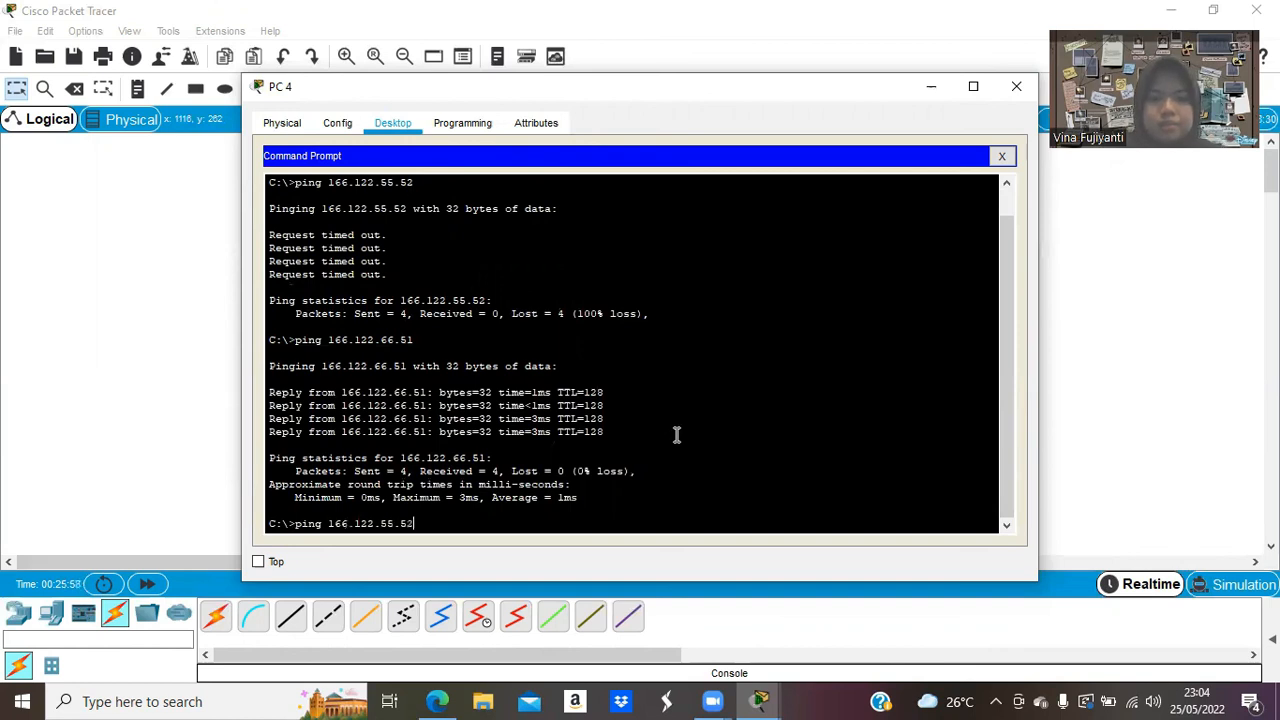
{"action": "key", "text": "Return"}
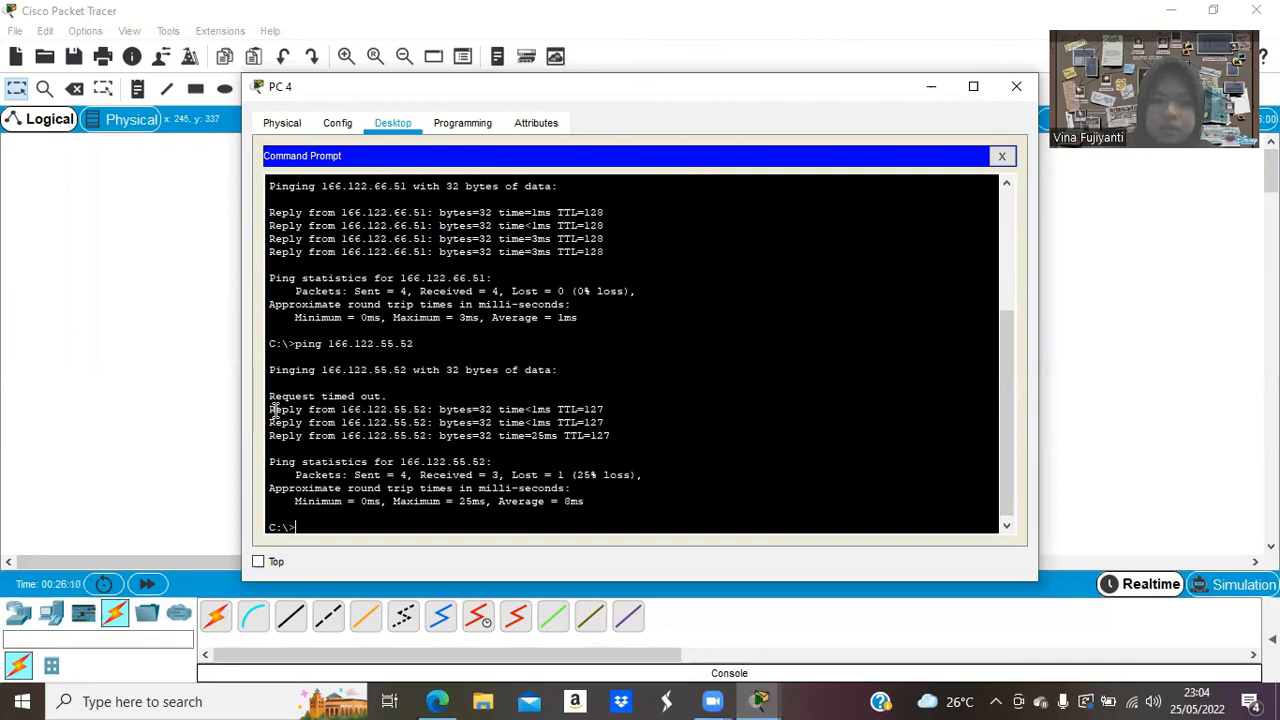
{"action": "key", "text": "Up"}
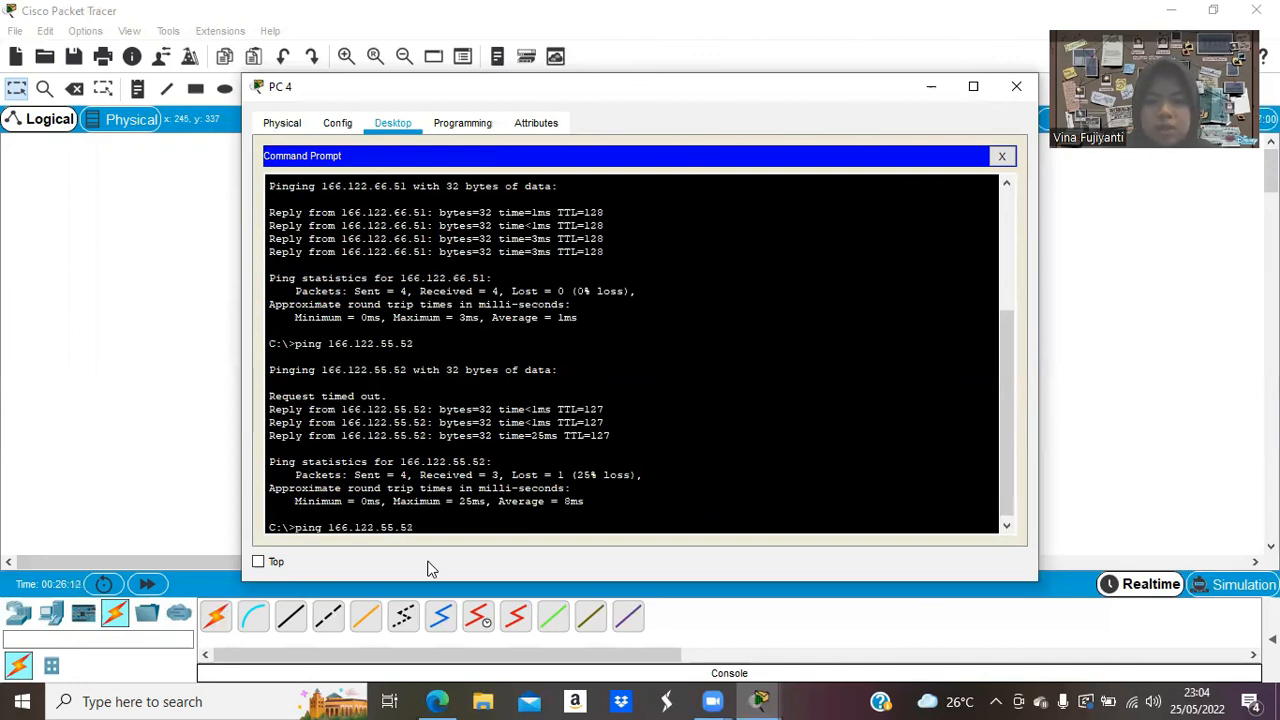
{"action": "key", "text": "Return"}
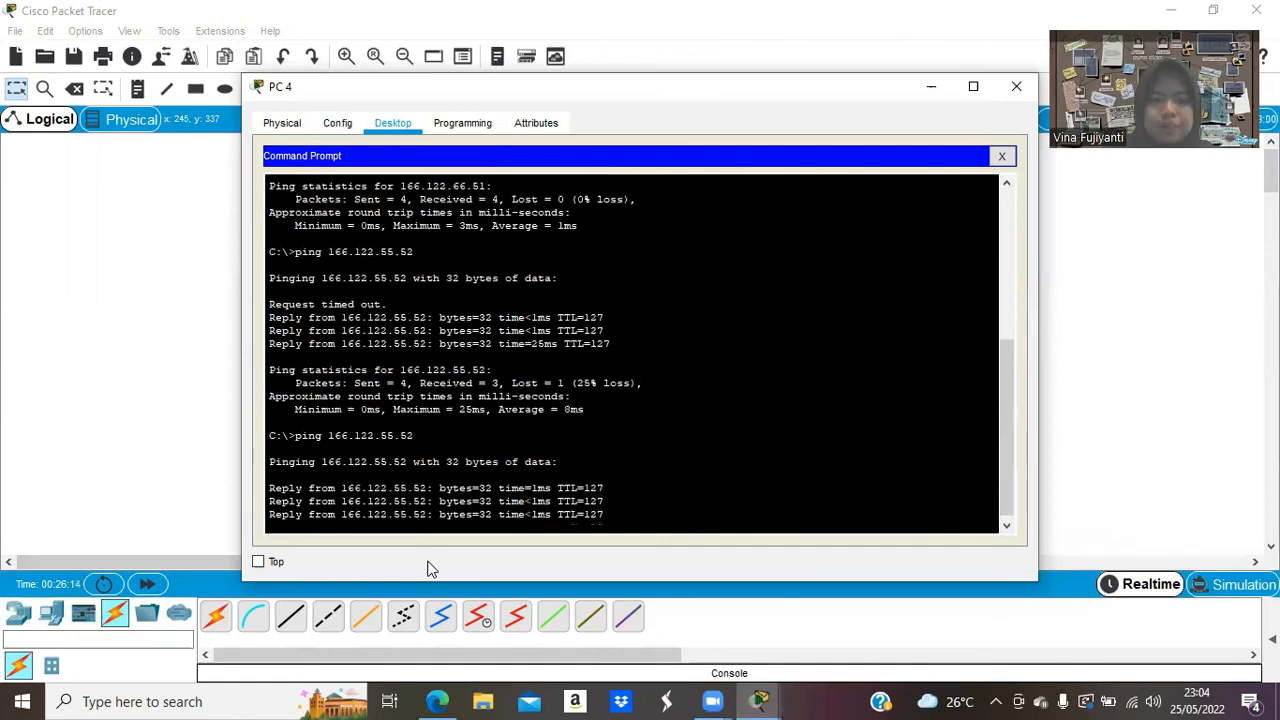
{"action": "left_click", "coordinate": [1015, 88]}
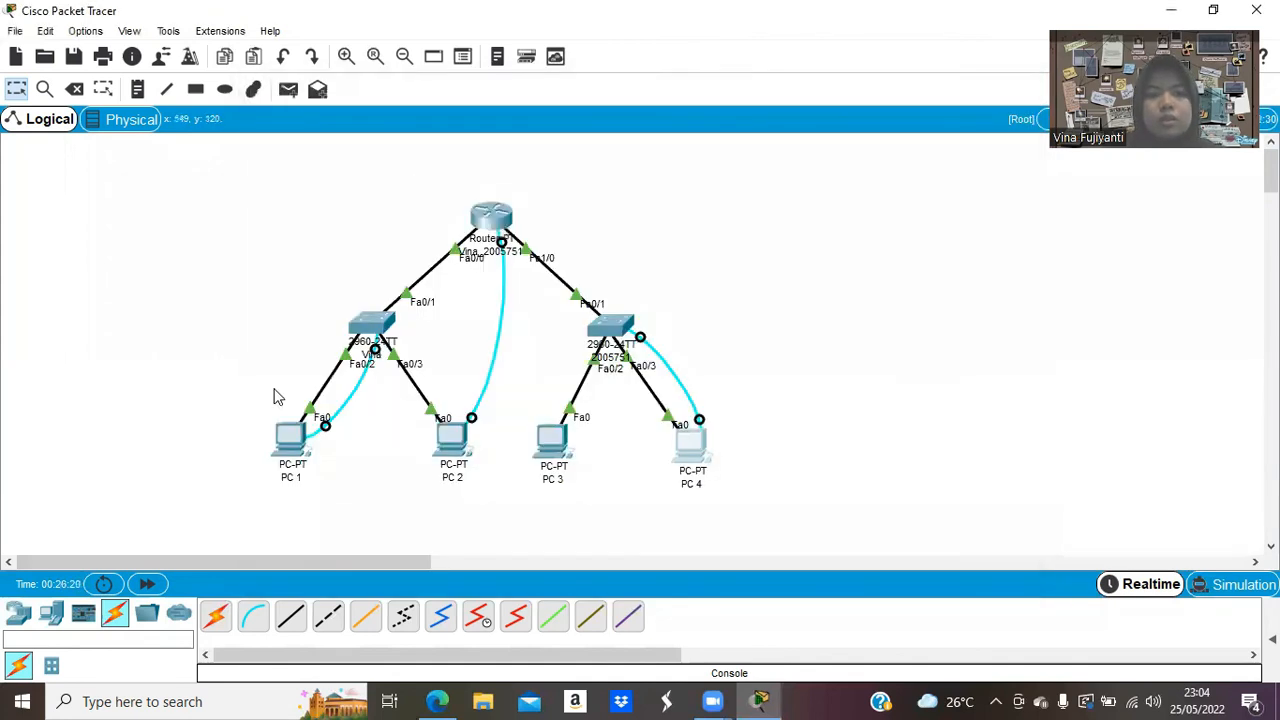